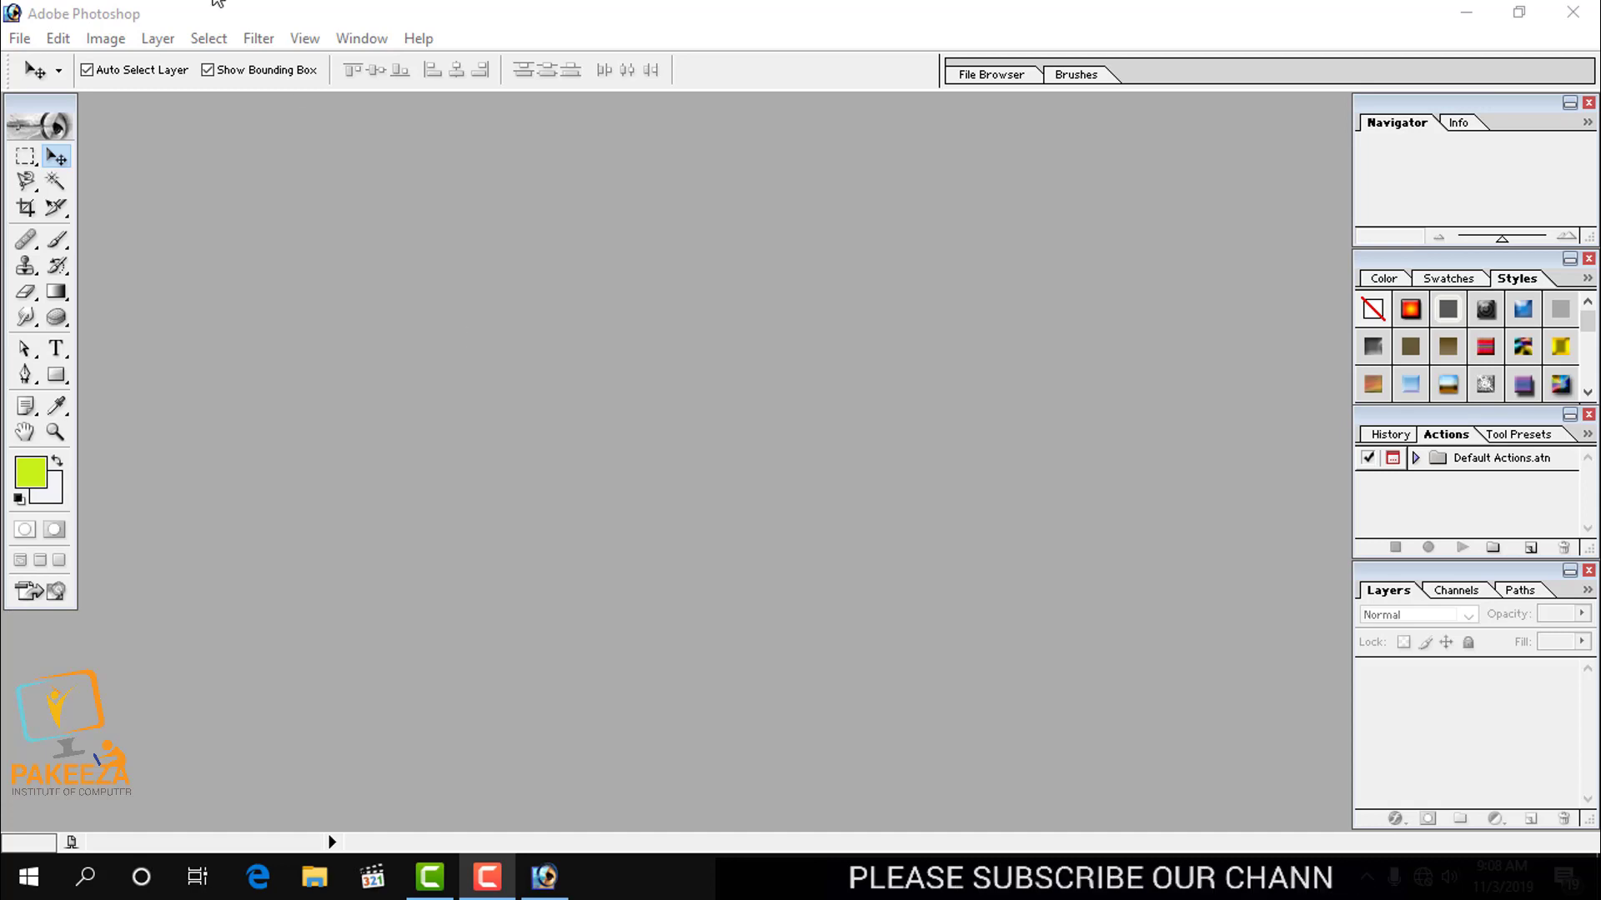
Step: Create a new 1920 x 1080 pixel RGB document at 72 pixels/inch with white contents
left_click(56, 377)
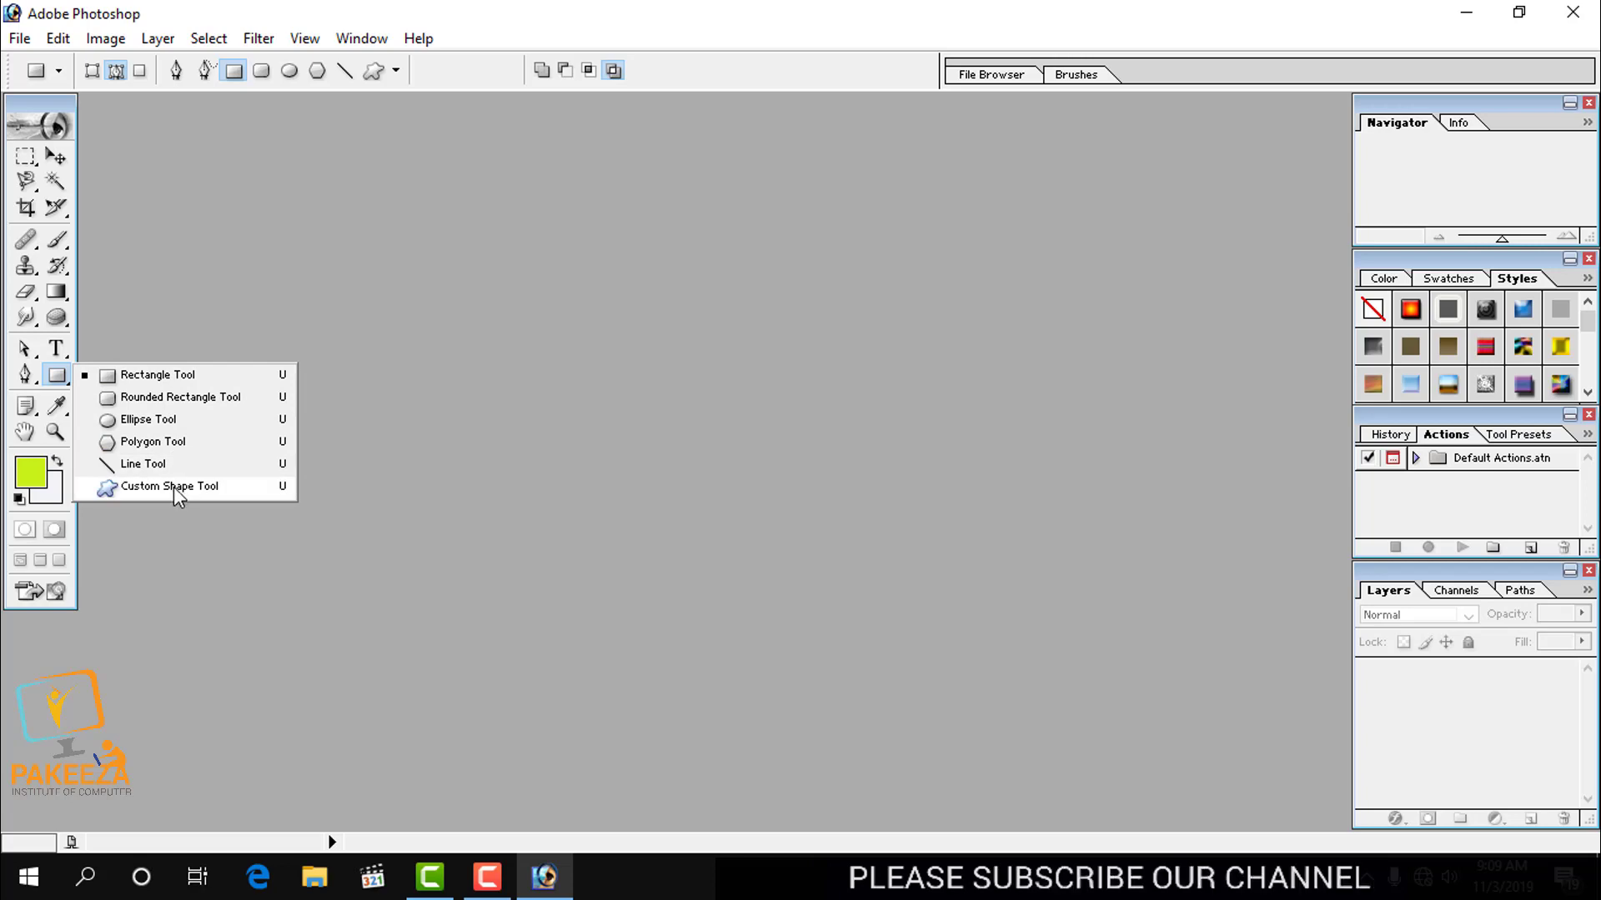
left_click(513, 31)
left_click(19, 38)
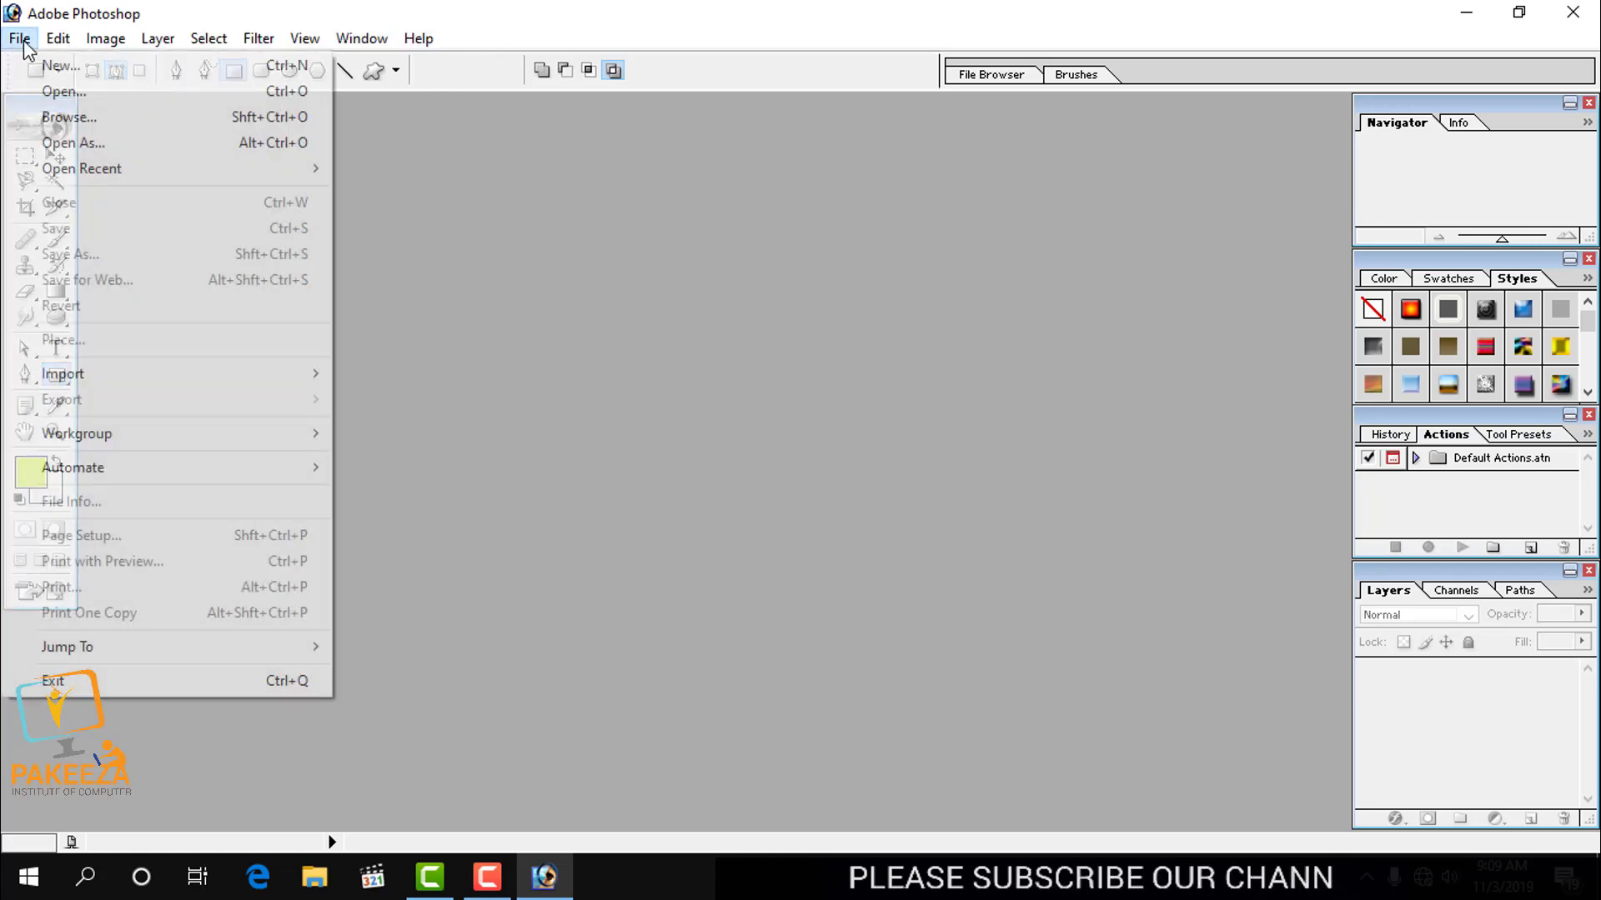
left_click(52, 65)
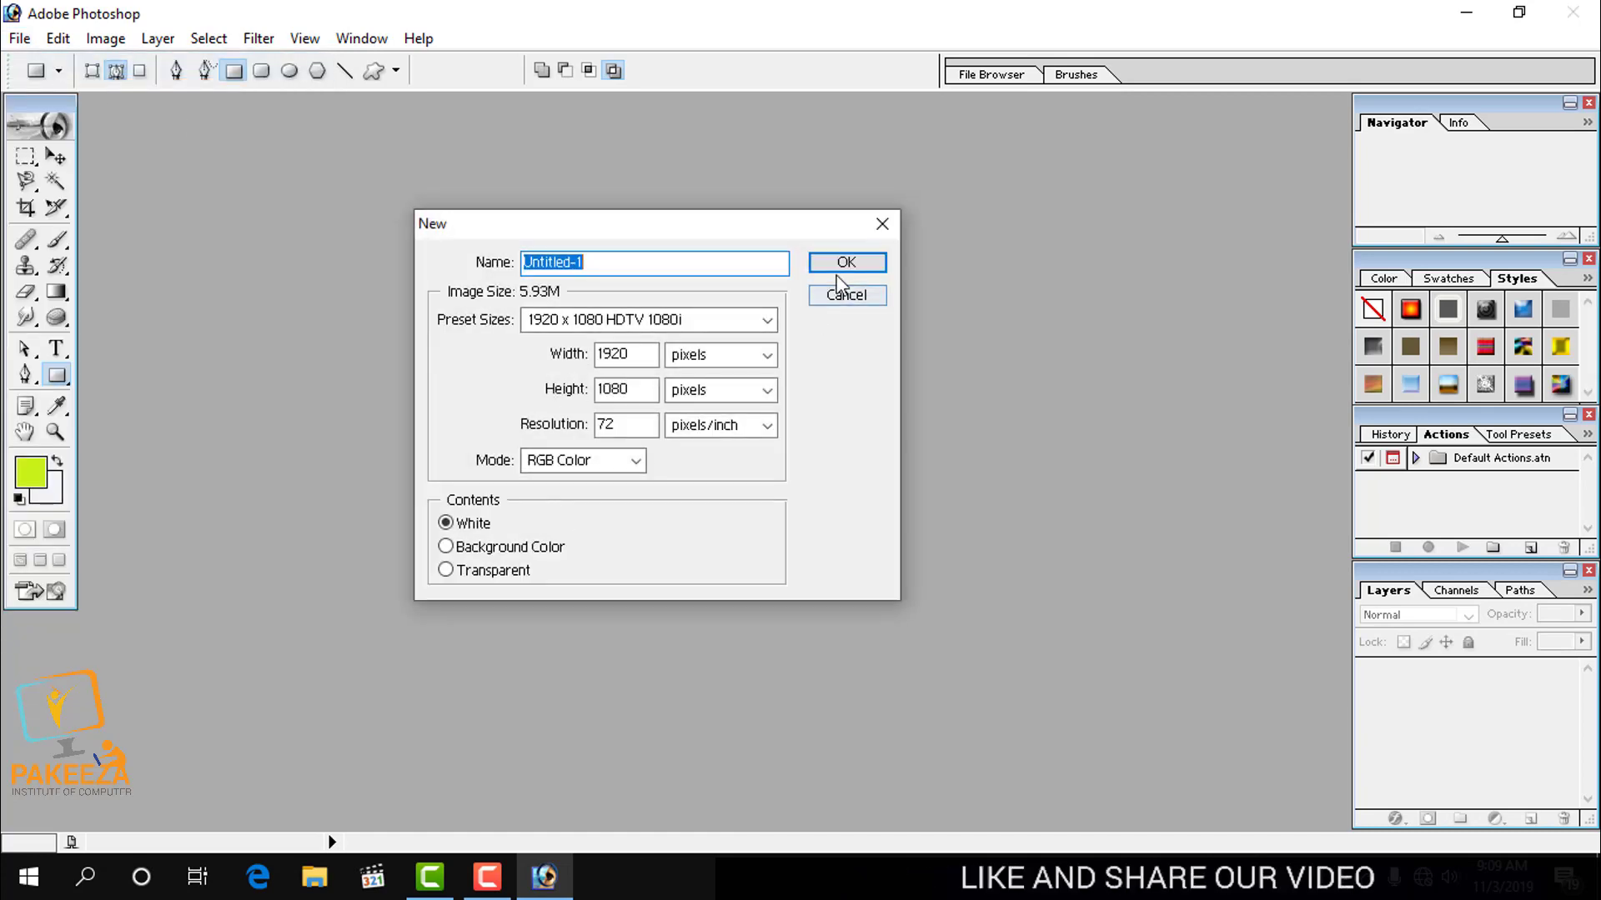
left_click(842, 265)
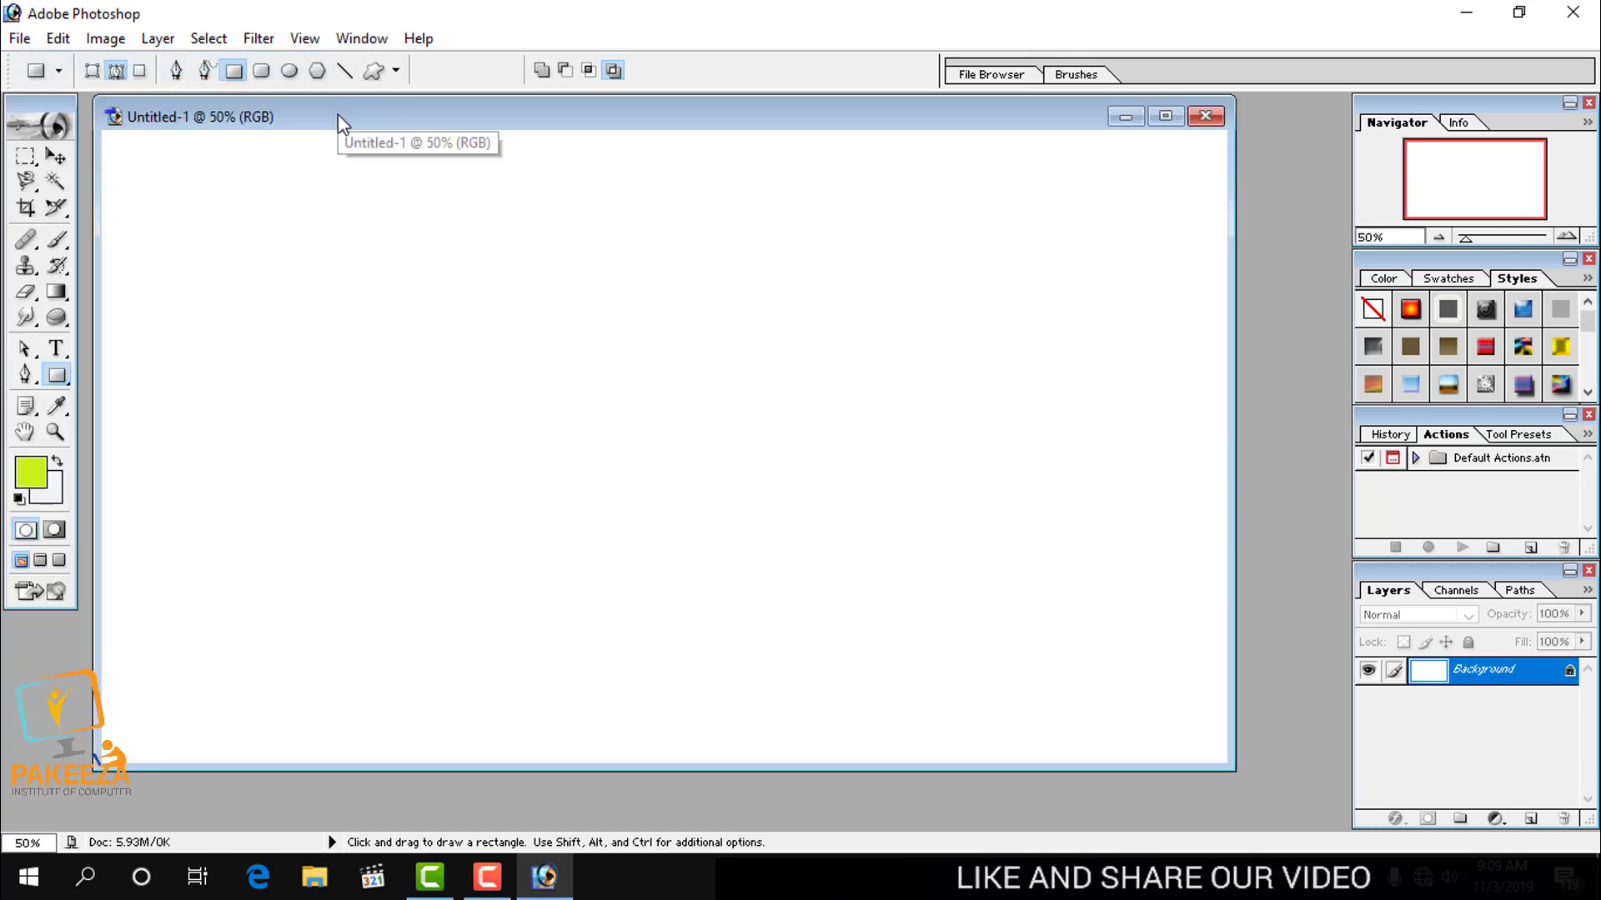
left_click_drag(339, 116, 423, 126)
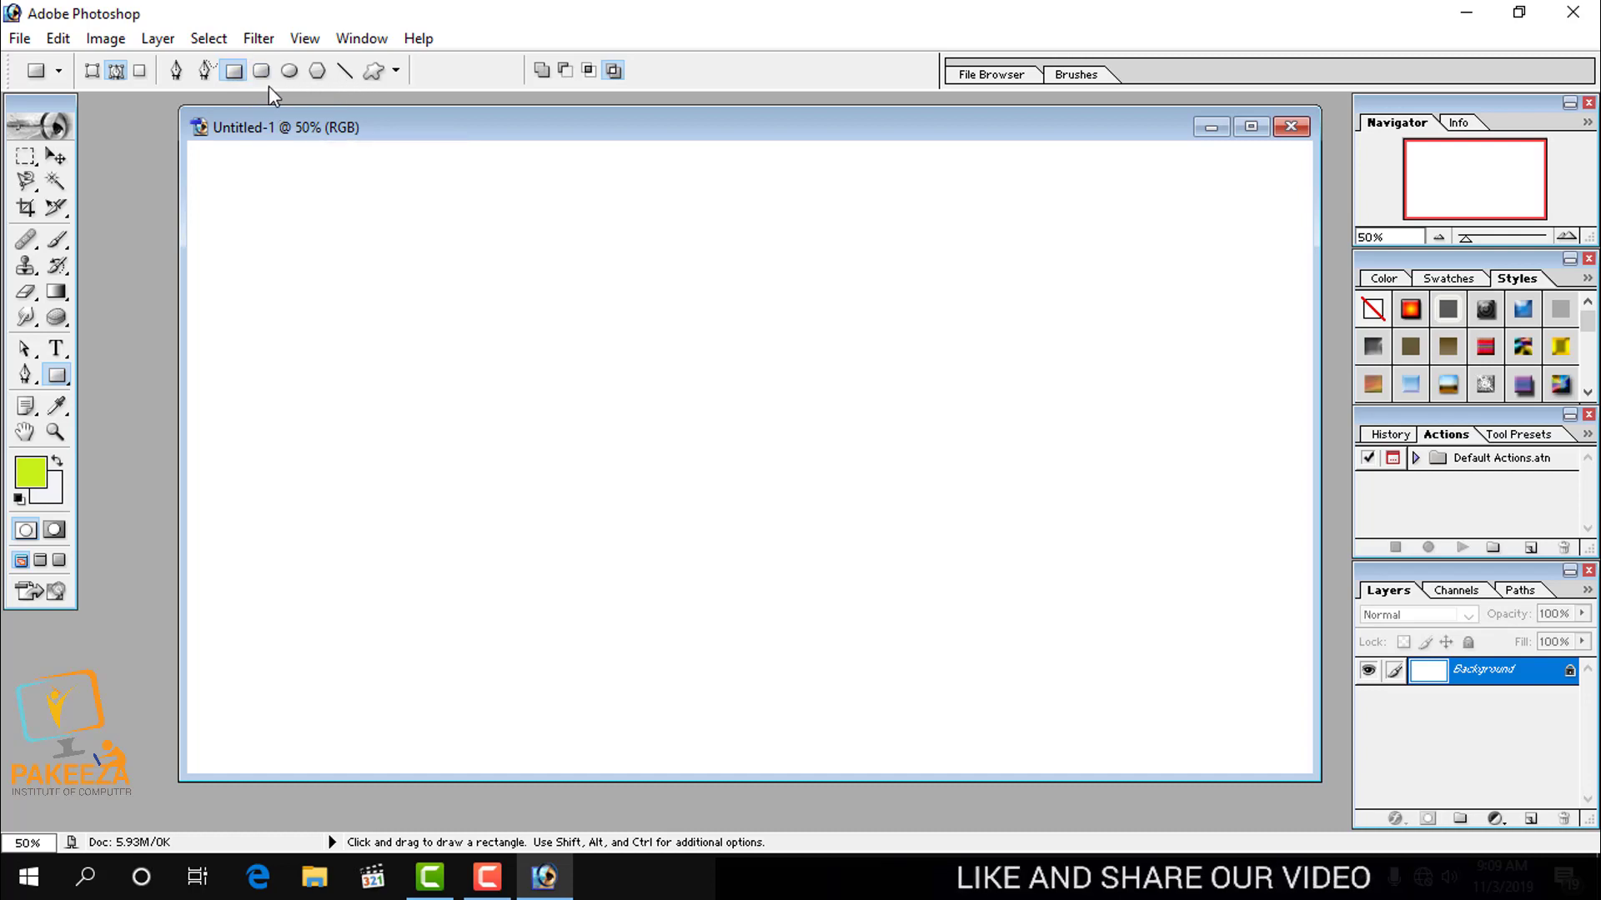
left_click(62, 376)
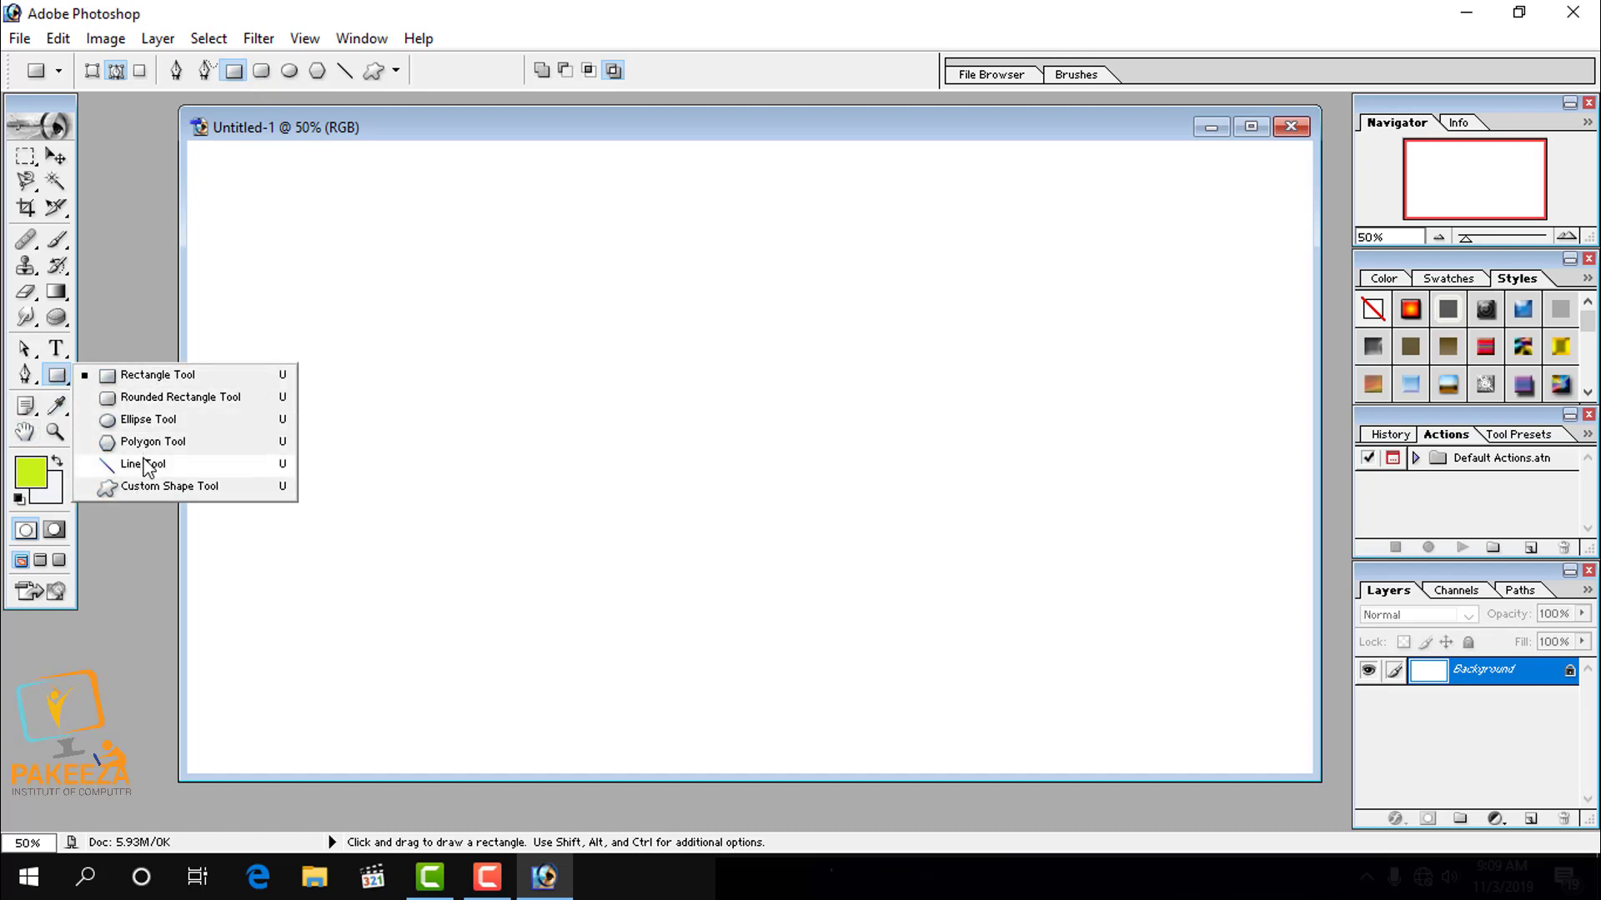
left_click(278, 137)
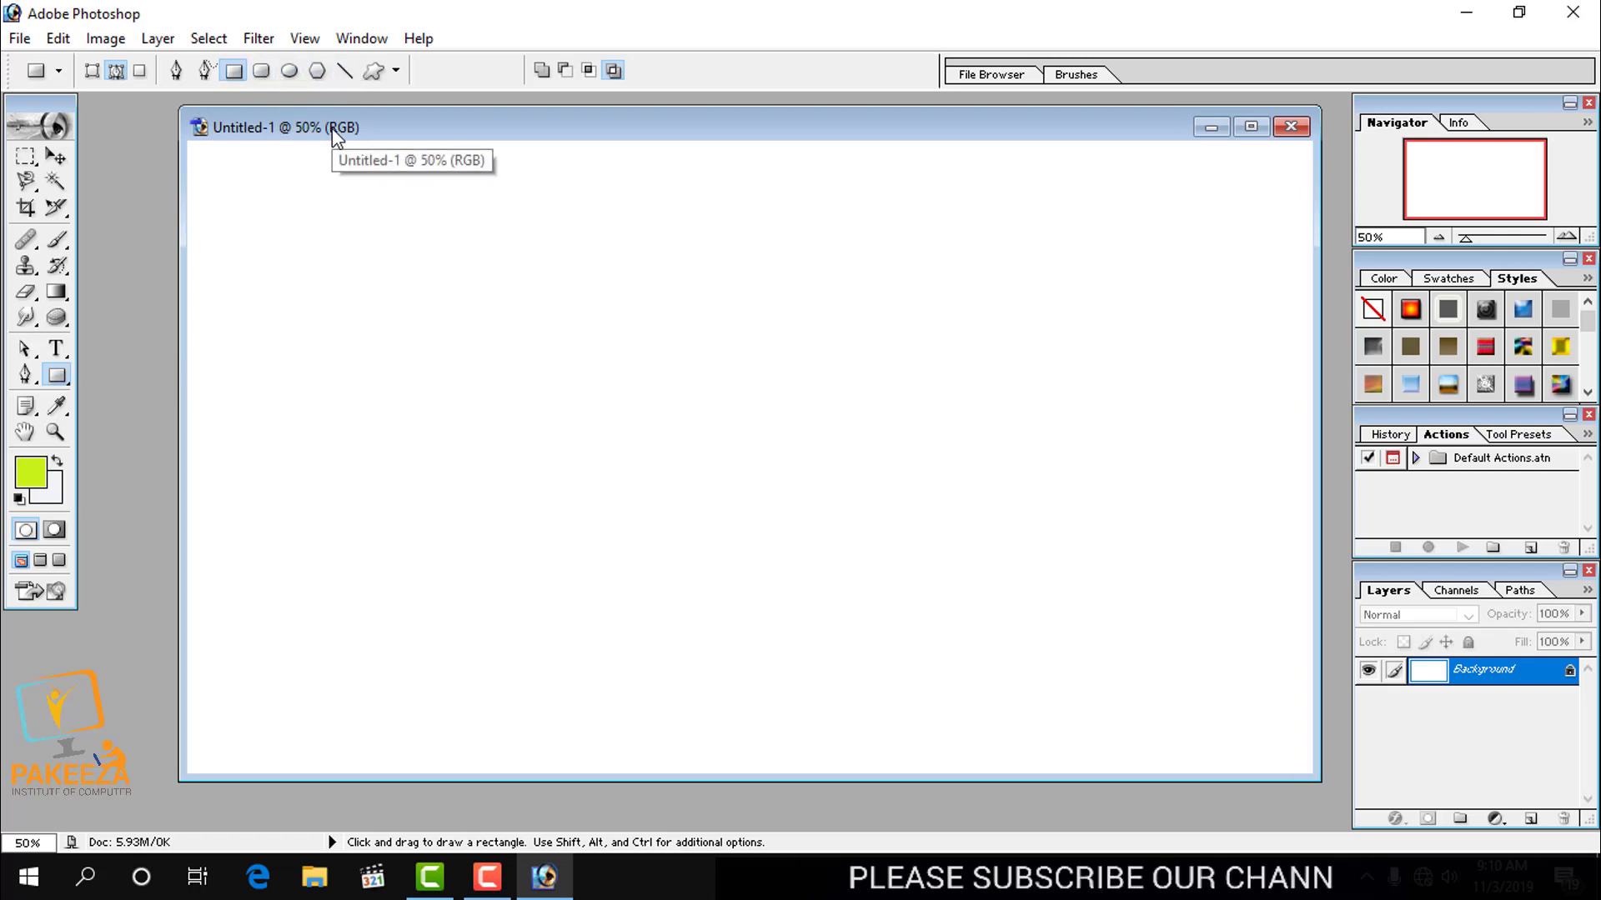
left_click_drag(333, 138, 310, 133)
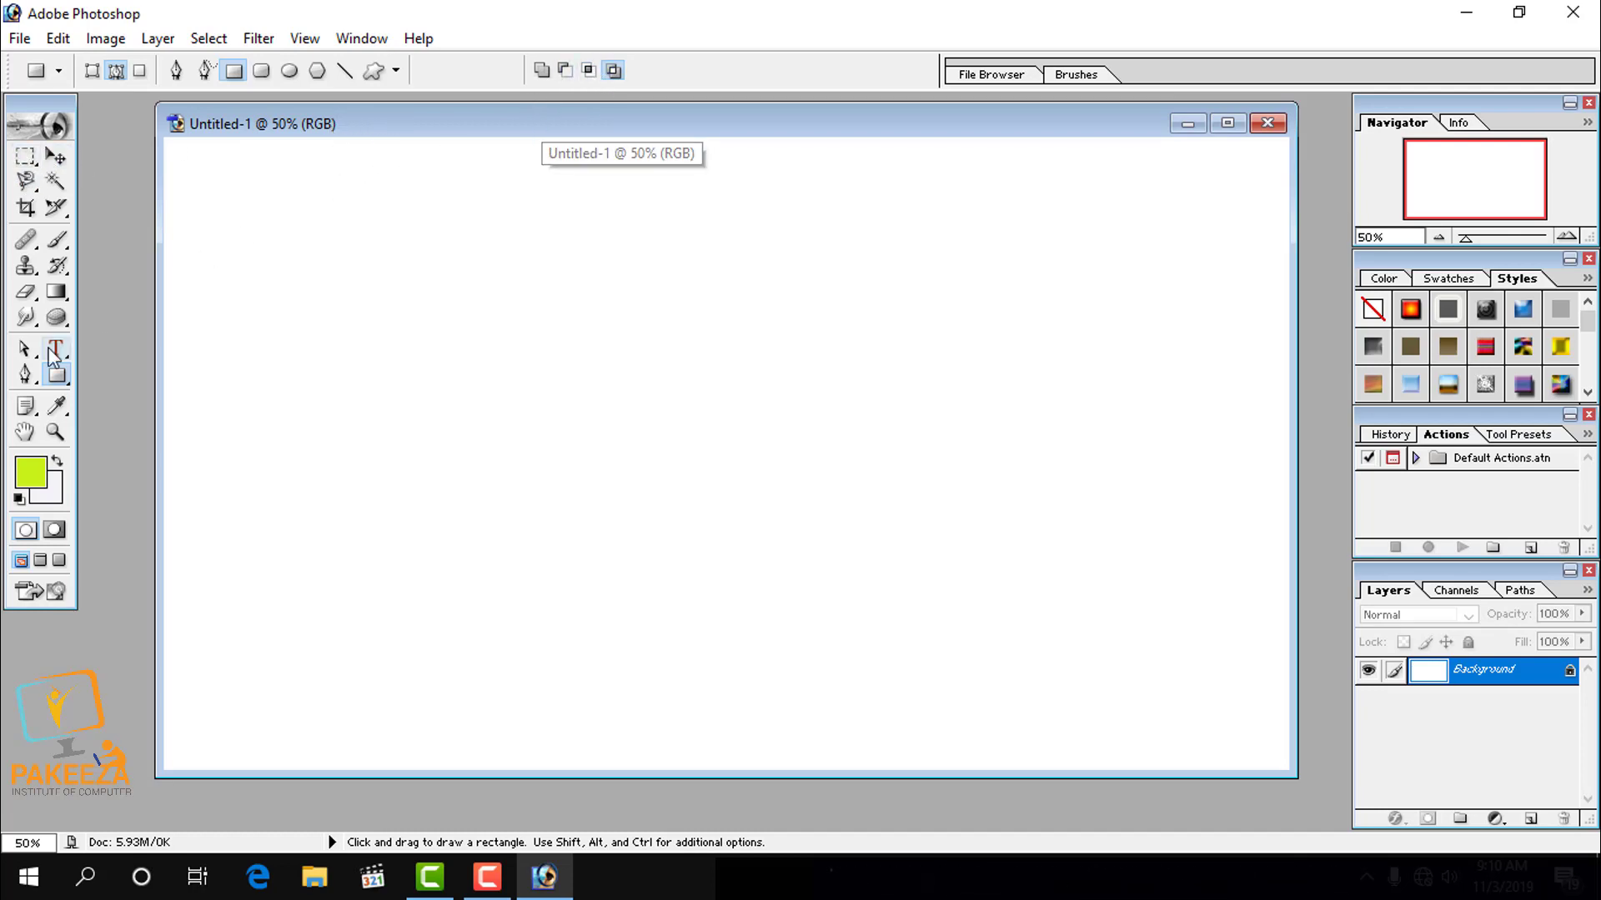
left_click(485, 877)
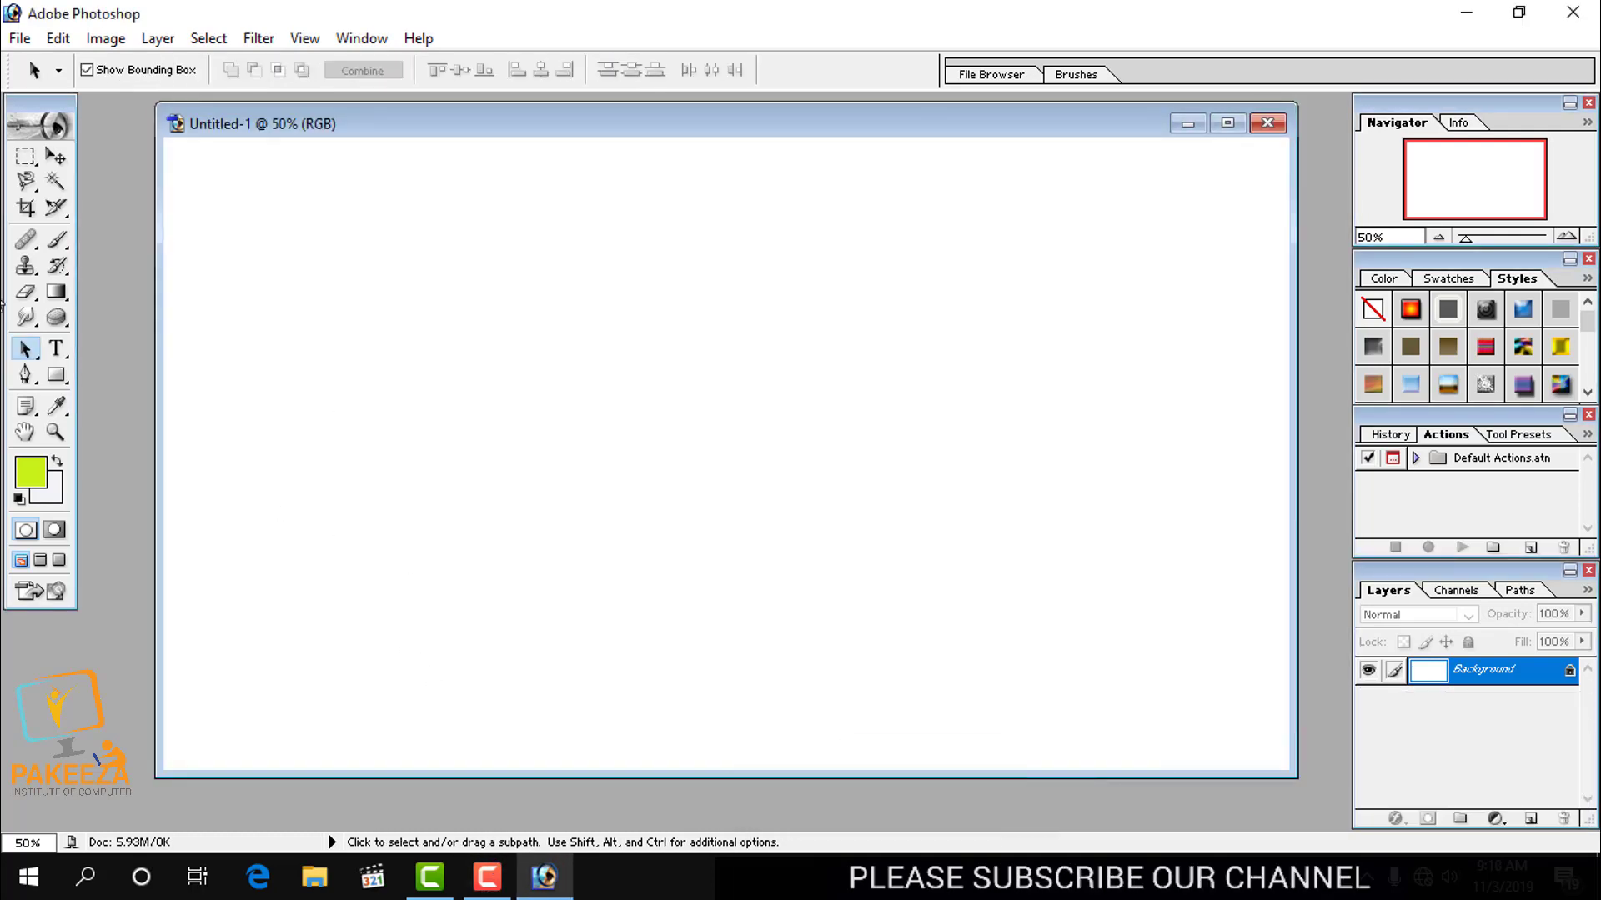
Step: Draw a nearly square path left of the canvas centre with the Rectangle tool
left_click(54, 374)
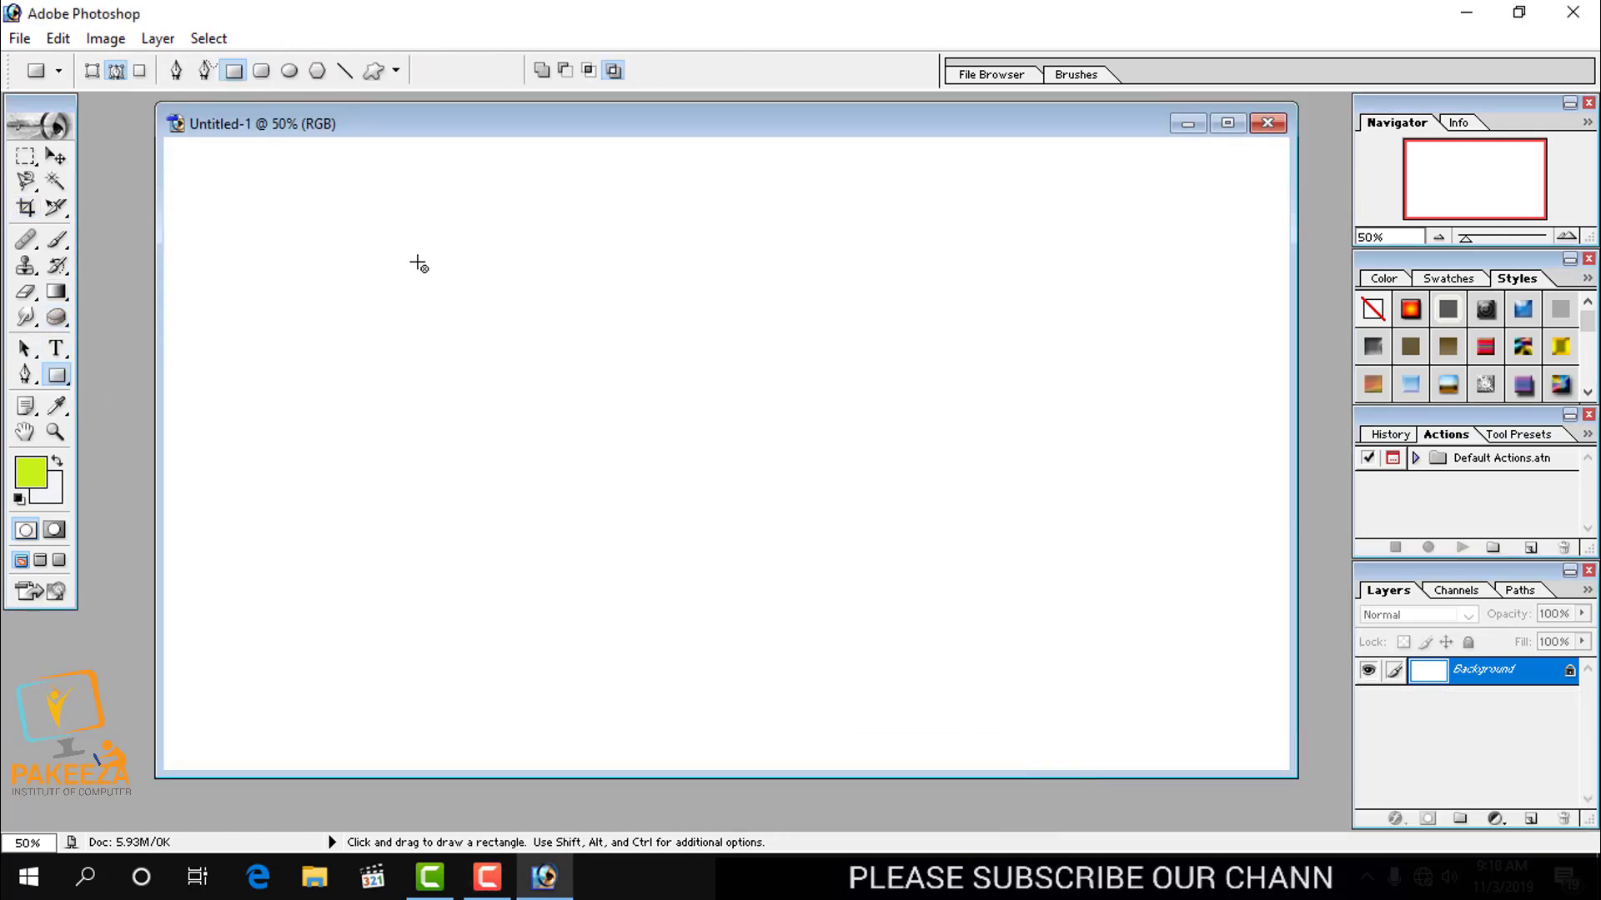
left_click_drag(418, 261, 679, 541)
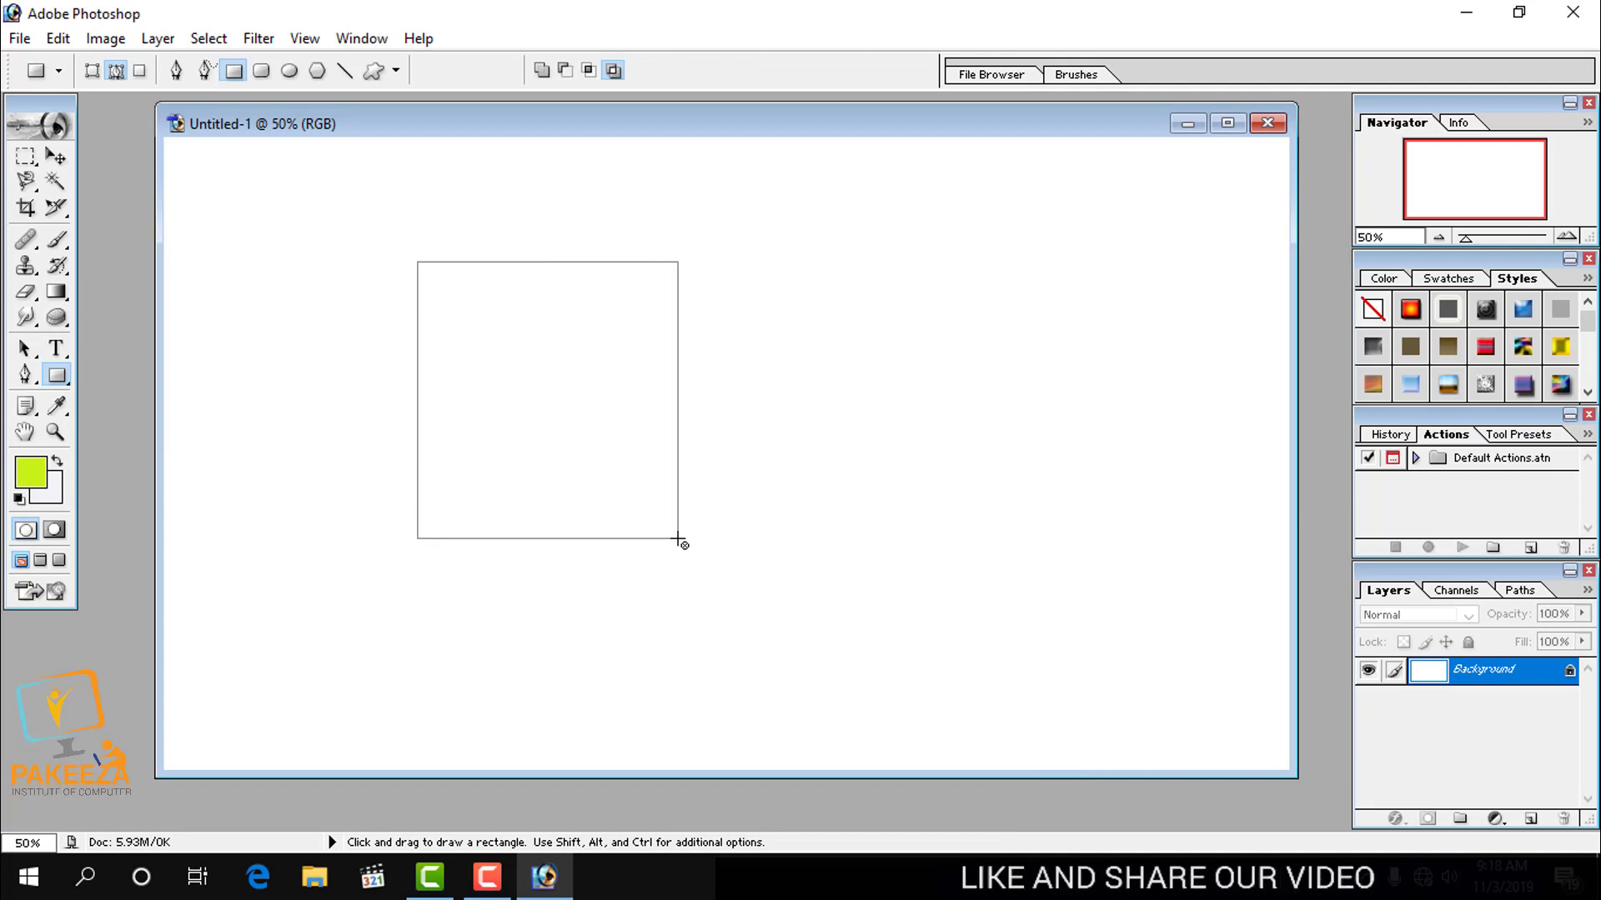
Step: Try to move the rectangular path with the Move tool
left_click(58, 158)
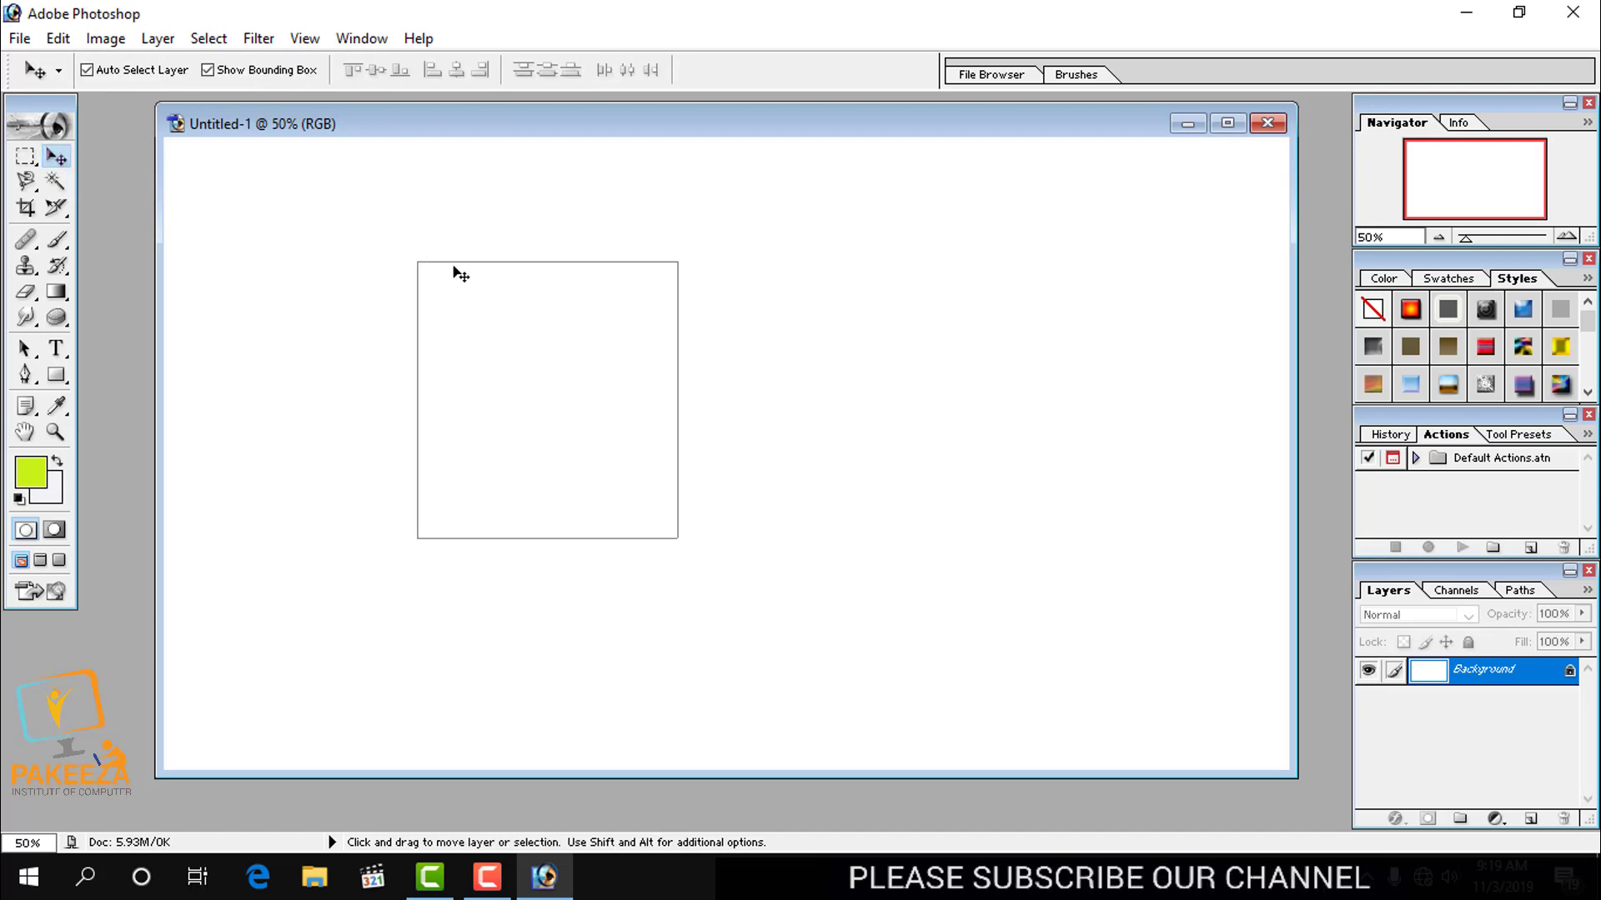
left_click(638, 307)
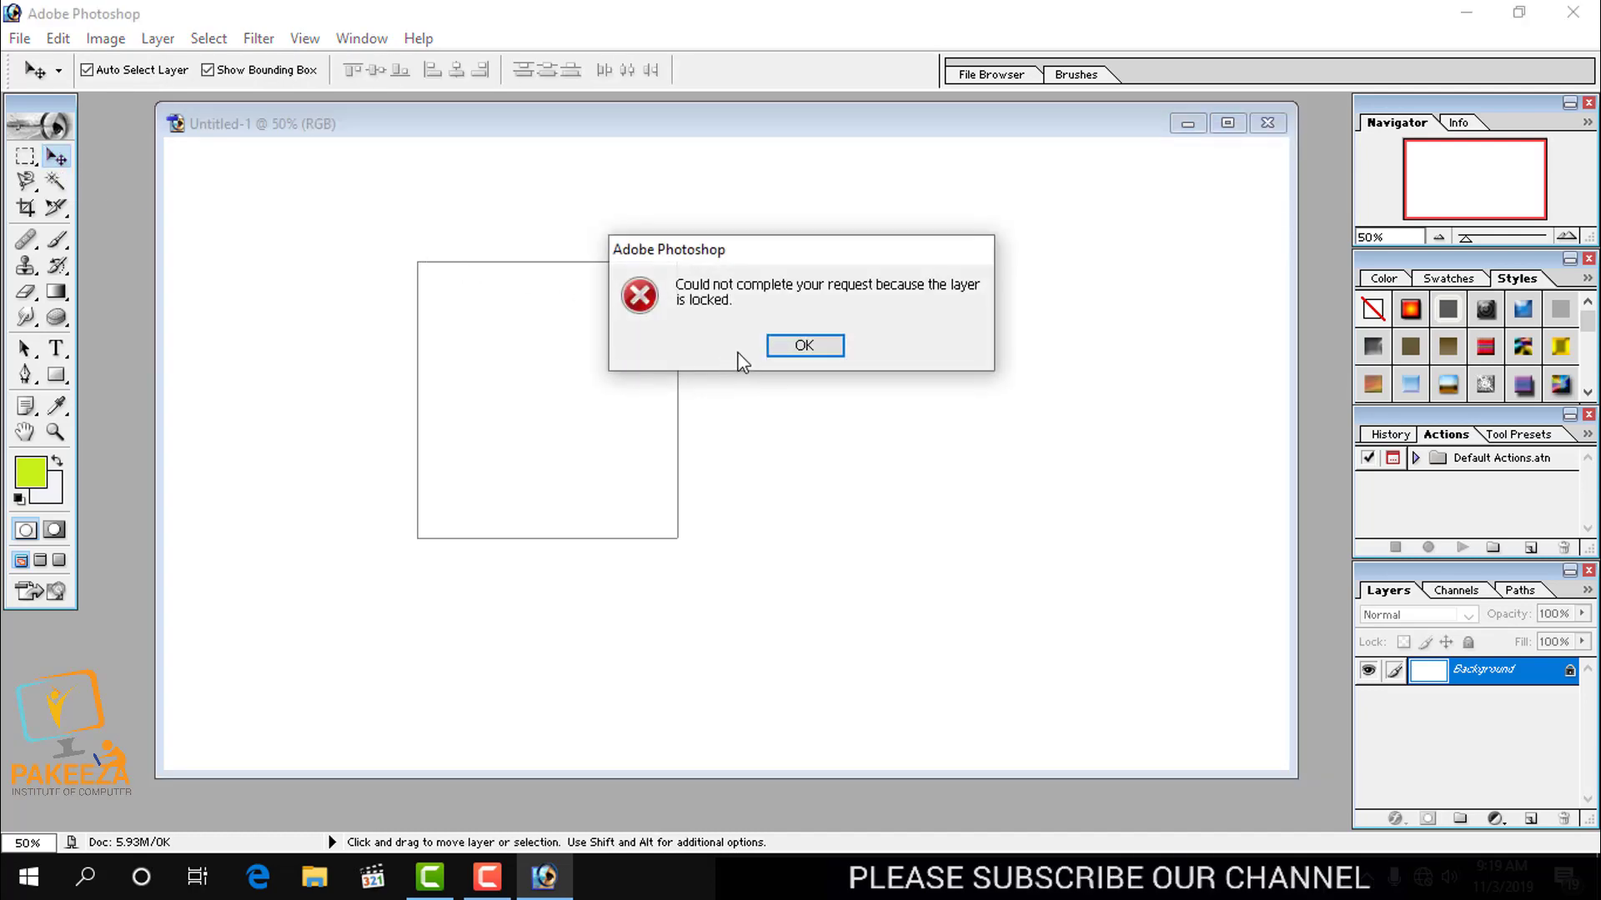
left_click(803, 347)
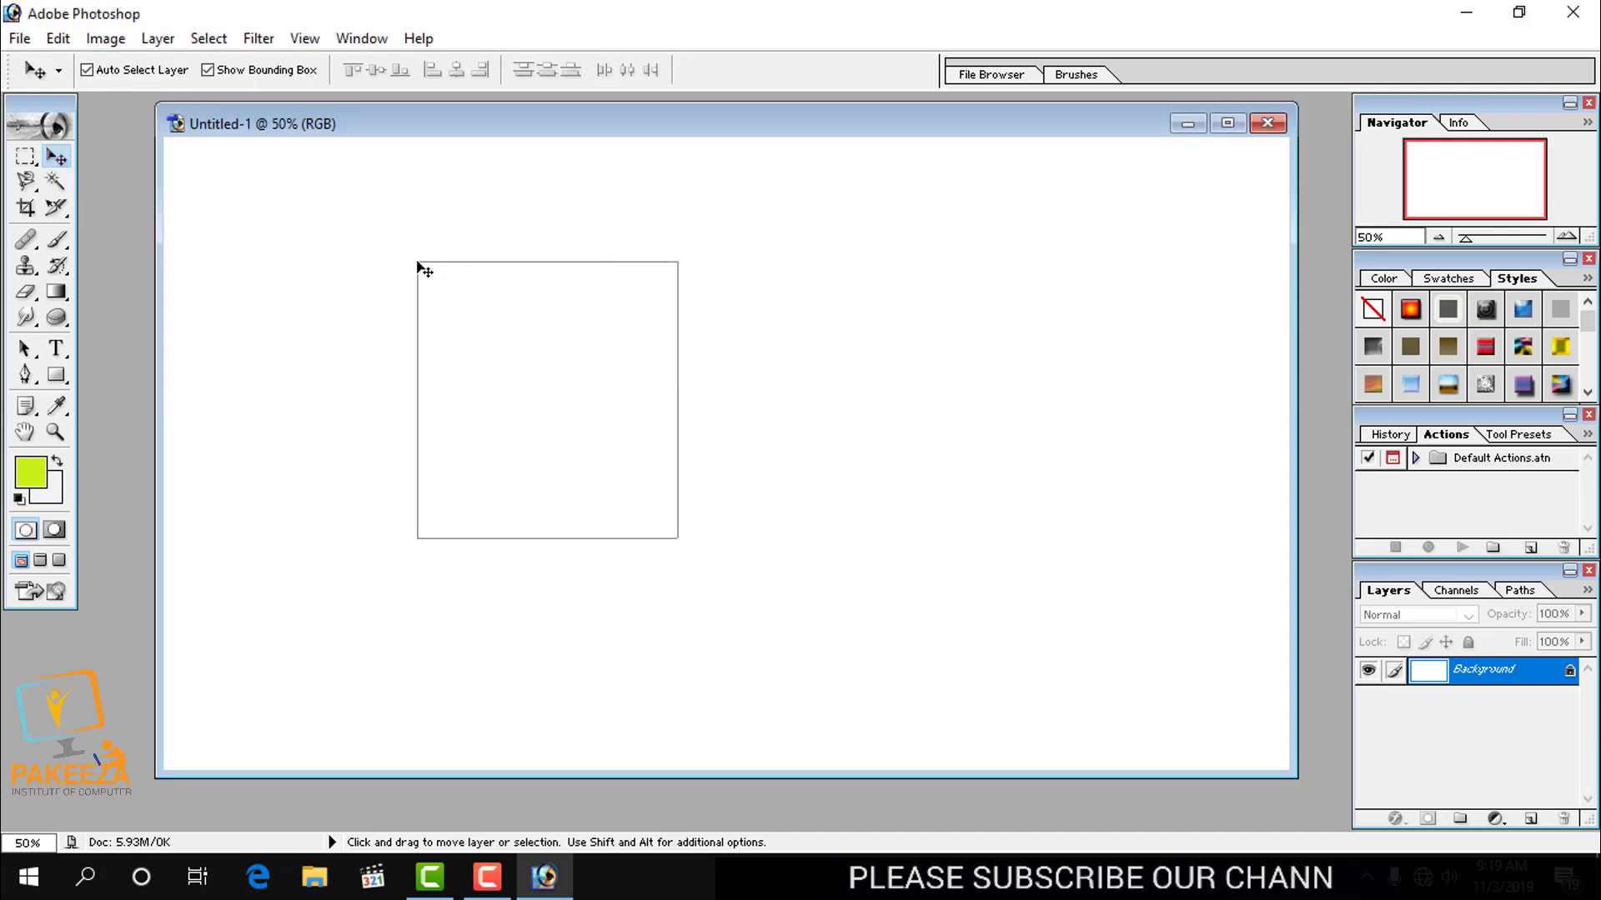
left_click(518, 283)
left_click(784, 348)
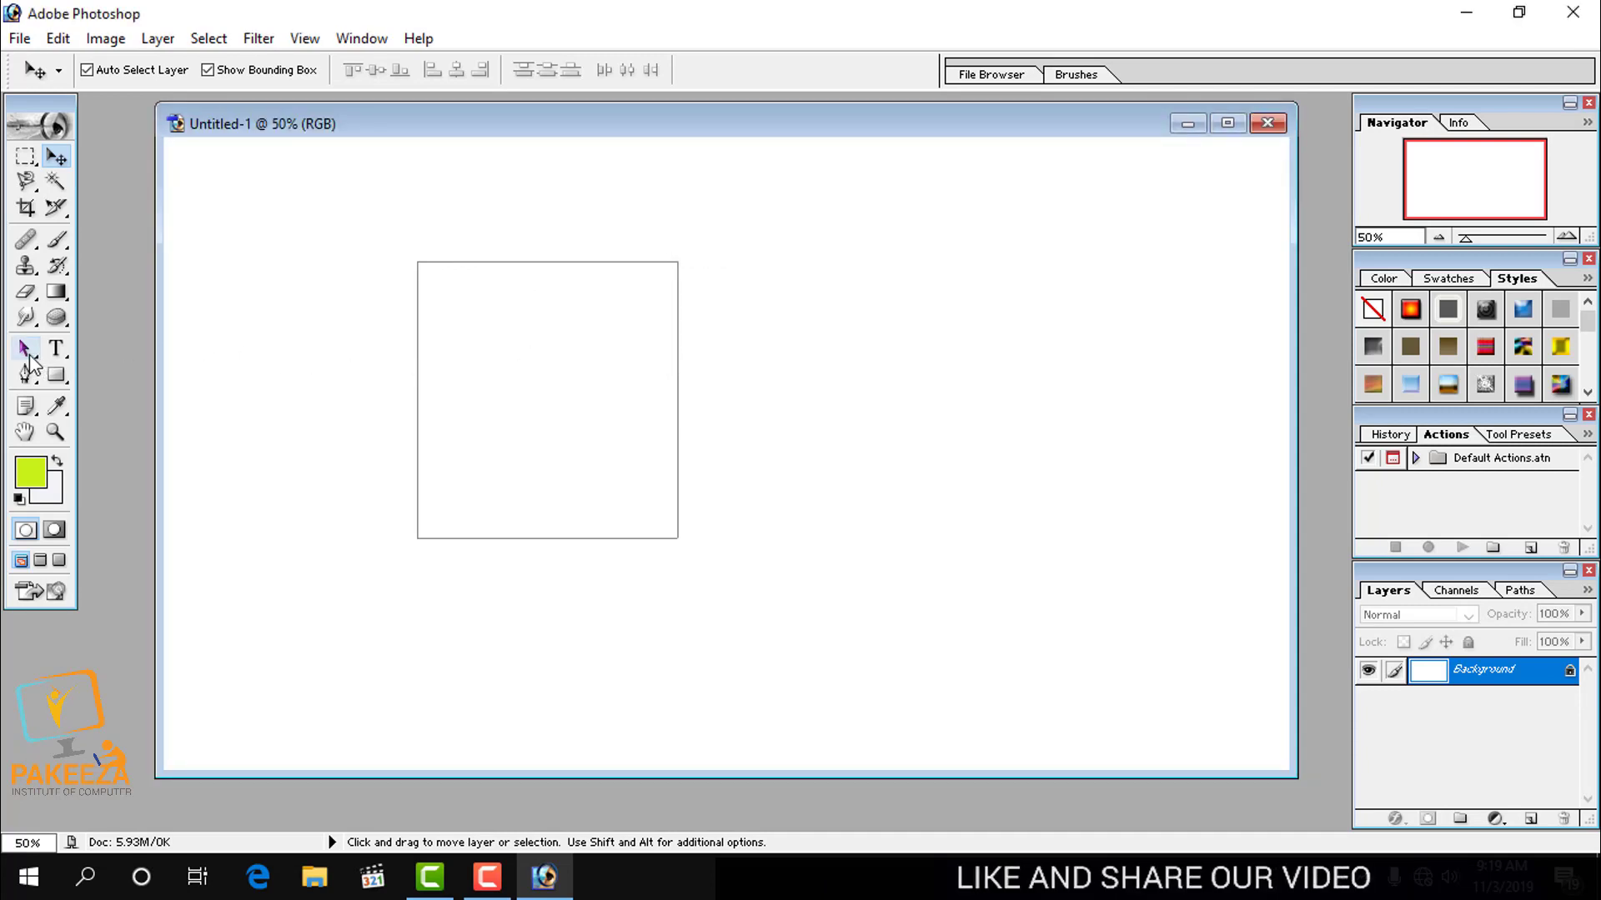
Step: Select the rectangular path with the Path Selection tool and move it towards the middle of the canvas
left_click(25, 350)
left_click(105, 351)
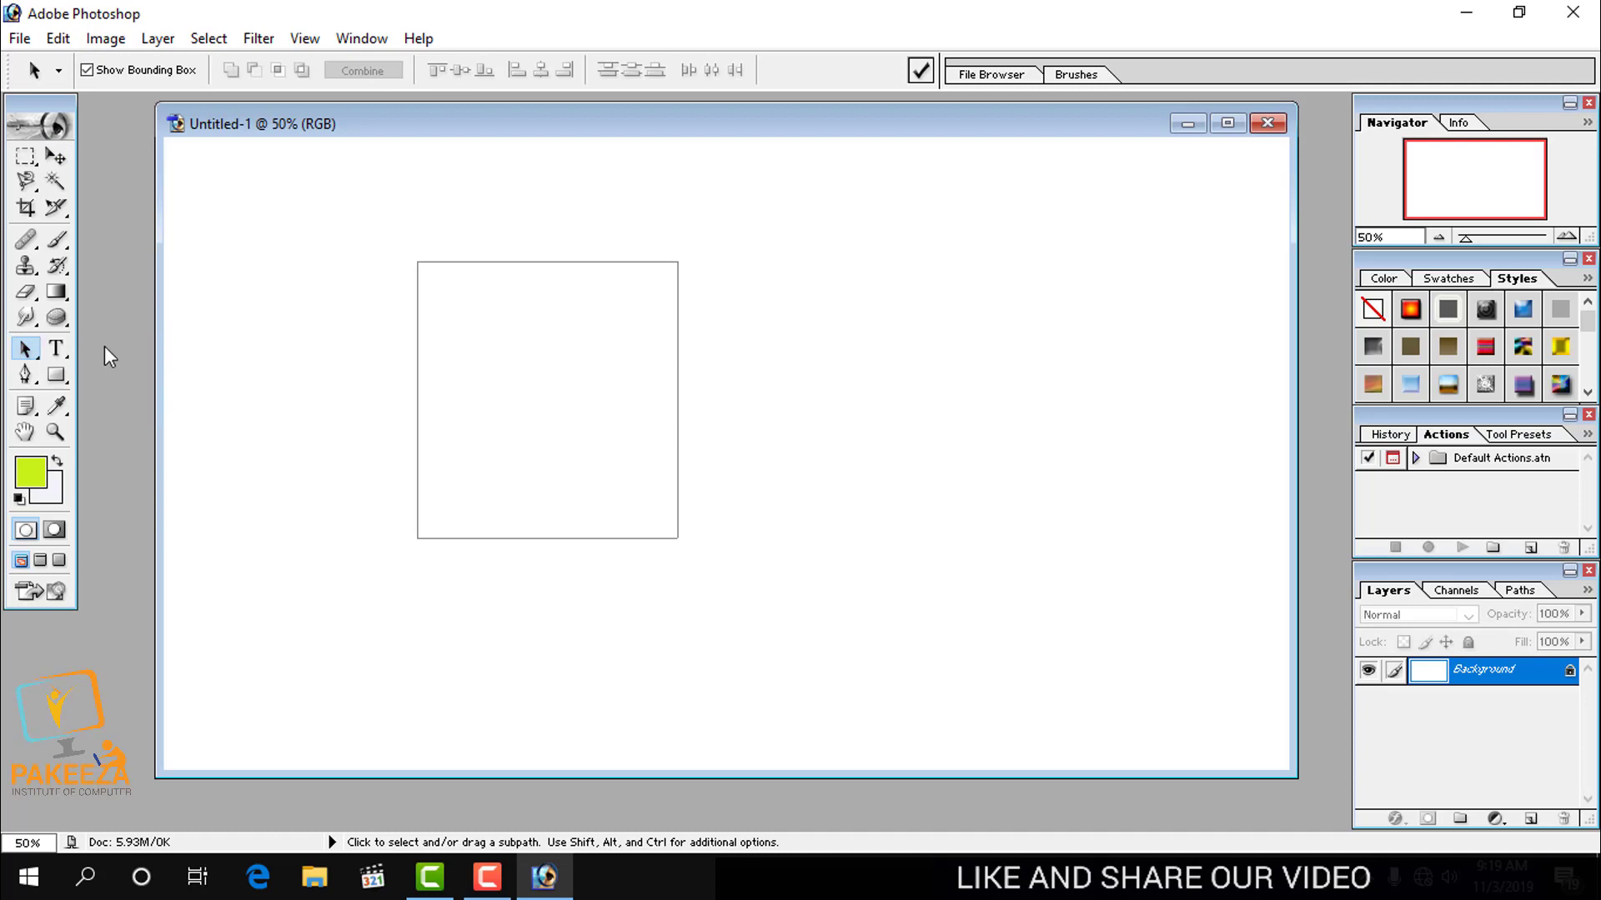
left_click(446, 260)
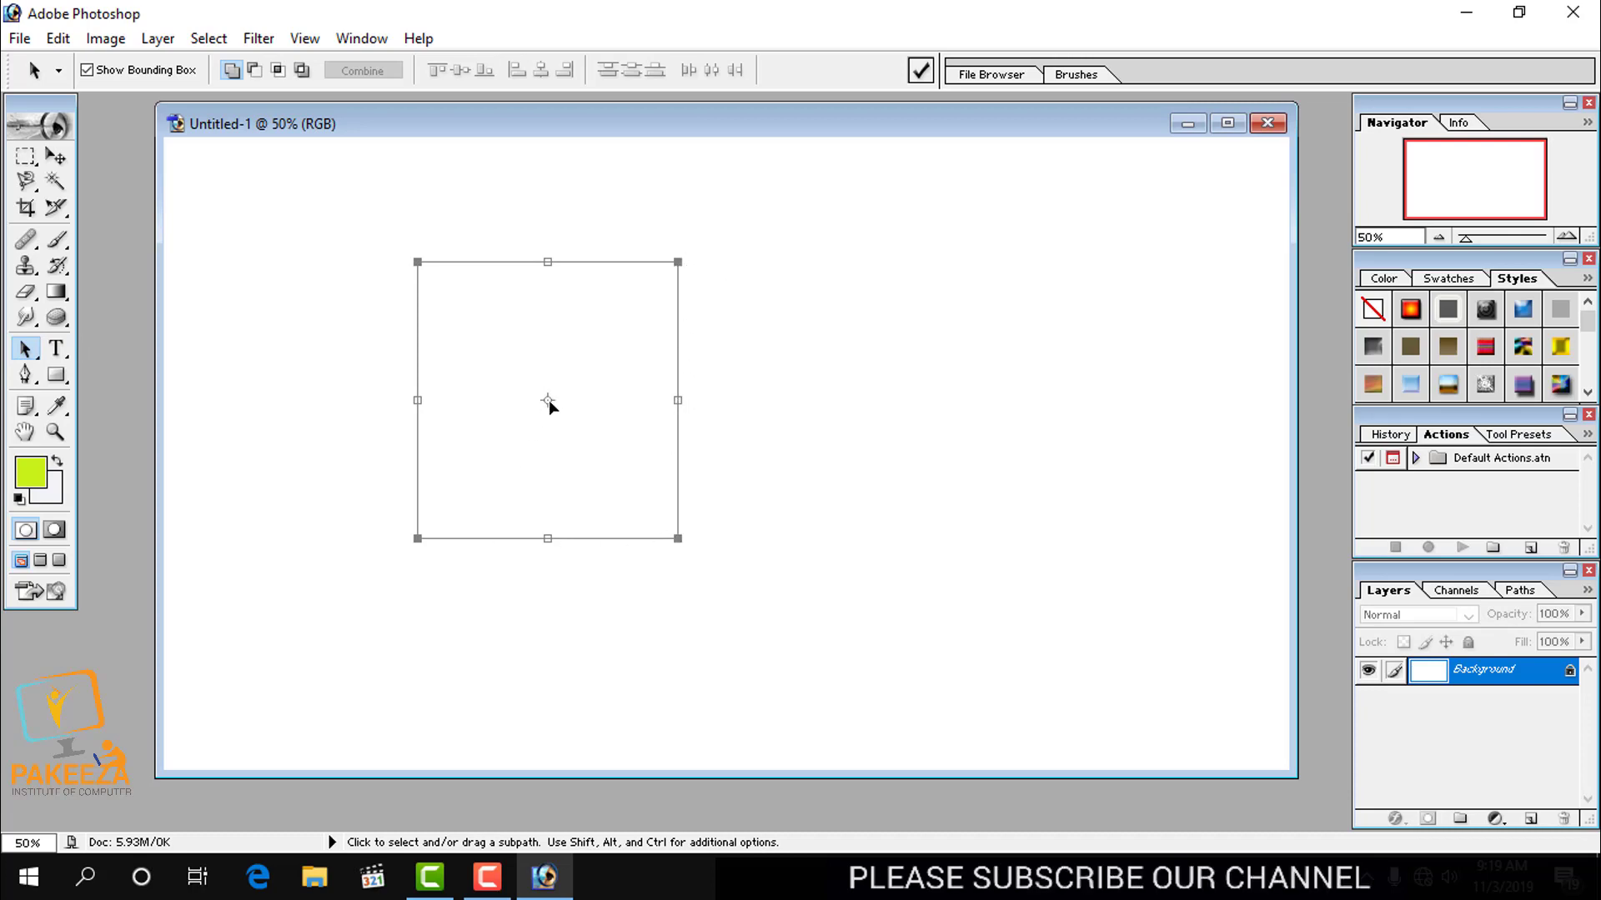
left_click_drag(548, 401, 680, 387)
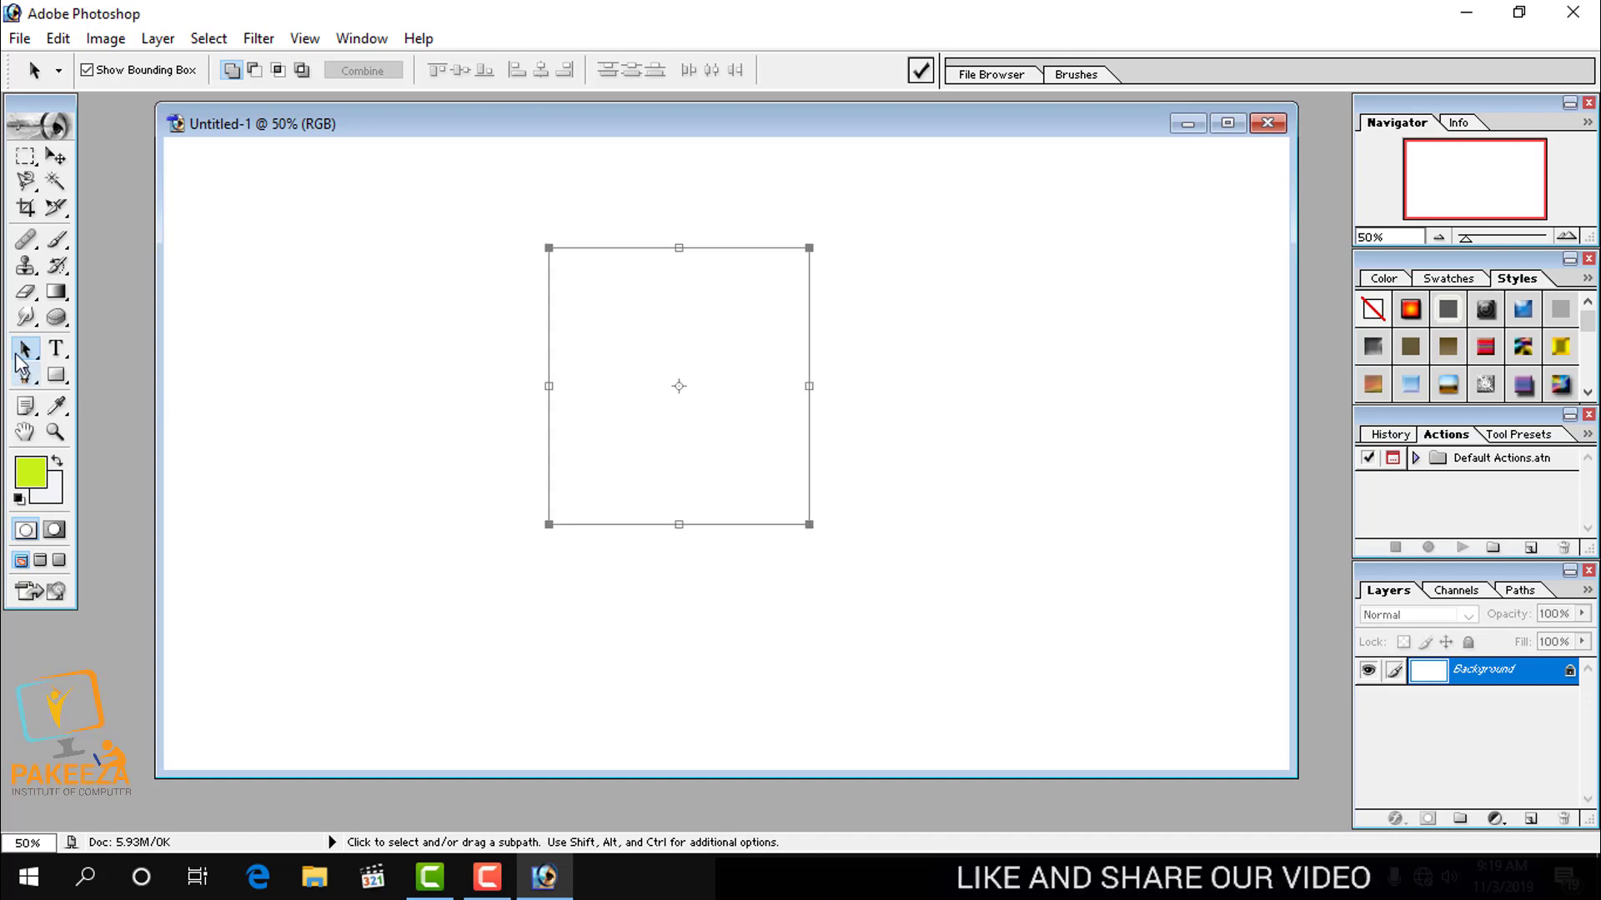
Step: Move the whole rectangular path to the left and slightly down with the Direct Selection tool, and deselect its anchor points
left_click_drag(25, 354, 116, 375)
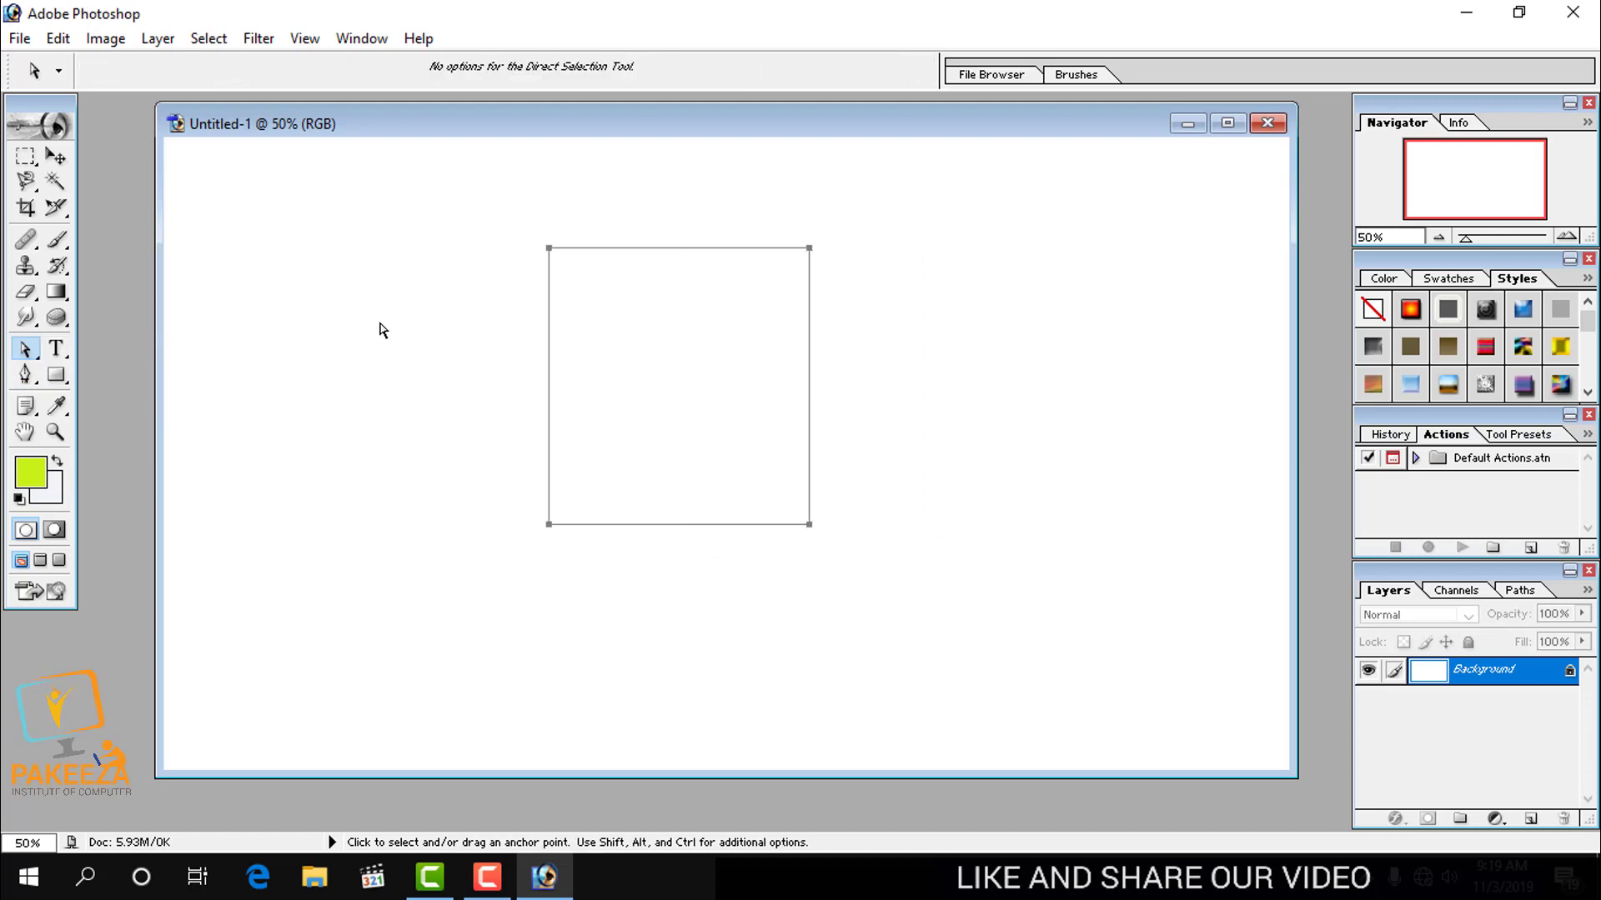
left_click_drag(550, 251, 477, 280)
left_click_drag(399, 220, 807, 638)
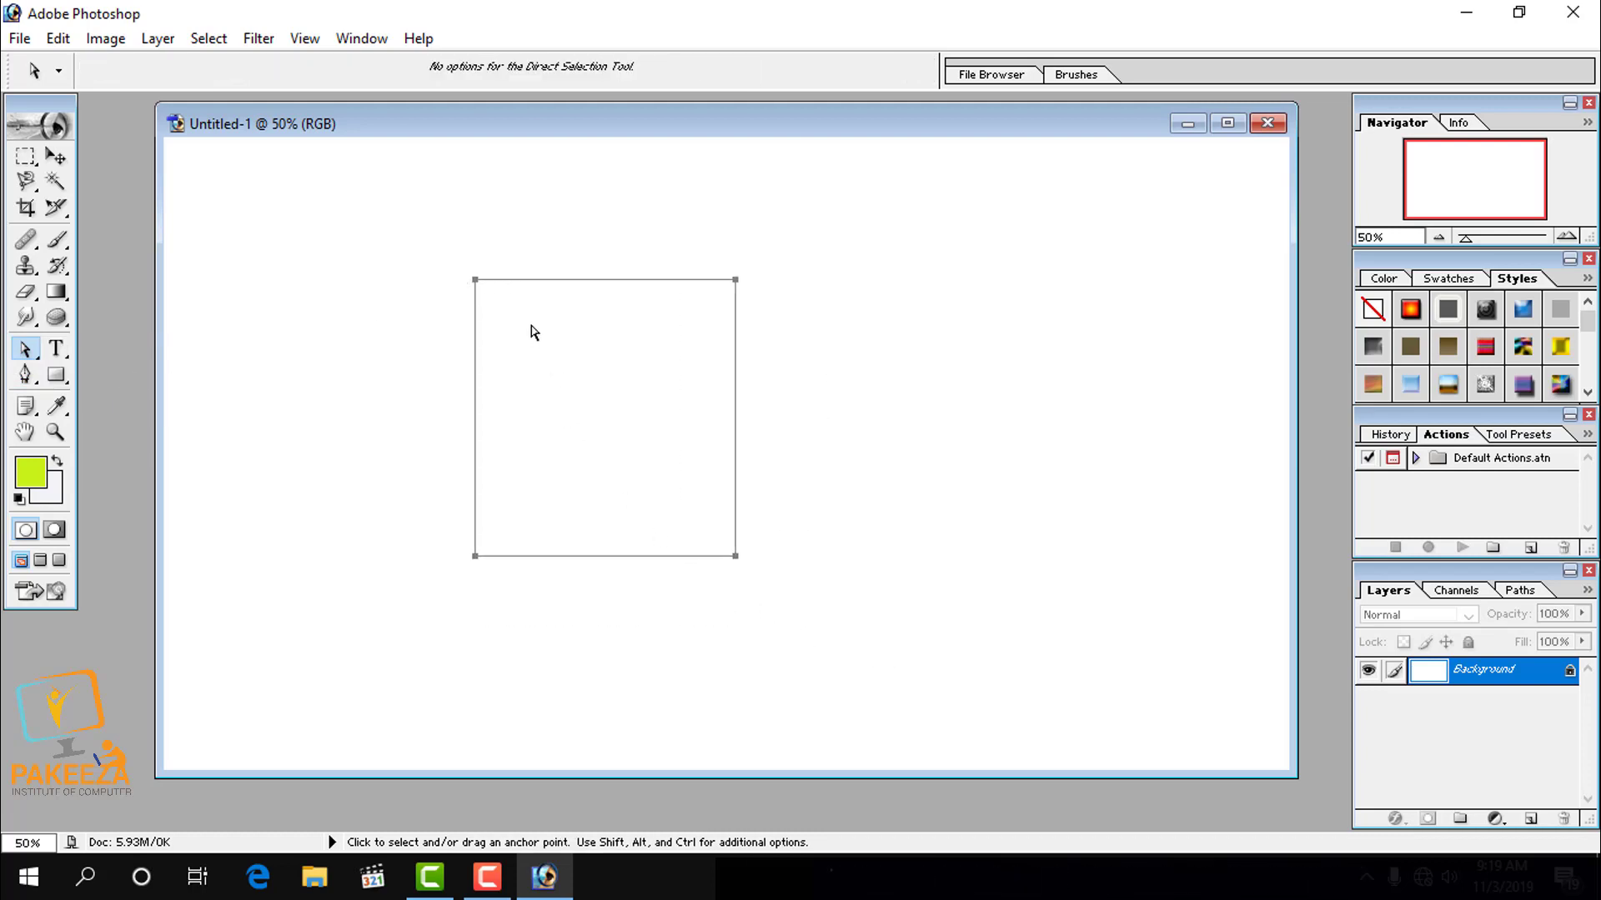
left_click(487, 293)
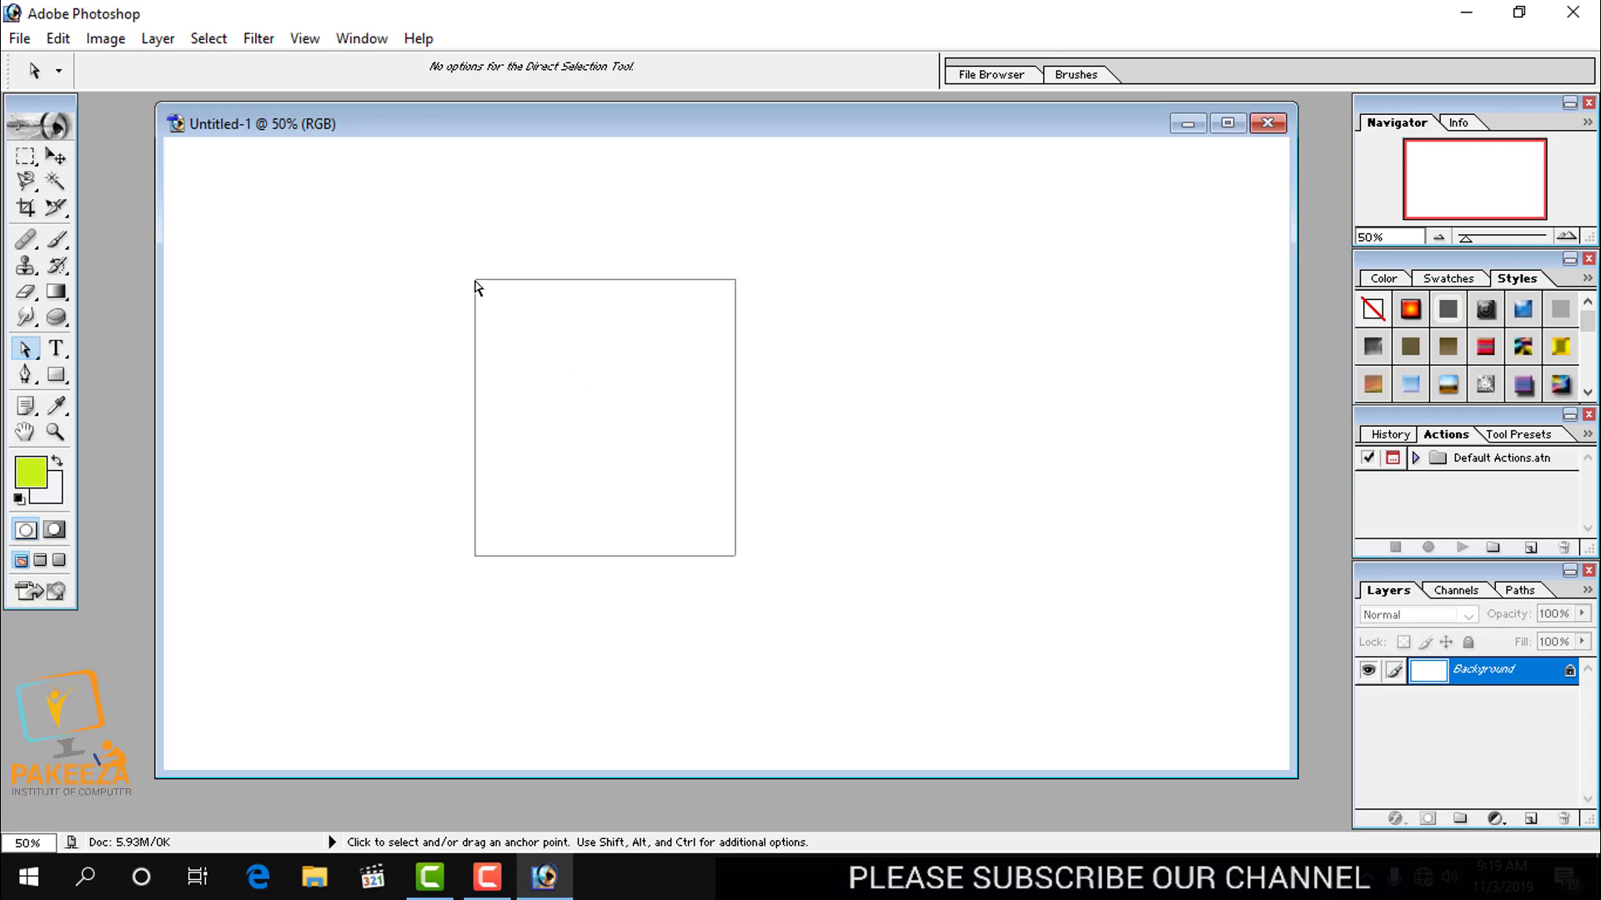
Step: Reshape the rectangle into an irregular quadrilateral by moving each of its four corner anchor points leftward with the Direct Selection tool
left_click_drag(25, 348, 138, 370)
left_click_drag(475, 282, 259, 336)
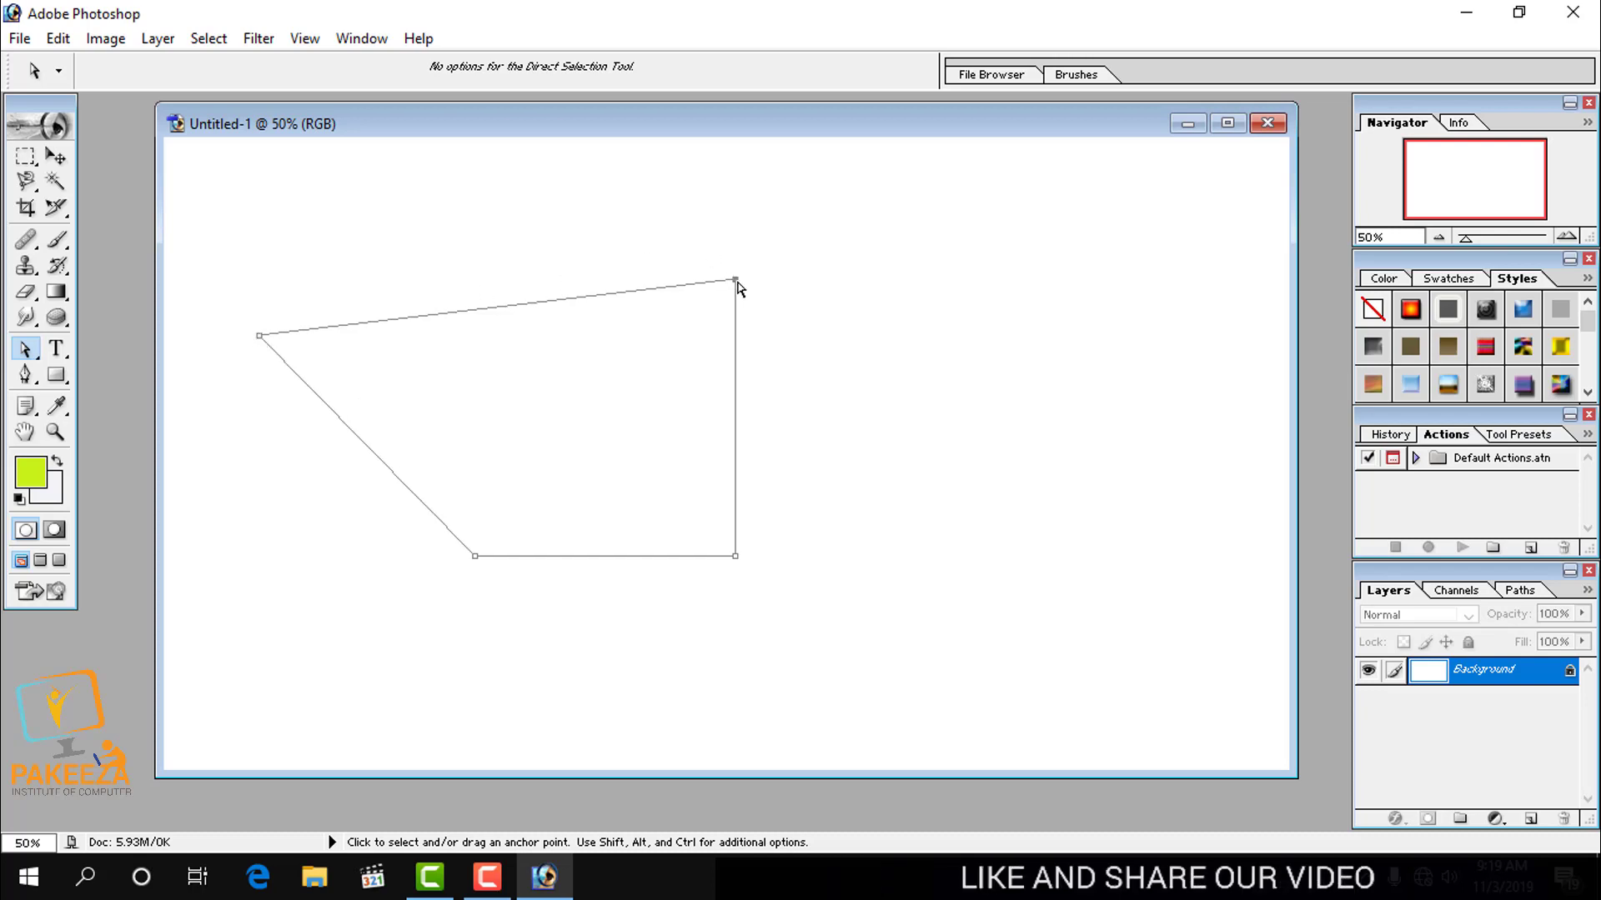
left_click_drag(737, 282, 497, 349)
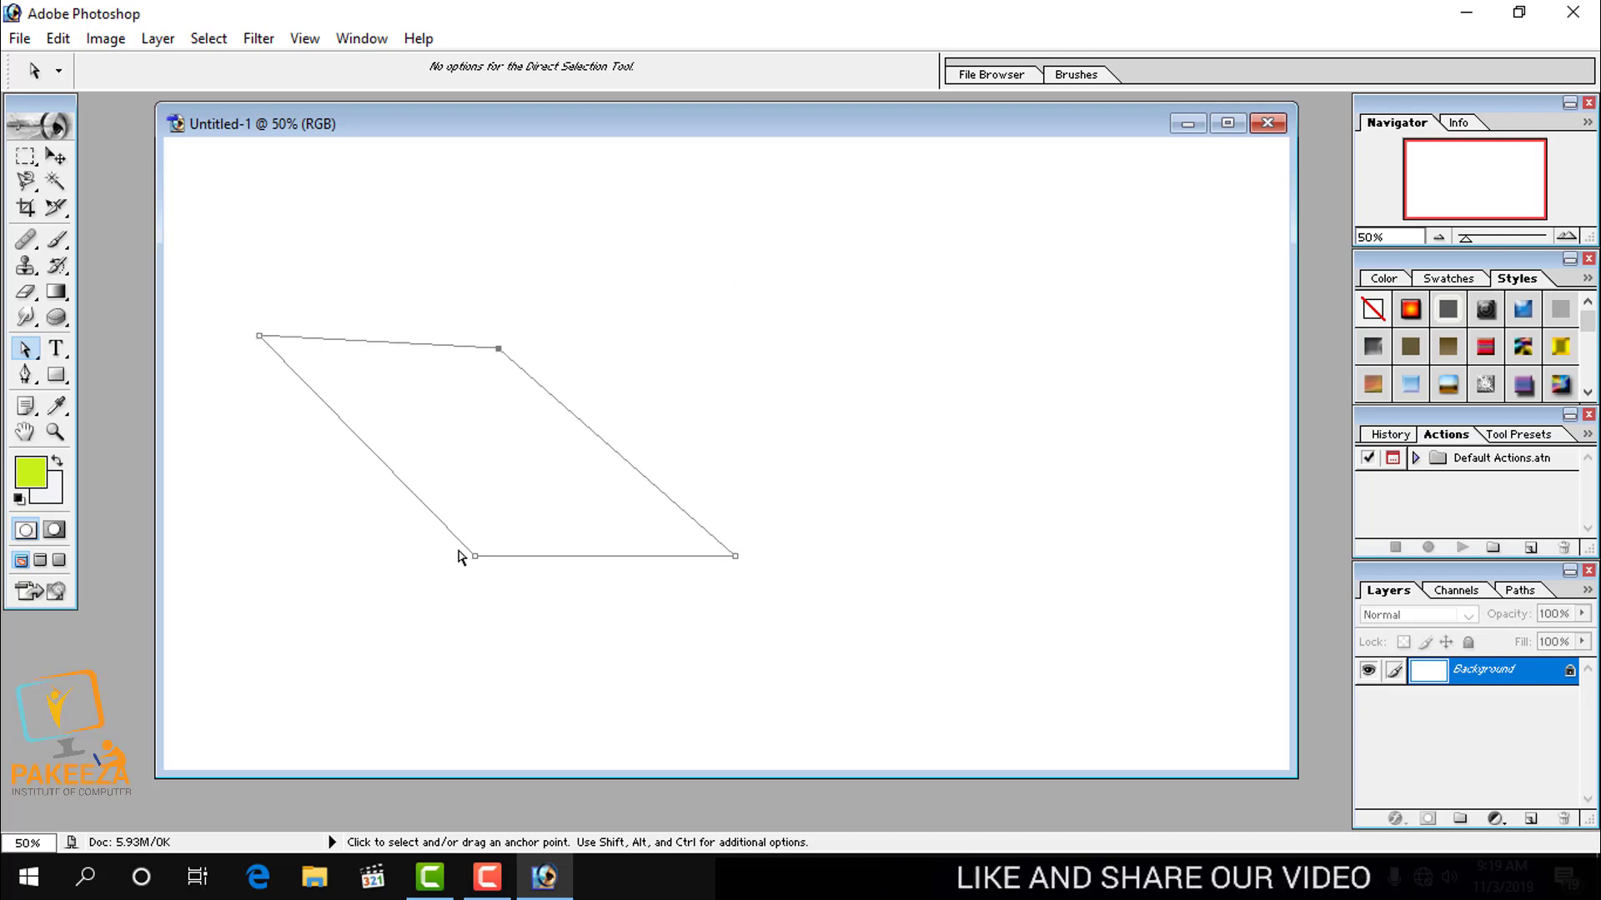
left_click_drag(475, 557, 301, 581)
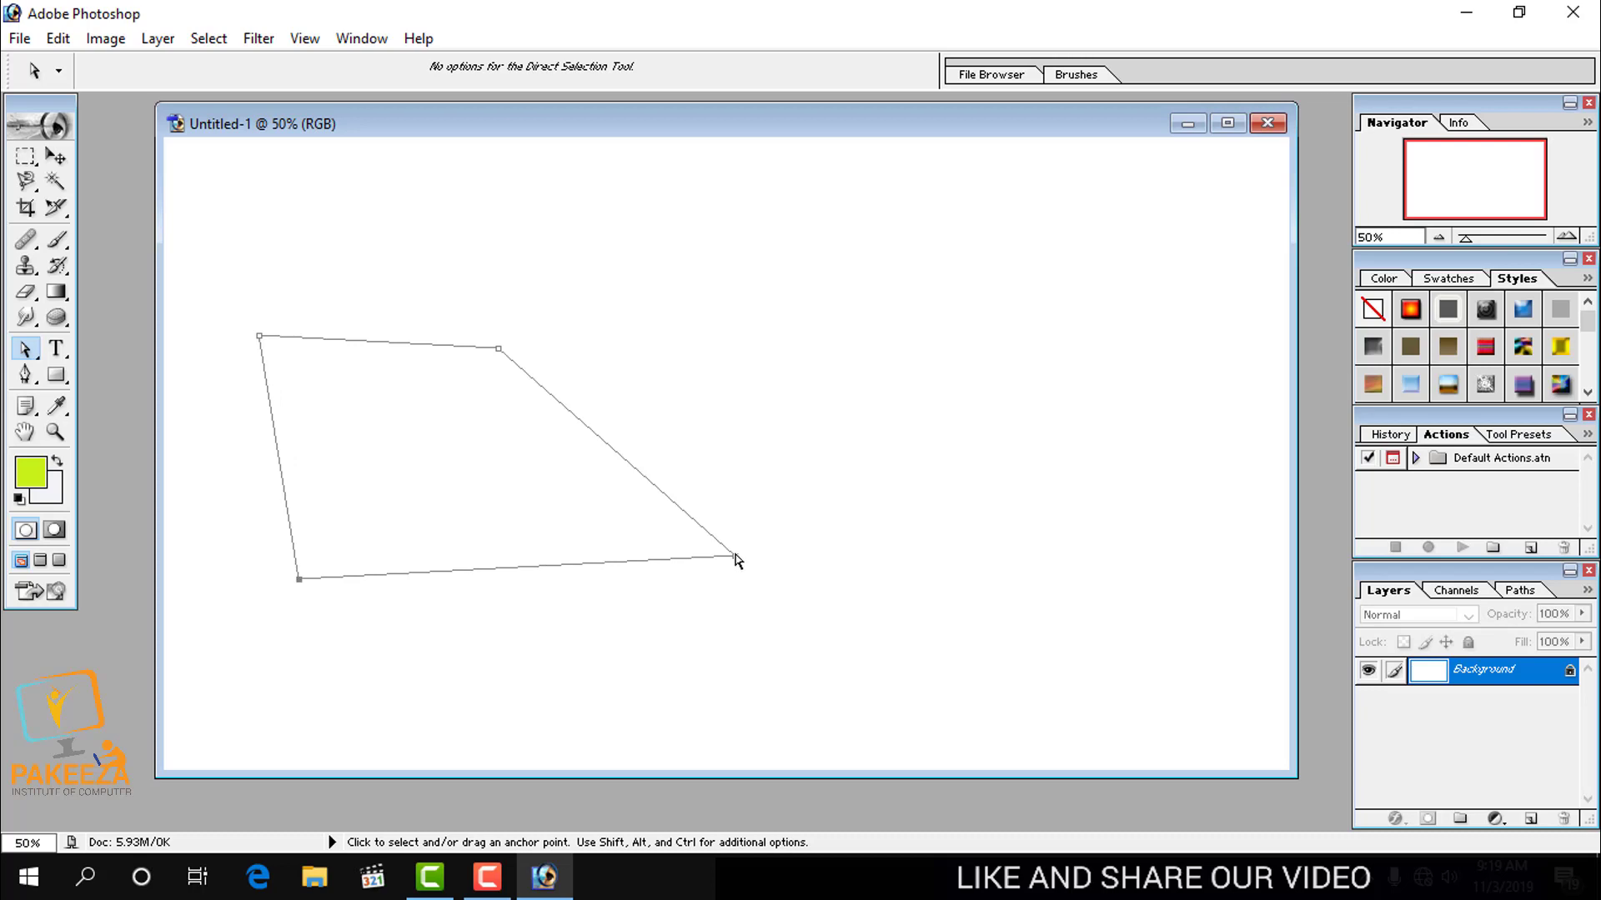
left_click_drag(734, 557, 583, 561)
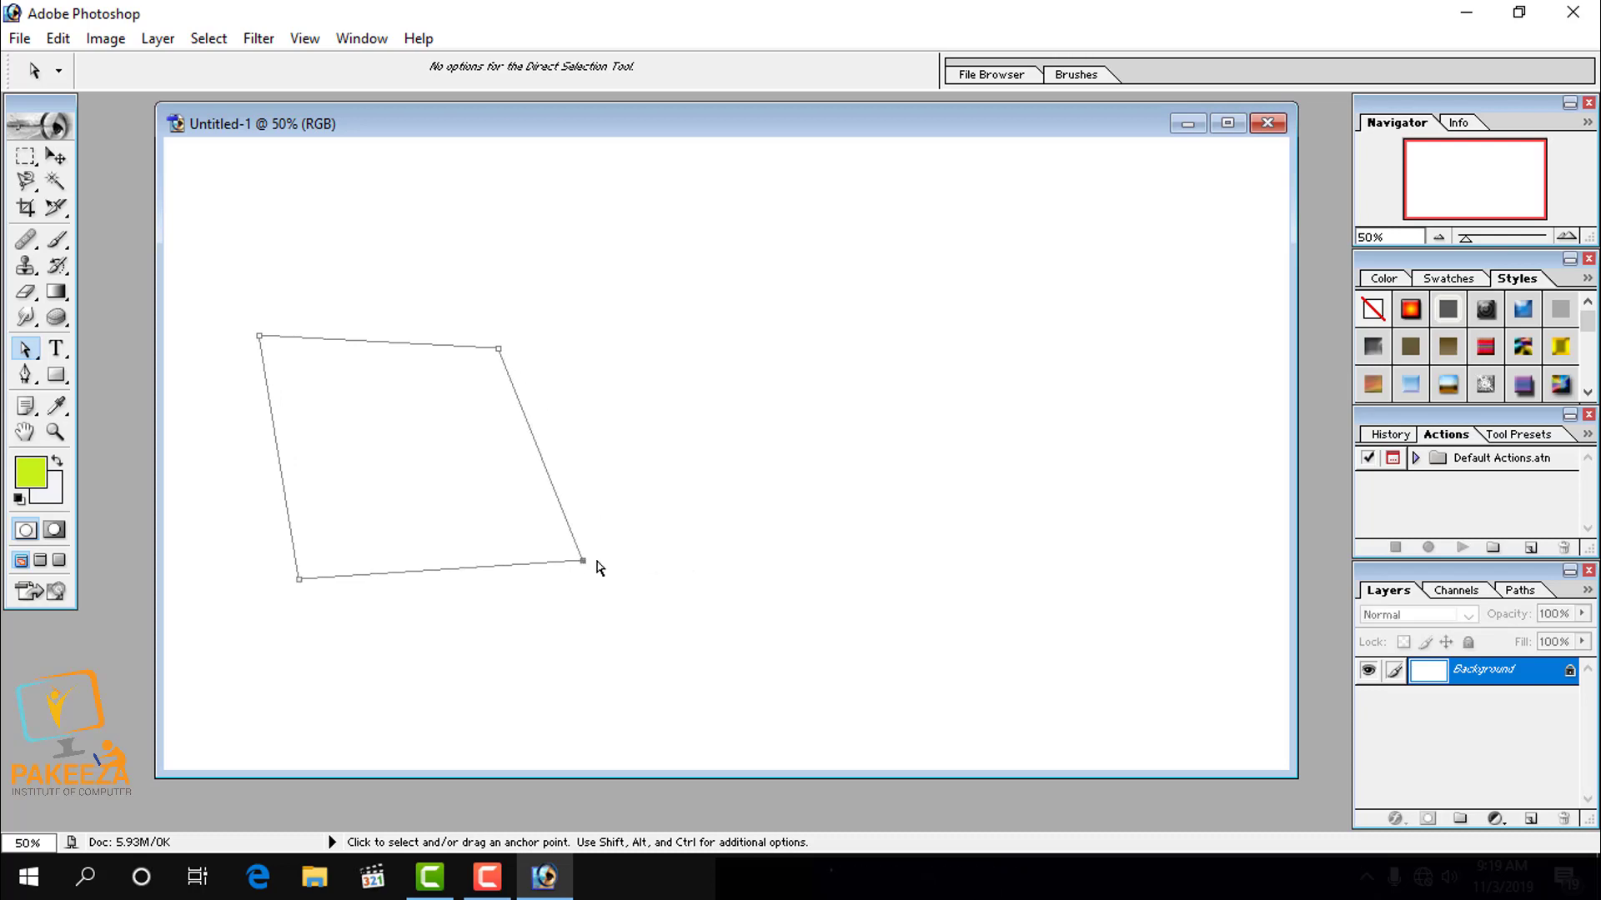
Step: Delete the quadrilateral's lower-right anchor point and the rest of the path
key("Delete")
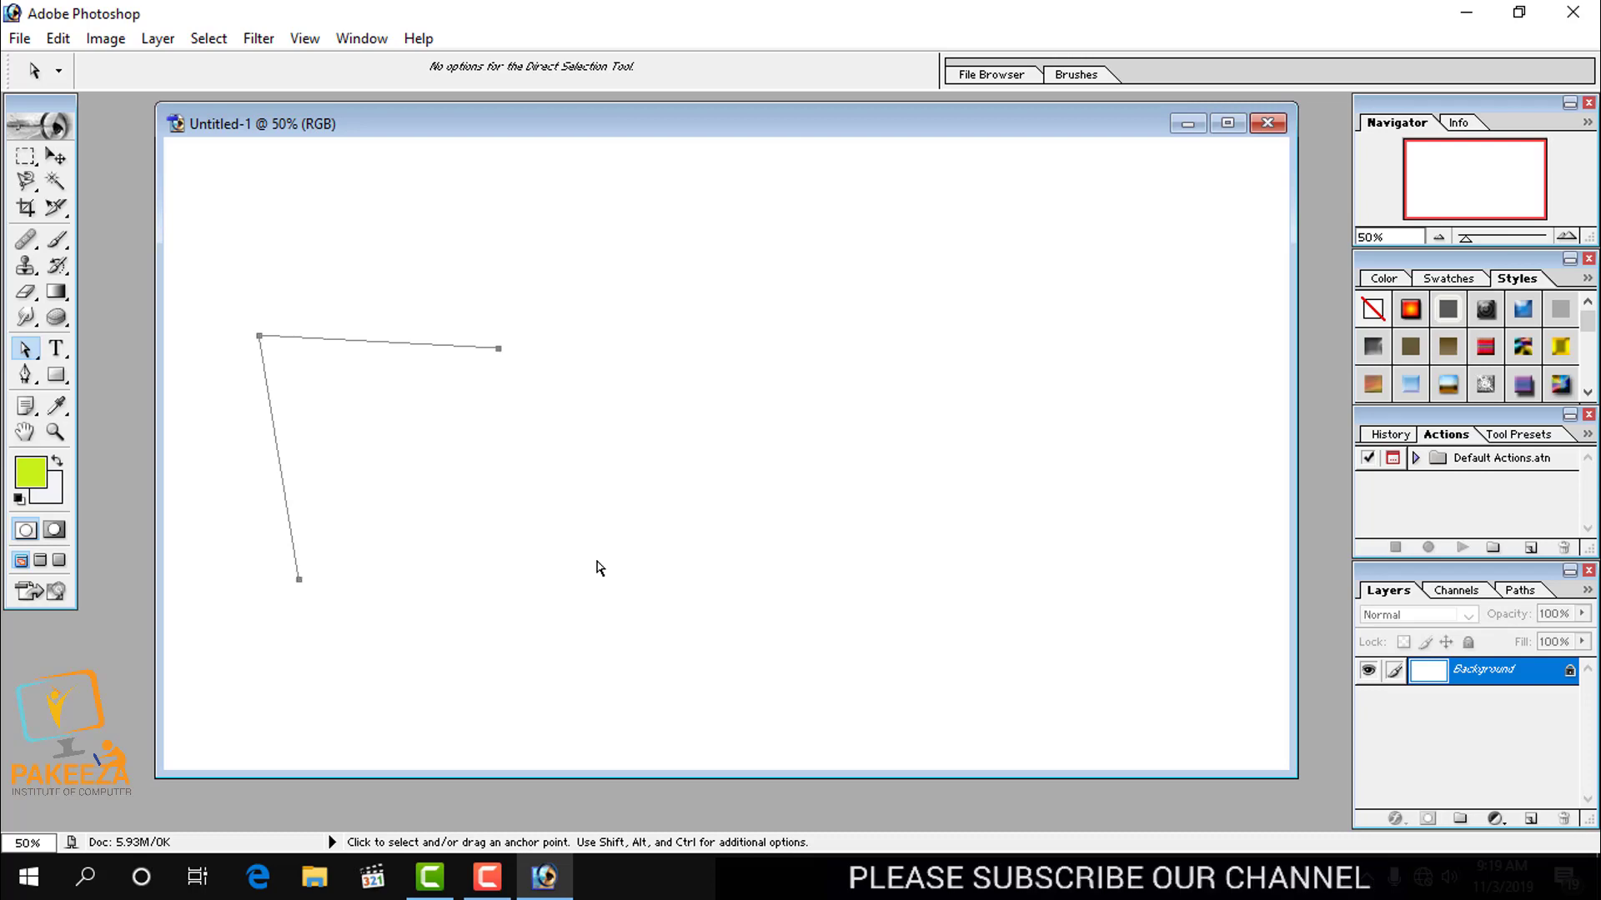
key("Delete")
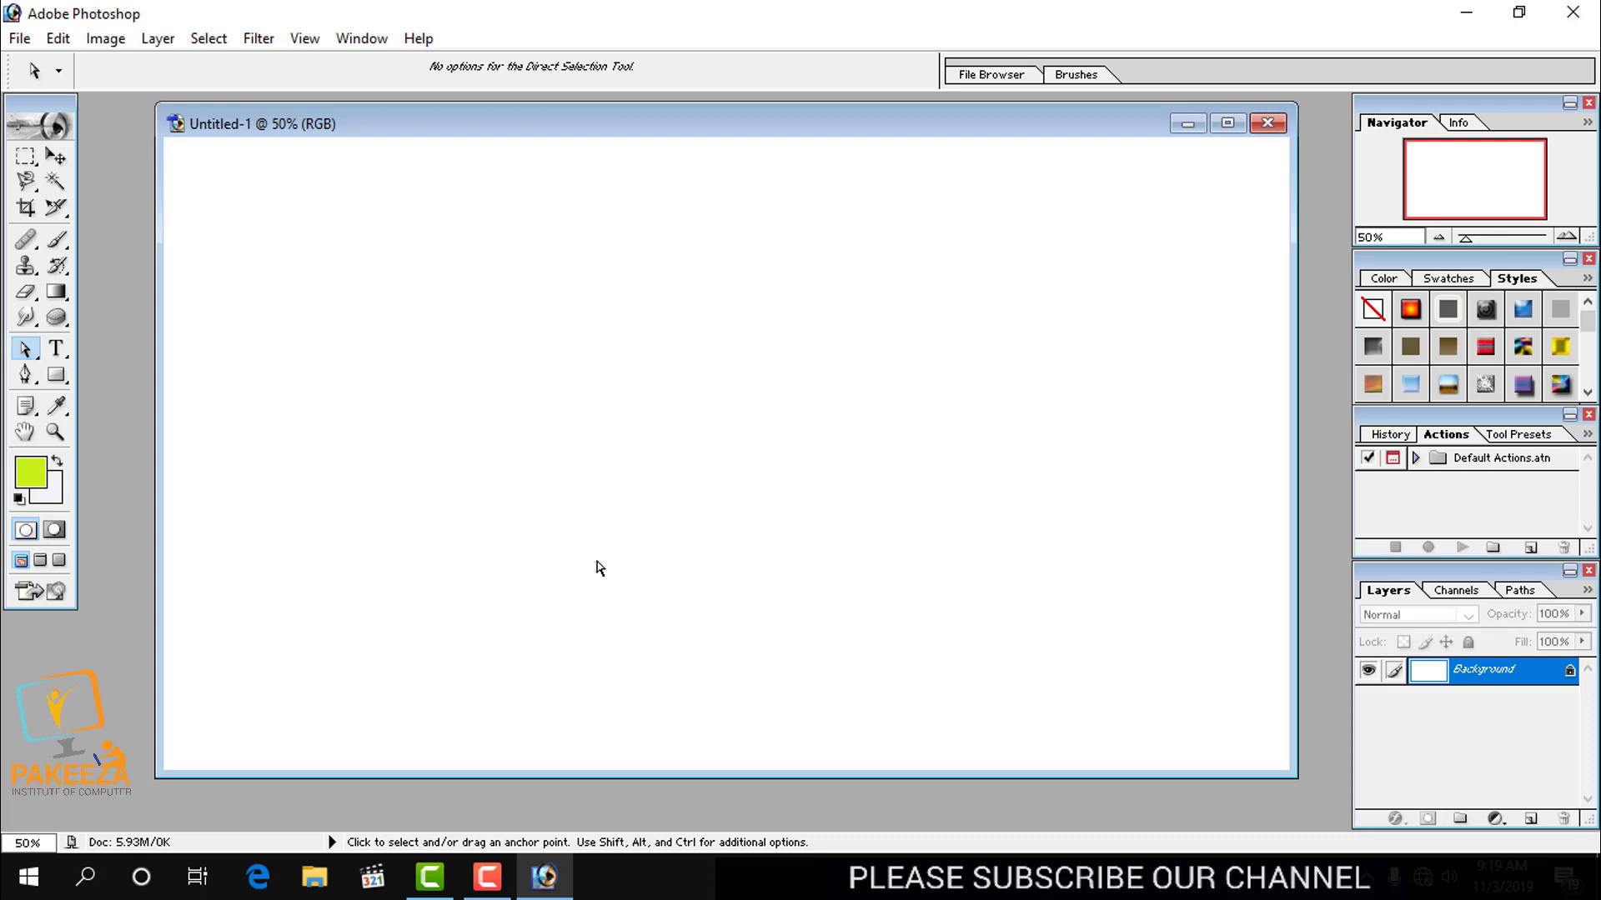
Step: Draw two overlapping rounded rectangle paths with a 10 px radius, the smaller one over the larger one's upper-left corner
left_click(67, 375)
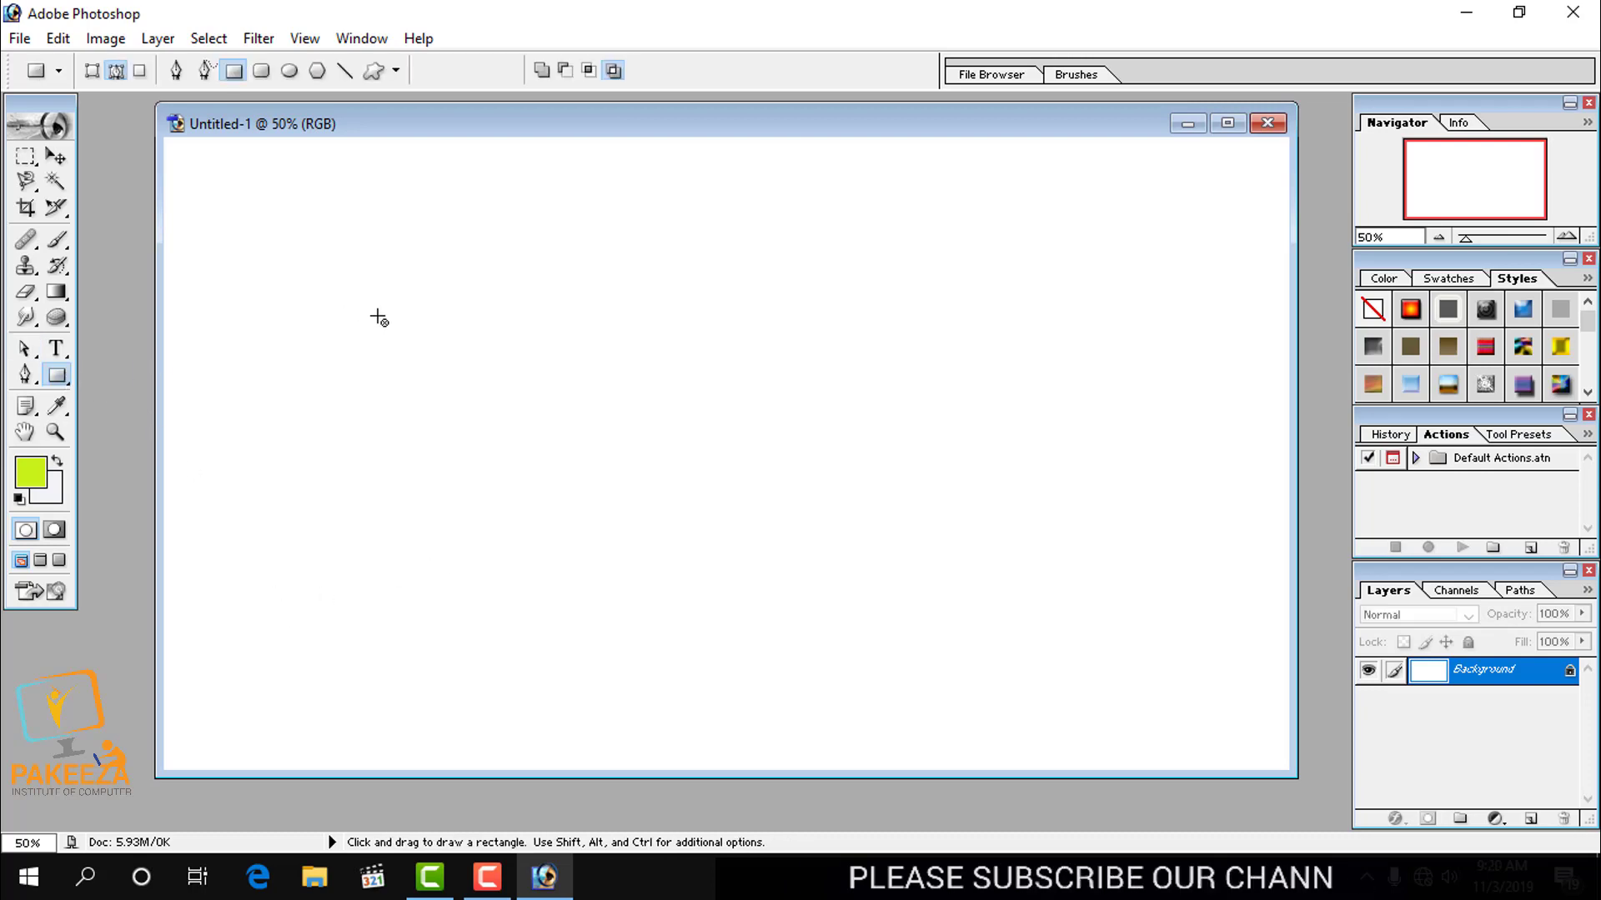
left_click(260, 71)
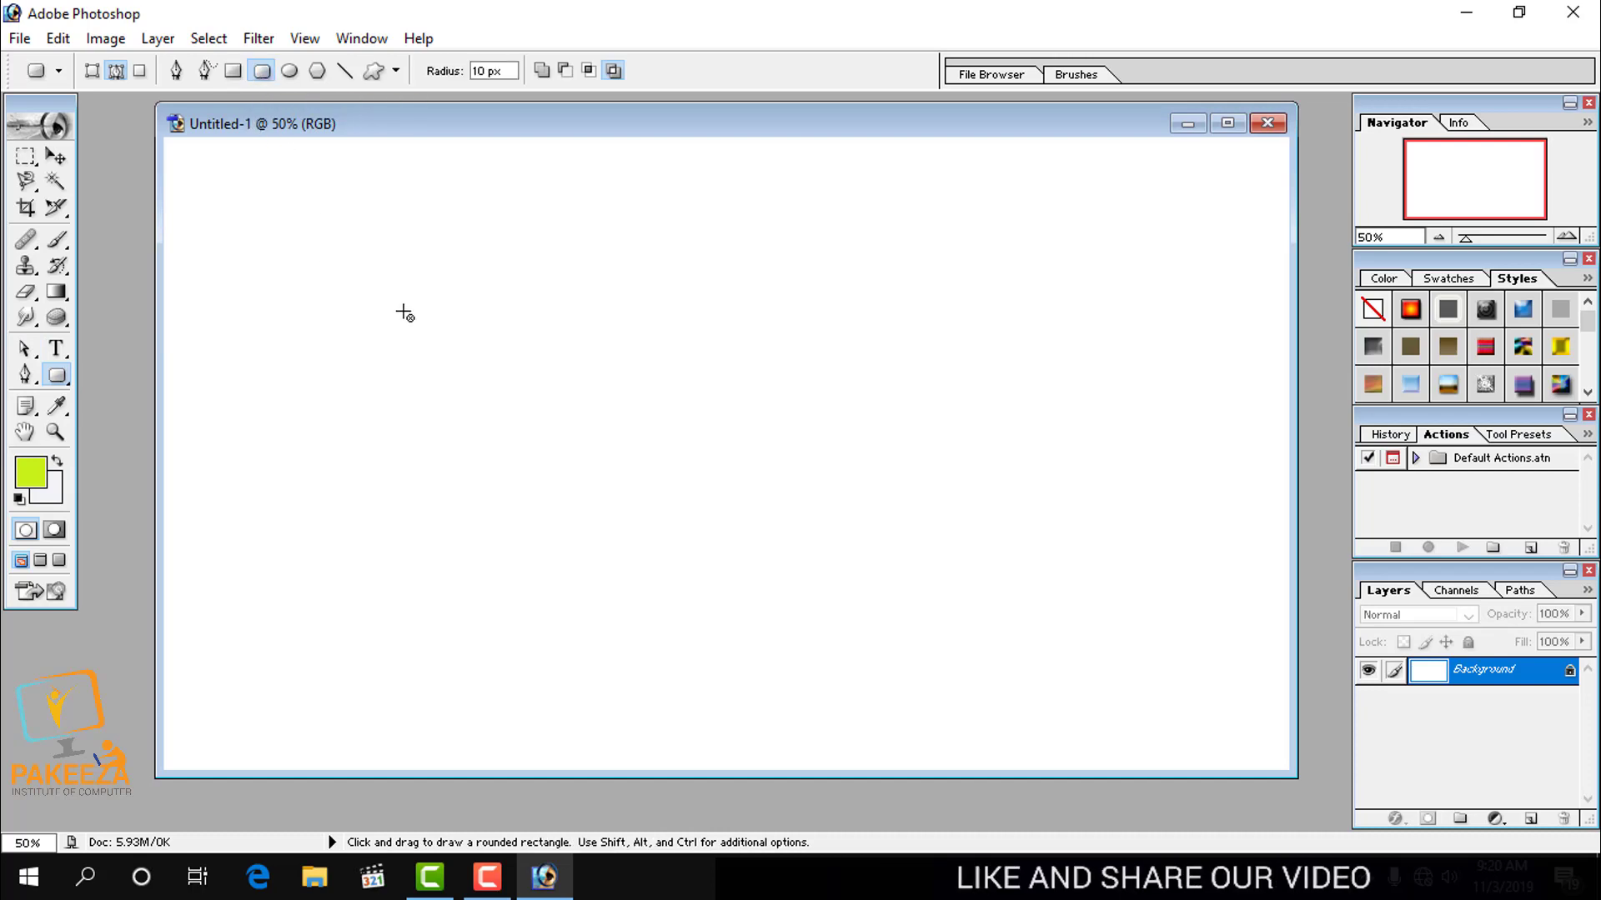
left_click_drag(390, 268, 740, 584)
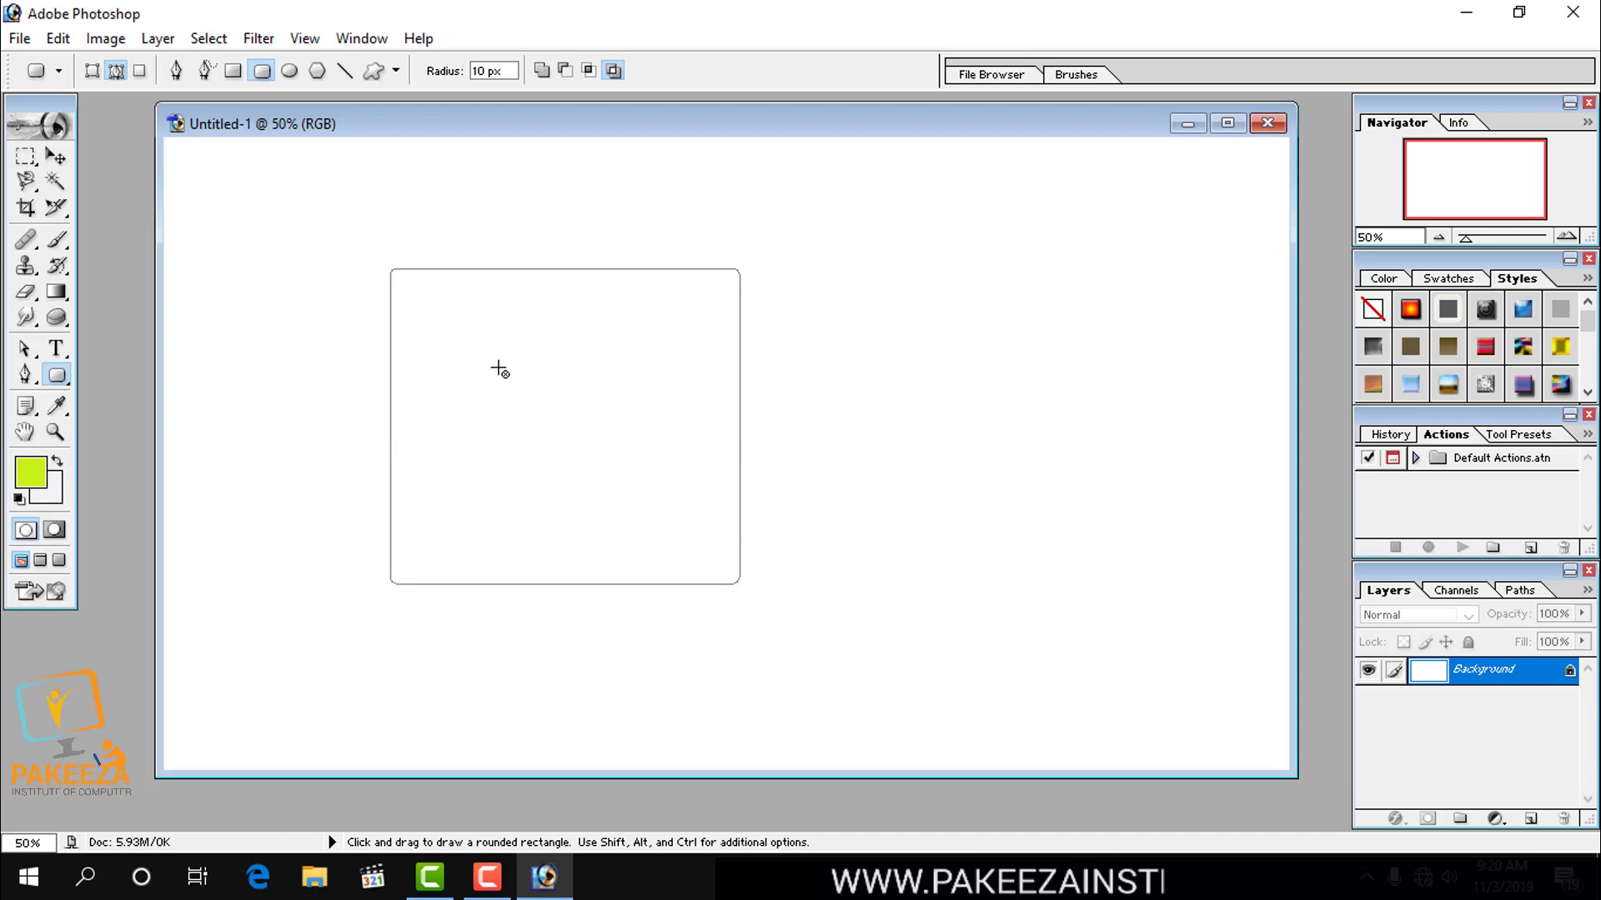
left_click_drag(329, 231, 546, 454)
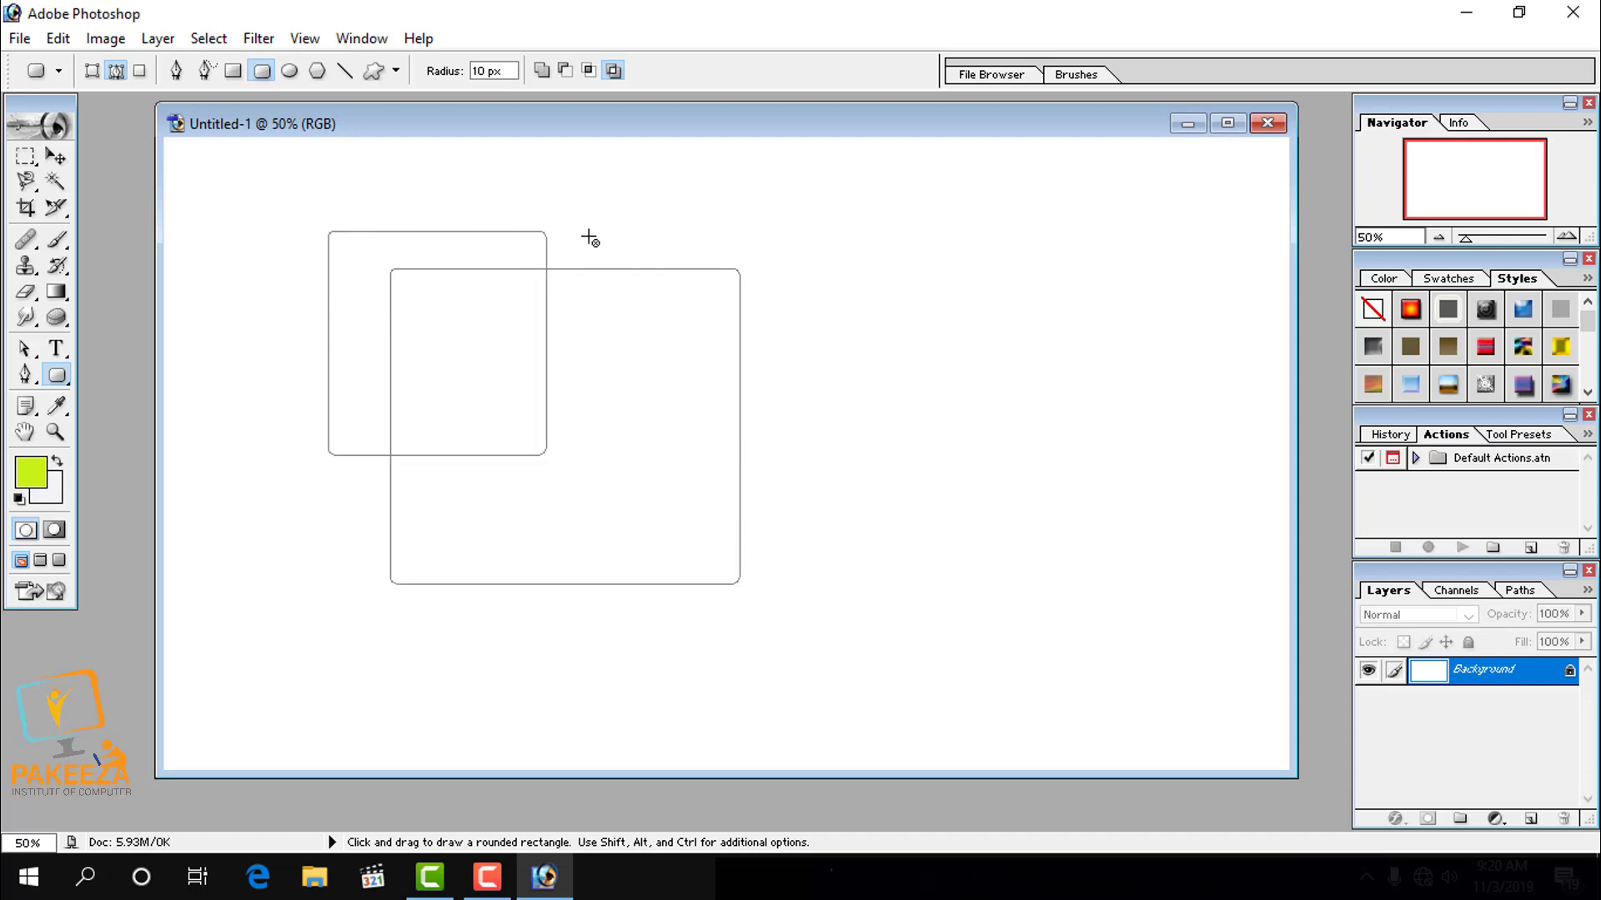
Step: Try the subtract and intersect path area modes and set the mode back to exclude overlapping areas
left_click(564, 71)
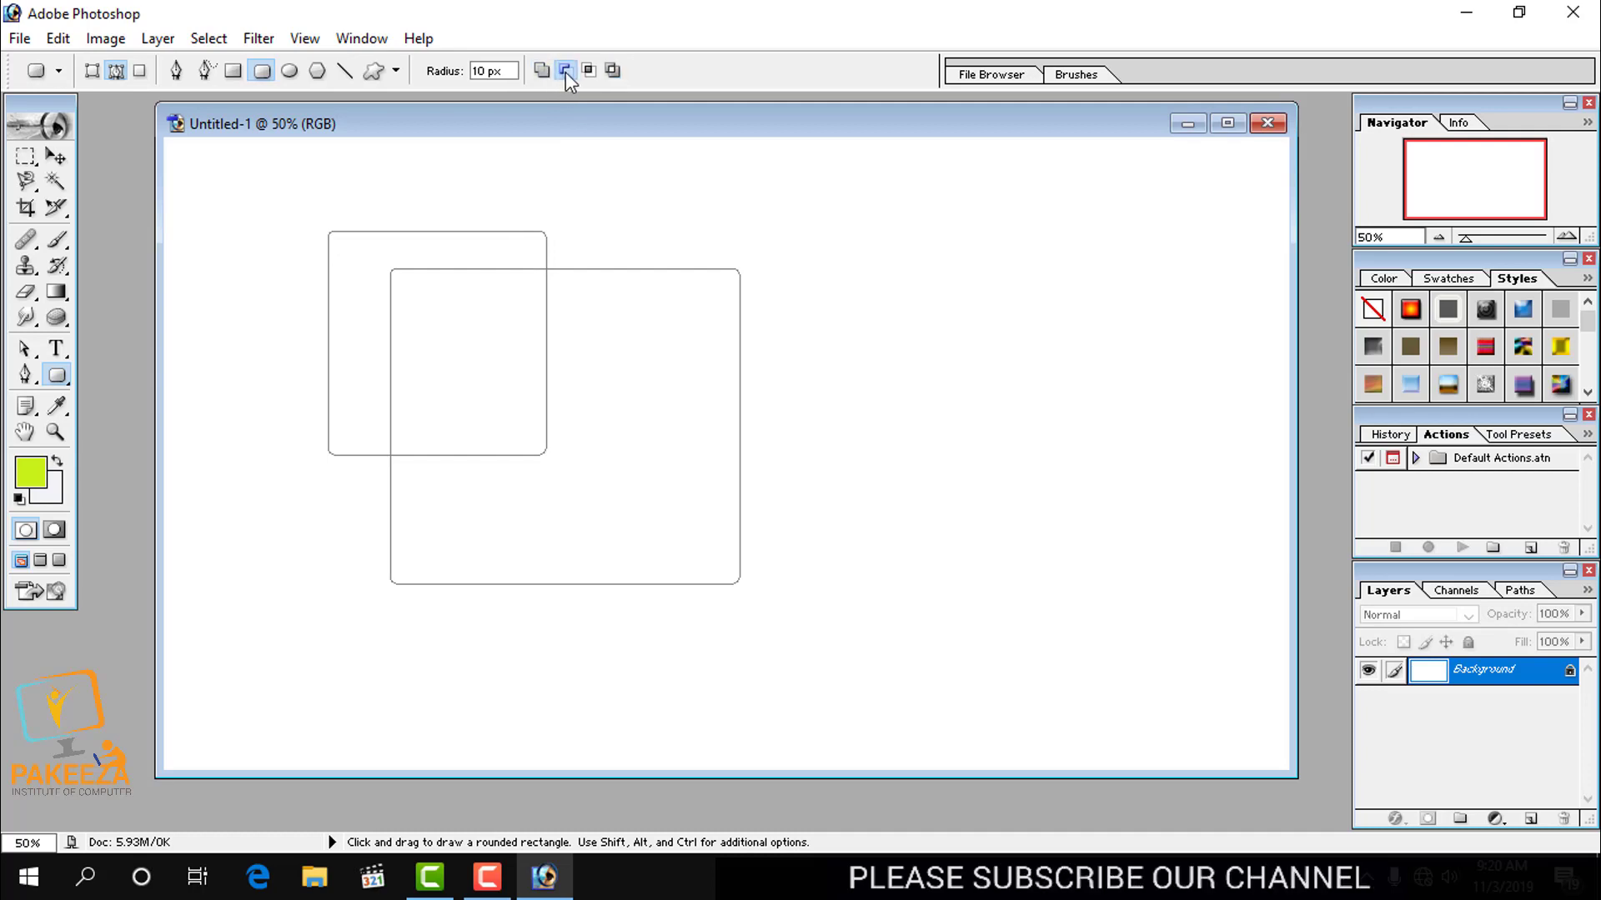
left_click(590, 71)
left_click(613, 74)
Step: Try to move the rounded rectangle paths with the Move tool
key("v")
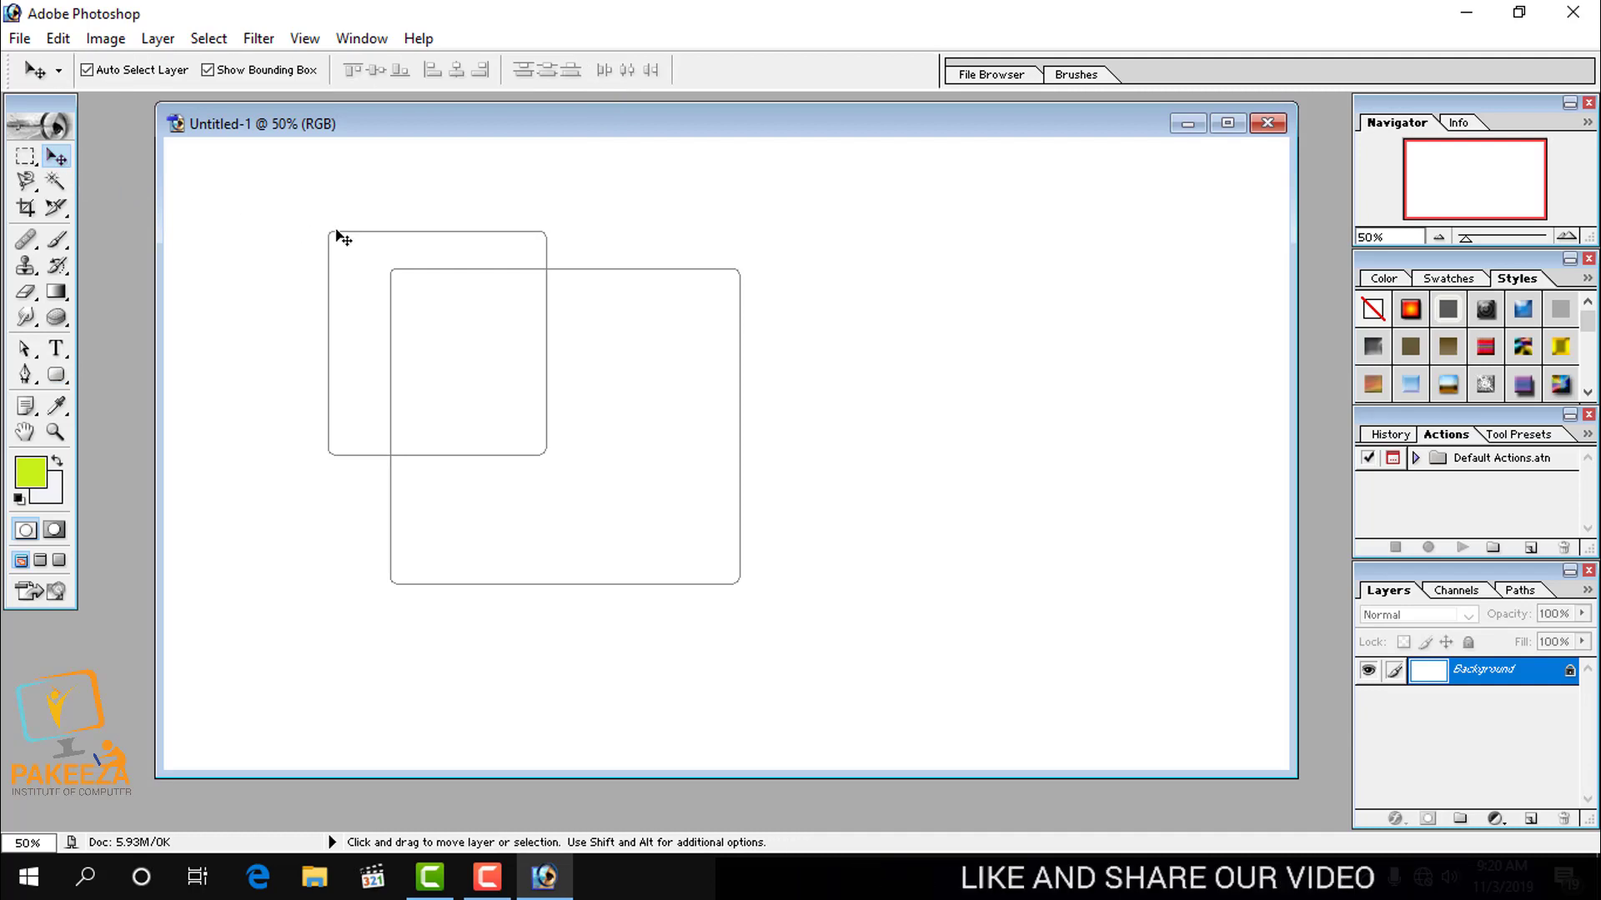
left_click(606, 493)
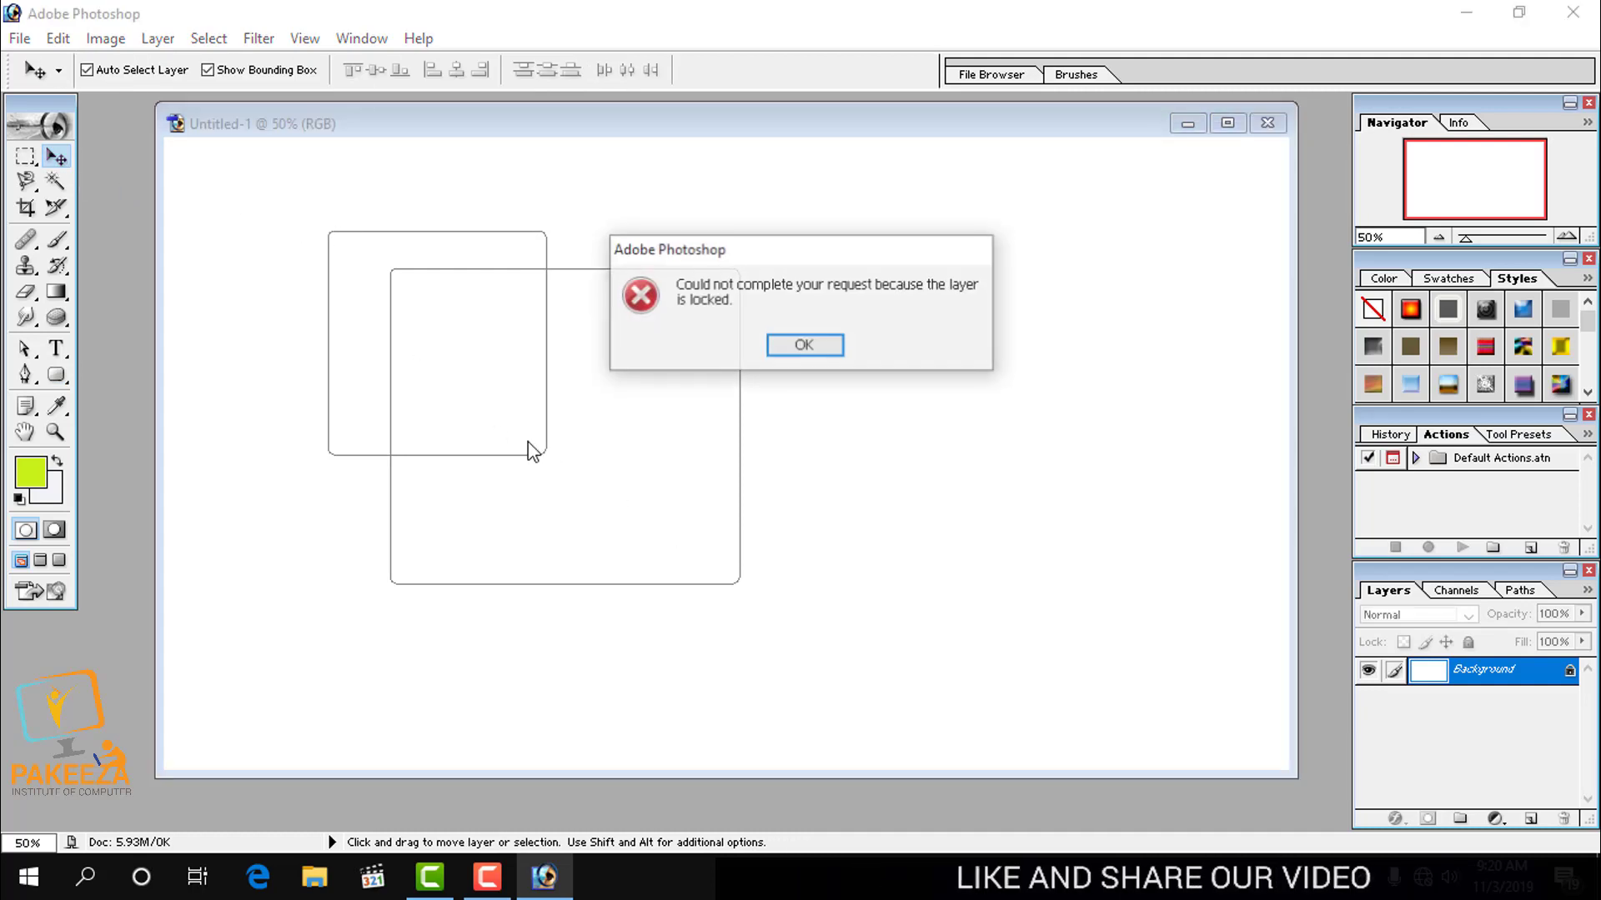
left_click(796, 346)
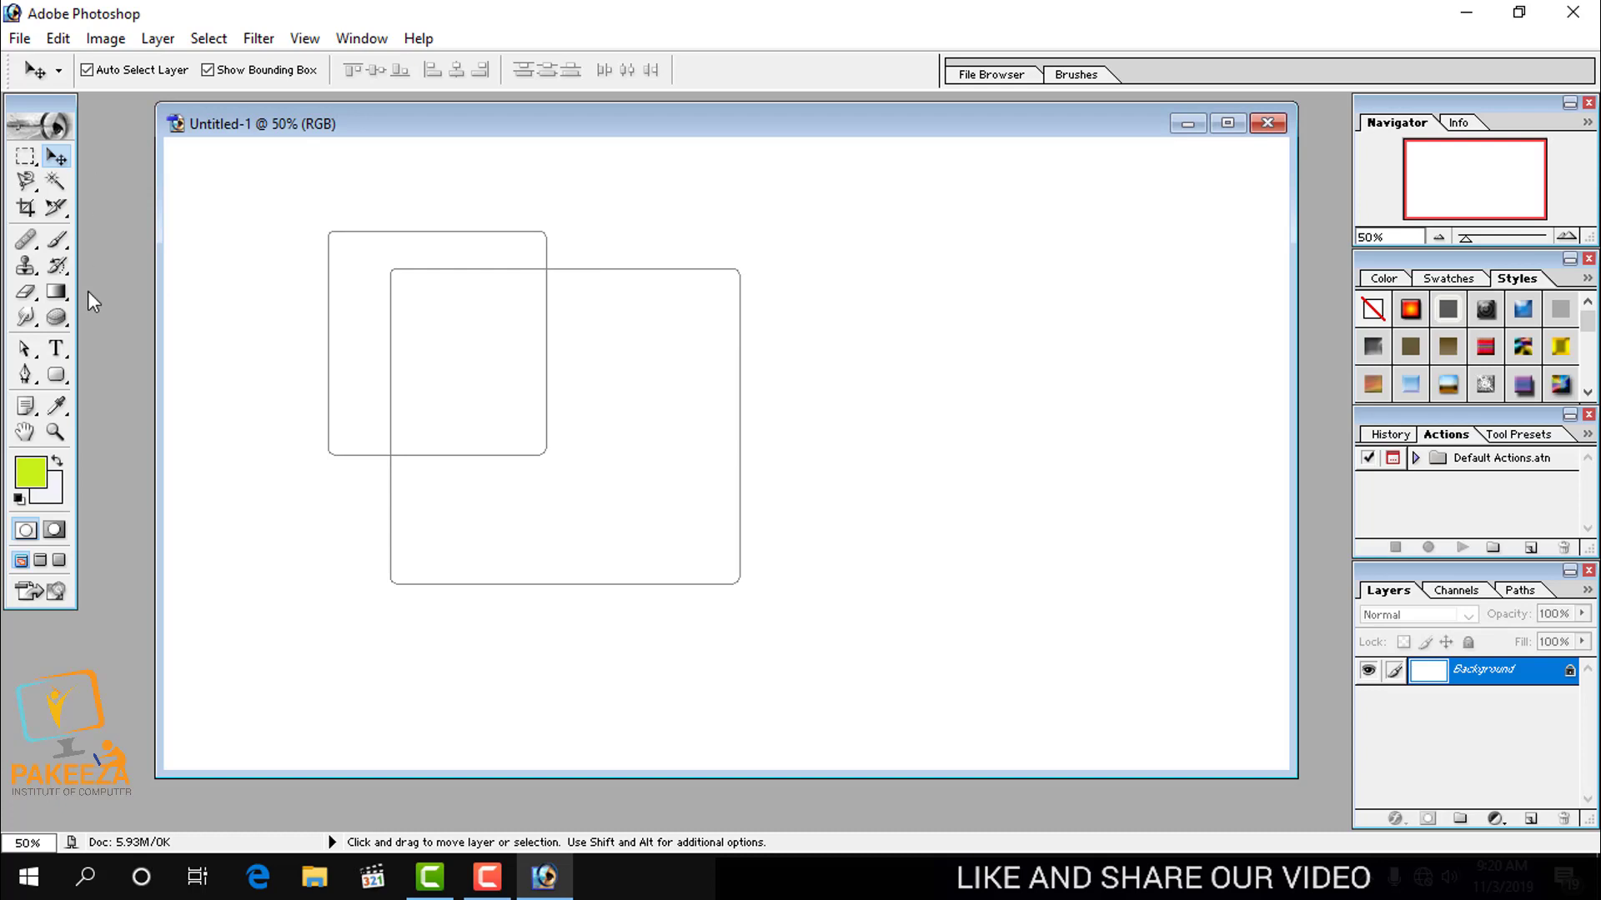
Step: Select the smaller rounded rectangle's anchor points and the larger one's upper-left corner with the Direct Selection tool
left_click(24, 348)
left_click_drag(317, 200, 617, 571)
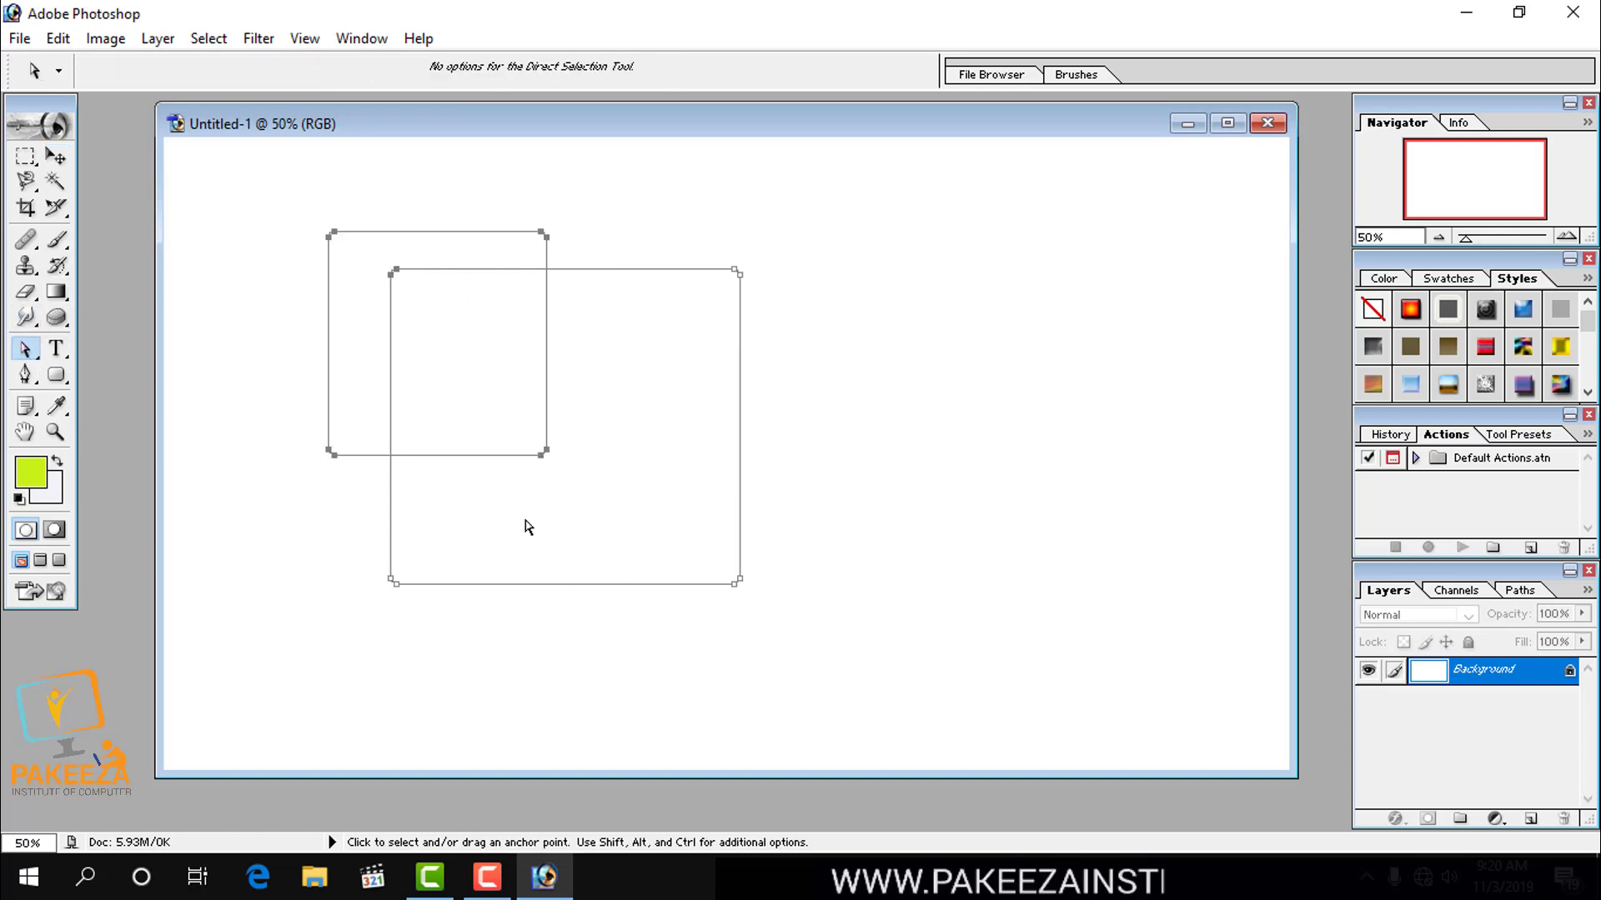
left_click(55, 375)
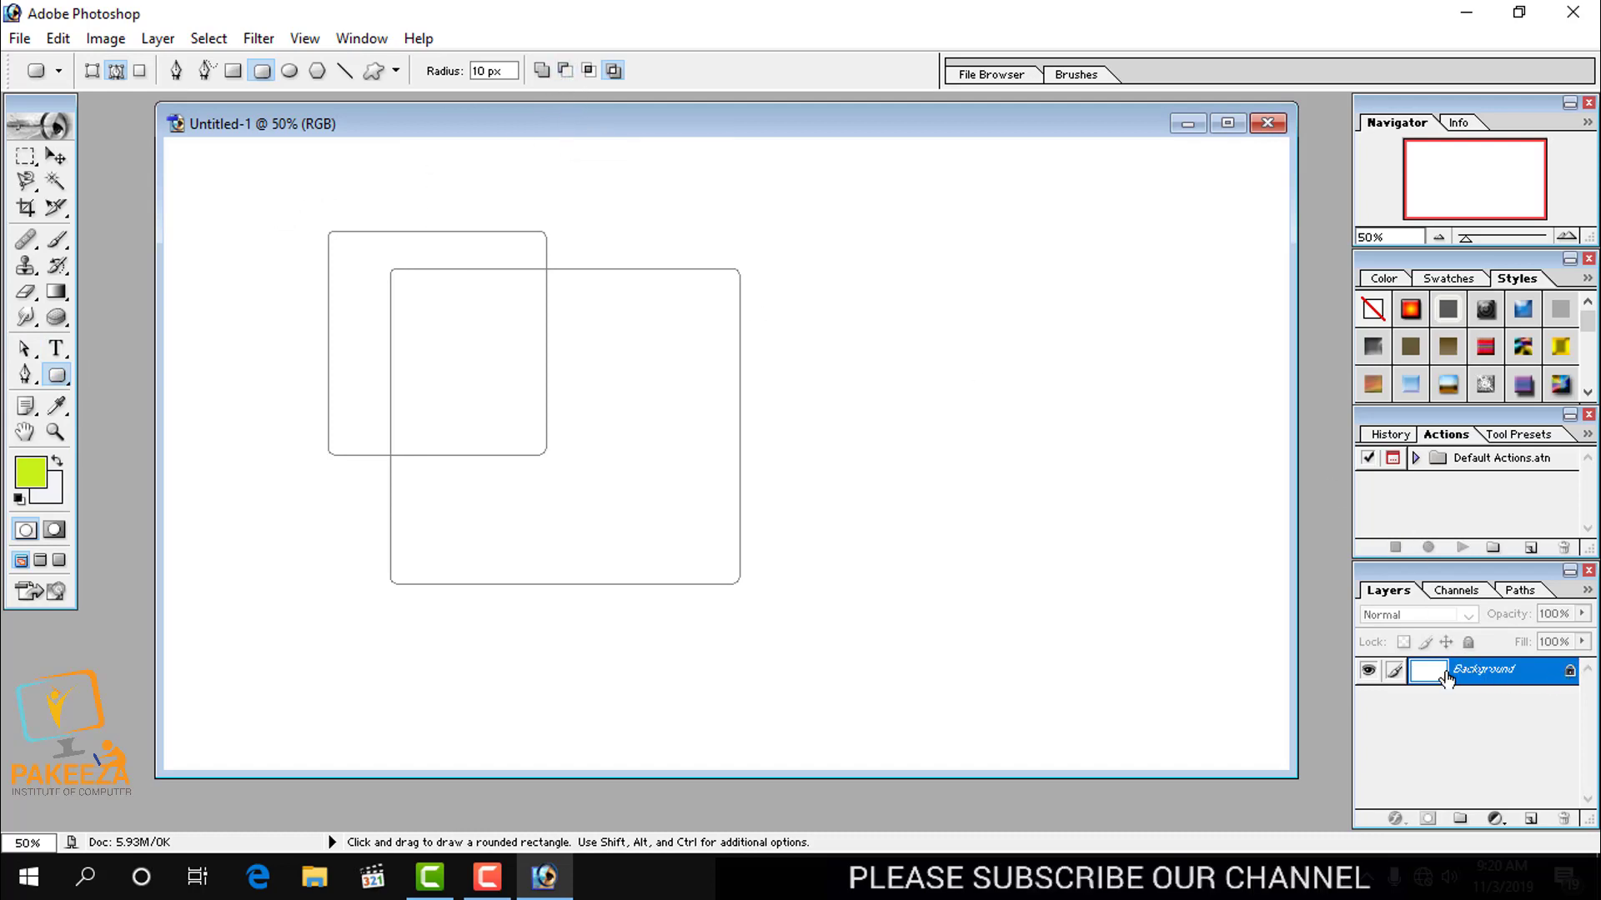
Step: Close the document without saving and open the recent image Beautiful-Bride-Sonakshi-Sinha-HD.jpg
left_click(1269, 125)
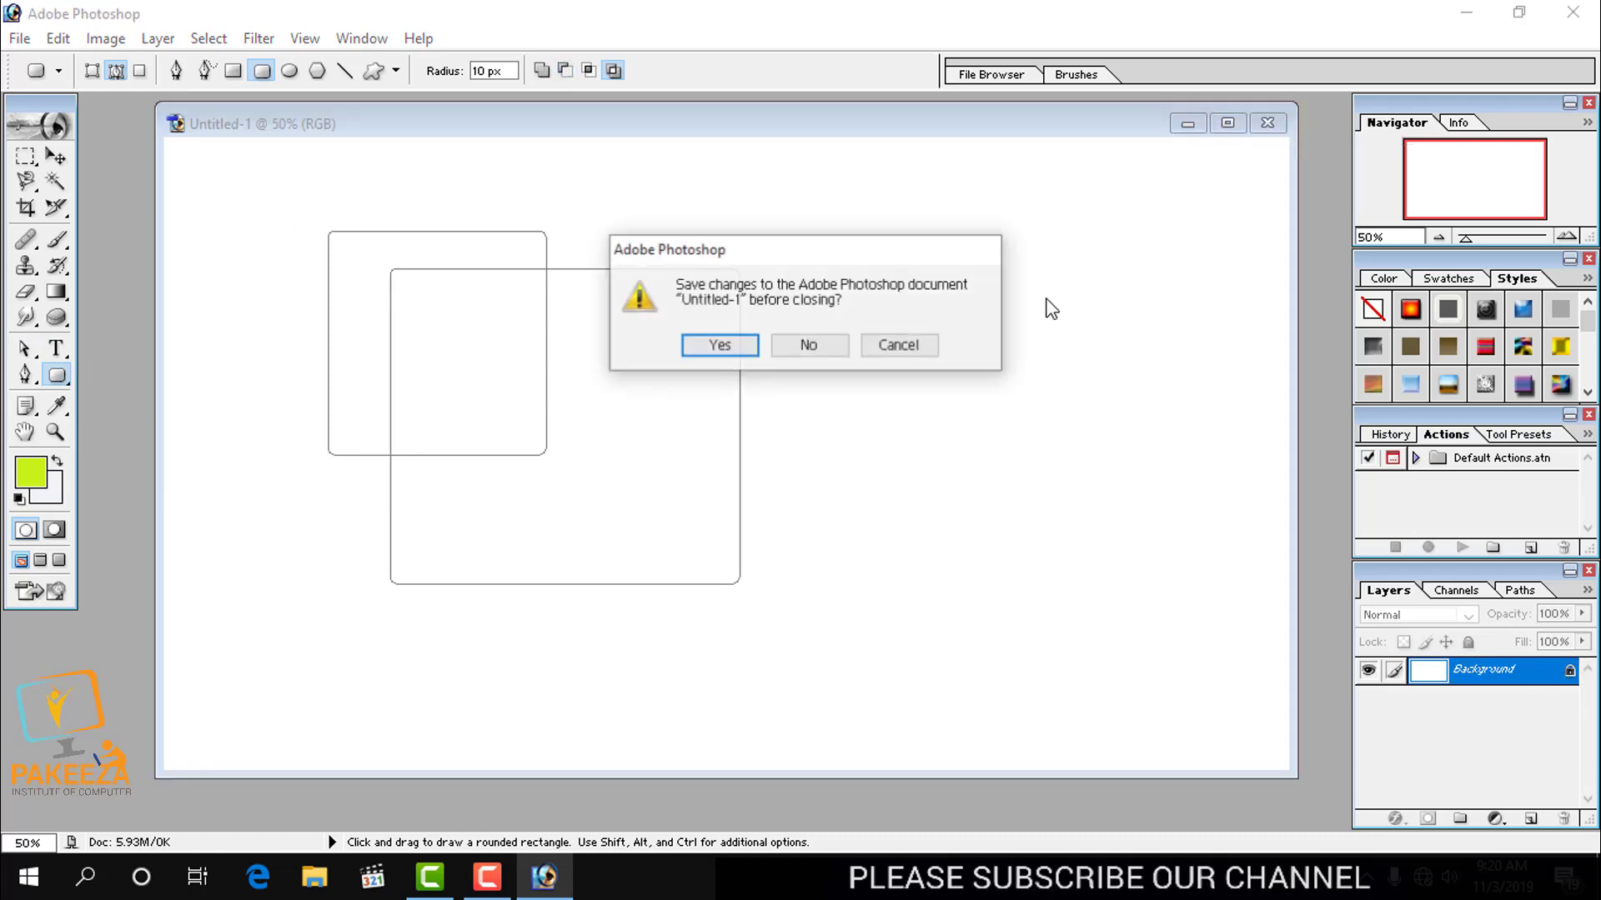
left_click(811, 345)
left_click(19, 39)
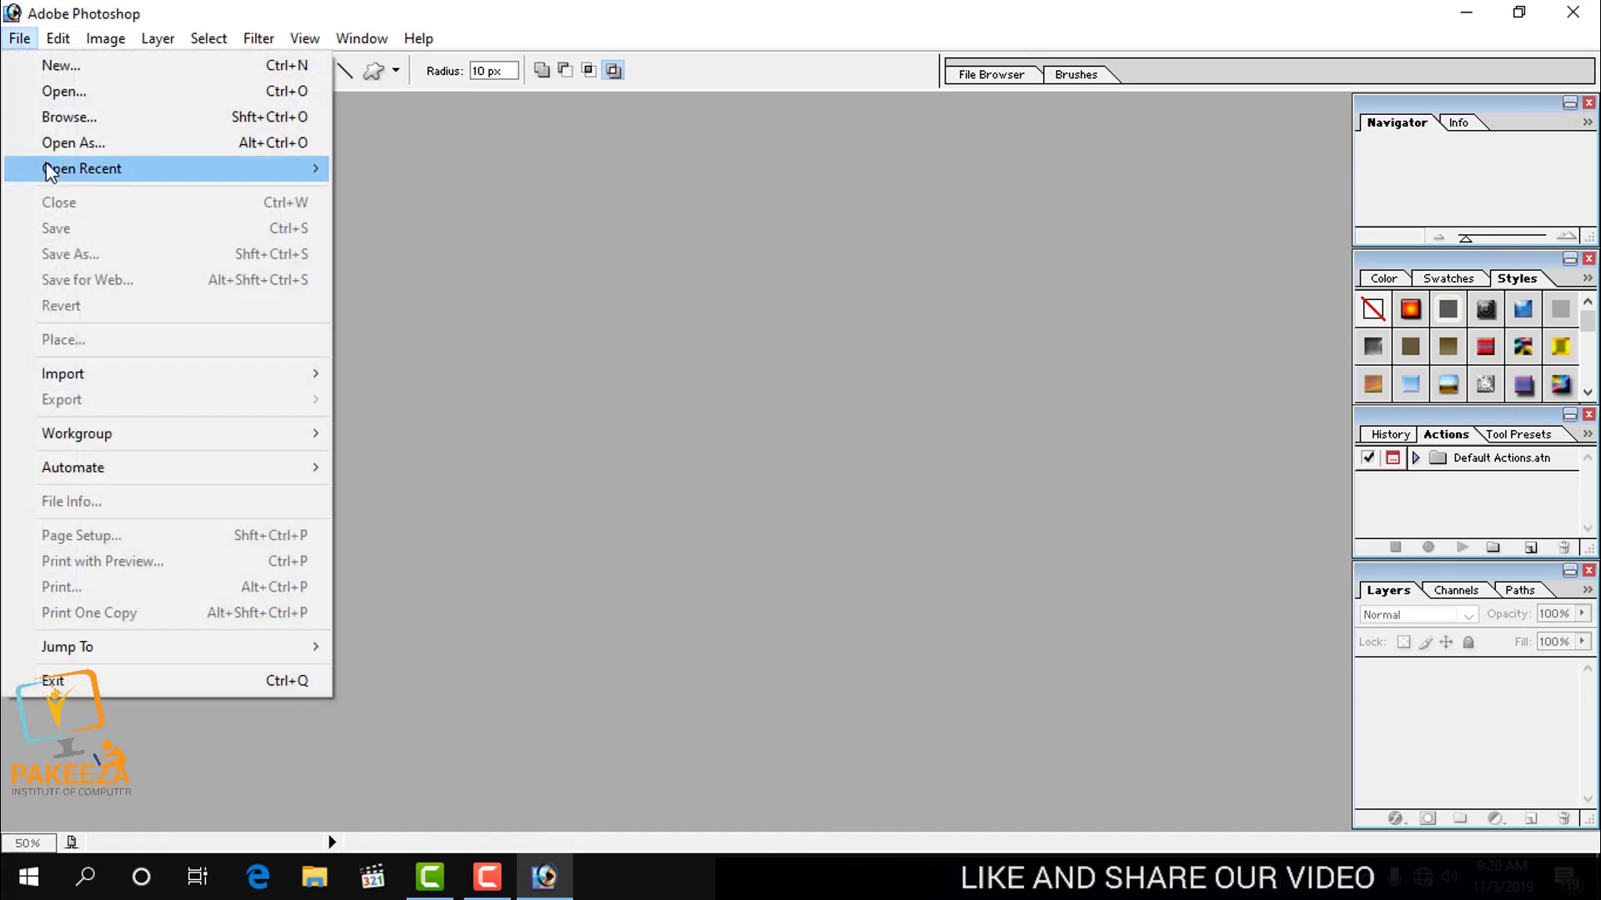
mouse_move(47, 163)
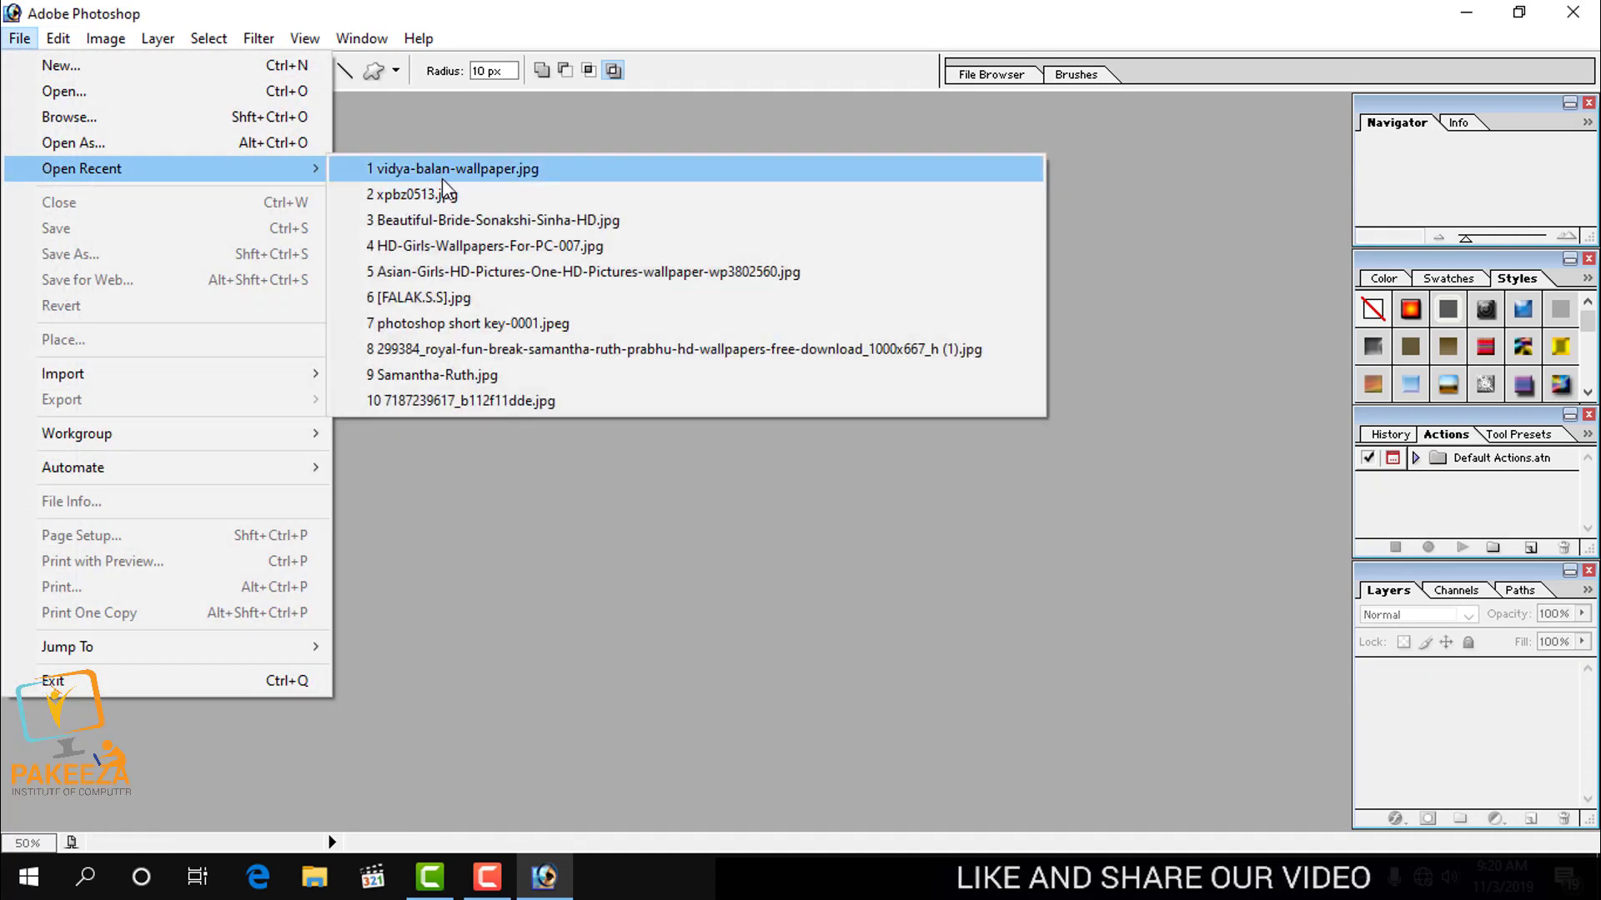
left_click(541, 220)
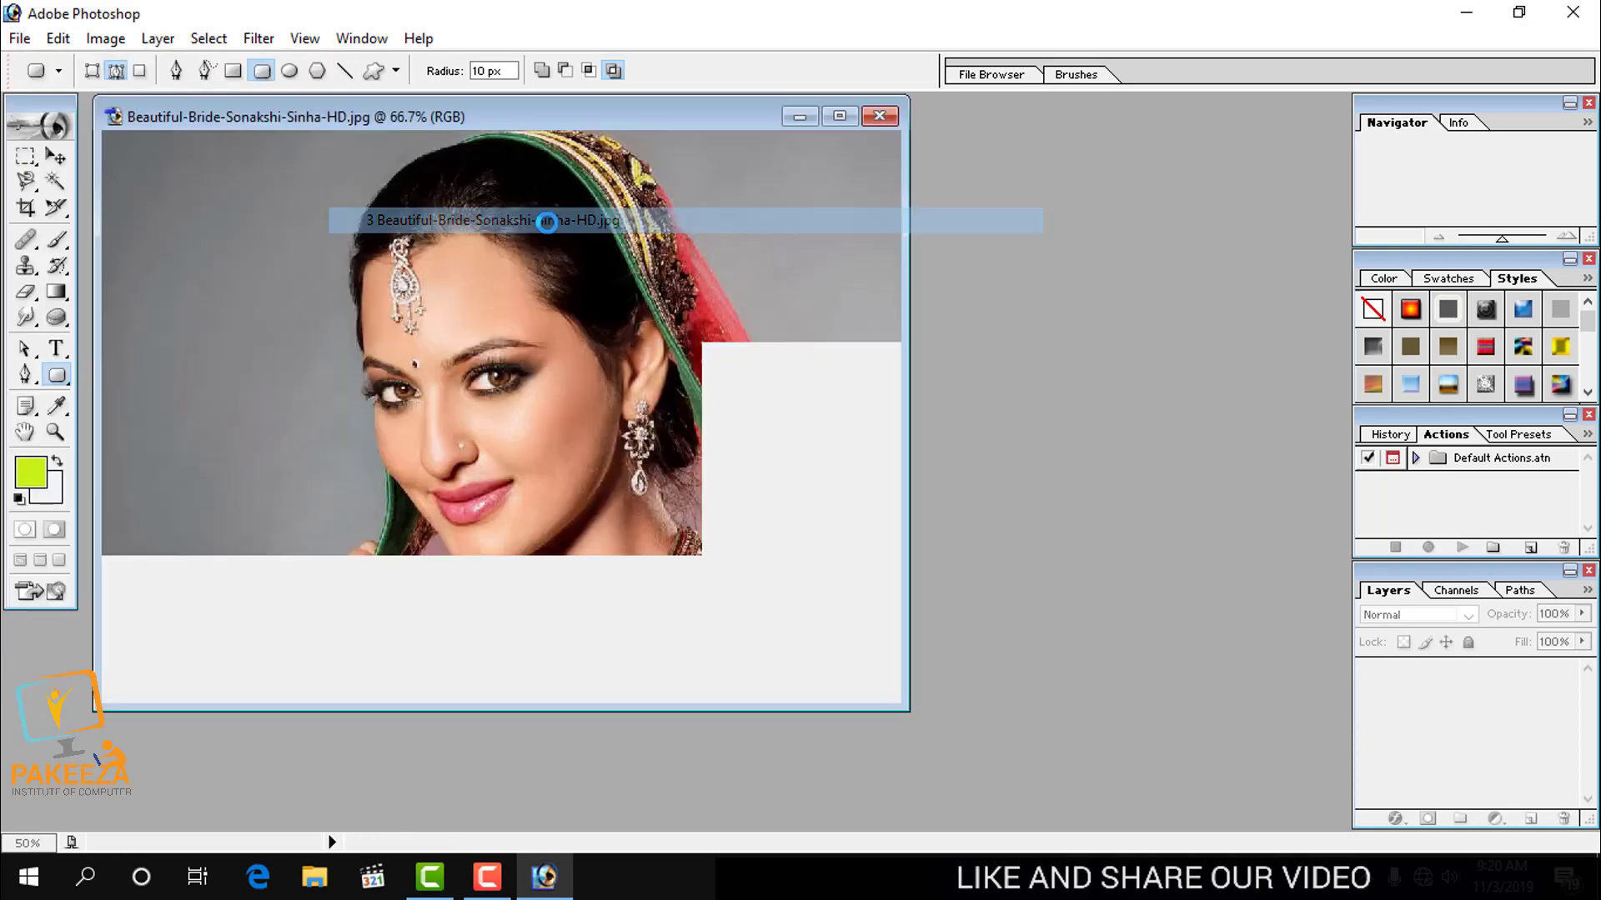
left_click_drag(304, 114, 722, 165)
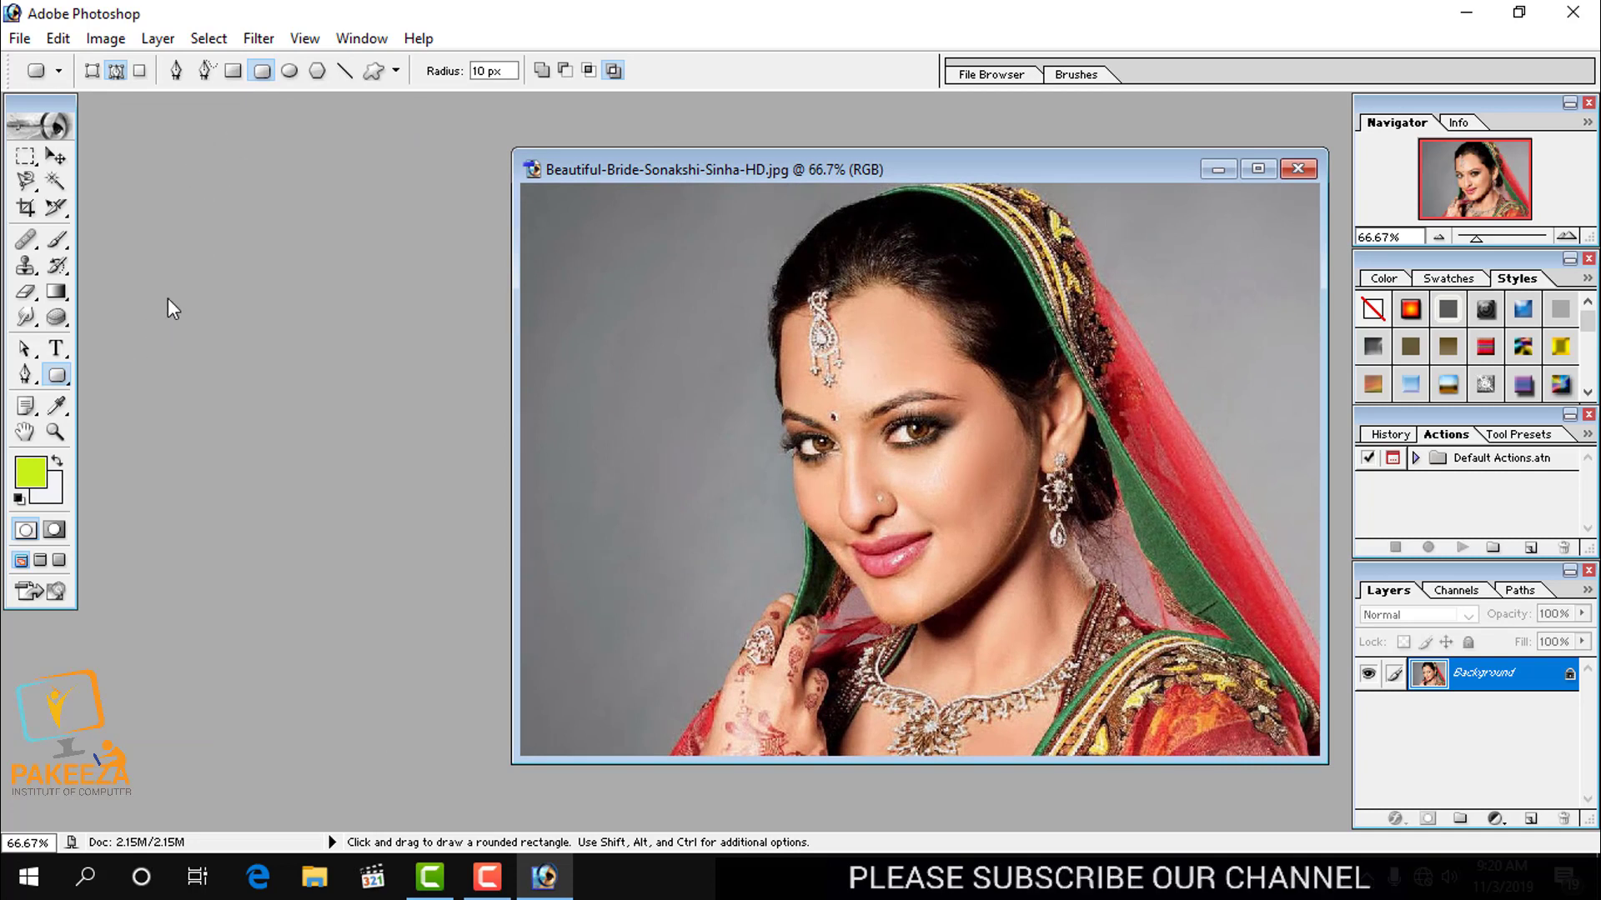
Step: Choose the Ellipse tool and create a new 1920 x 1080 pixel RGB document at 72 pixels/inch with white contents
left_click(289, 71)
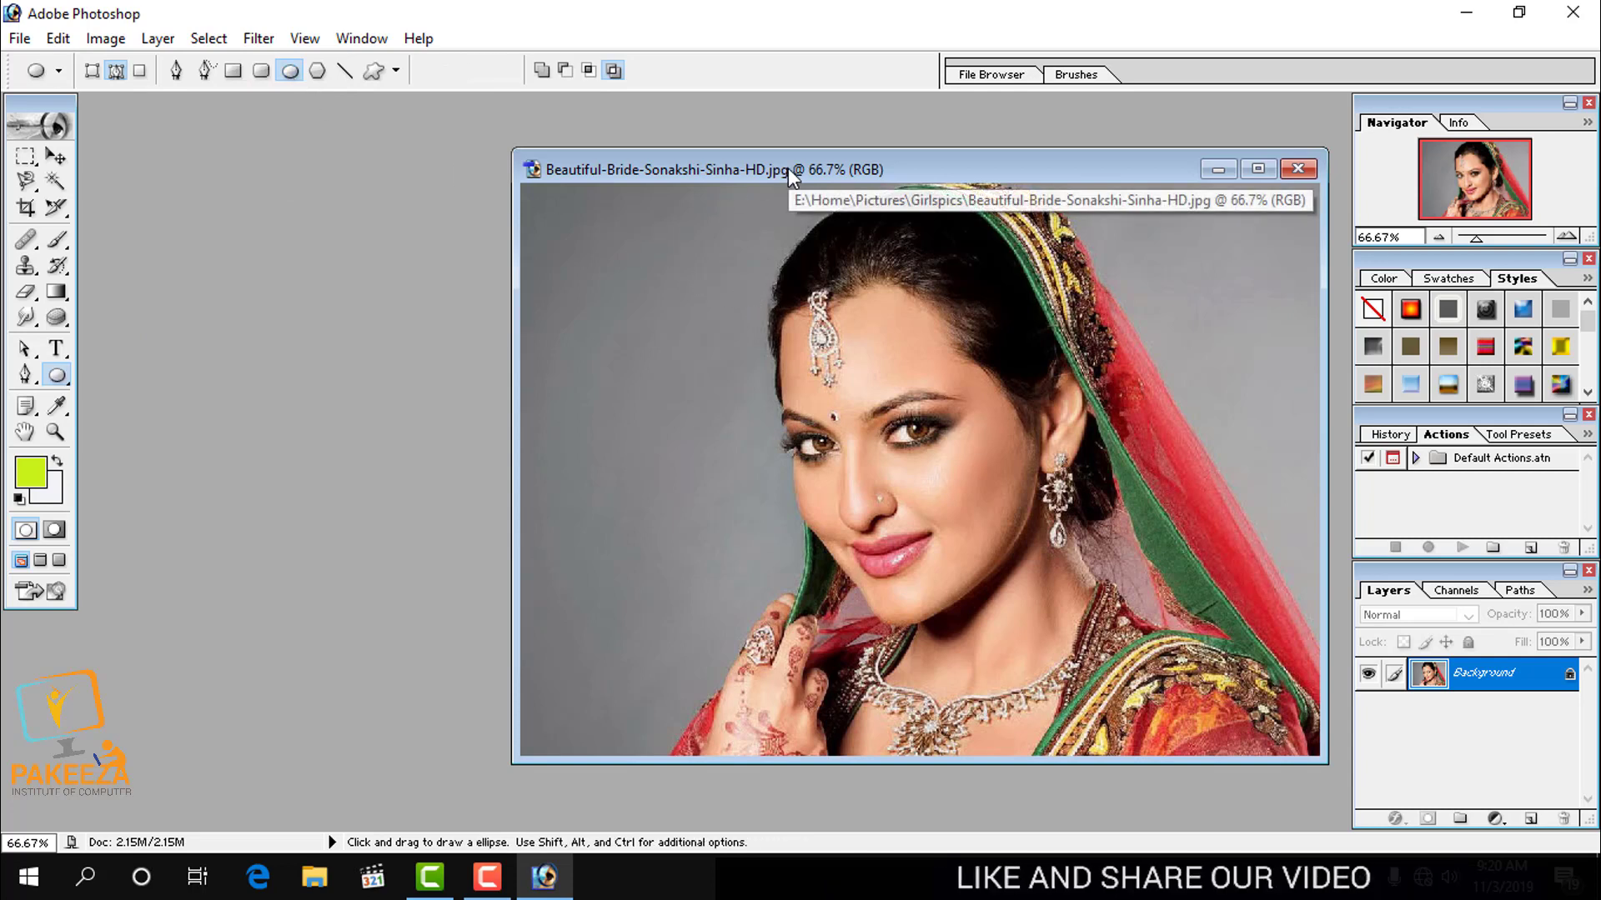
left_click_drag(787, 168, 543, 164)
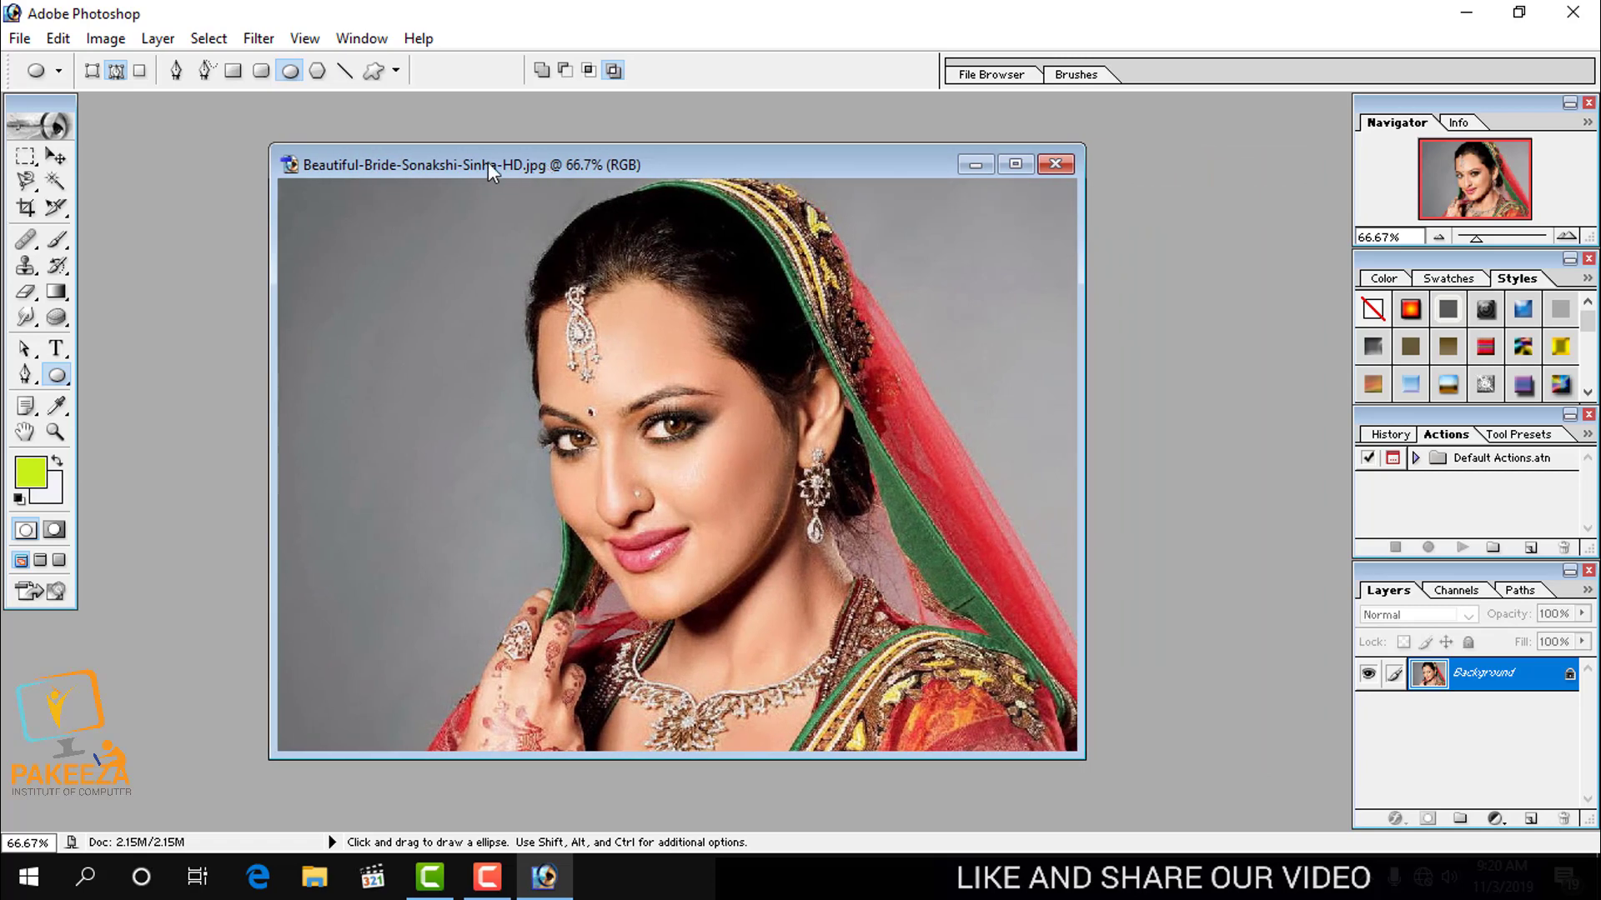
left_click(19, 38)
left_click(40, 64)
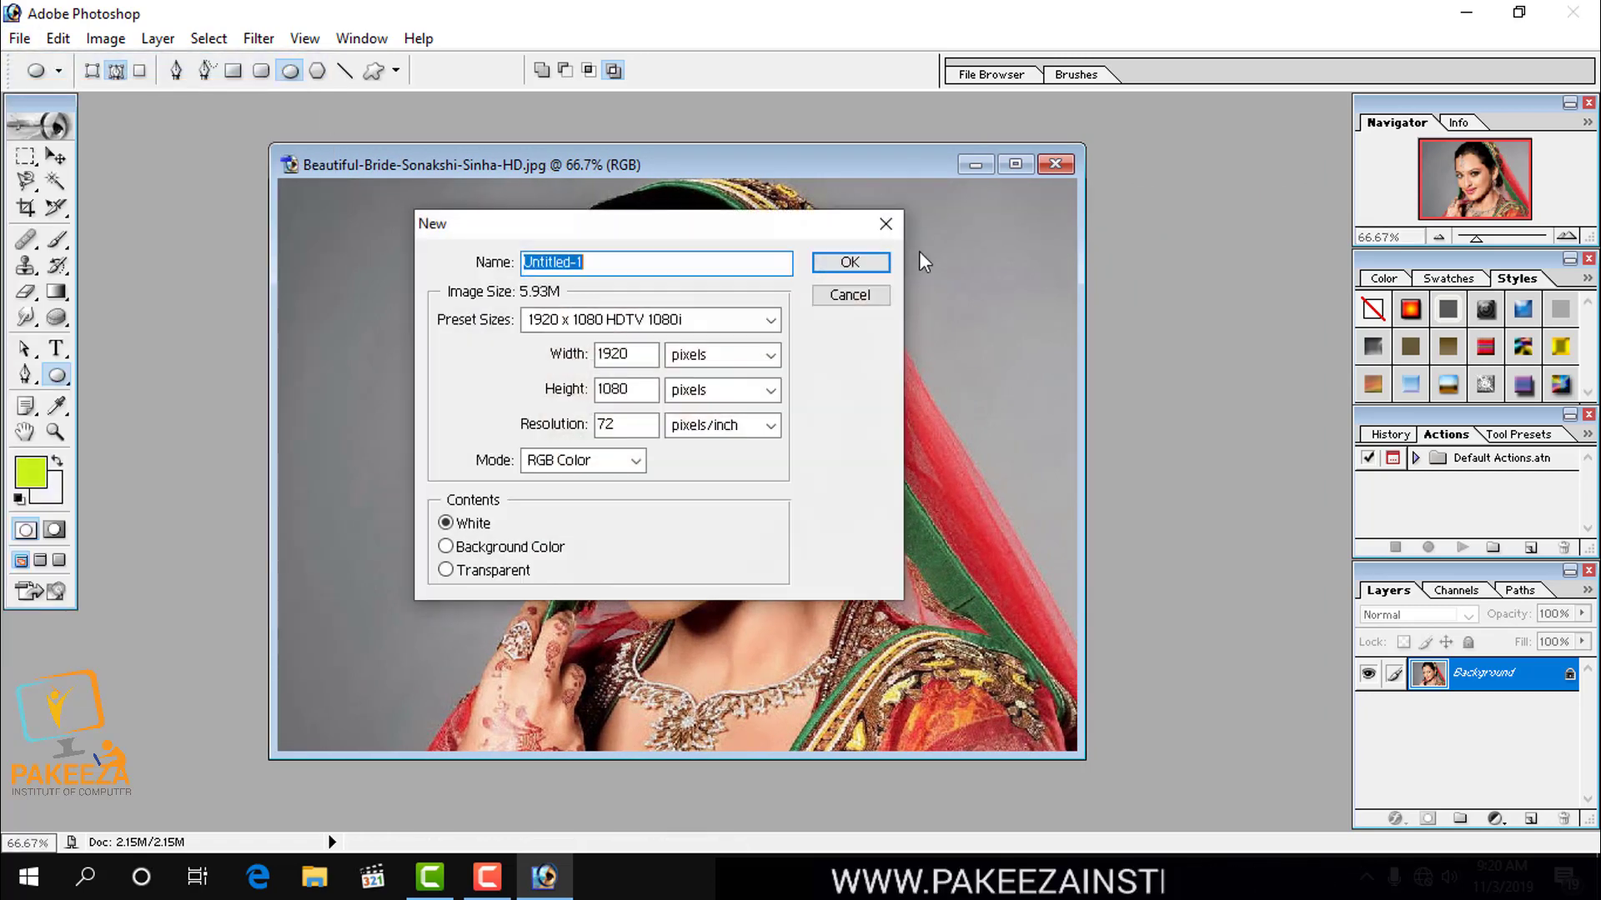
left_click(871, 265)
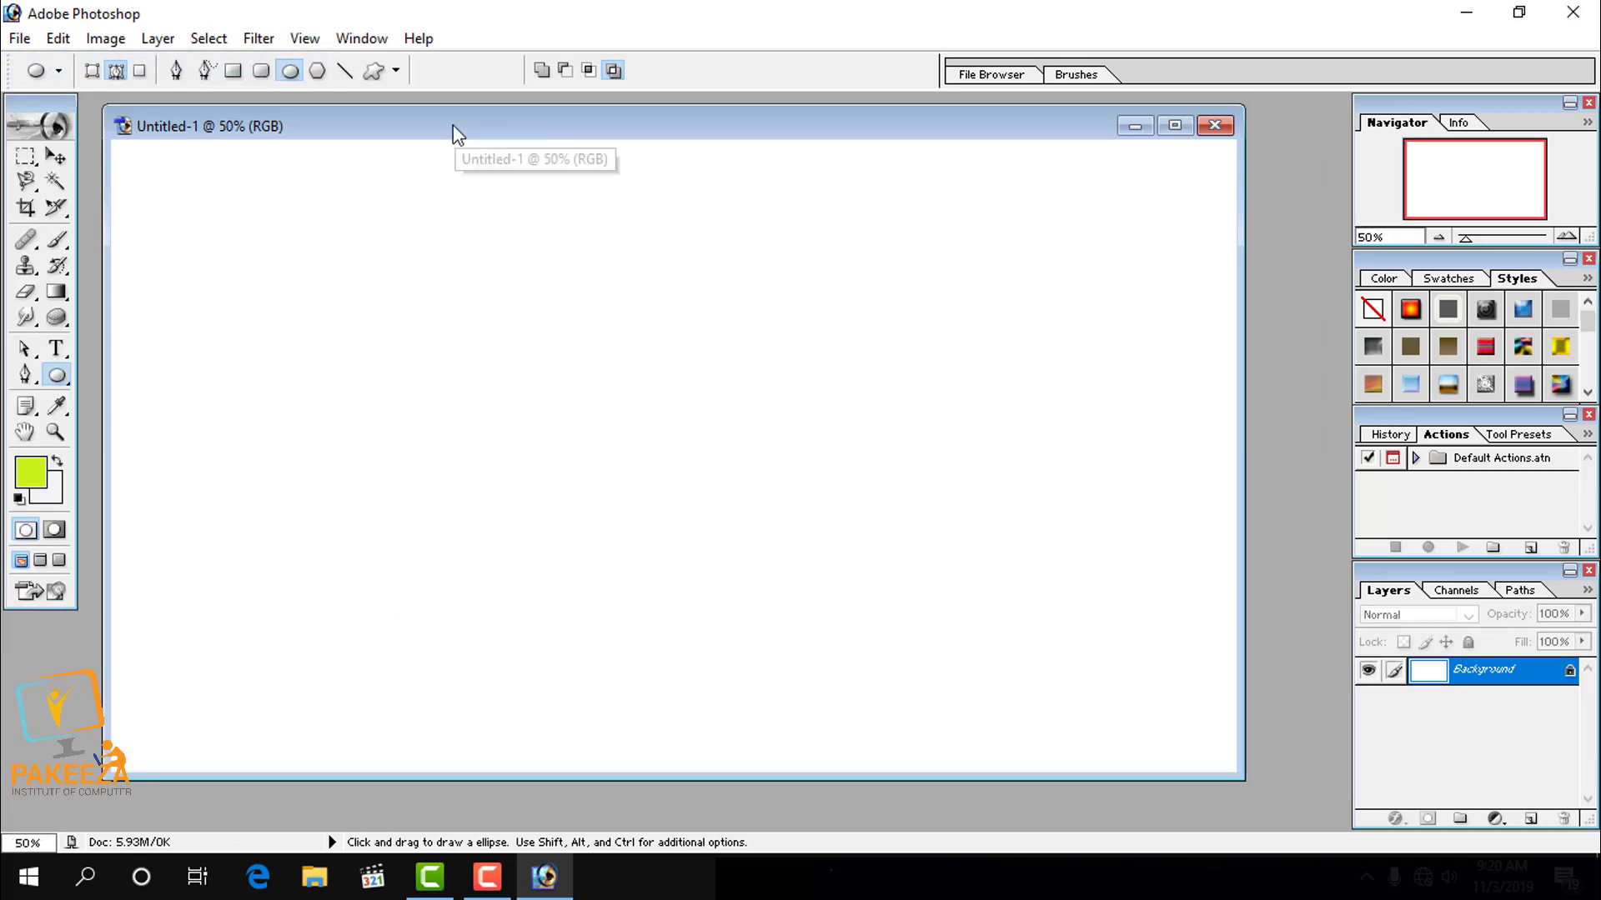
Step: Draw a circular ellipse path in the middle of the new canvas
left_click_drag(456, 133, 543, 131)
left_click_drag(618, 261, 943, 588)
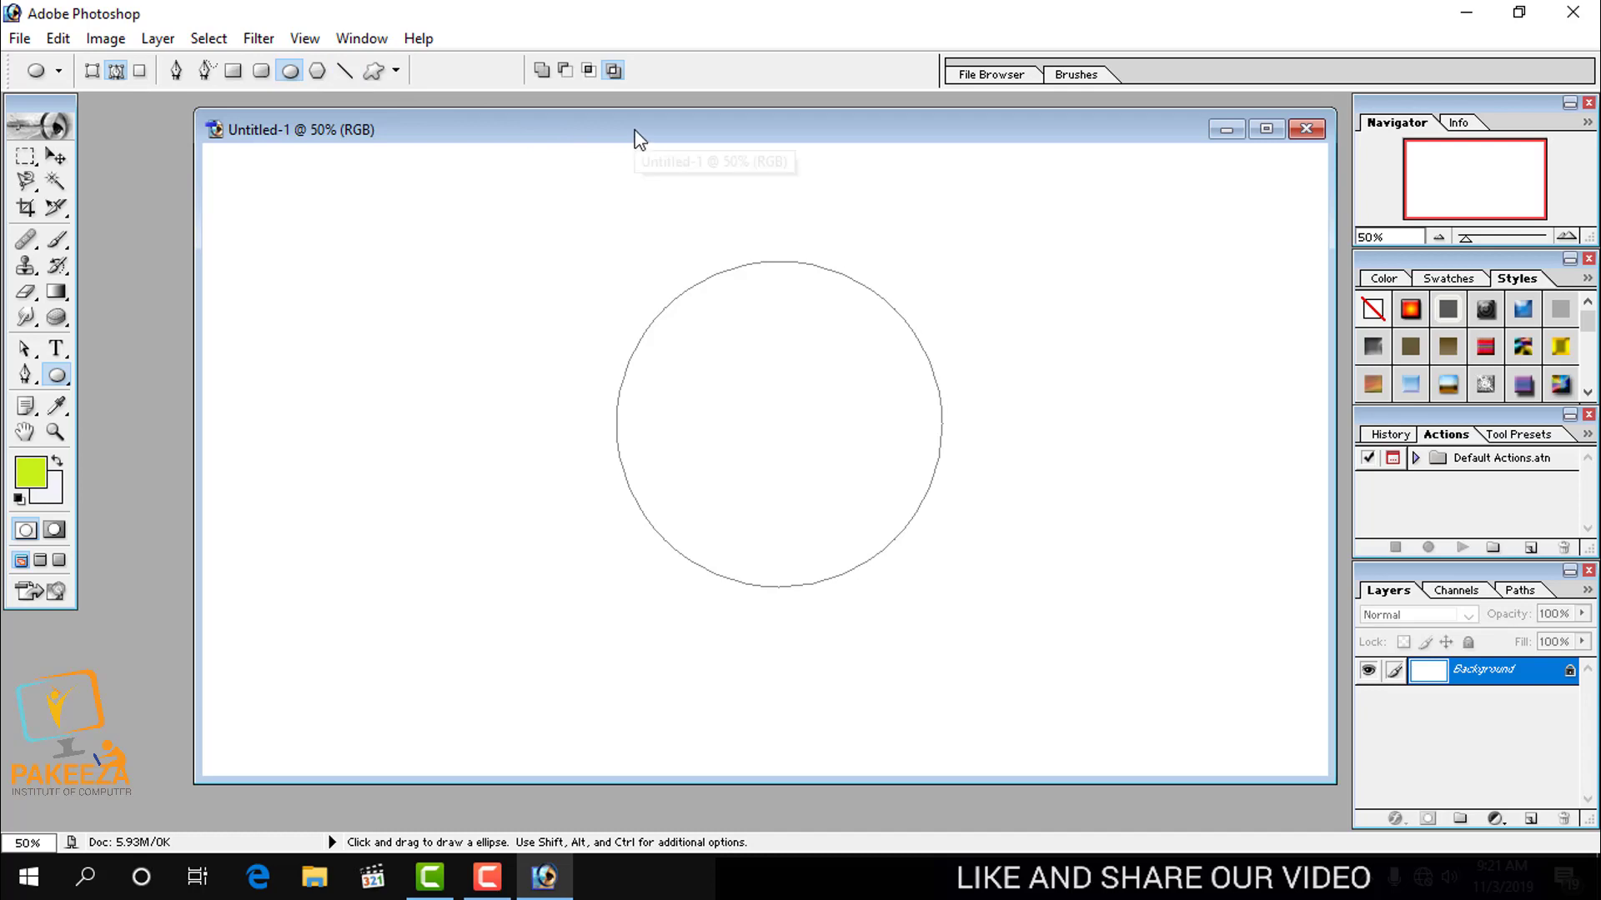
mouse_move(636, 133)
left_mouse_down()
mouse_move(679, 142)
mouse_move(664, 135)
left_mouse_up()
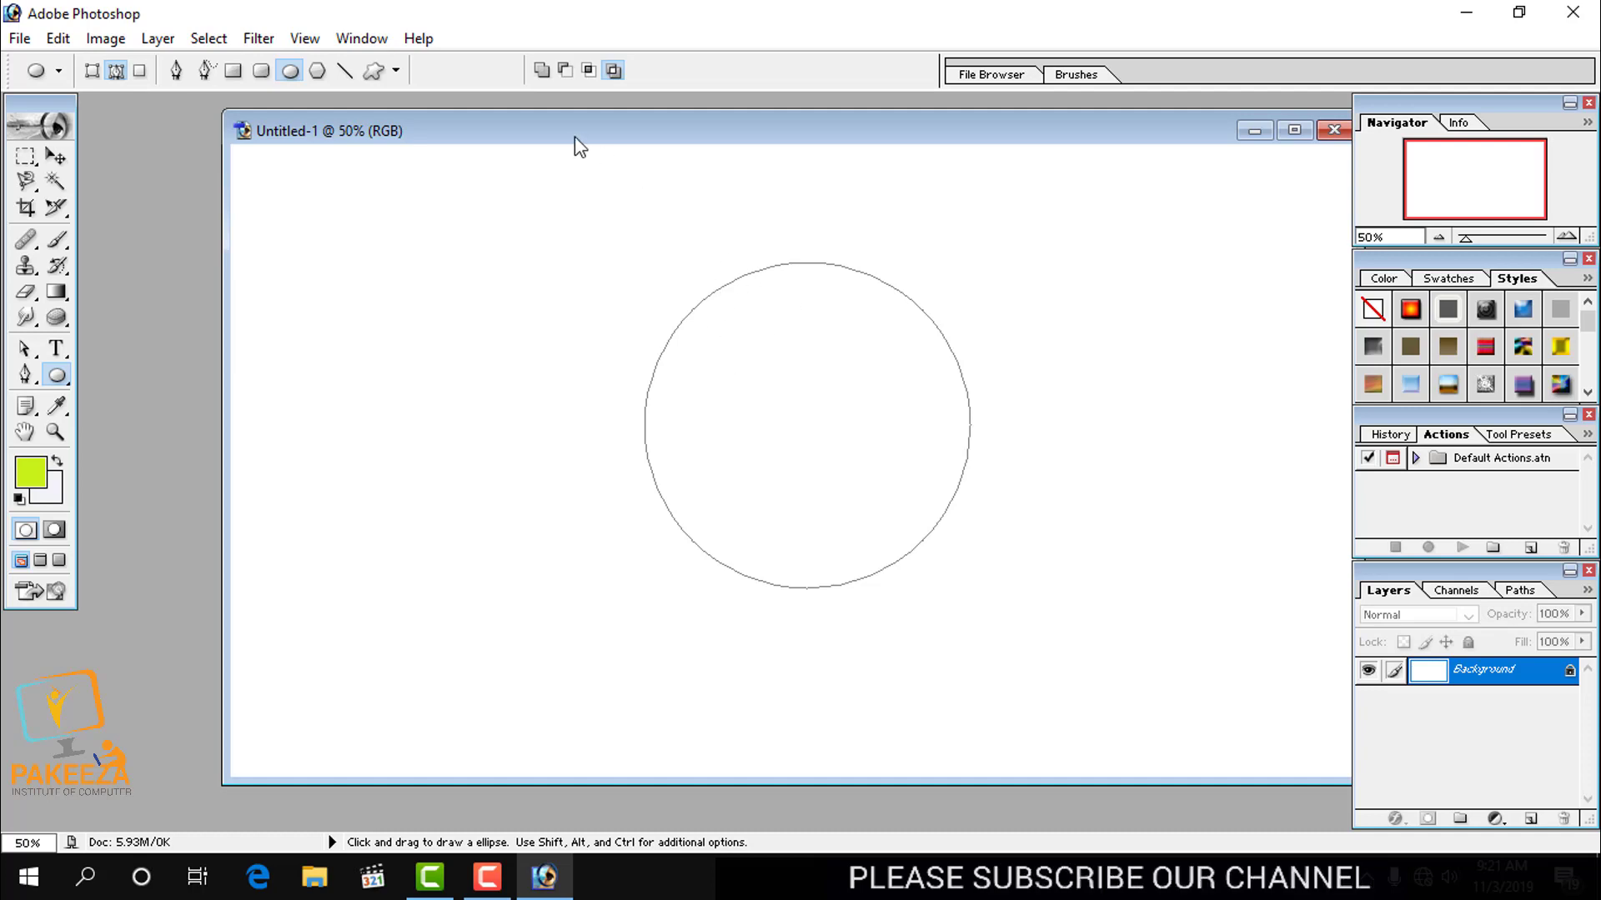
Step: Switch to the bride image and define it as a pattern named Beautiful-Bride-Sonakshi-Sinha-HD.jpg
left_click_drag(572, 136, 654, 161)
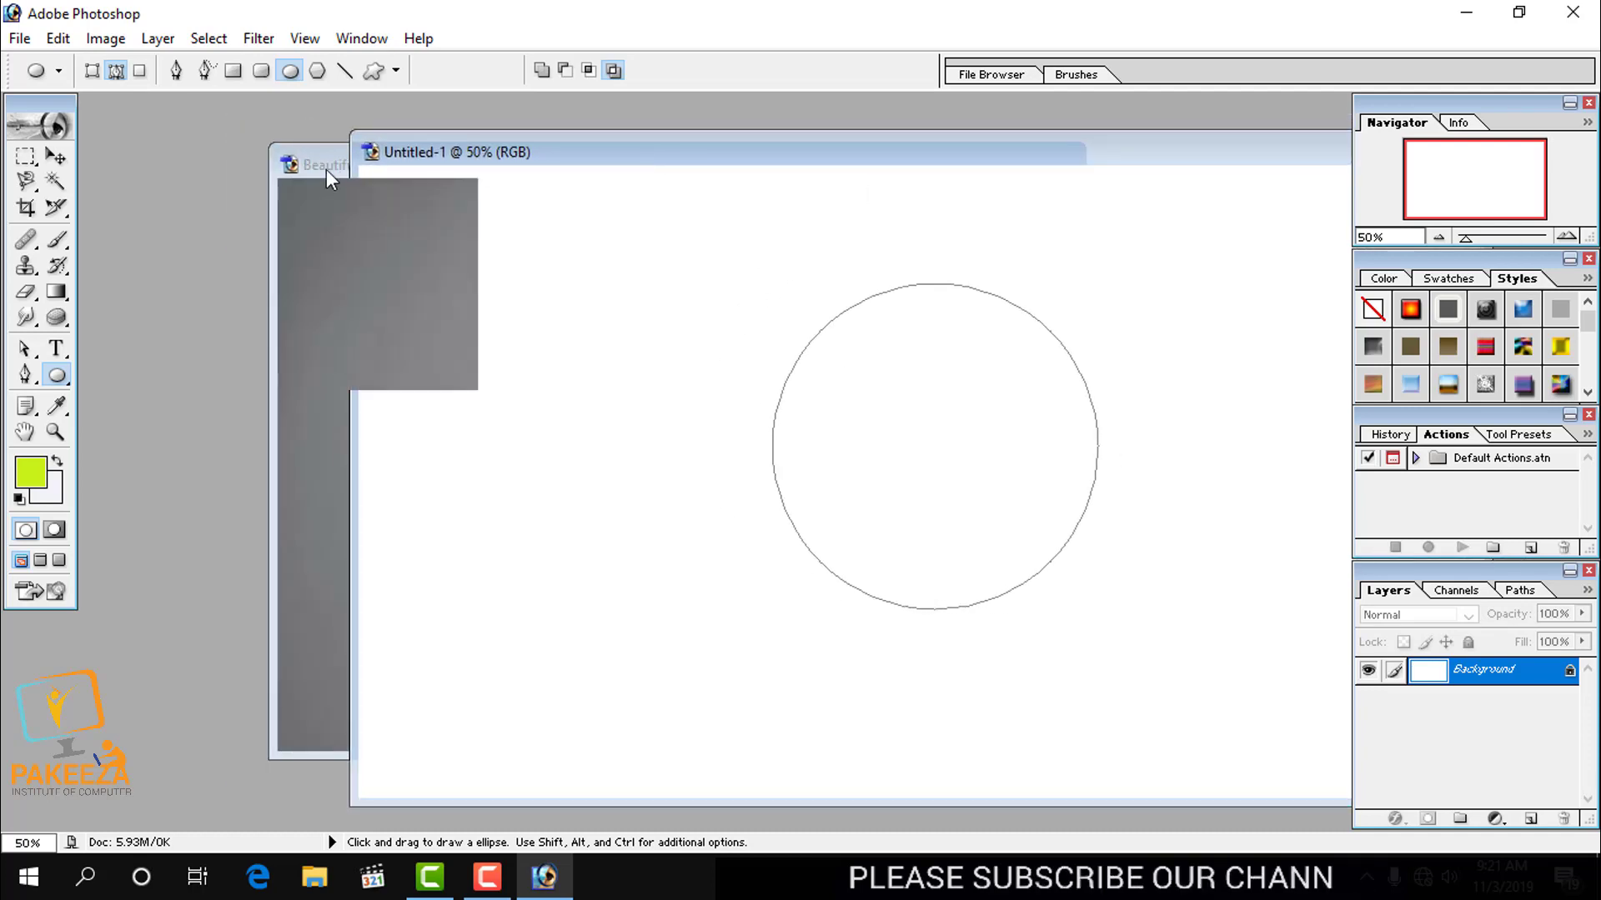
left_click(326, 168)
left_click_drag(554, 164, 714, 163)
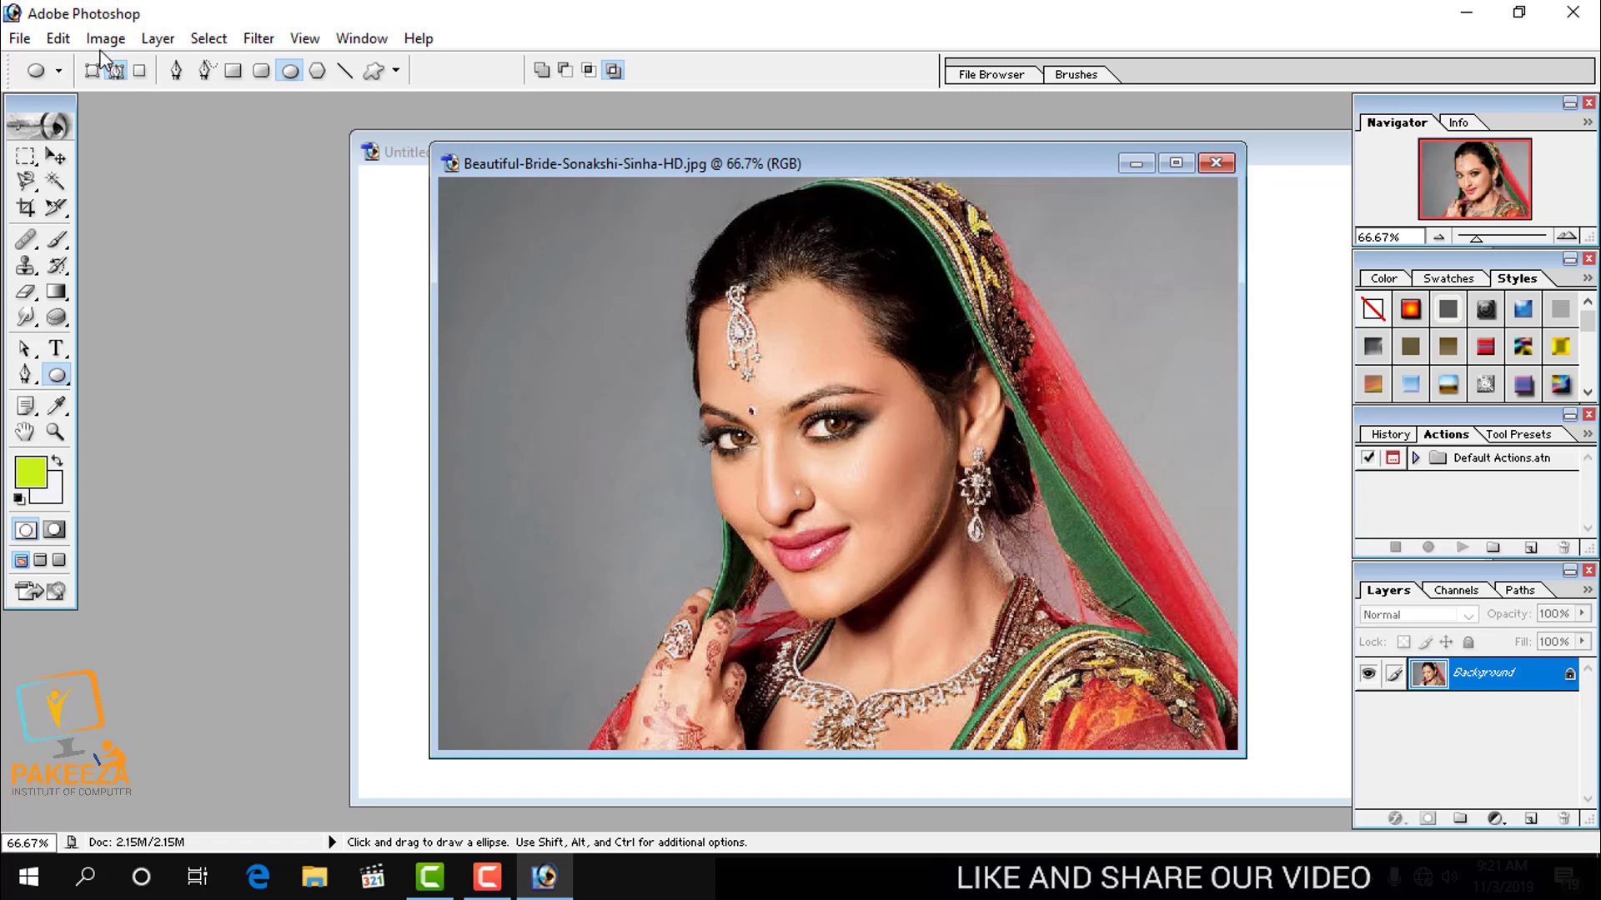
left_click(58, 38)
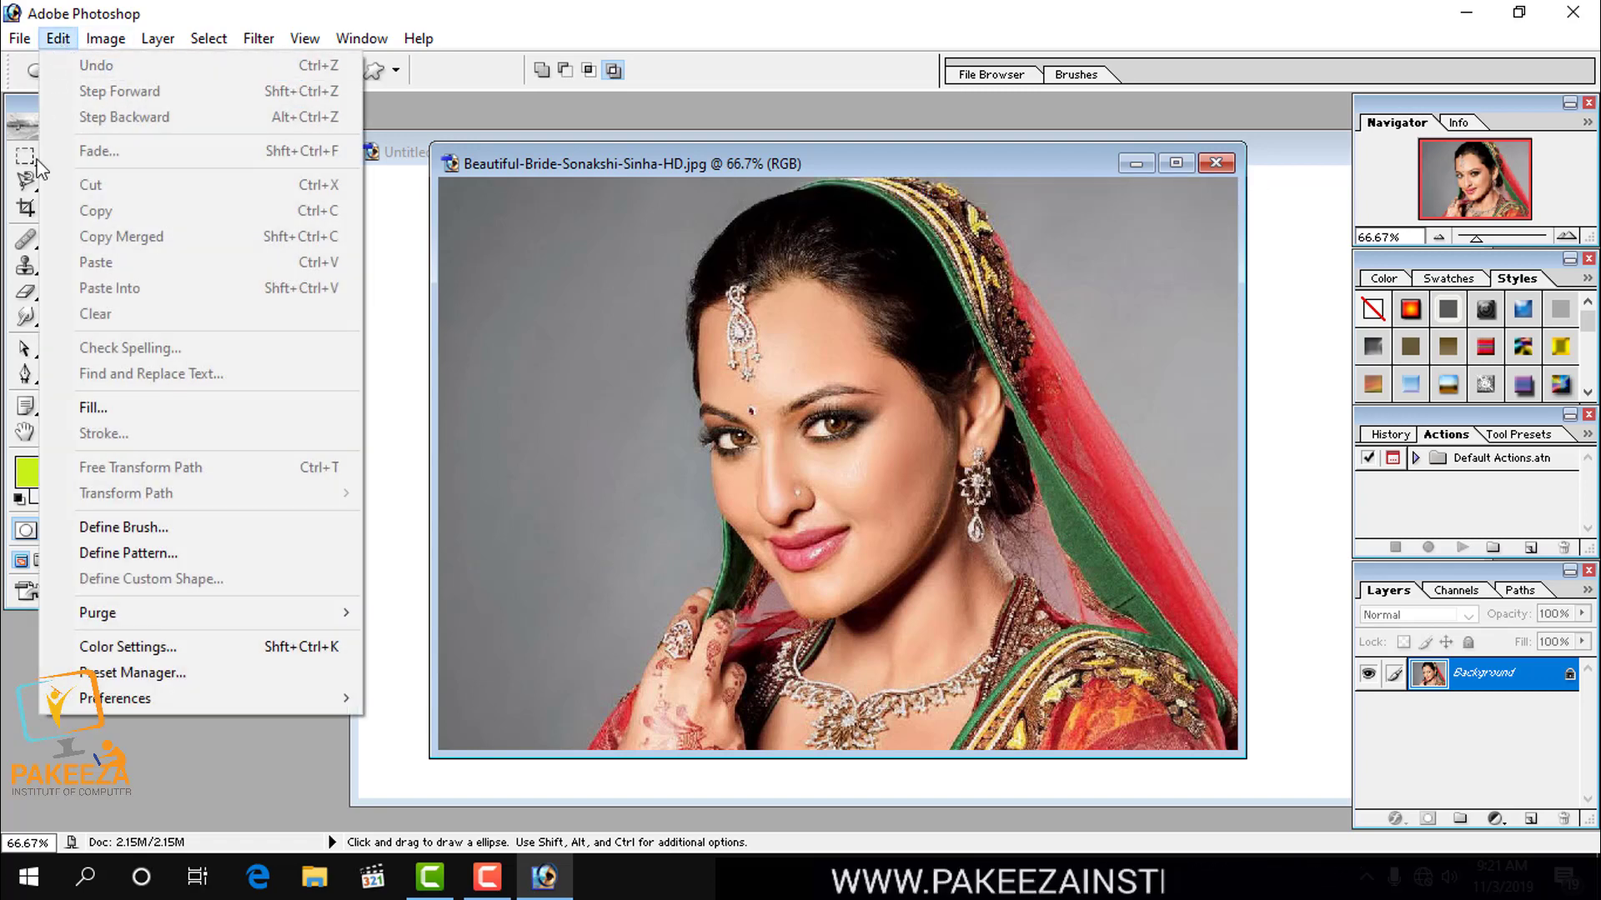
left_click(145, 554)
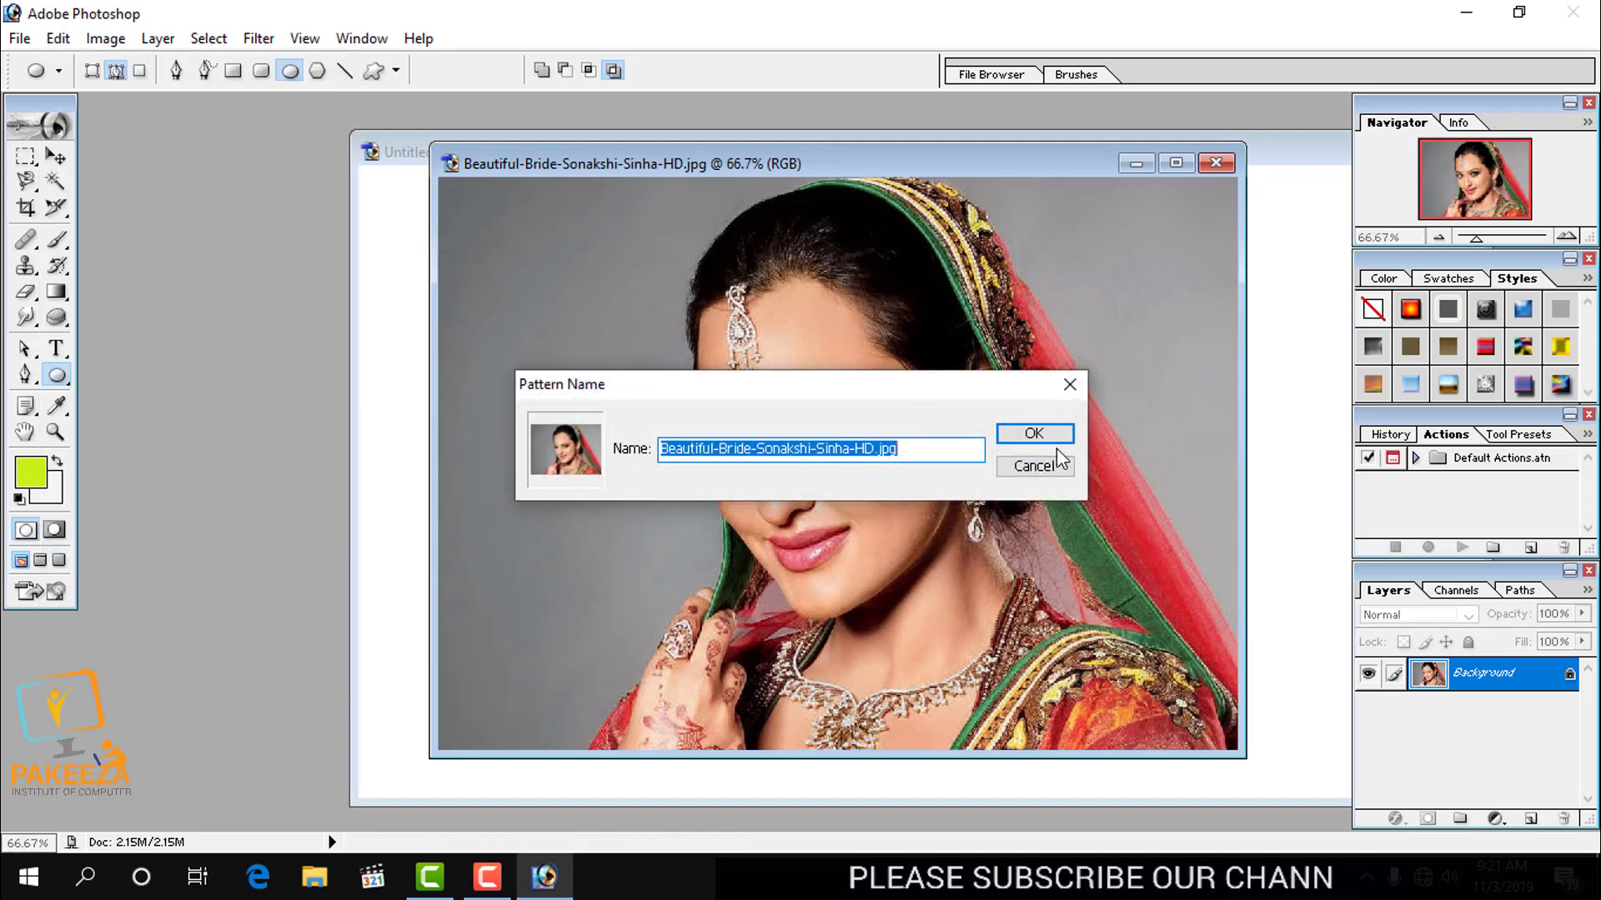
left_click(1033, 434)
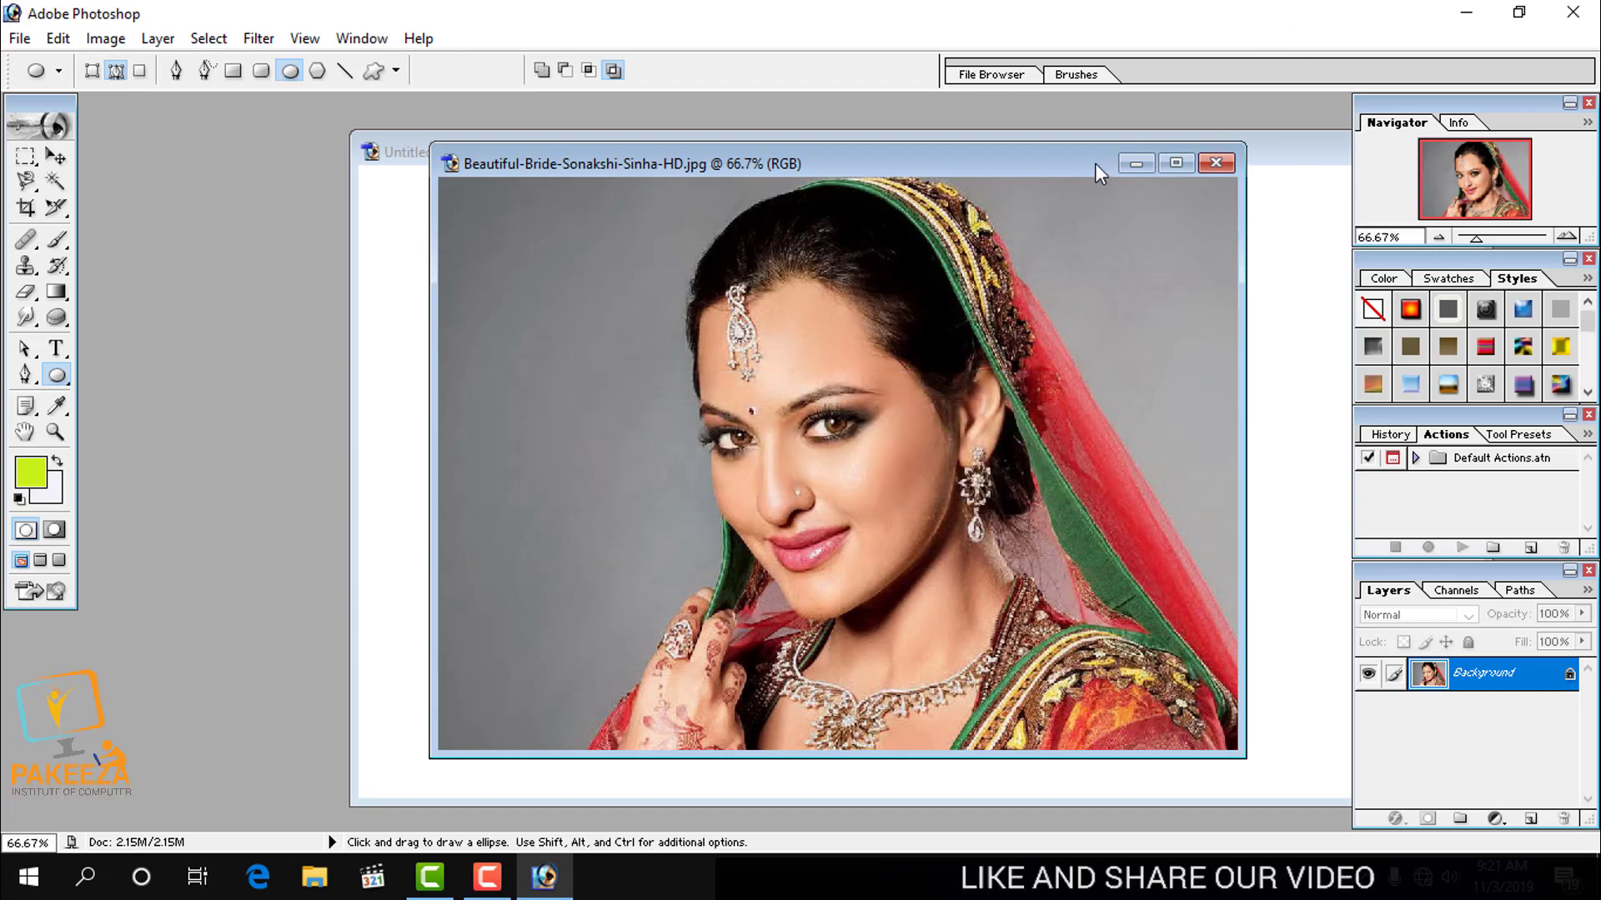
Step: Close the bride image and return to the document with the circle path
double_click(1094, 162)
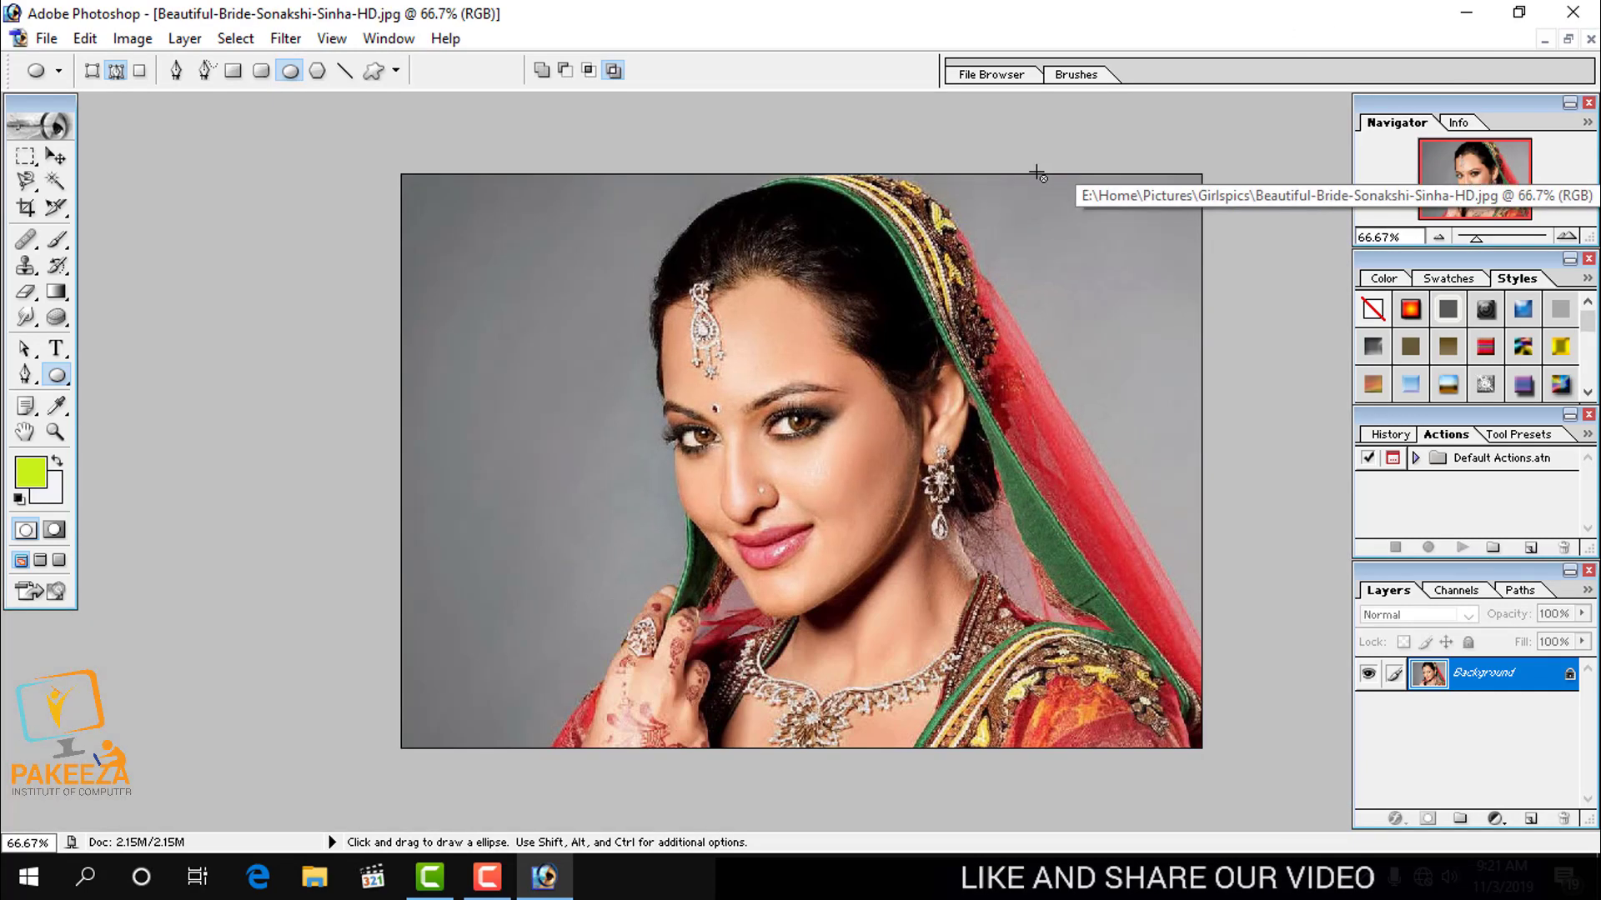
left_click(1568, 40)
left_click(1266, 160)
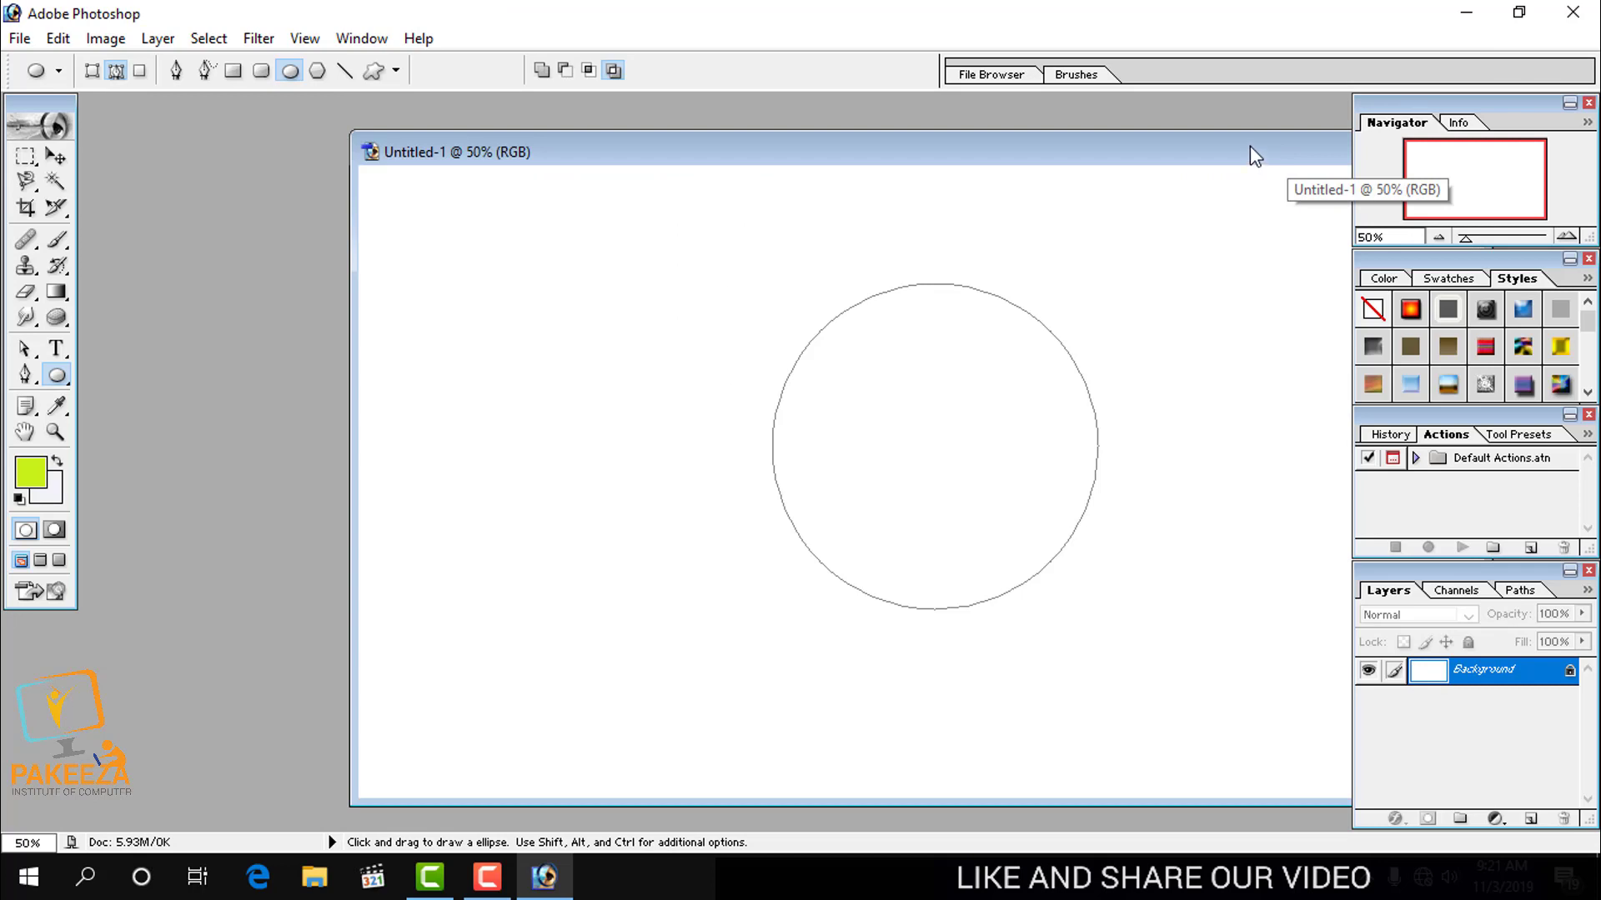
Step: Convert the circle path into a selection
left_click_drag(1249, 146, 1148, 136)
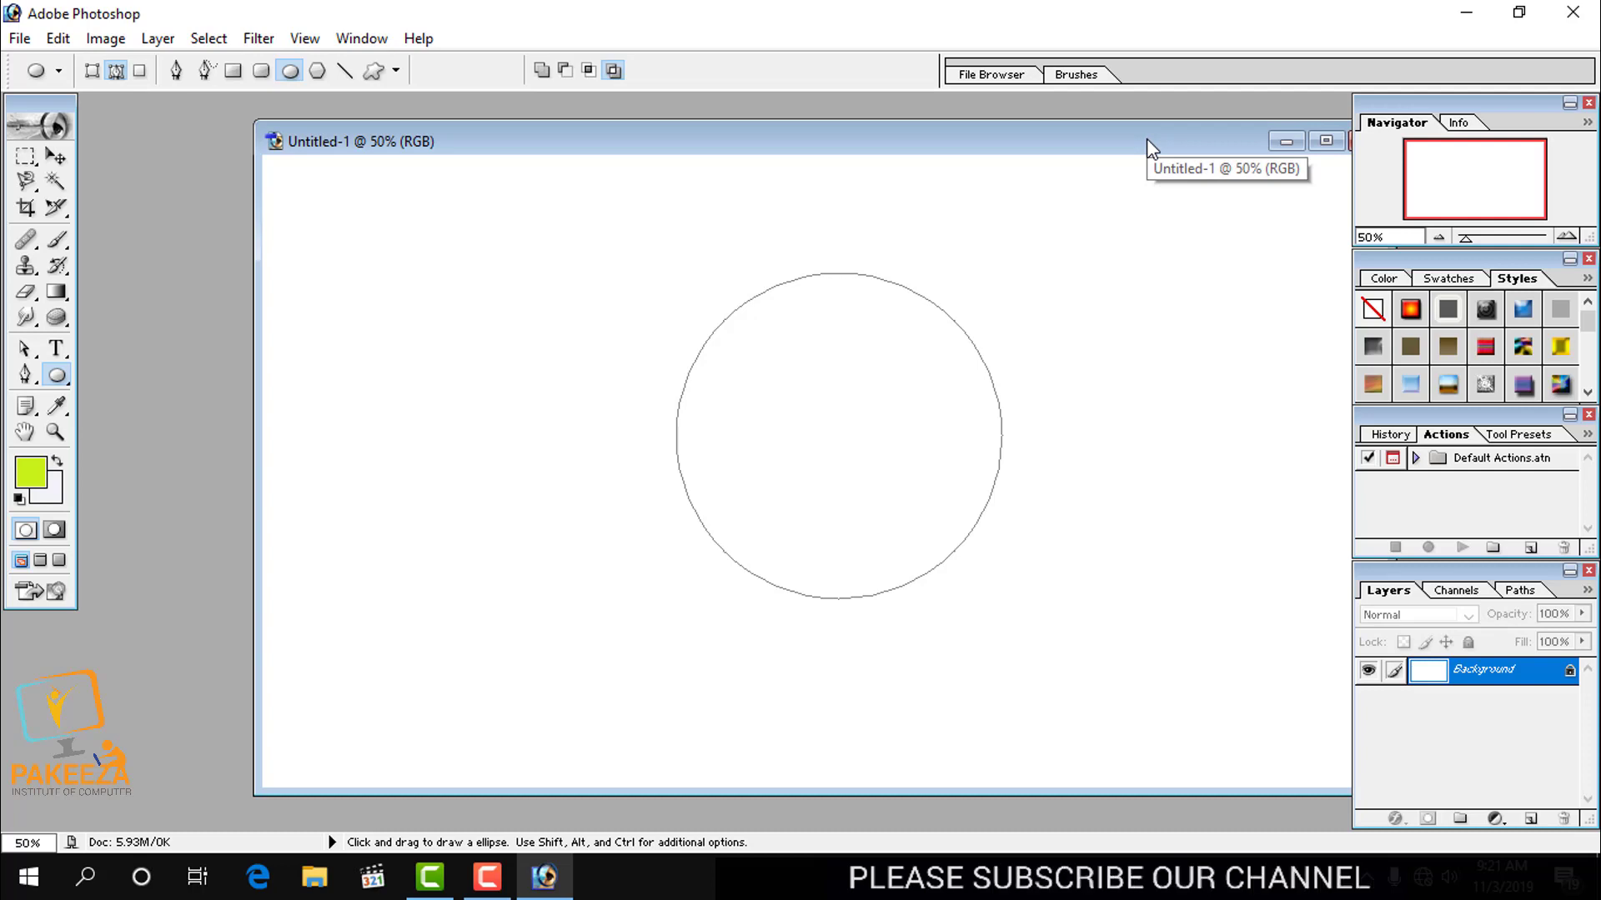
key("ctrl")
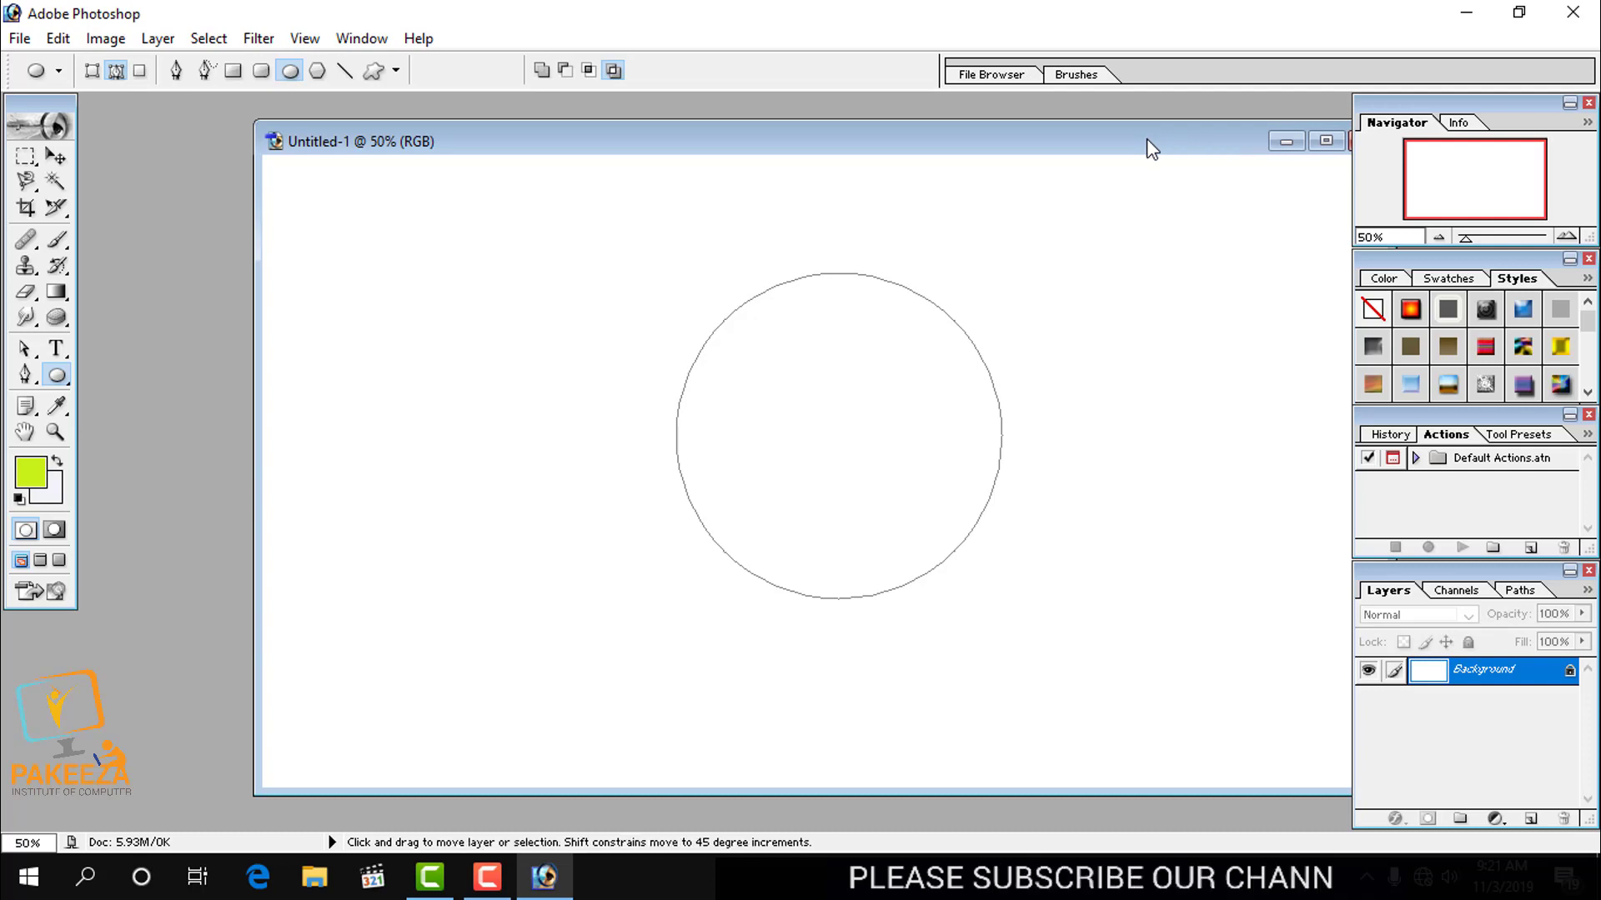
key("ctrl+Return")
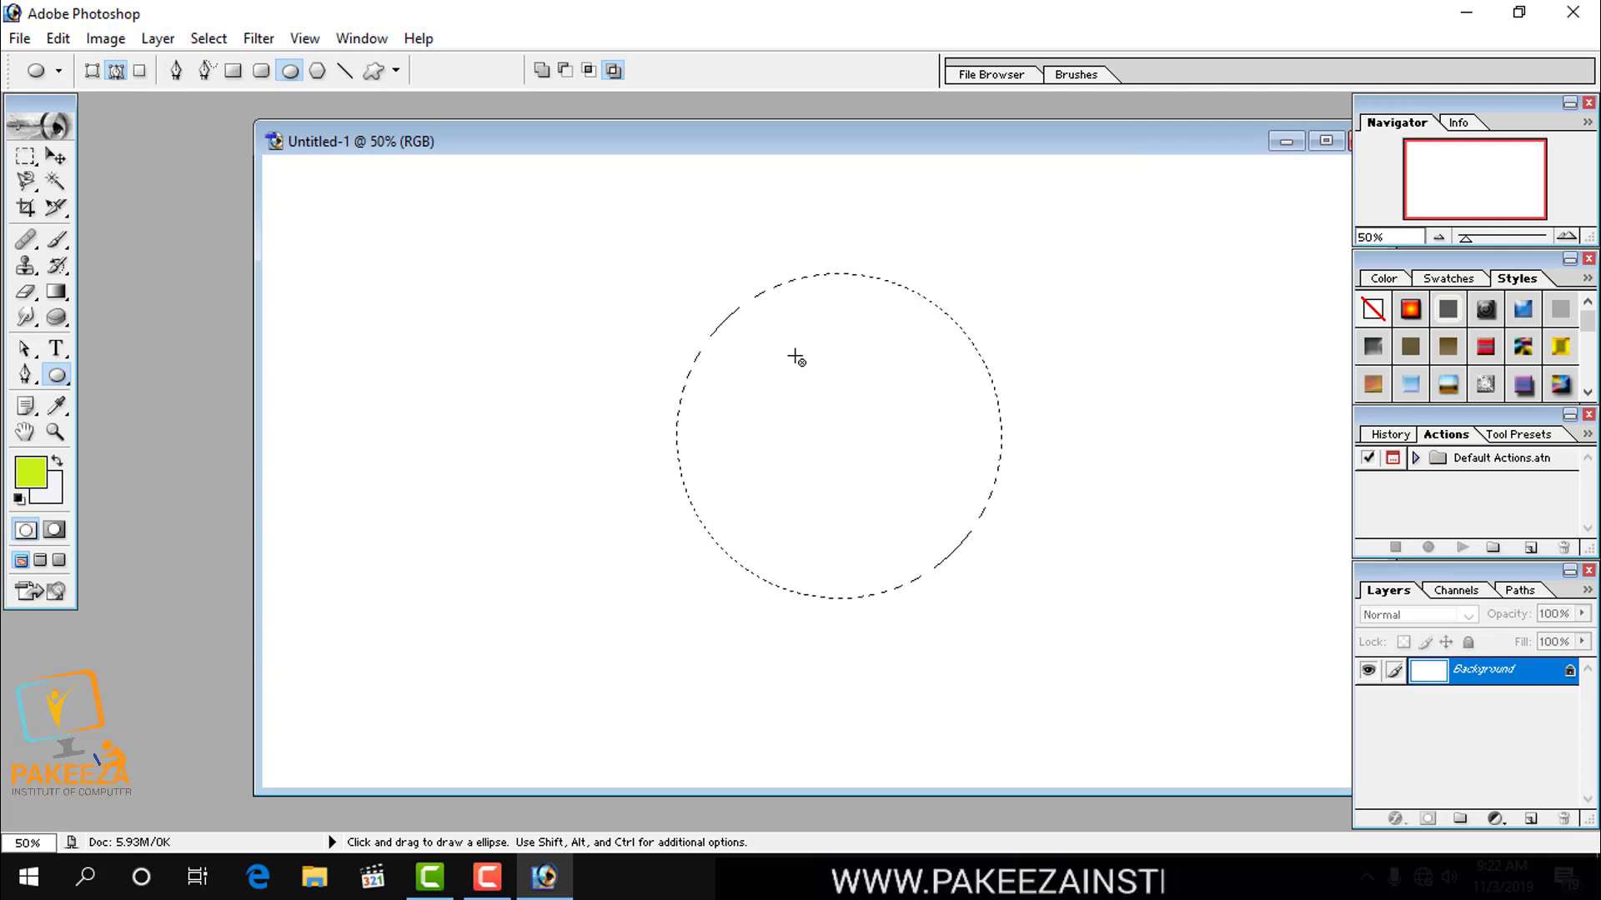
Step: Try copying the circular selection to a new layer and deleting that layer, and undo both changes
key("ctrl+j")
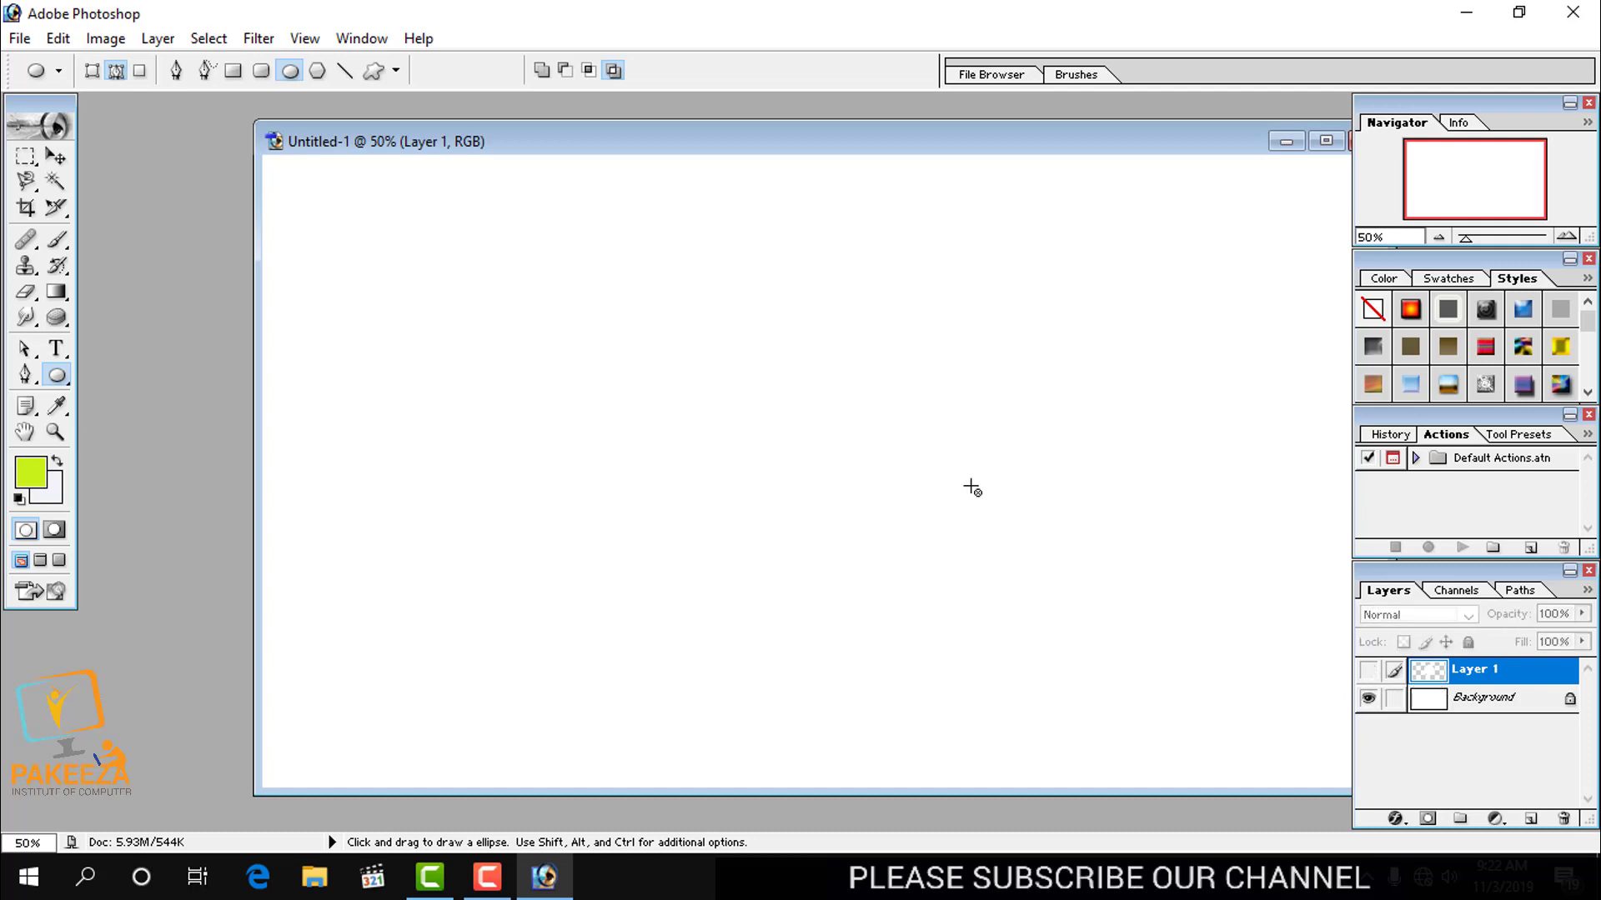
left_click_drag(1478, 673, 1563, 819)
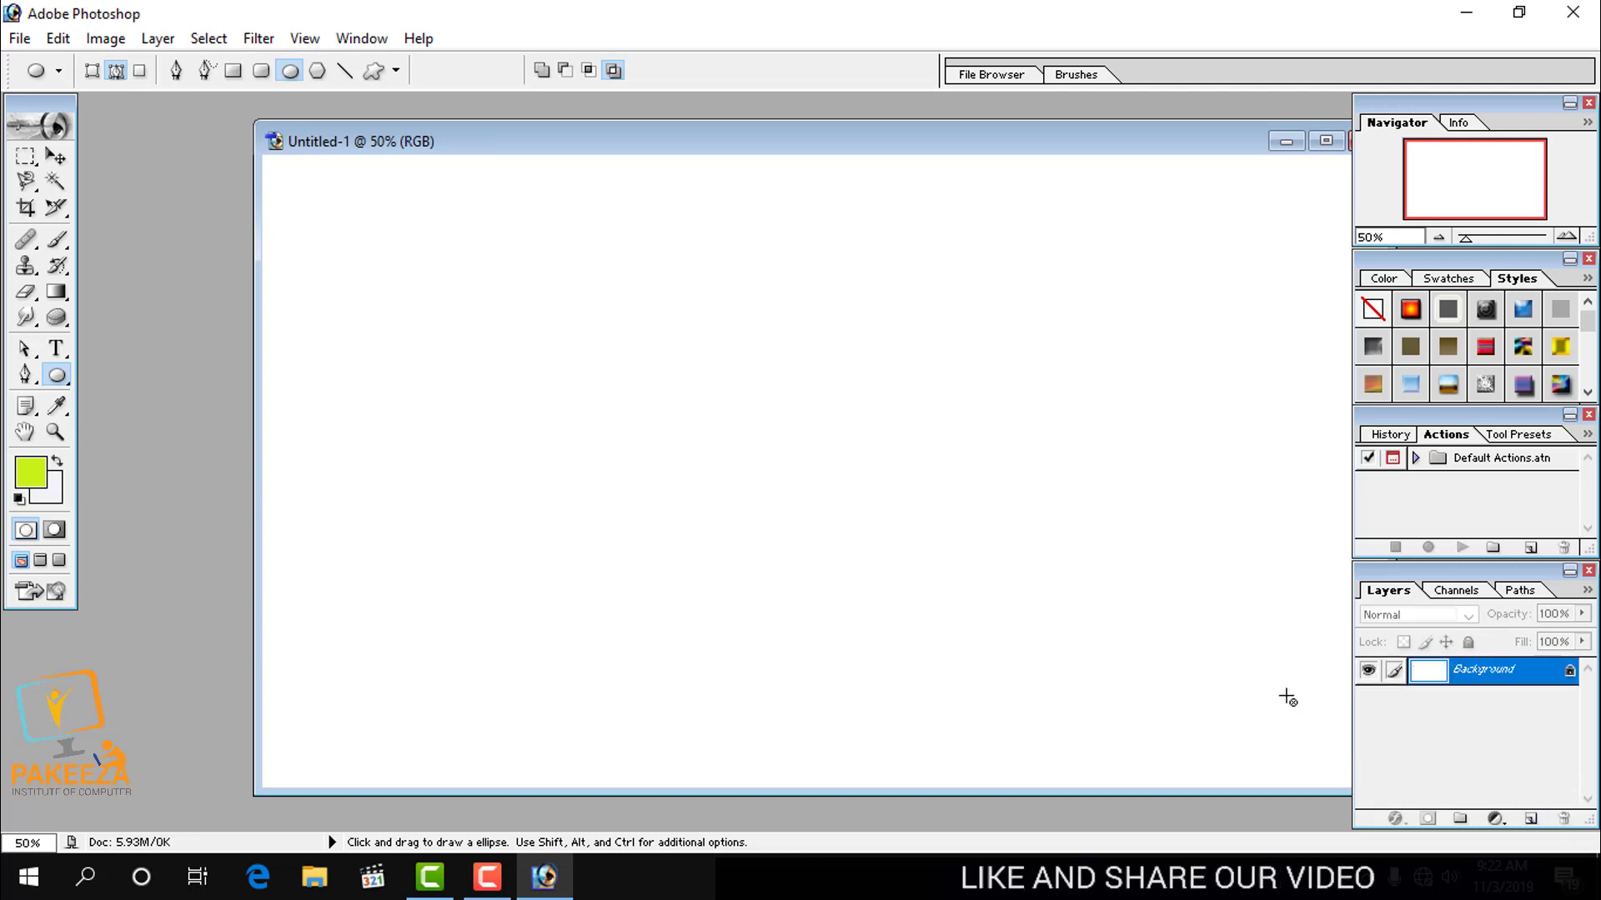
key("ctrl+z")
key("ctrl+z")
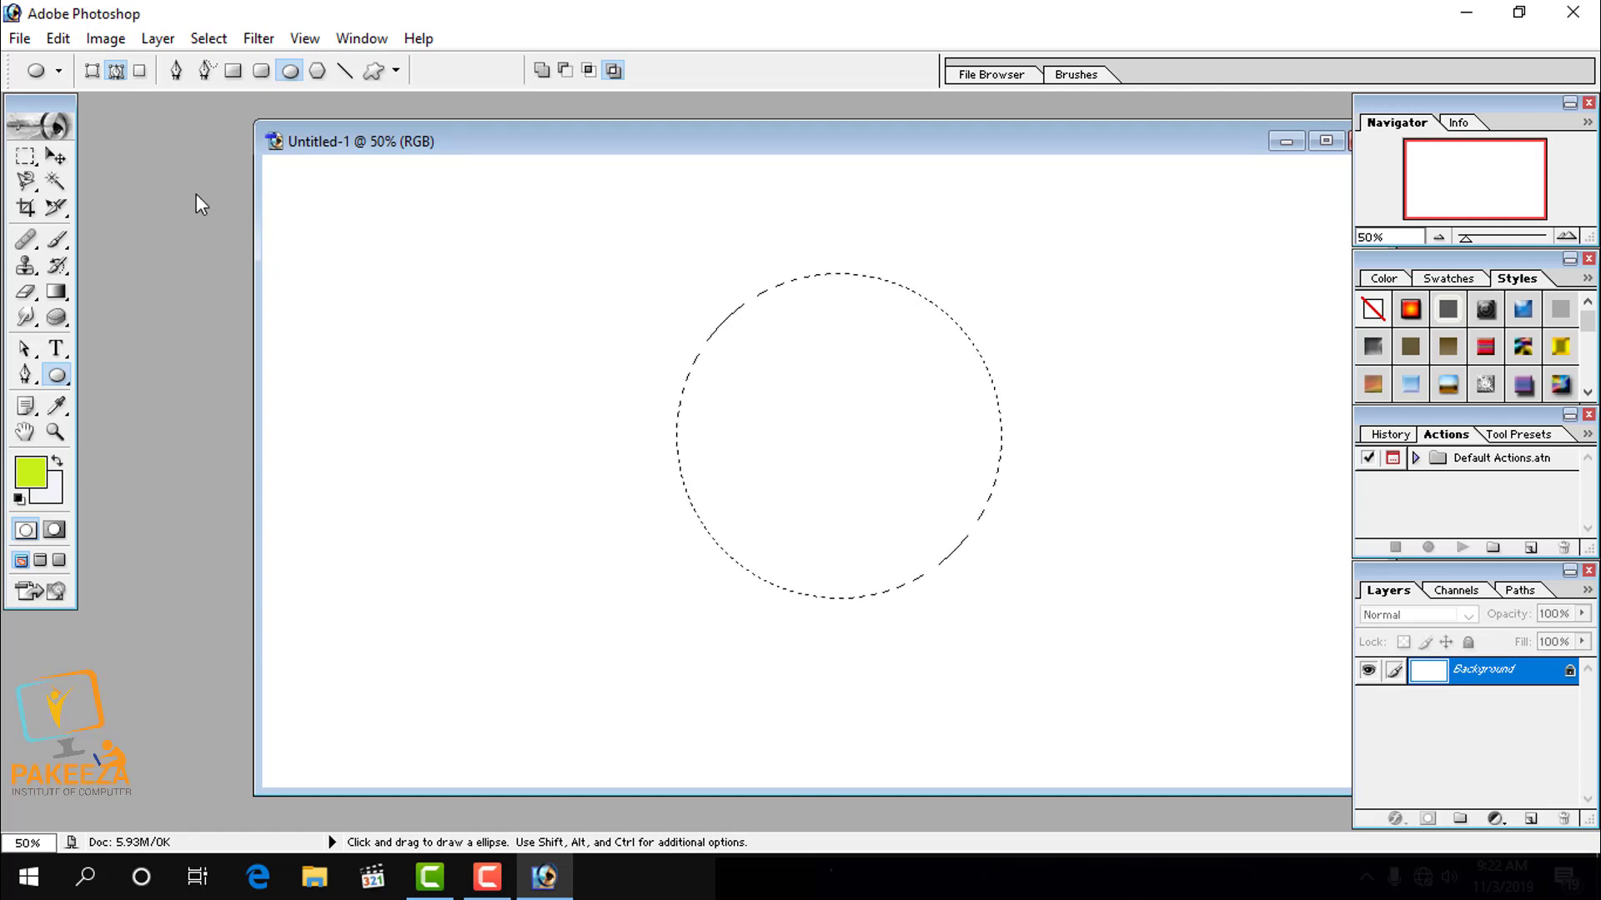
Step: Fill the circular selection with the foreground color in Normal mode at 100% opacity and undo the fill
left_click(25, 156)
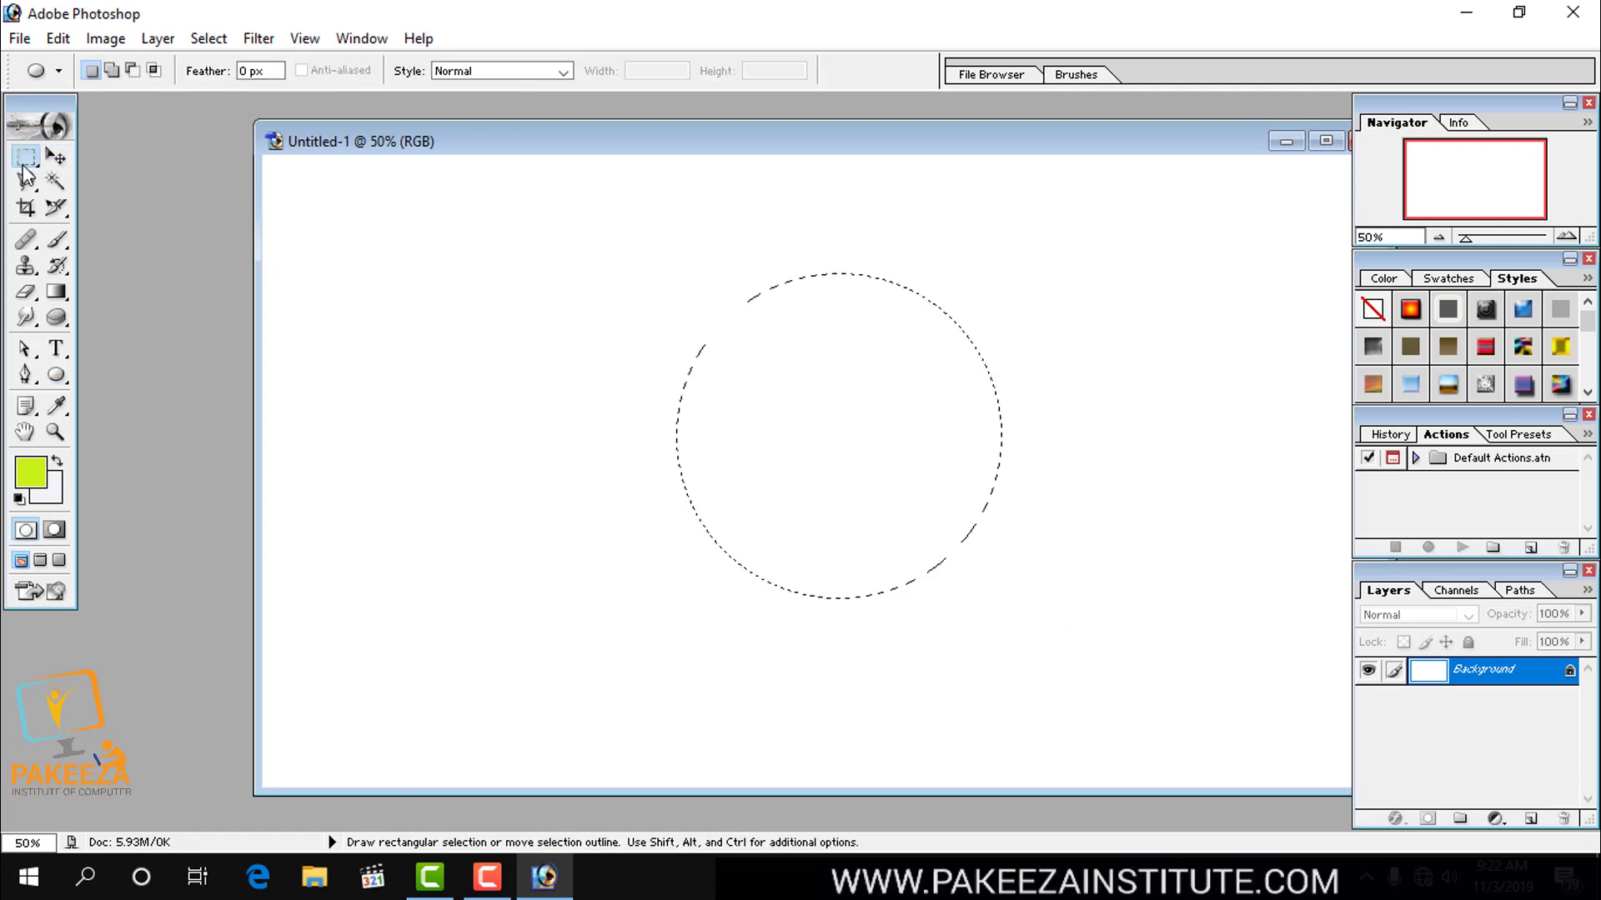
right_click(737, 357)
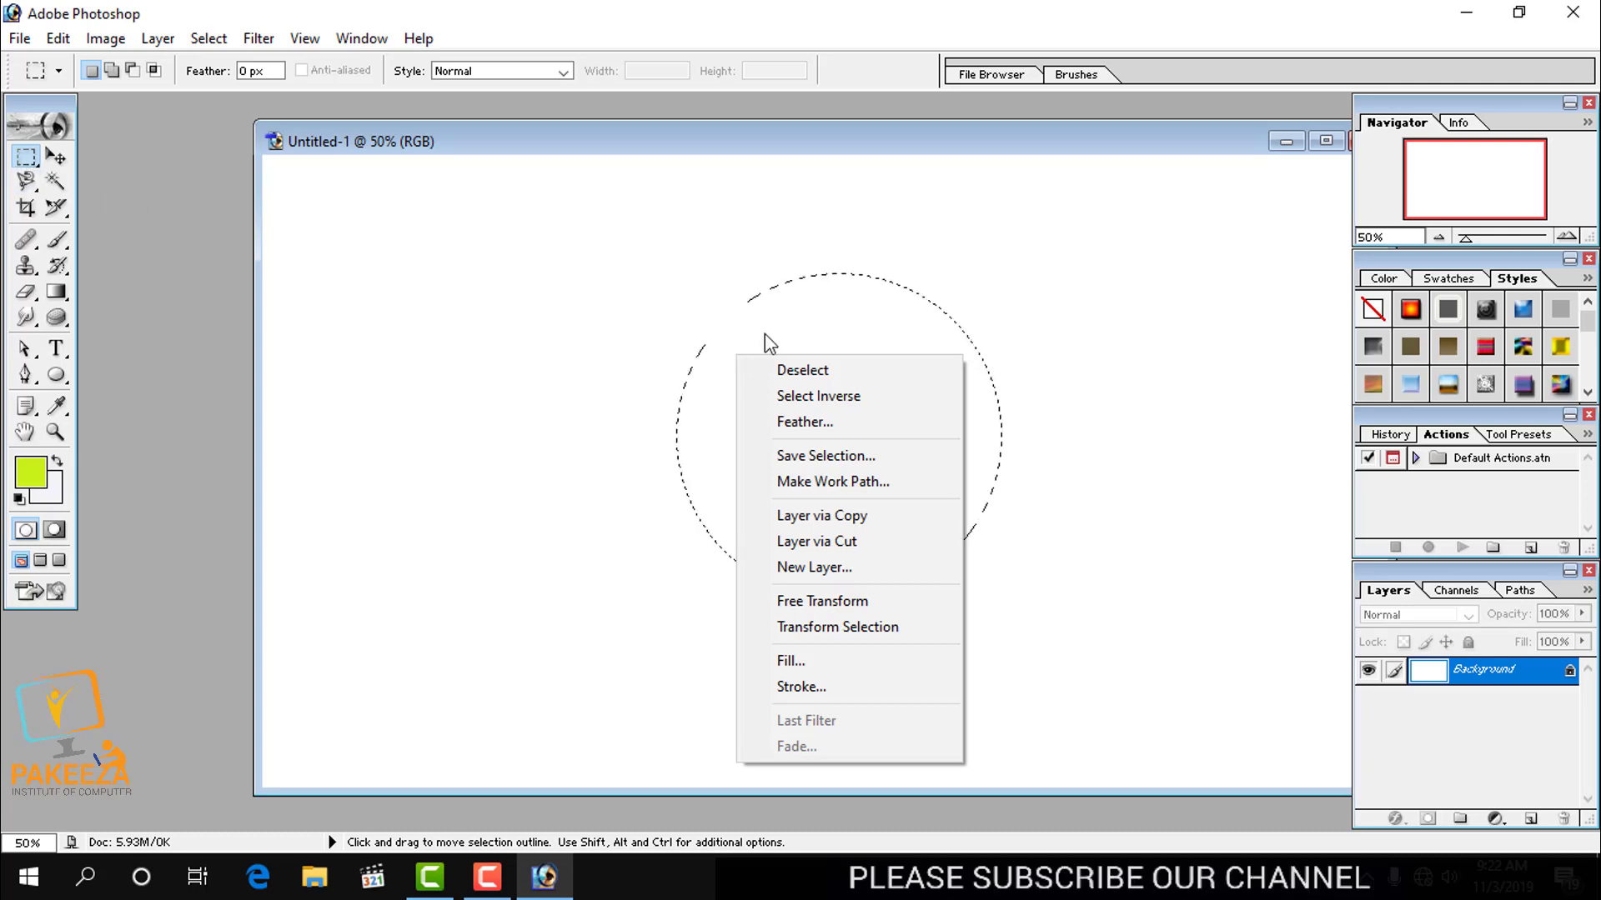
left_click(803, 659)
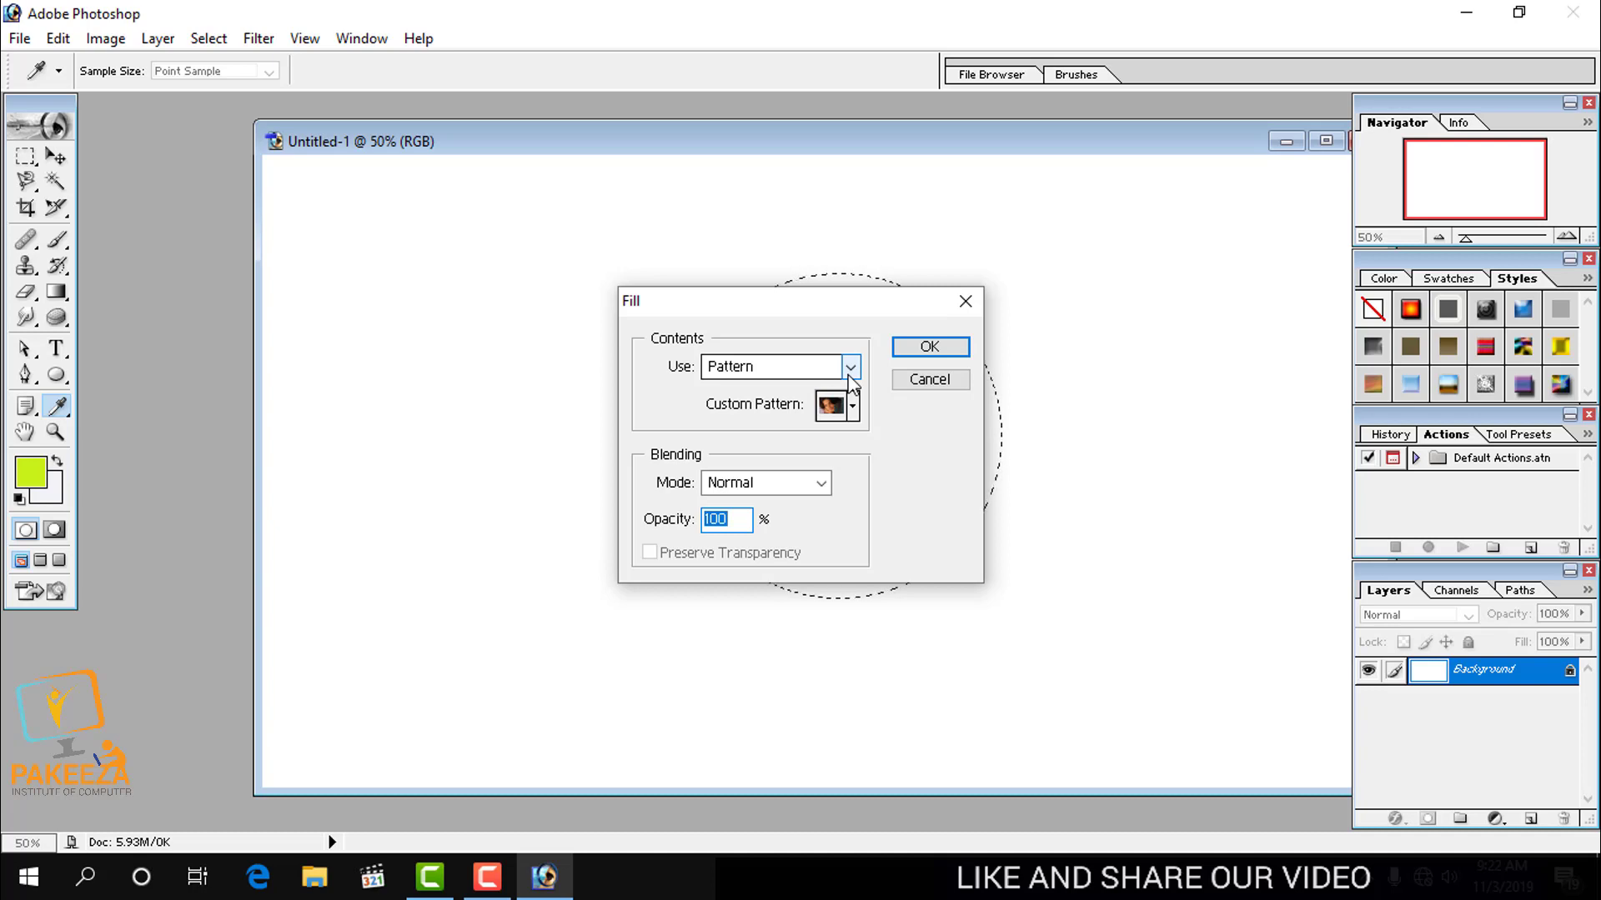
left_click(851, 367)
left_click(851, 367)
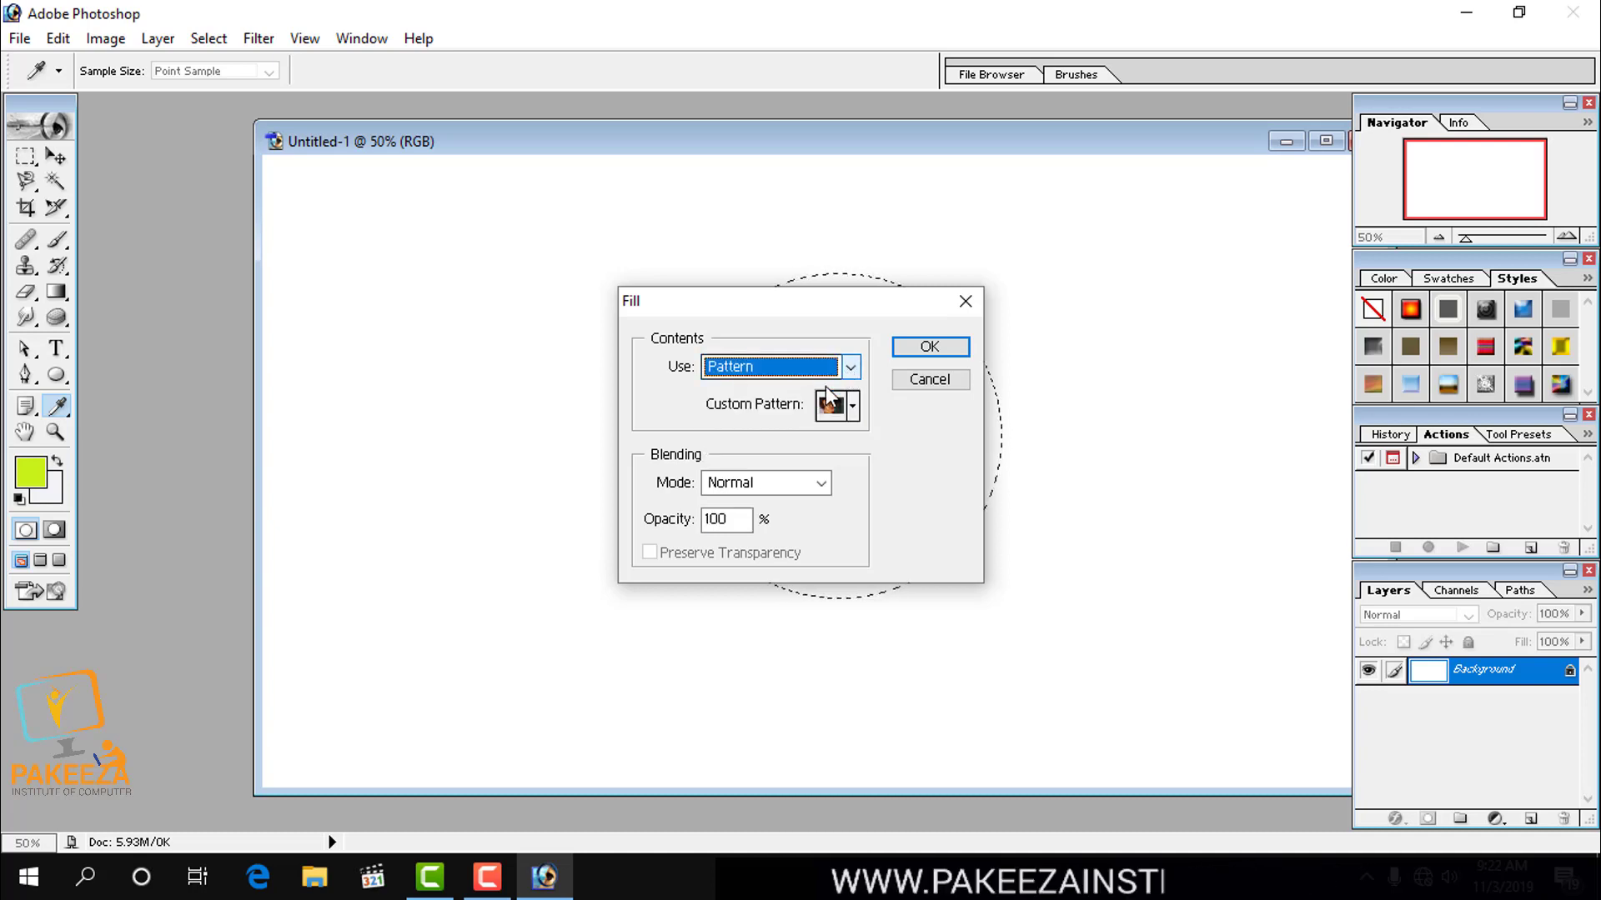
left_click(850, 368)
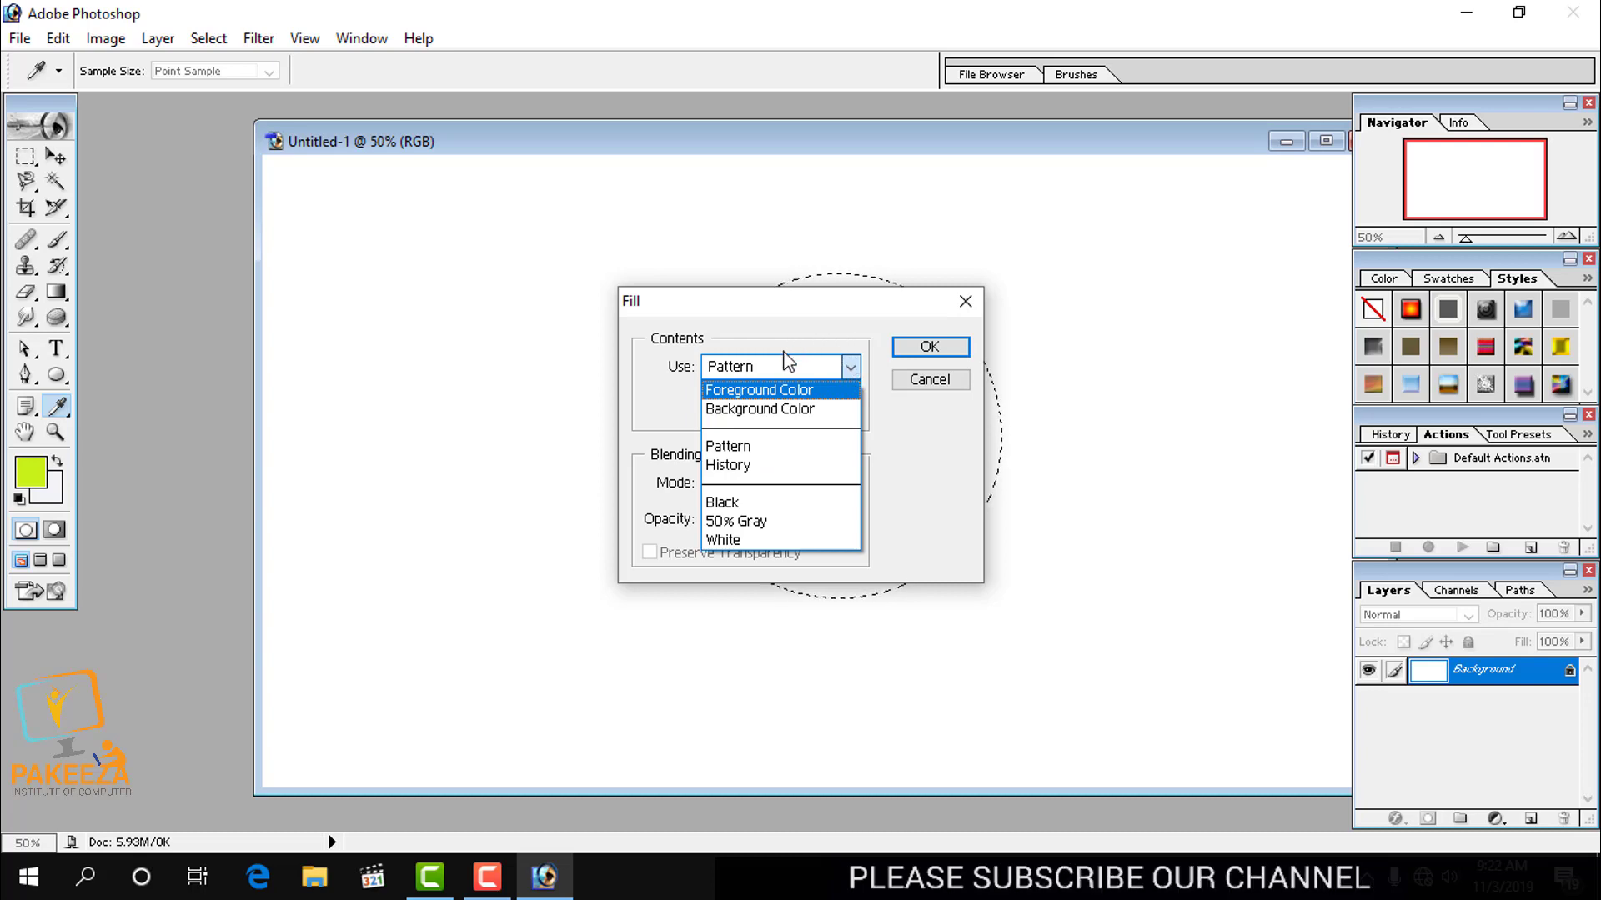
left_click(770, 395)
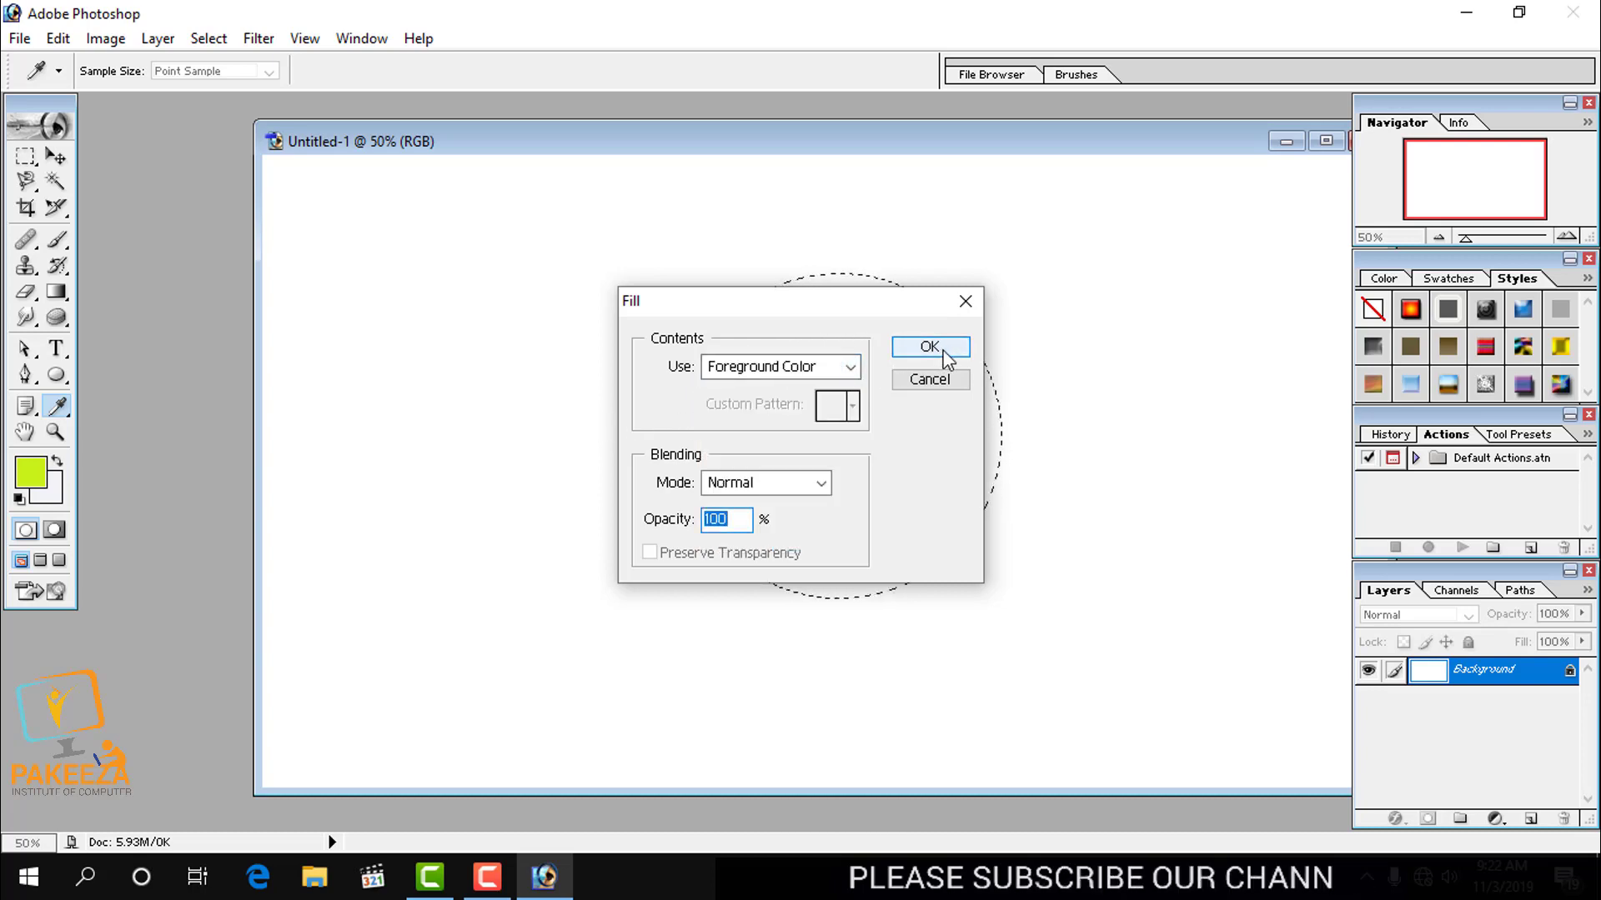
left_click(944, 352)
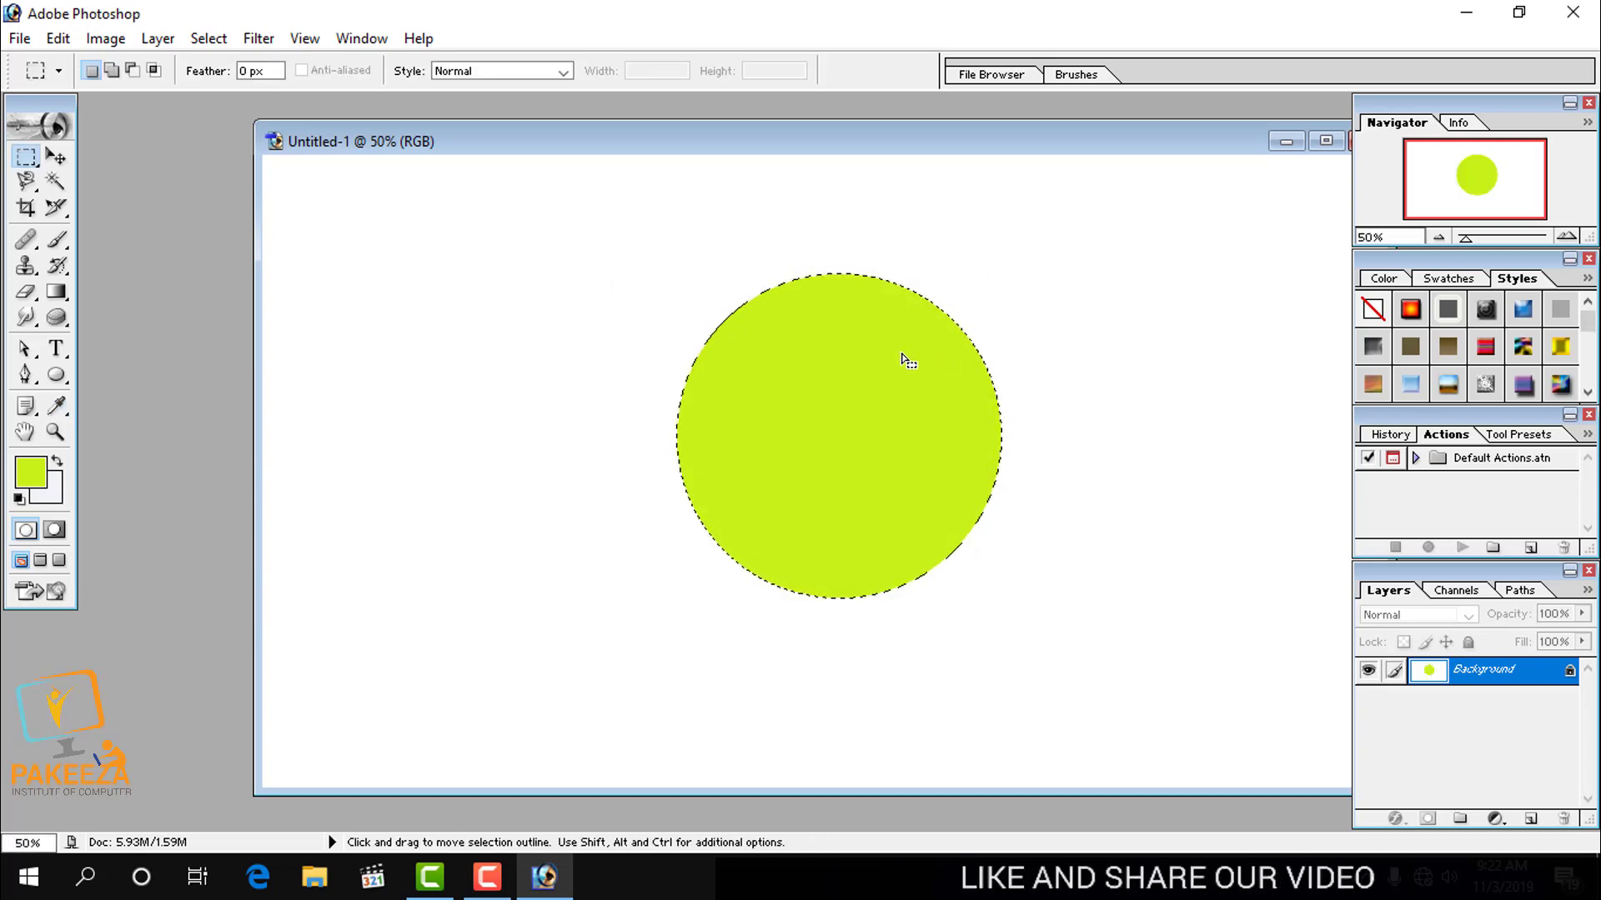
key("ctrl+z")
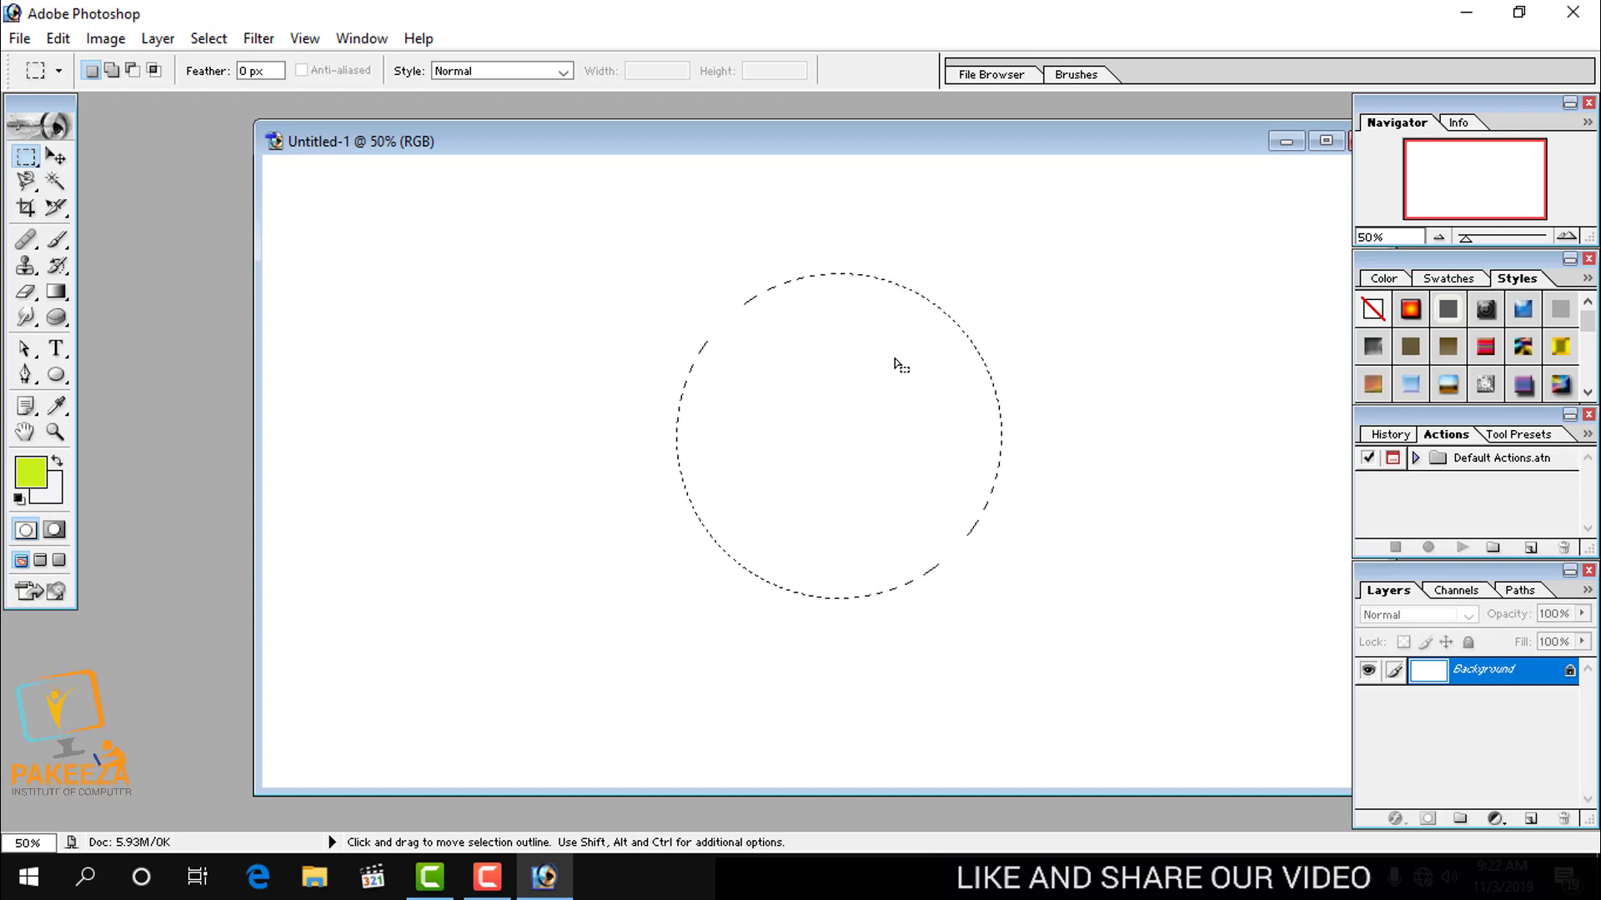
Step: Fill the circular selection with the custom pattern made from the bride image
right_click(831, 356)
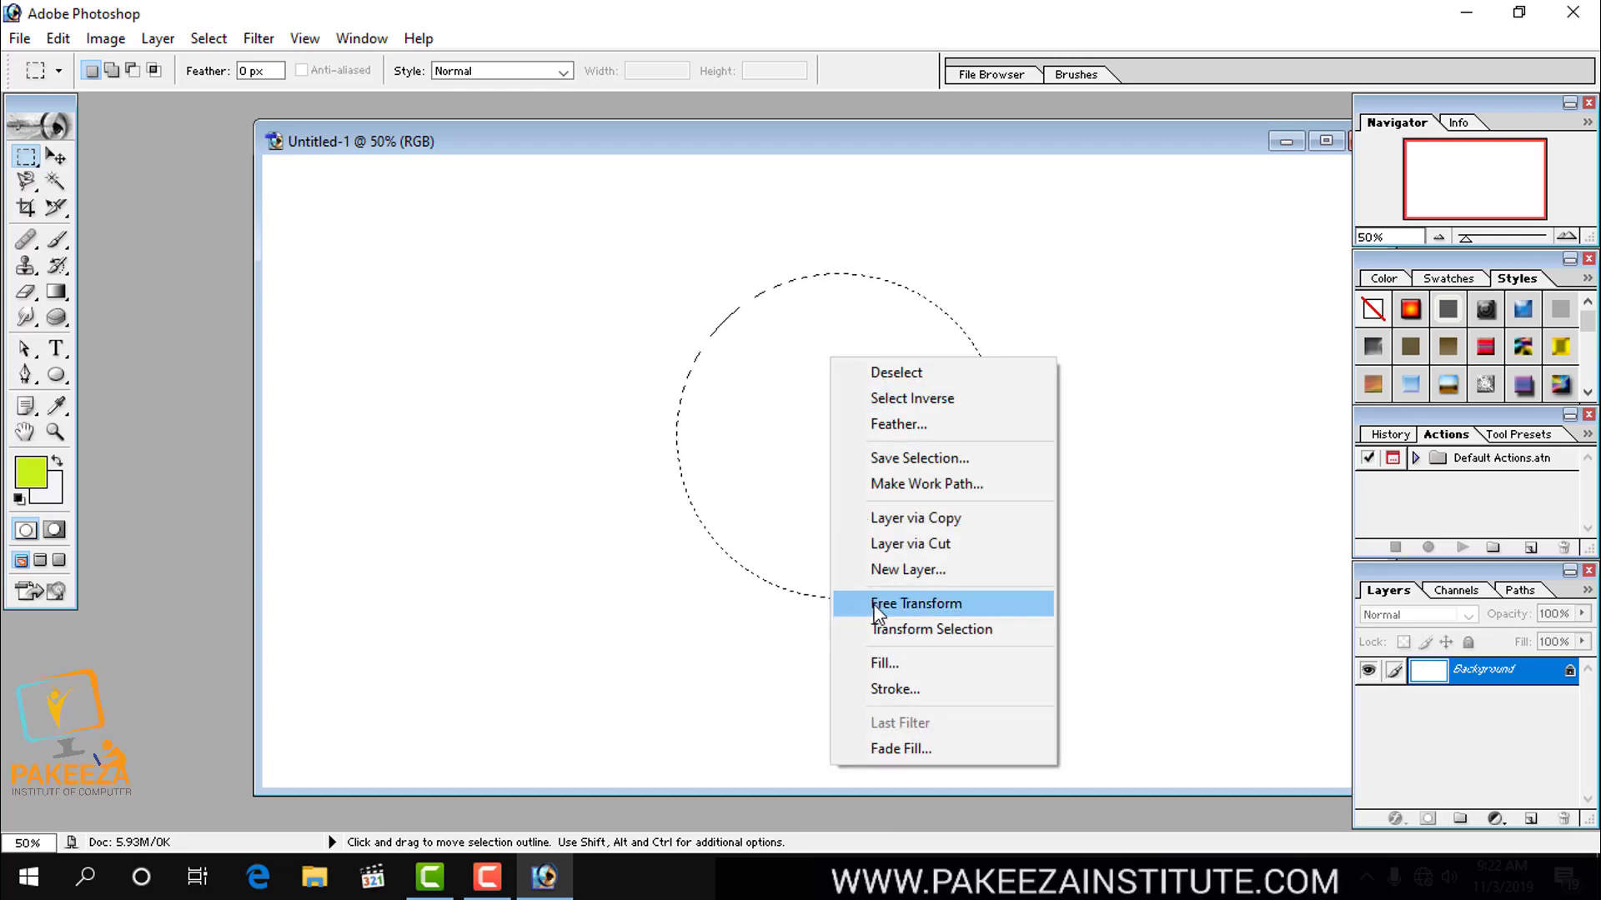
left_click(886, 663)
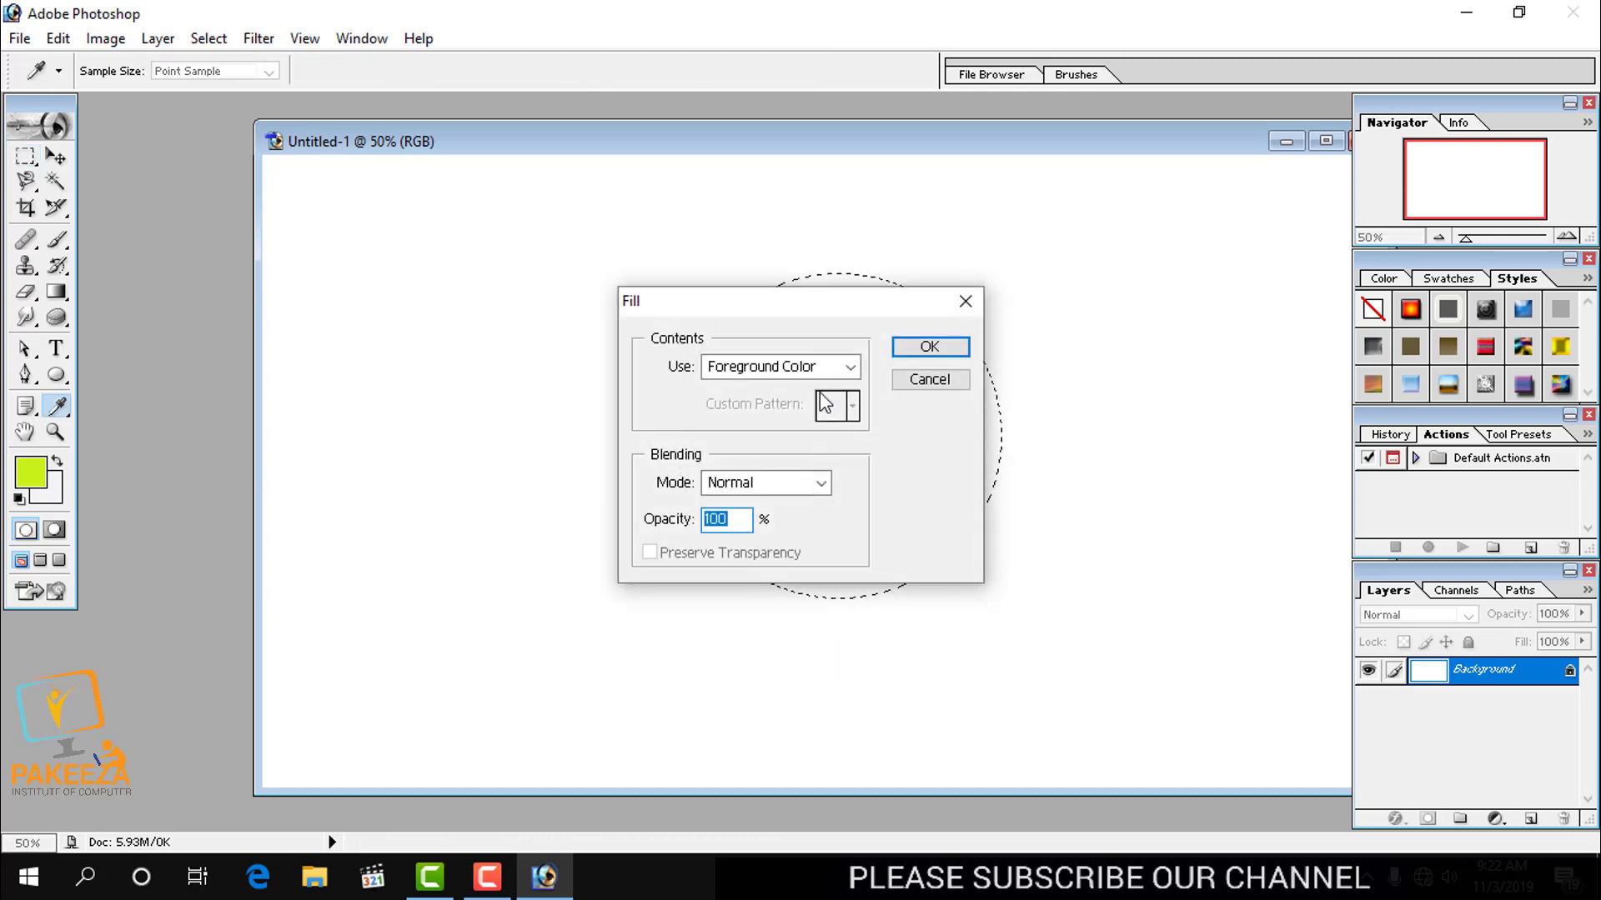
left_click(851, 368)
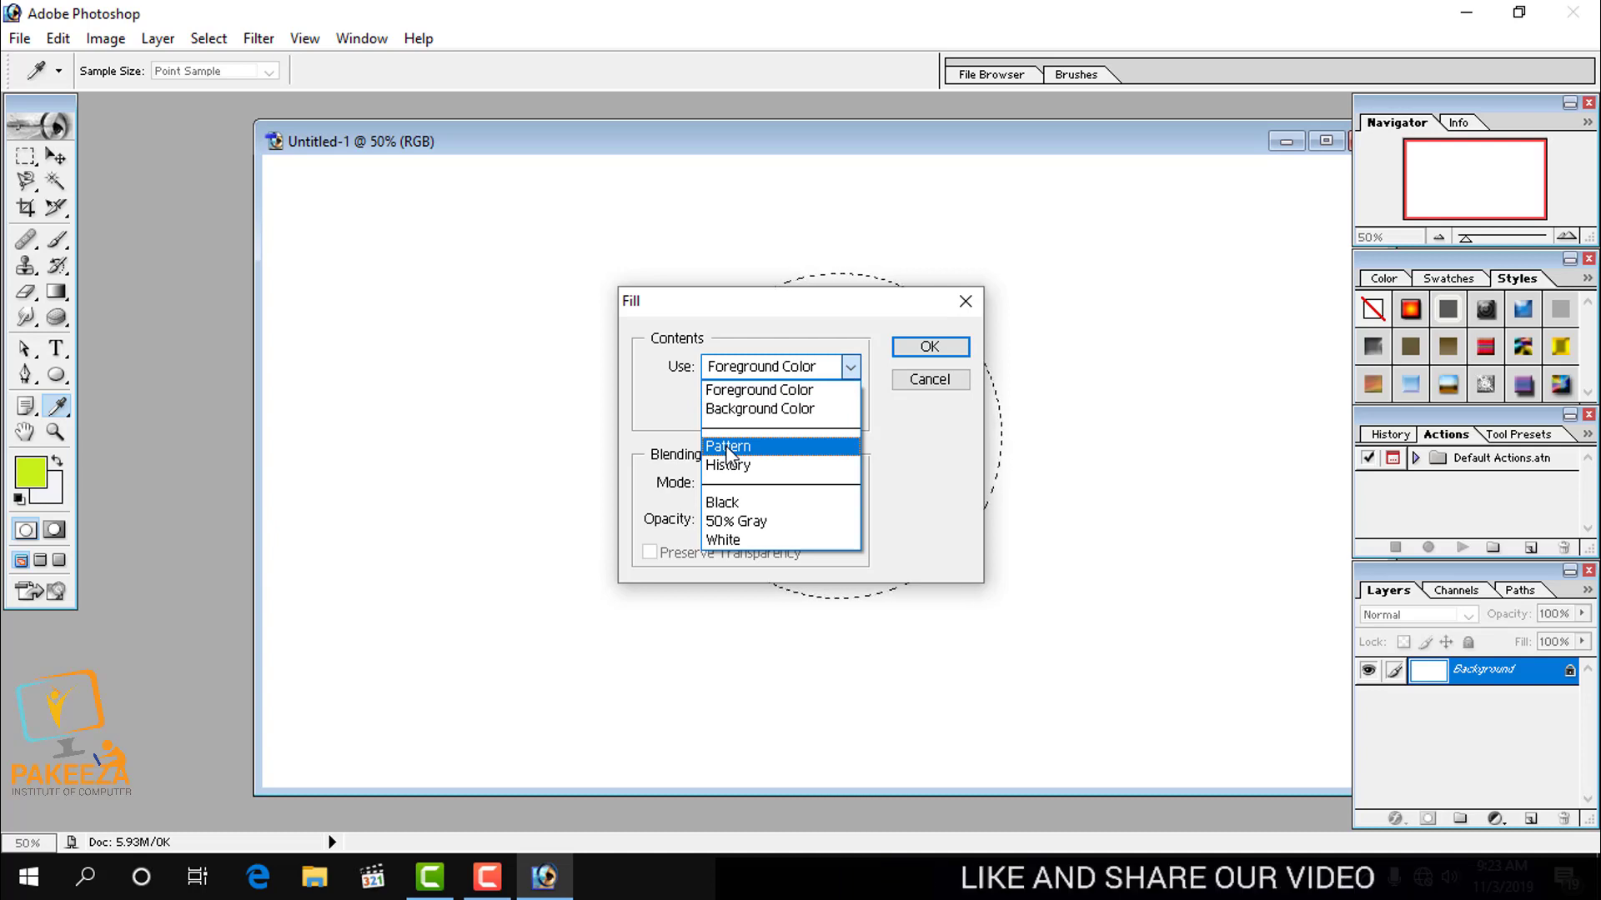
left_click(728, 448)
left_click(852, 406)
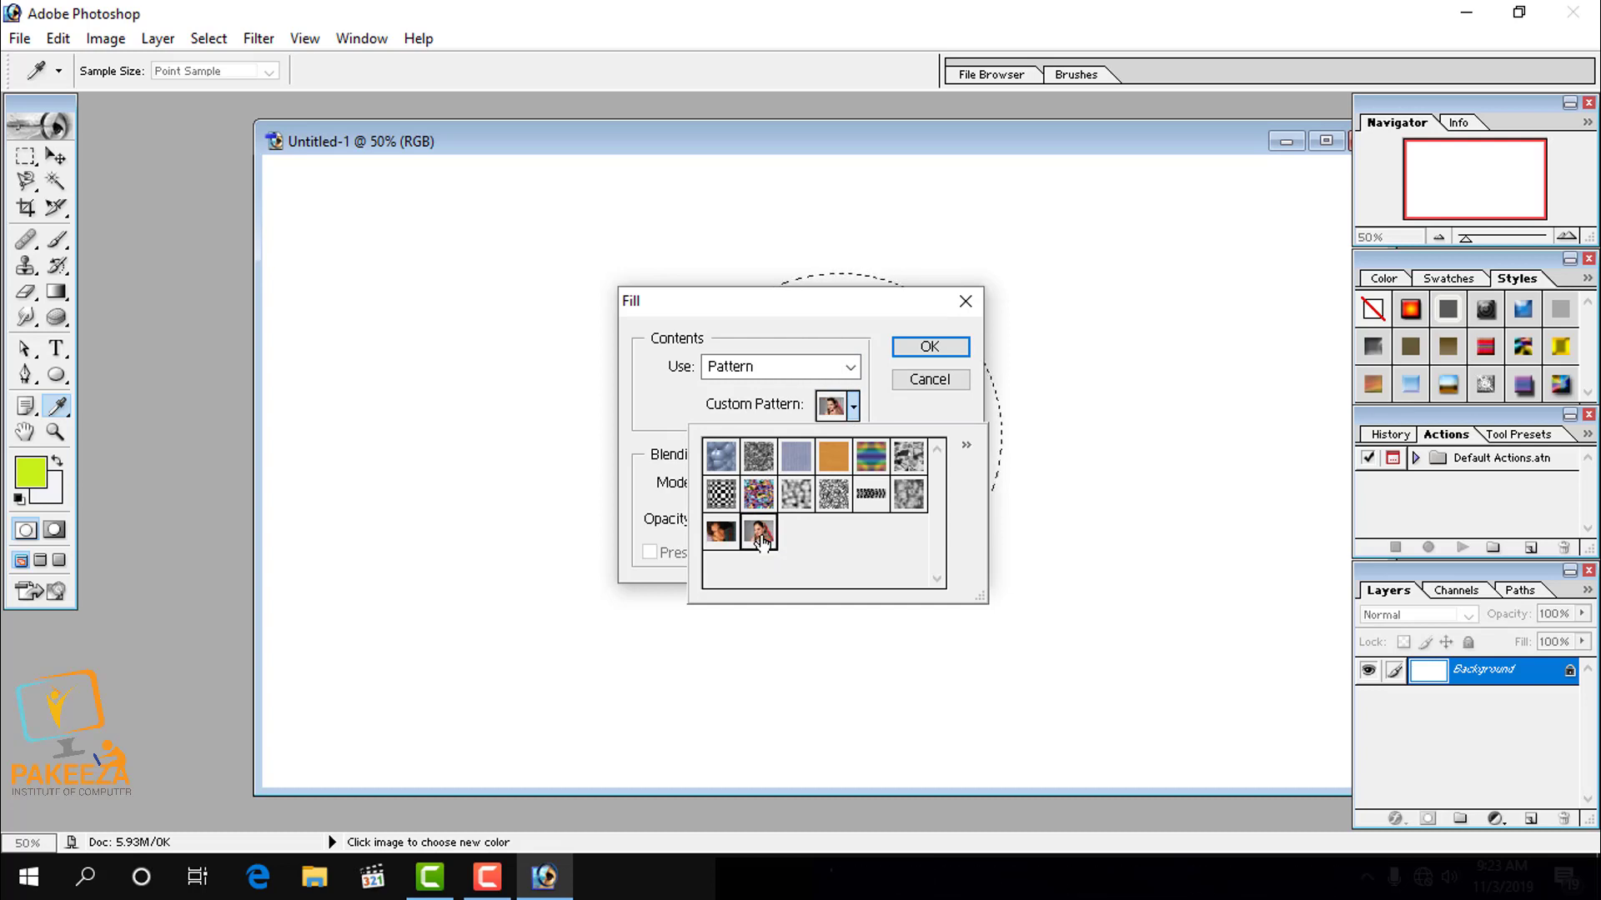
left_click(759, 534)
left_click(953, 347)
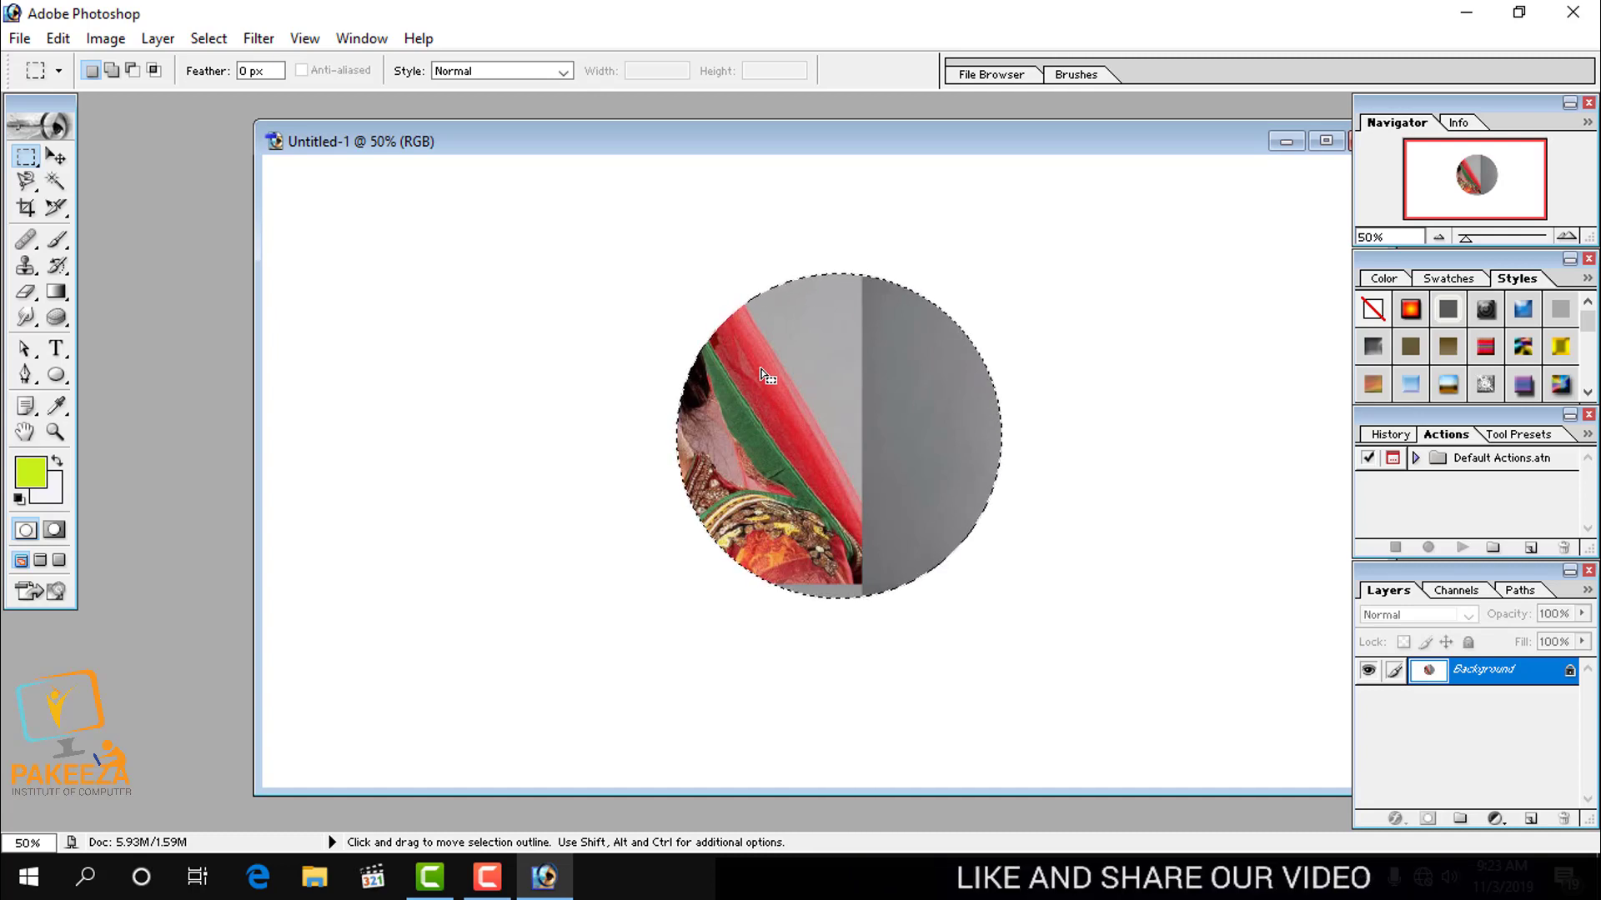
Step: Deselect the pattern-filled circle and close its untitled document without saving
mouse_move(766, 375)
left_mouse_down()
mouse_move(612, 355)
mouse_move(769, 373)
left_mouse_up()
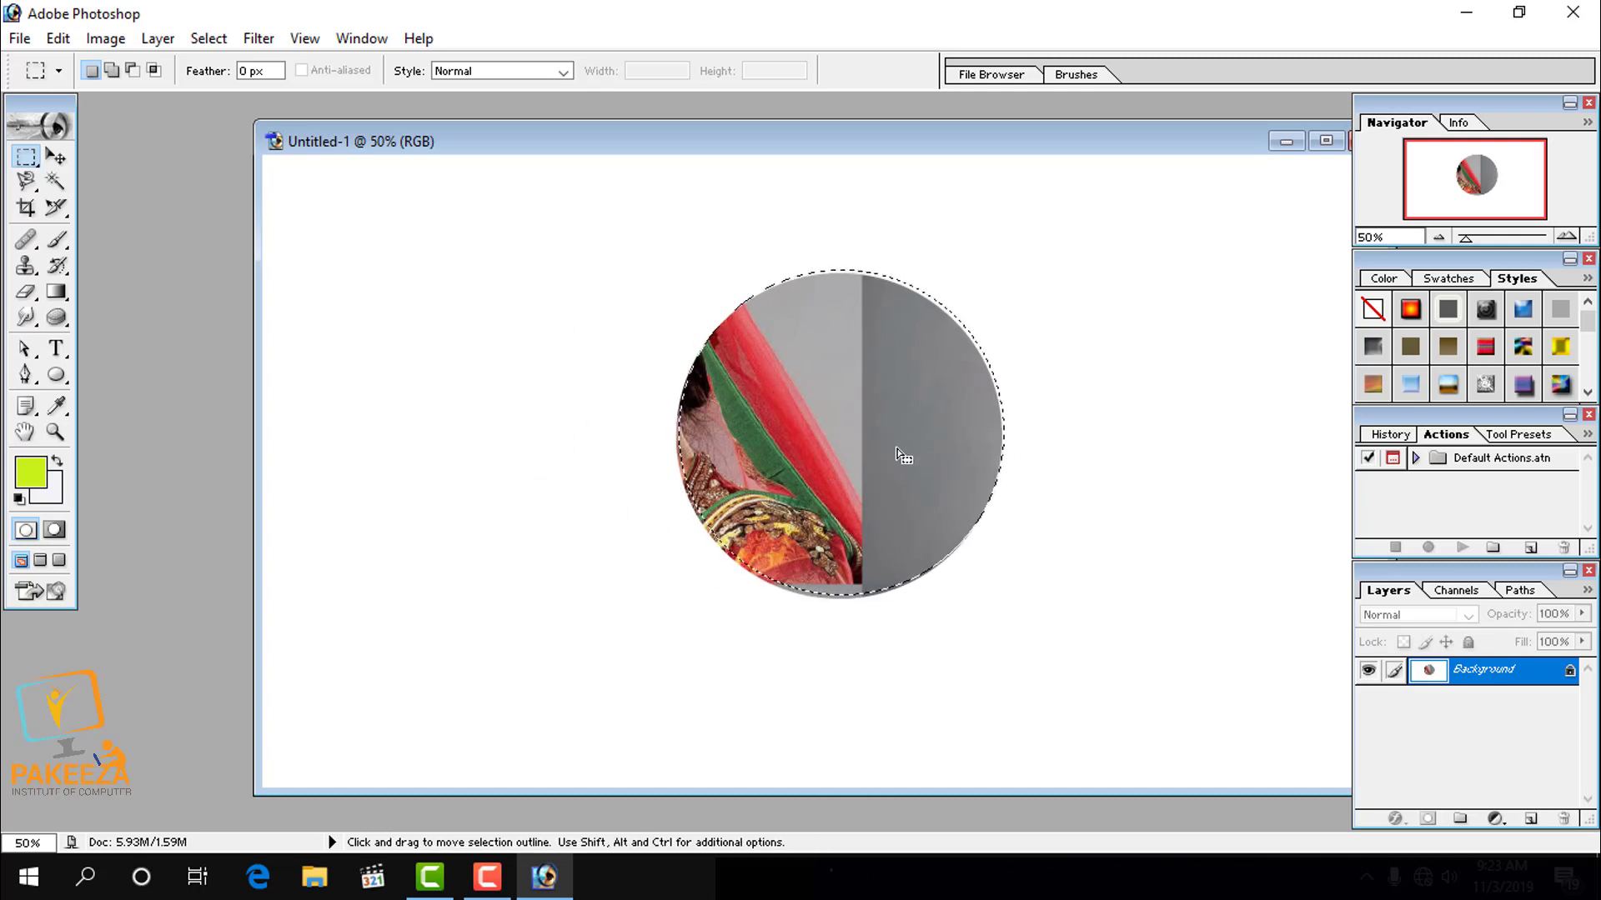
left_click_drag(897, 450, 888, 447)
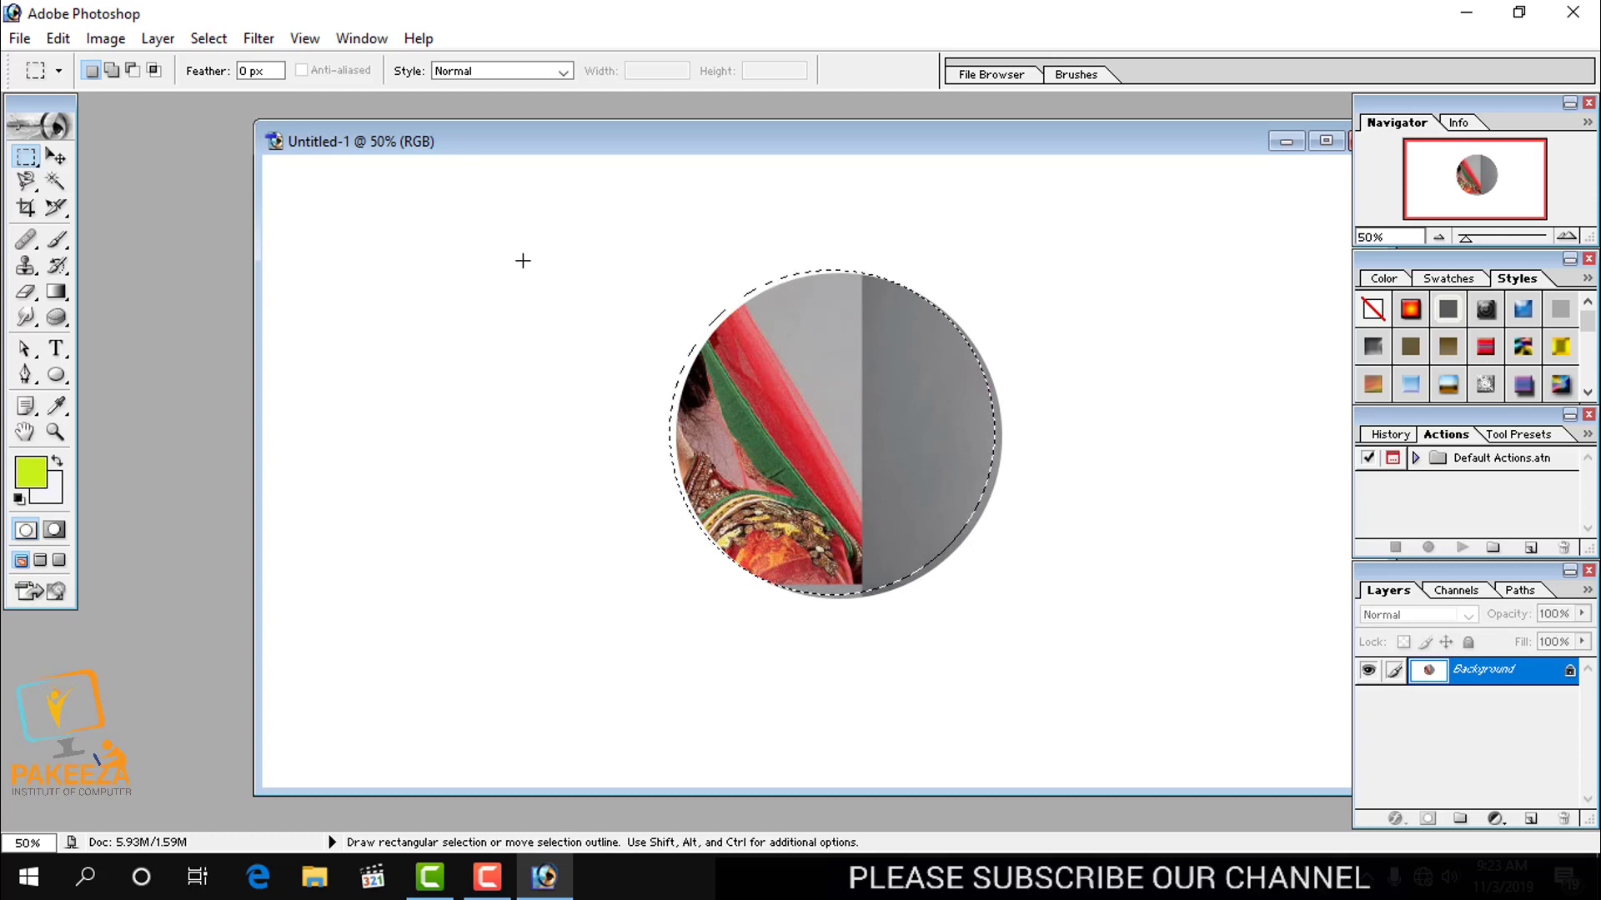
left_click_drag(467, 133, 441, 128)
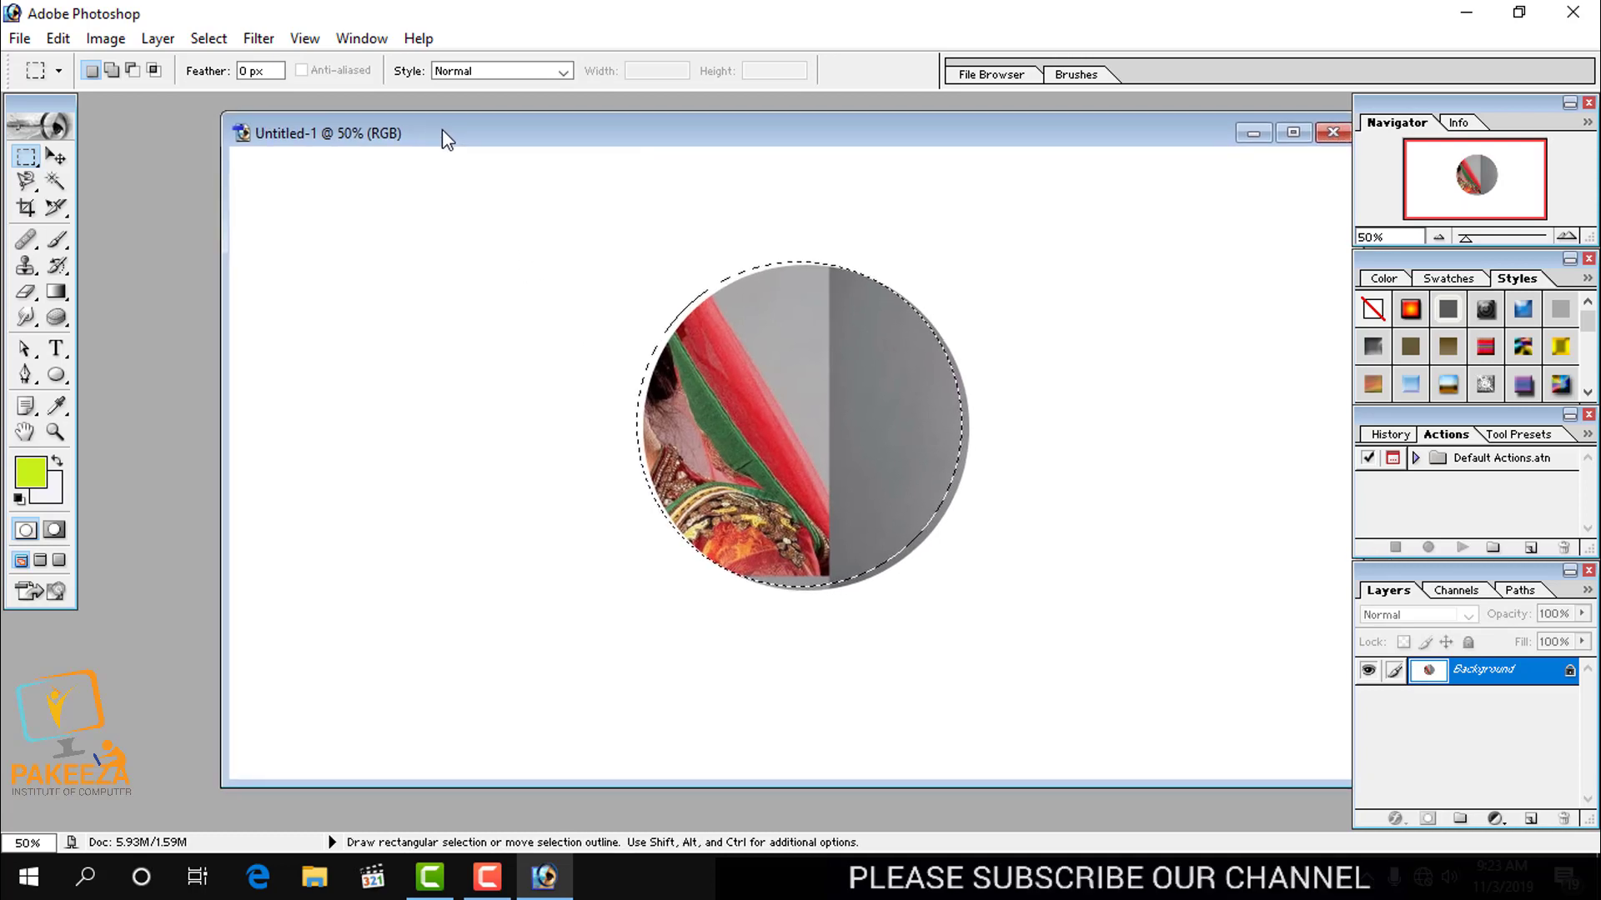
left_click(1240, 222)
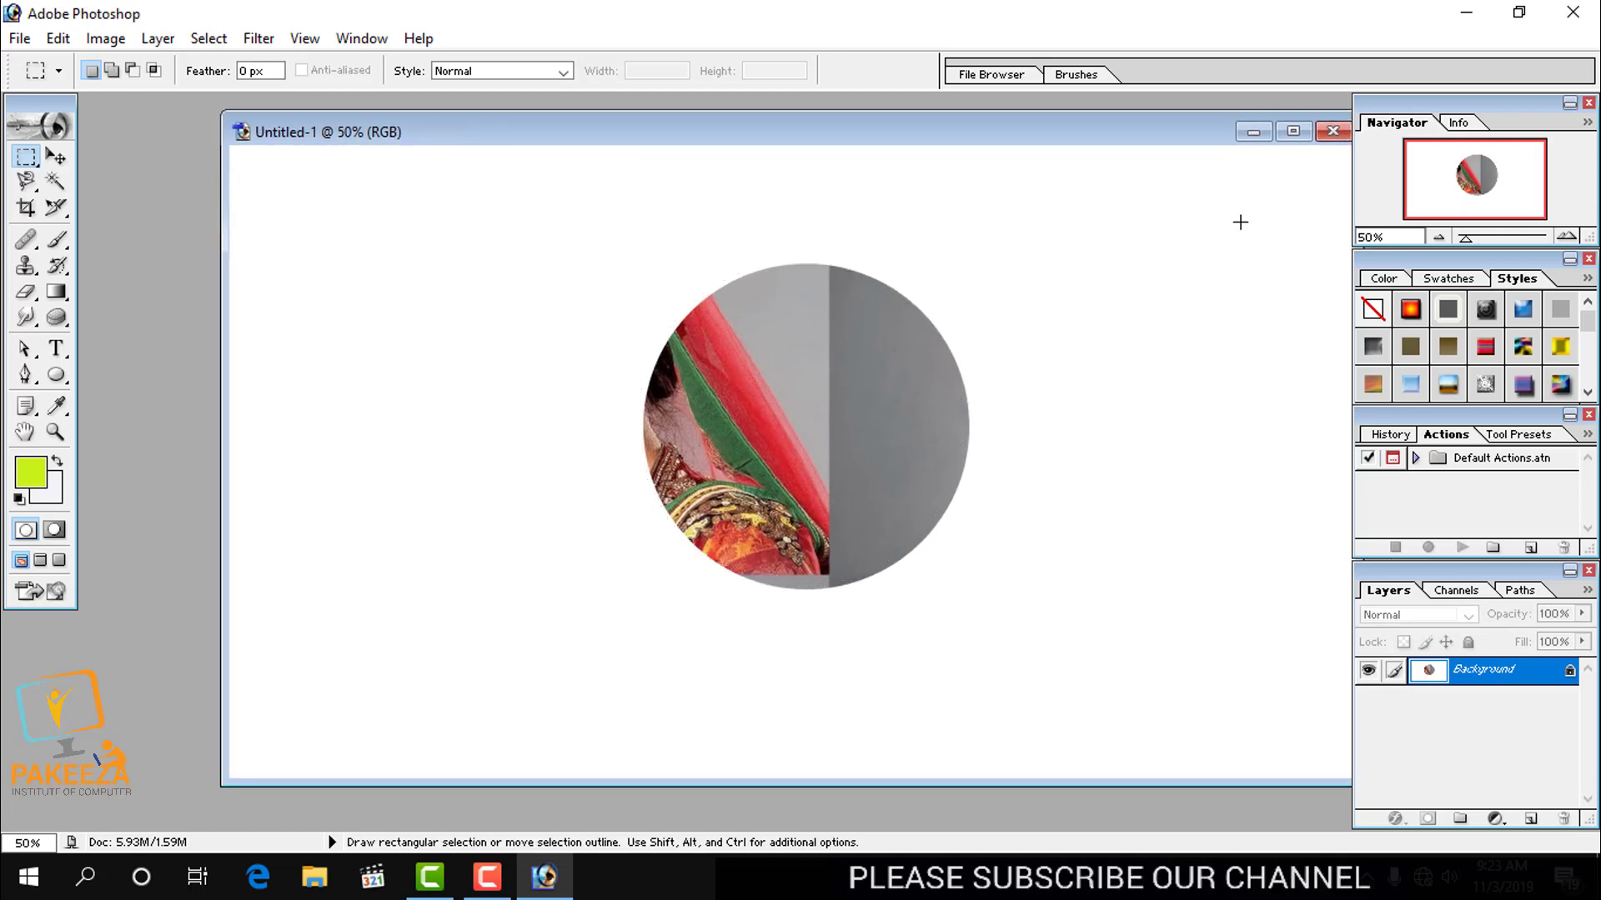
left_click(1332, 131)
left_click(821, 350)
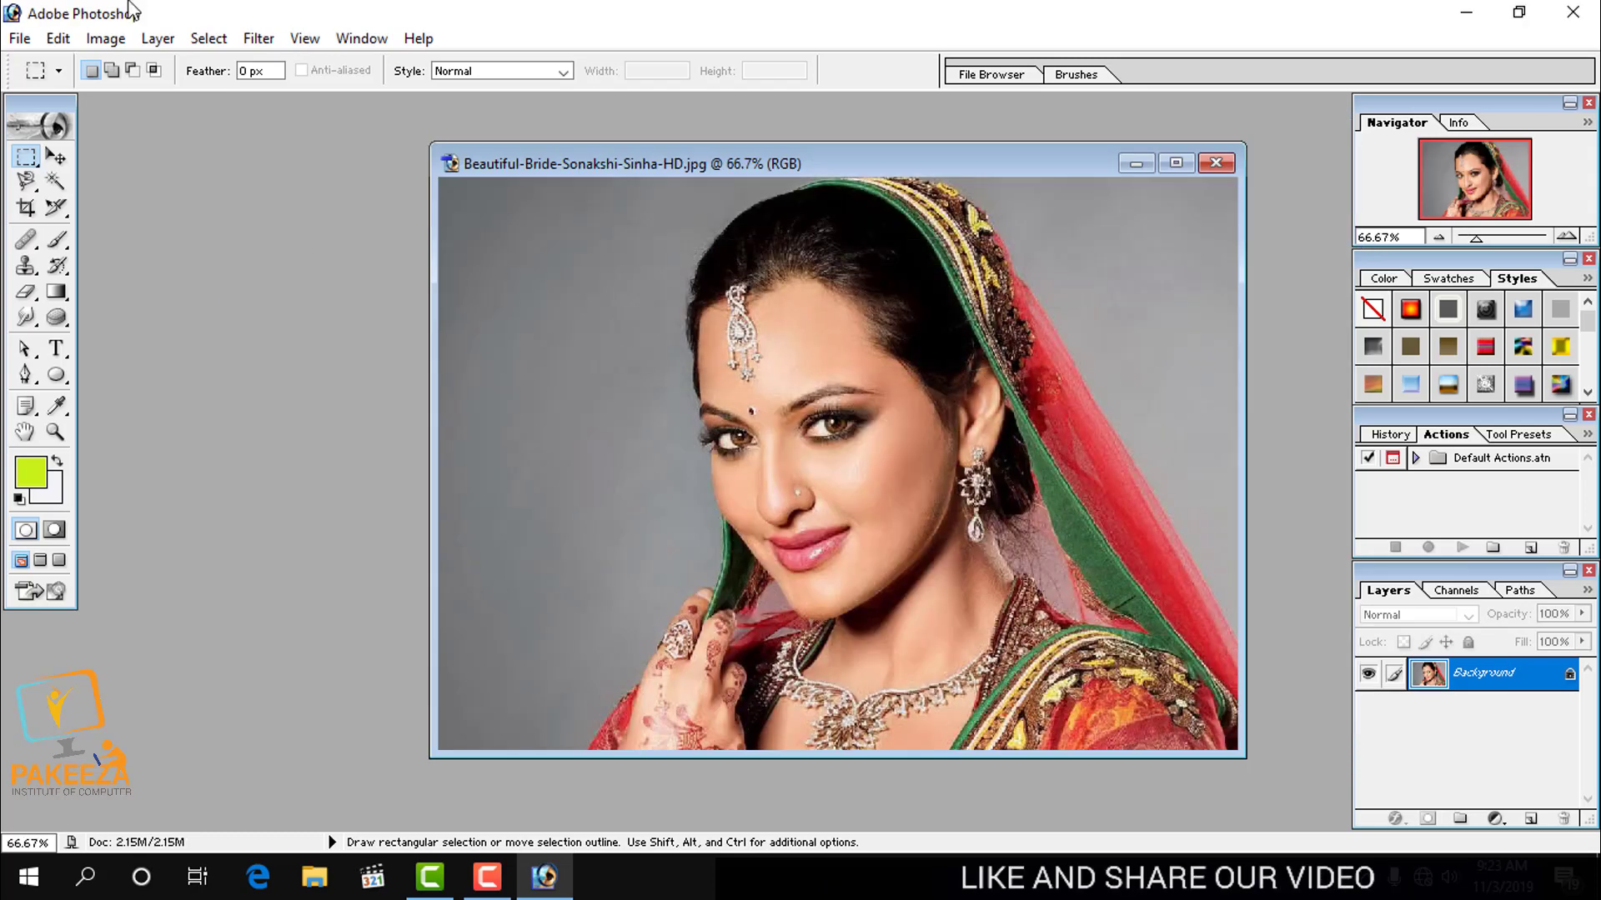
Step: Draw a five-sided polygon path over the gray background in the upper-left corner of the bride photo
left_click(60, 377)
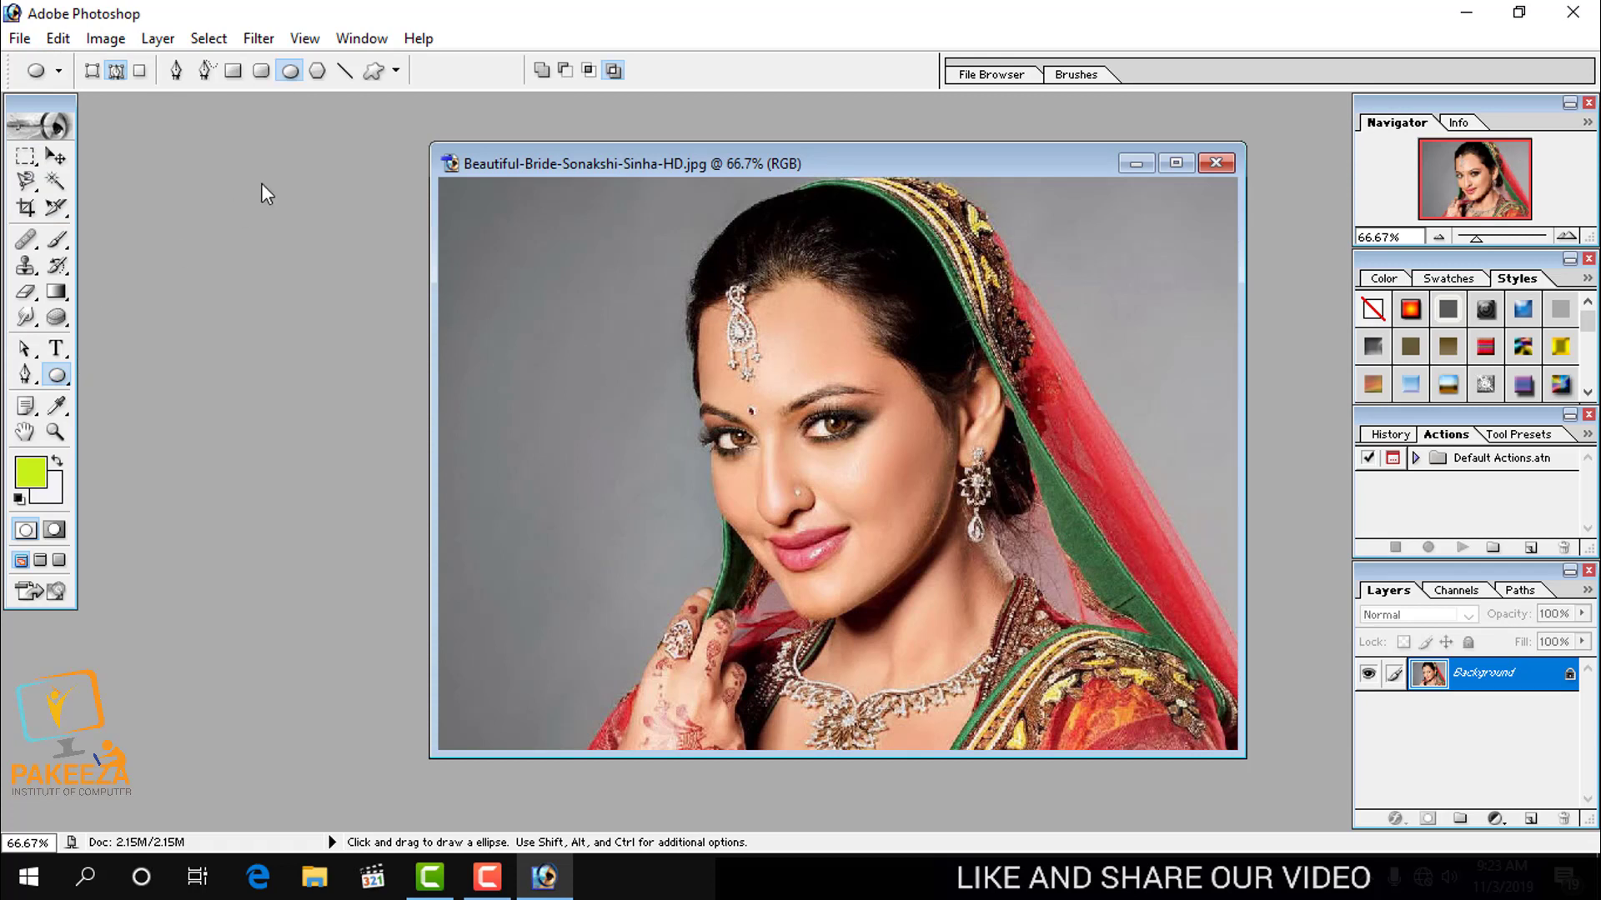
left_click(318, 71)
left_click_drag(539, 255, 609, 312)
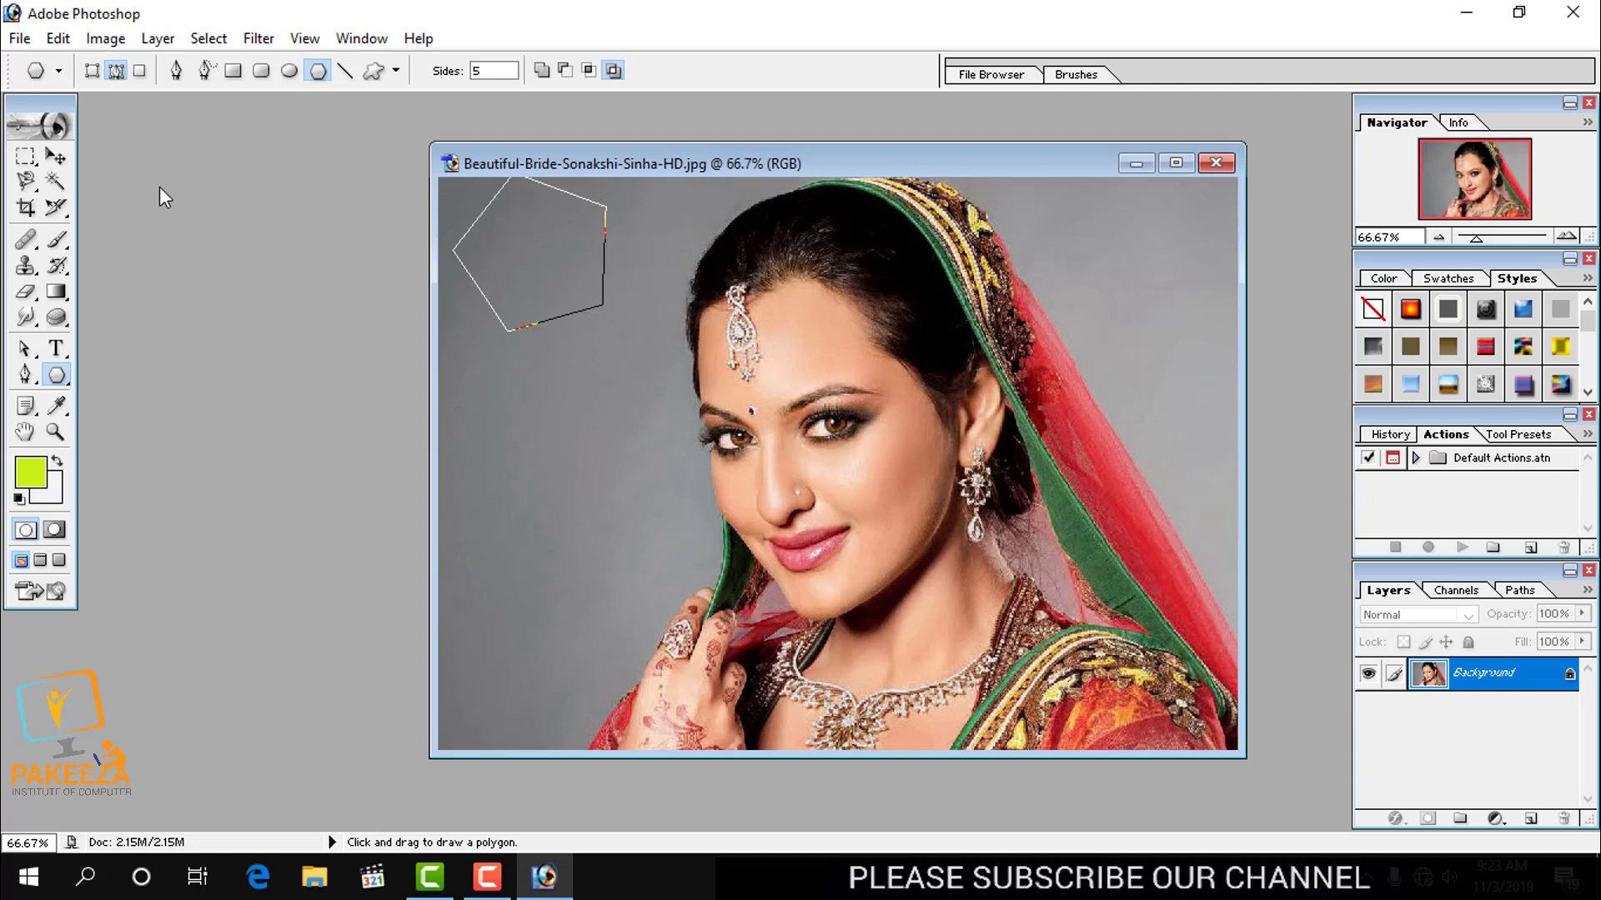
Step: Reshape the polygon path by moving its left anchor points onto the bride's forehead, and delete the whole path
left_click(56, 157)
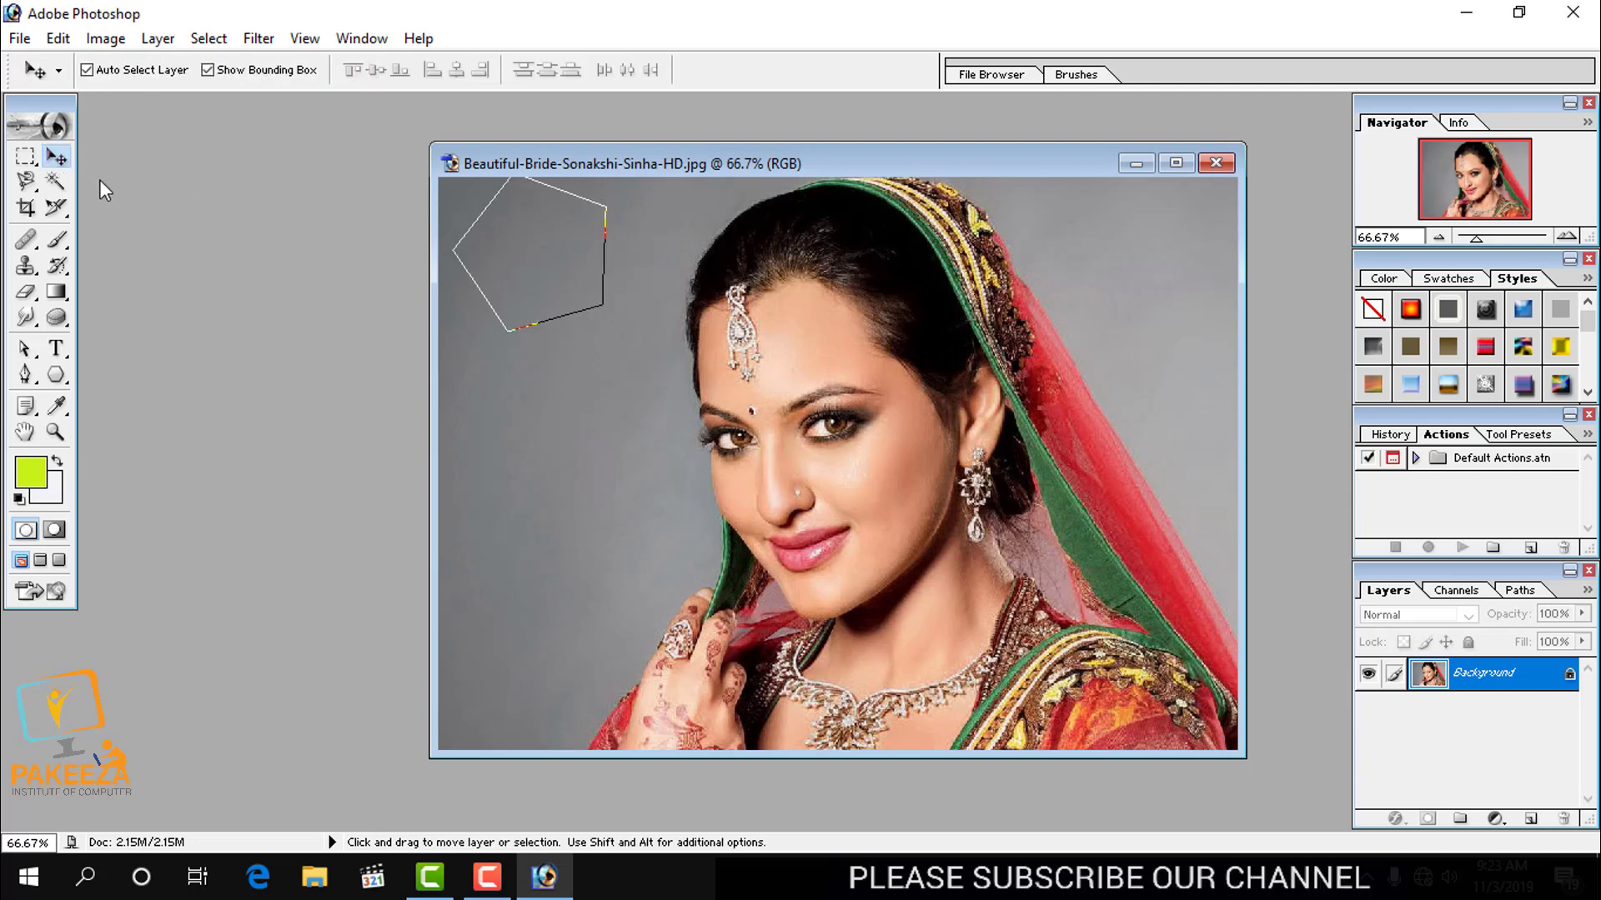
left_click(31, 357)
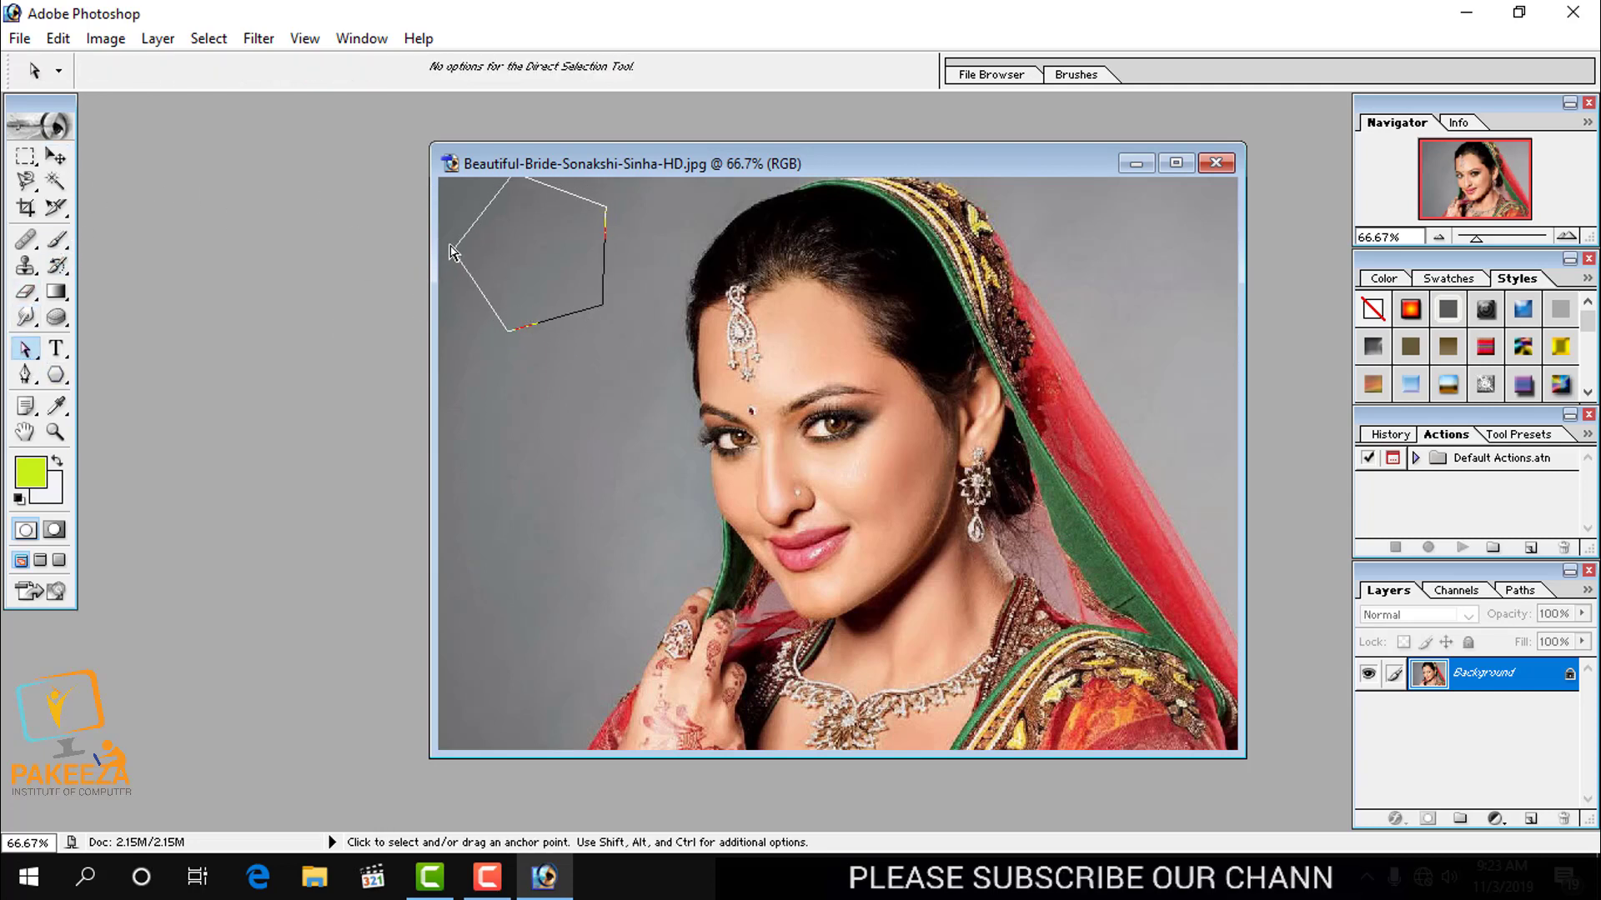
left_click_drag(450, 252, 724, 406)
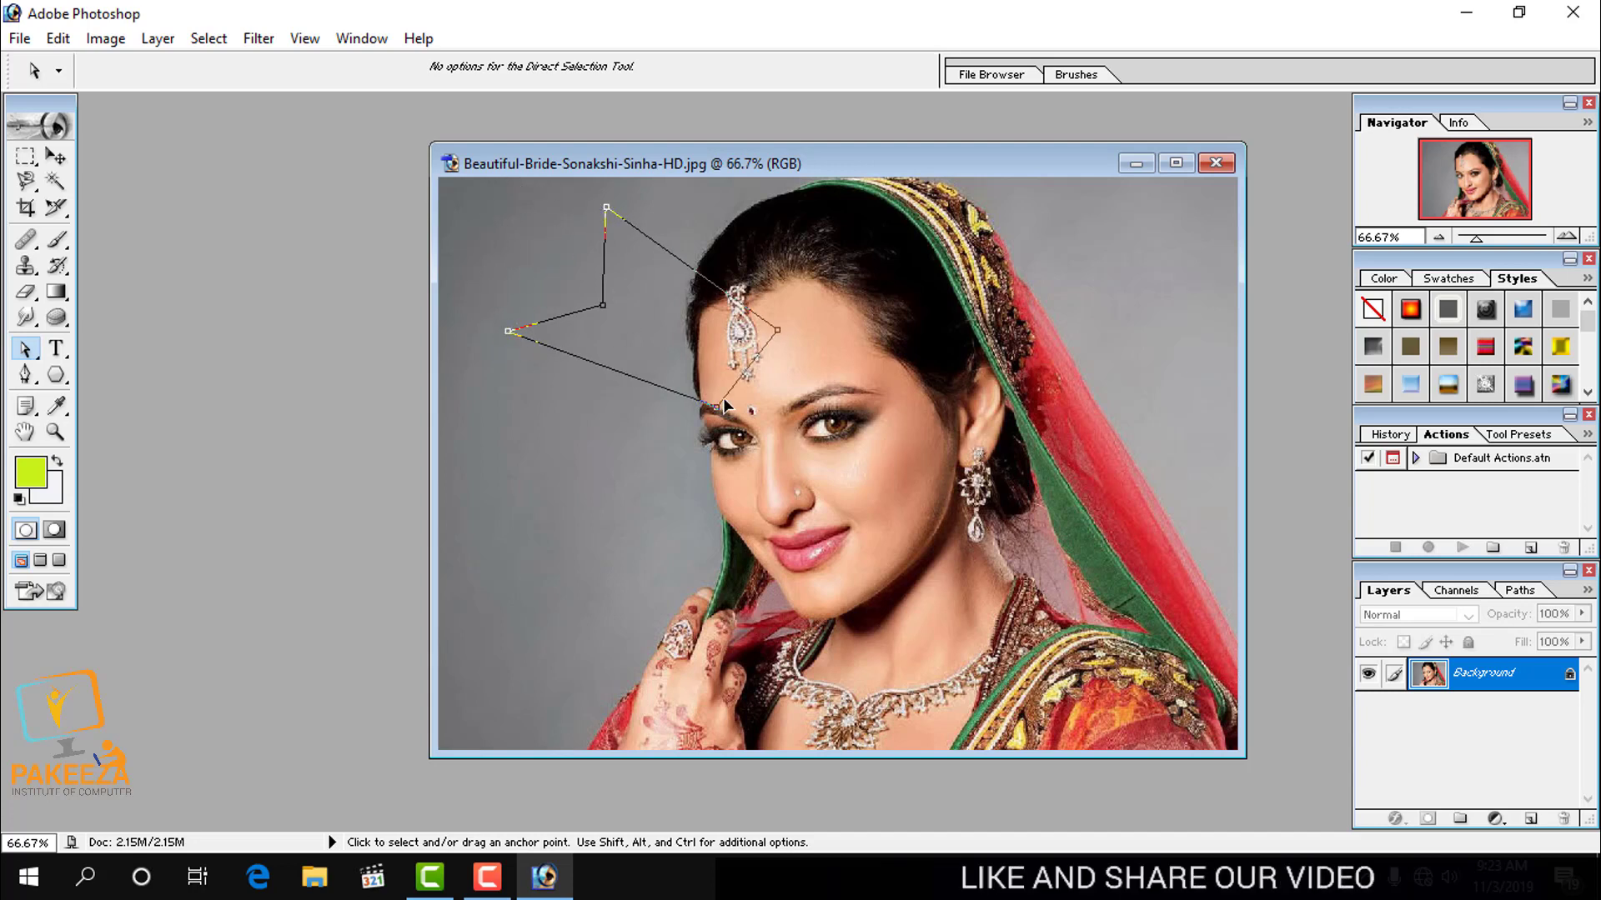
left_click(614, 364, "alt")
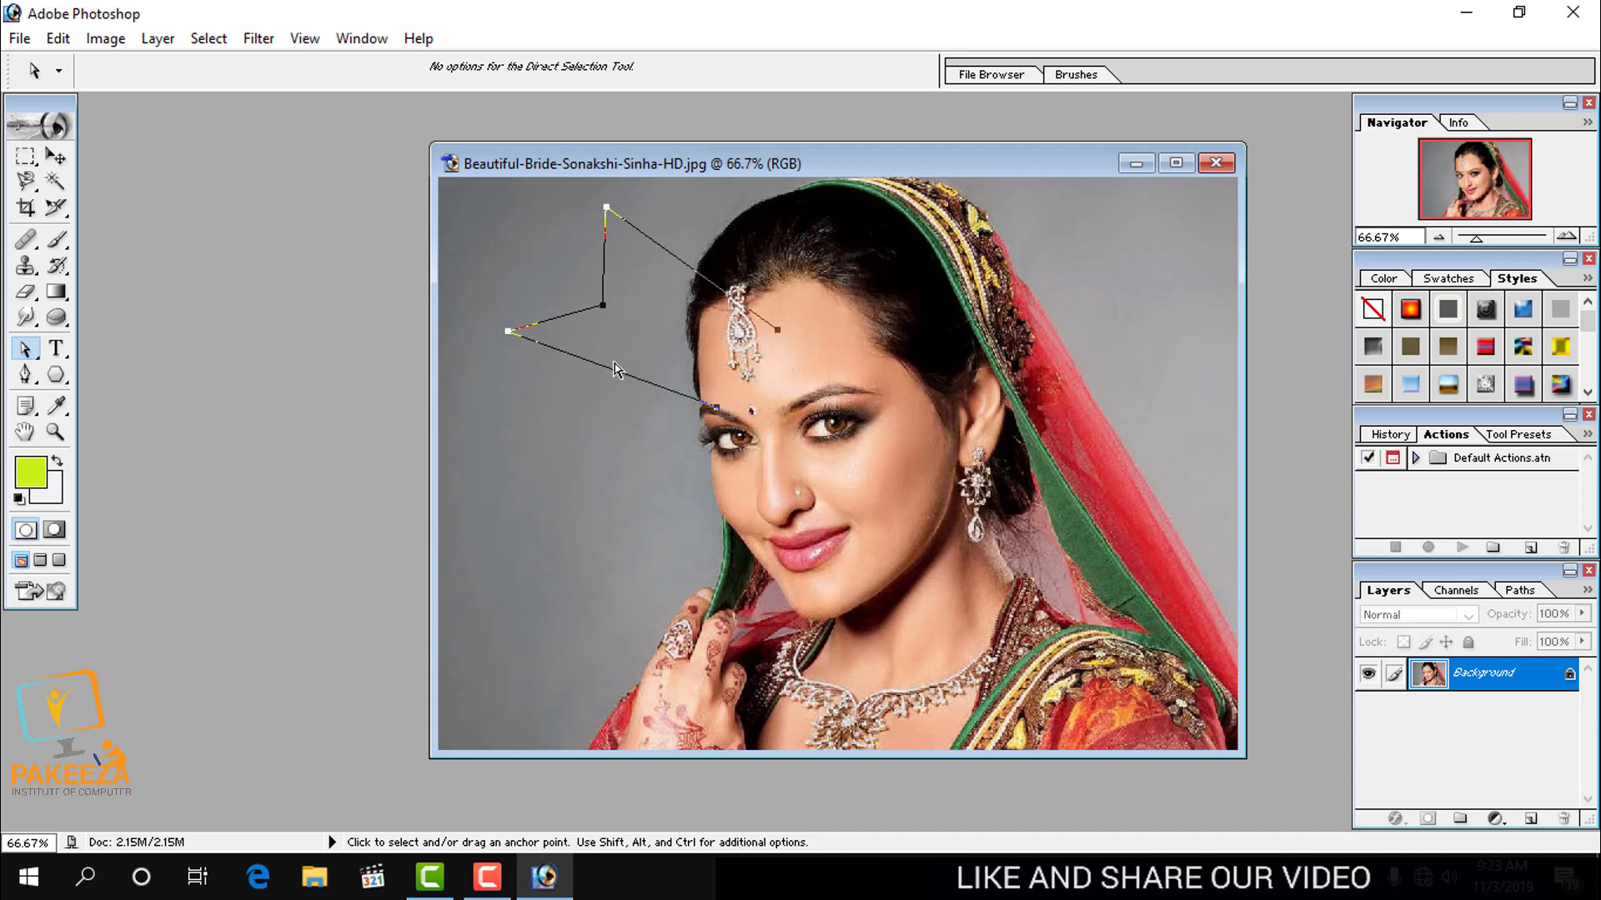
key("Delete")
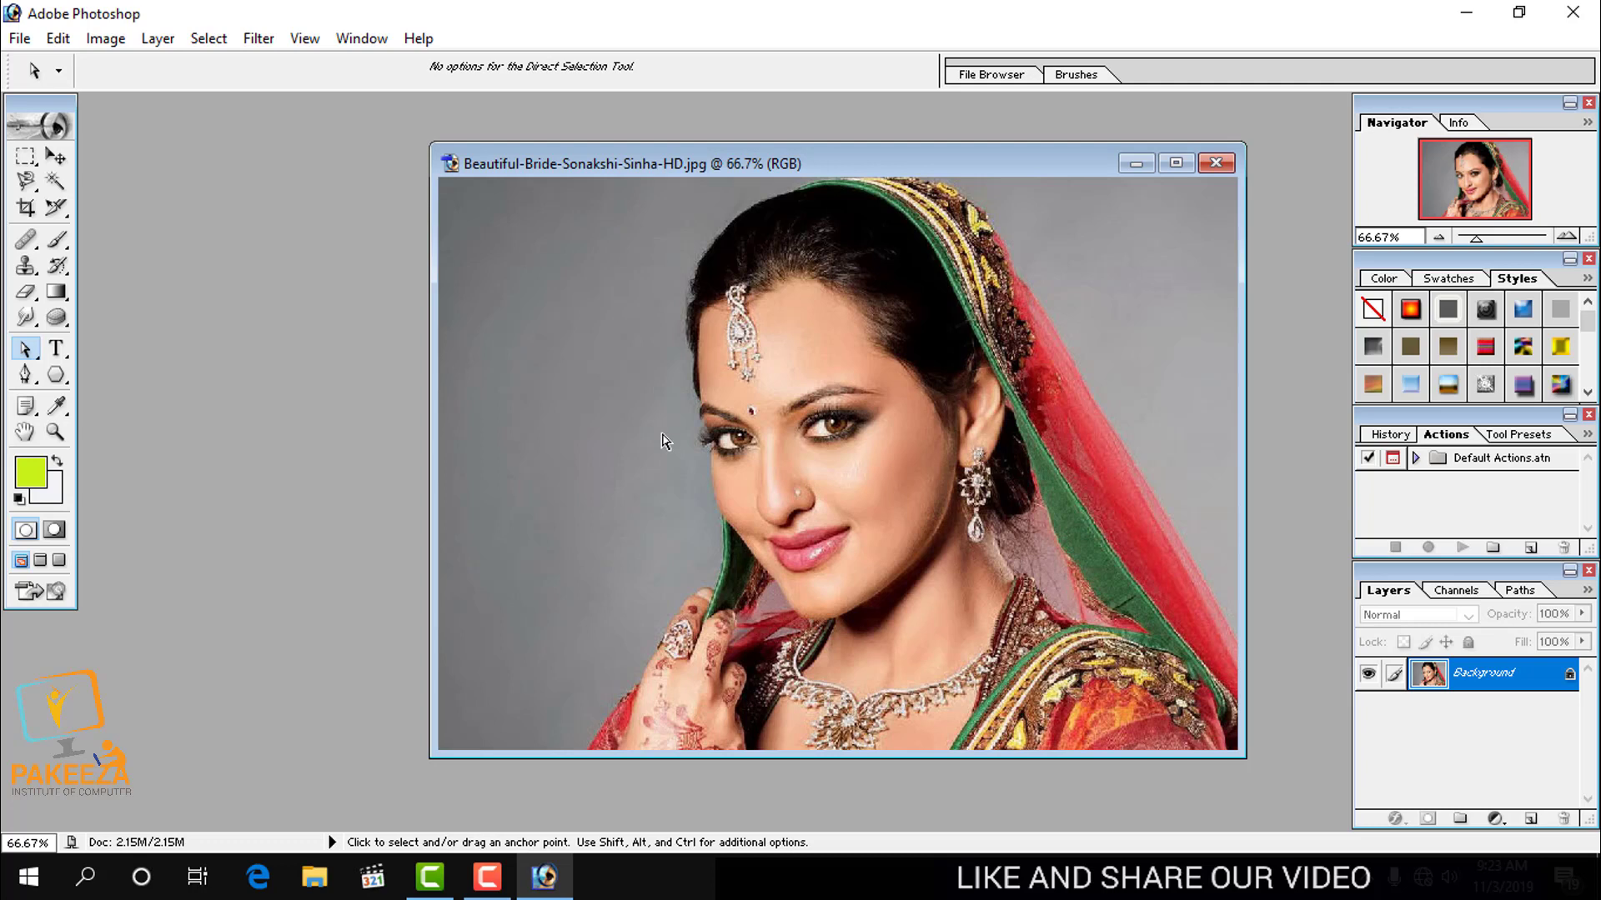
Step: Switch from the Polygon tool to the Custom Shape tool
left_click(56, 376)
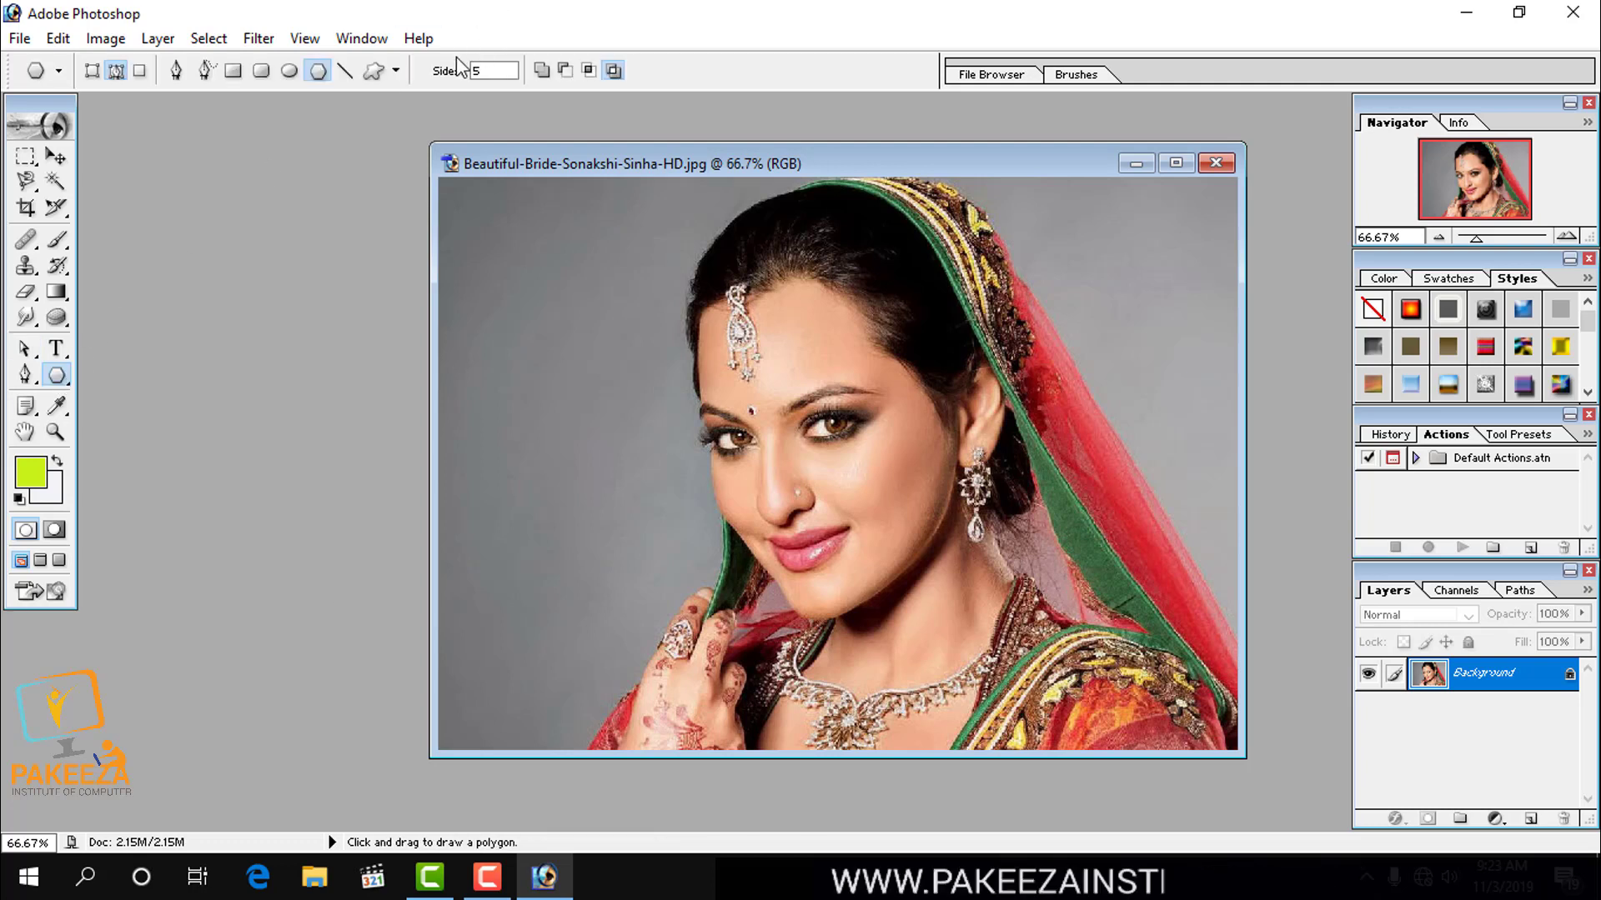
left_click(396, 72)
left_click(377, 72)
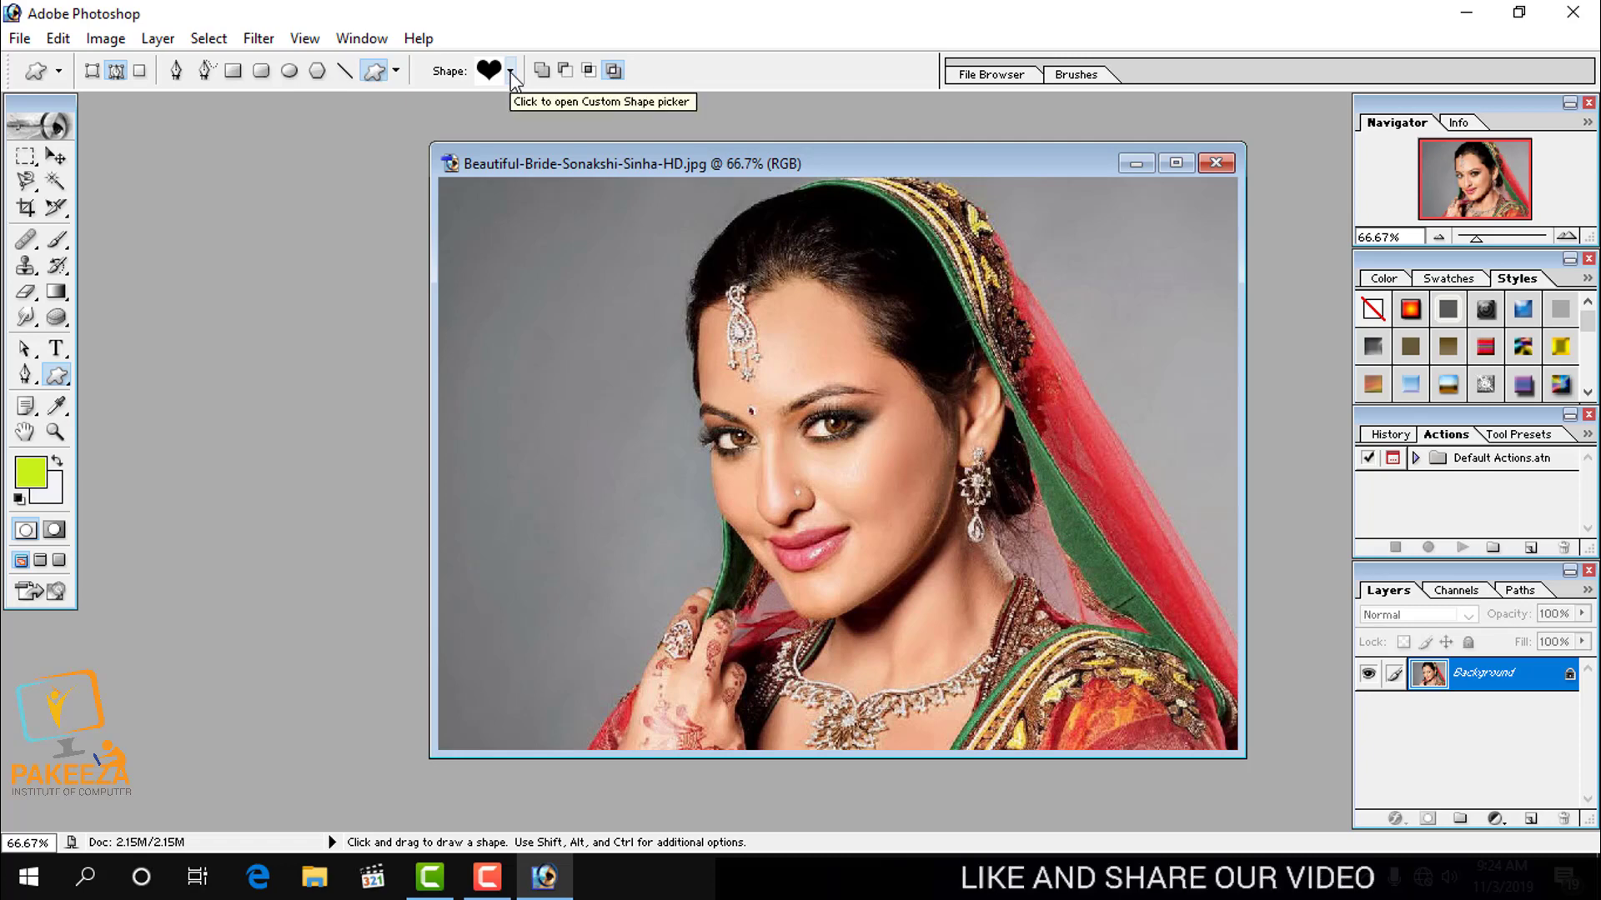
Step: Create a new blank document and position its window over the bride photo
double_click(539, 160)
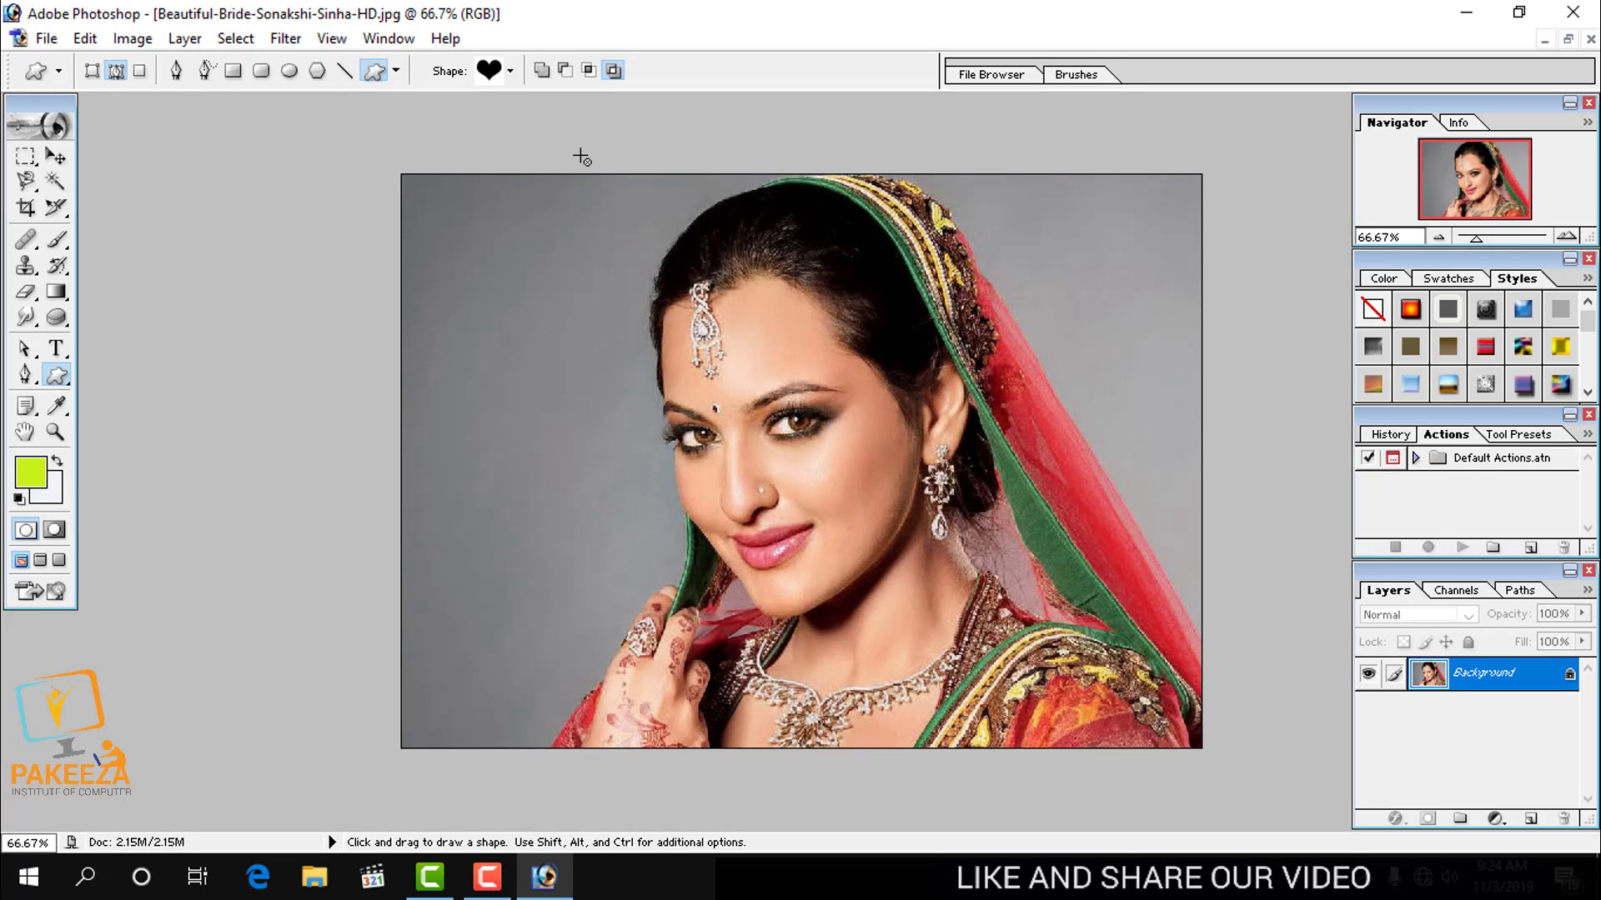
left_click(51, 49)
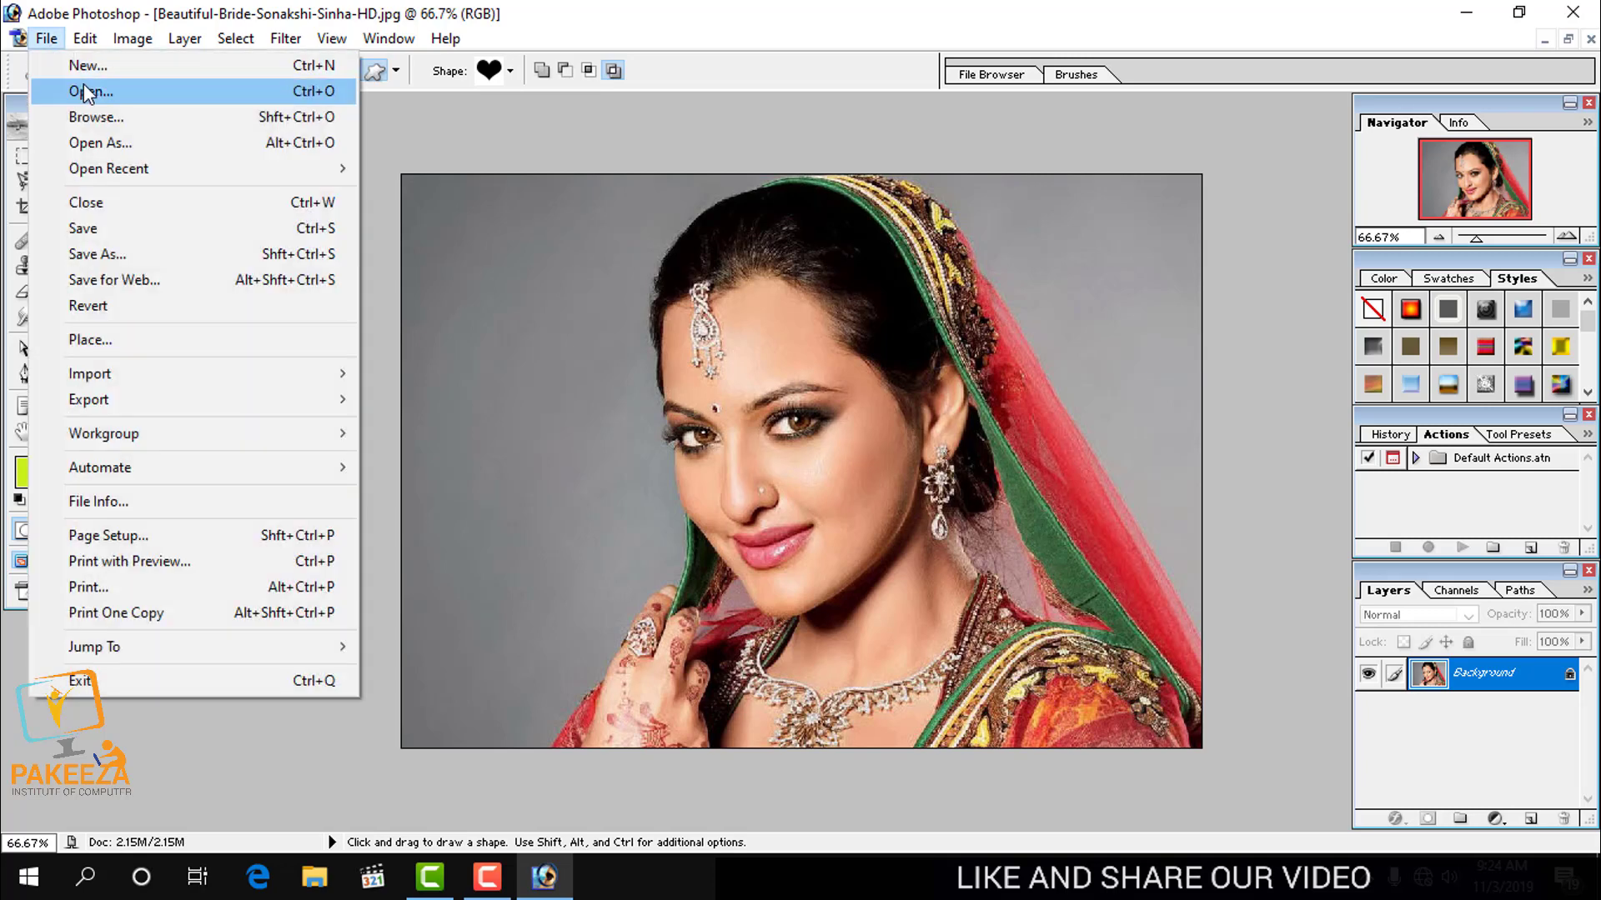
left_click(67, 65)
left_click(826, 265)
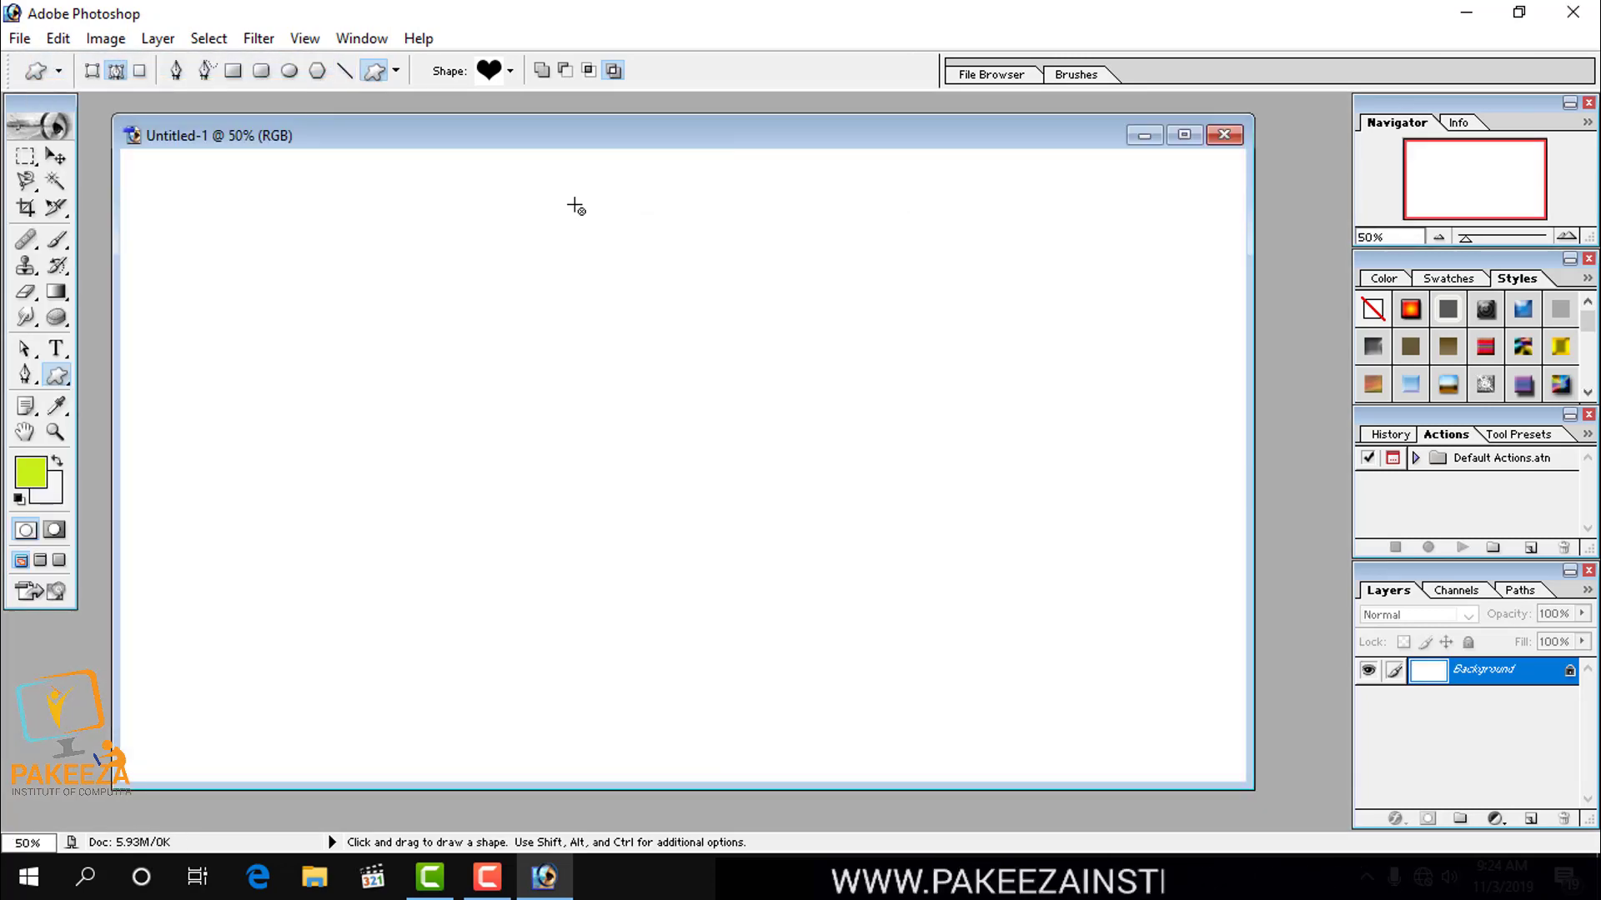
left_click_drag(496, 142, 868, 179)
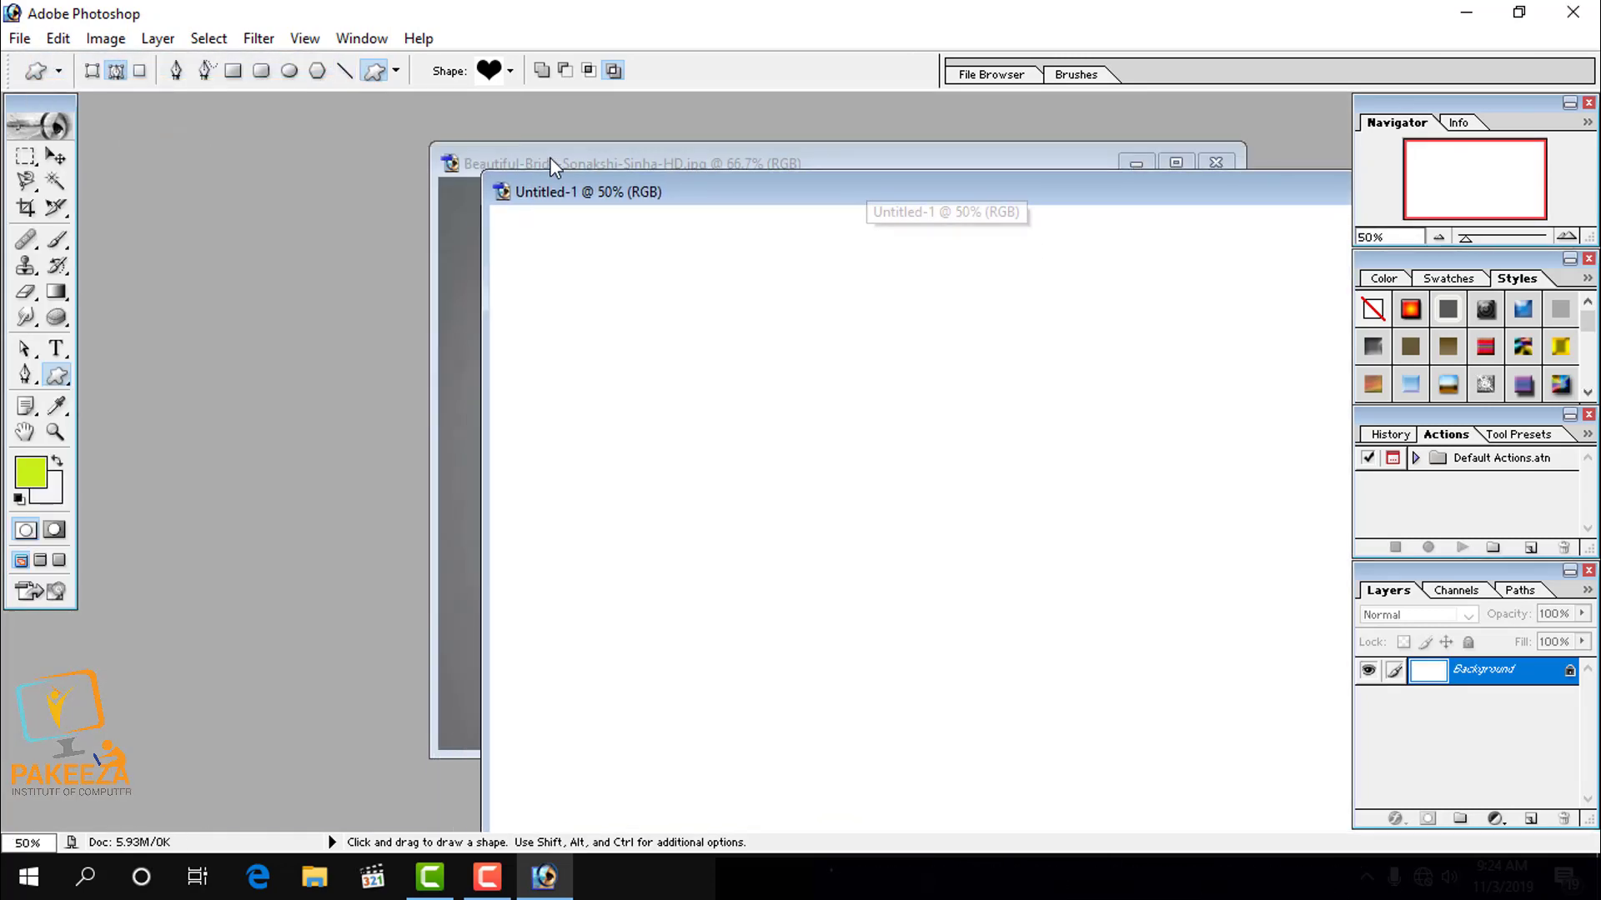
left_click_drag(626, 191, 576, 174)
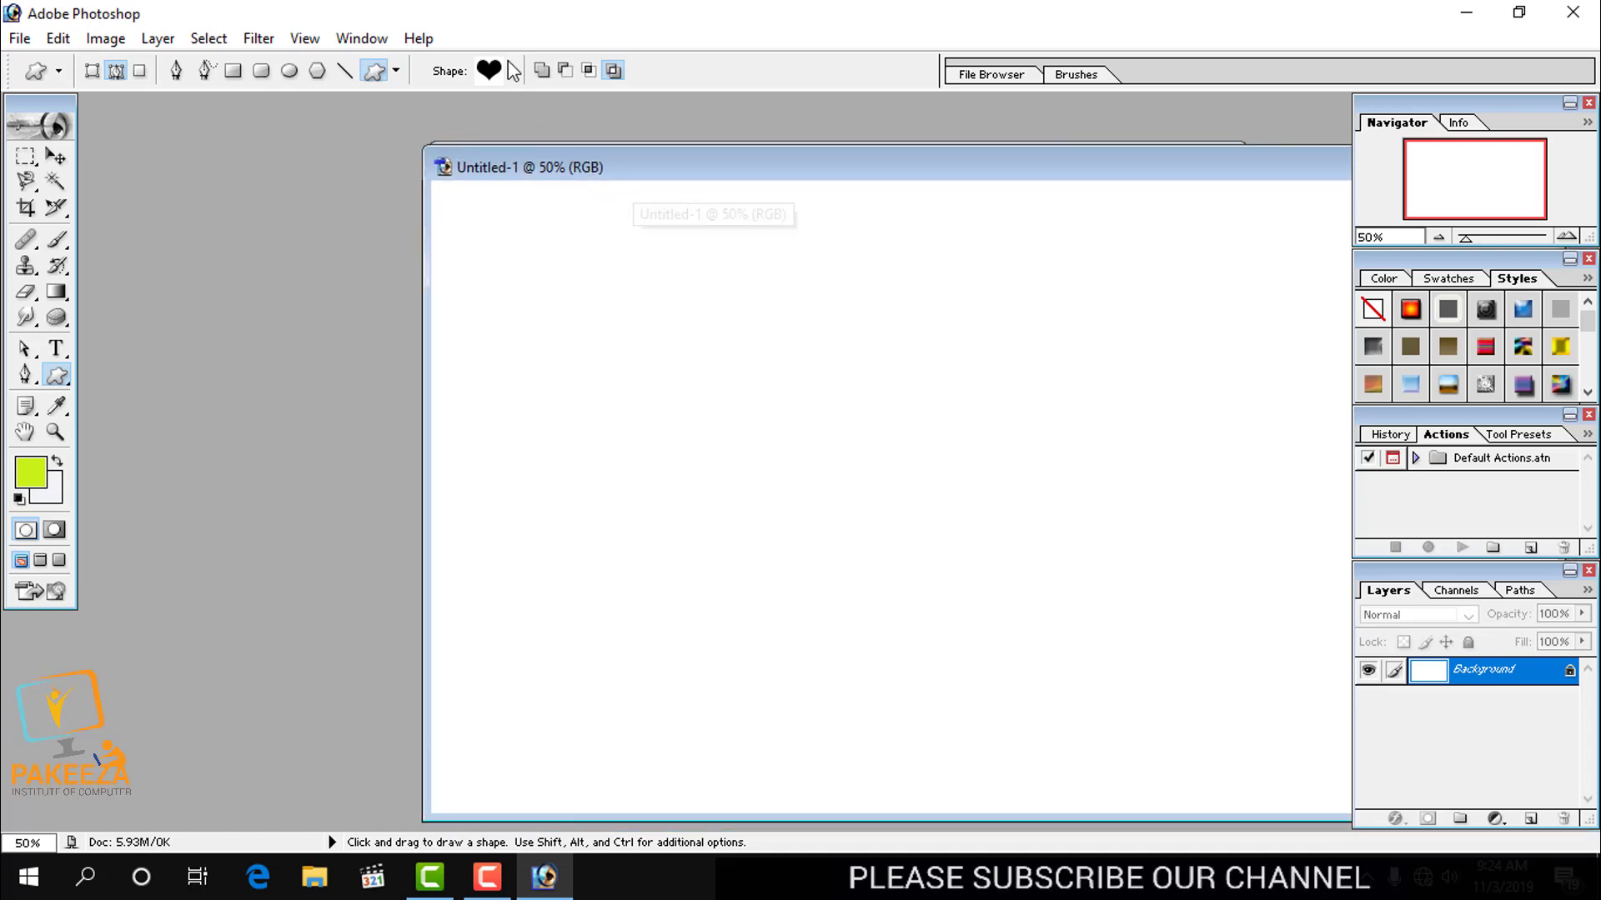
Step: Browse the custom shapes, try drawing a freely proportioned heart path near the canvas center, and undo it
left_click(509, 71)
left_click(509, 72)
left_click(509, 72)
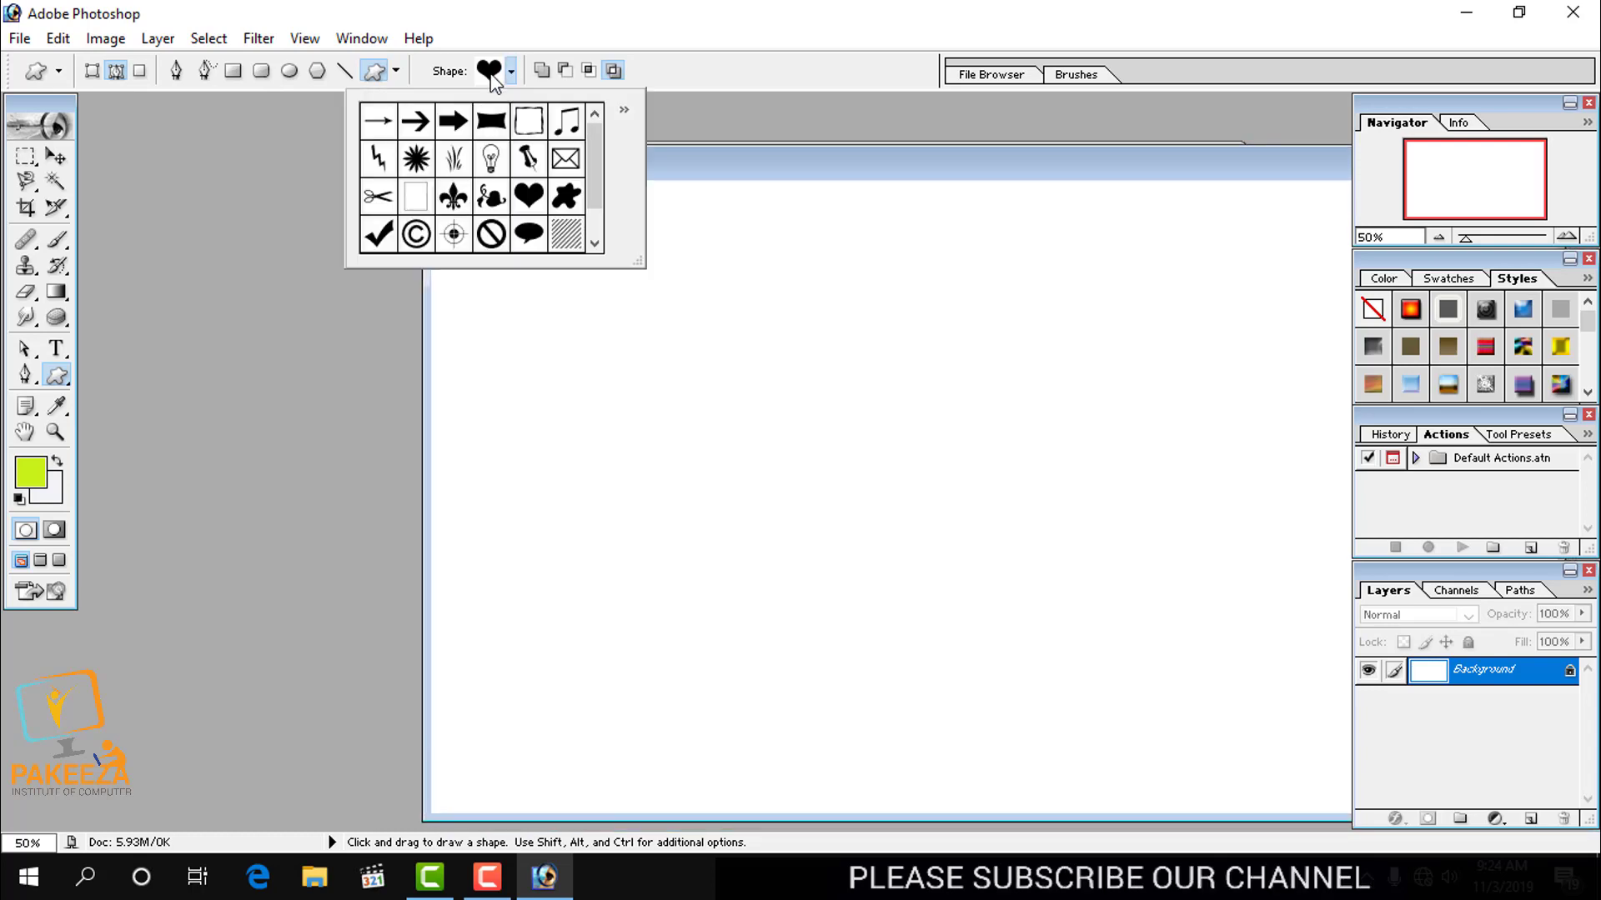
left_click_drag(670, 349, 948, 648)
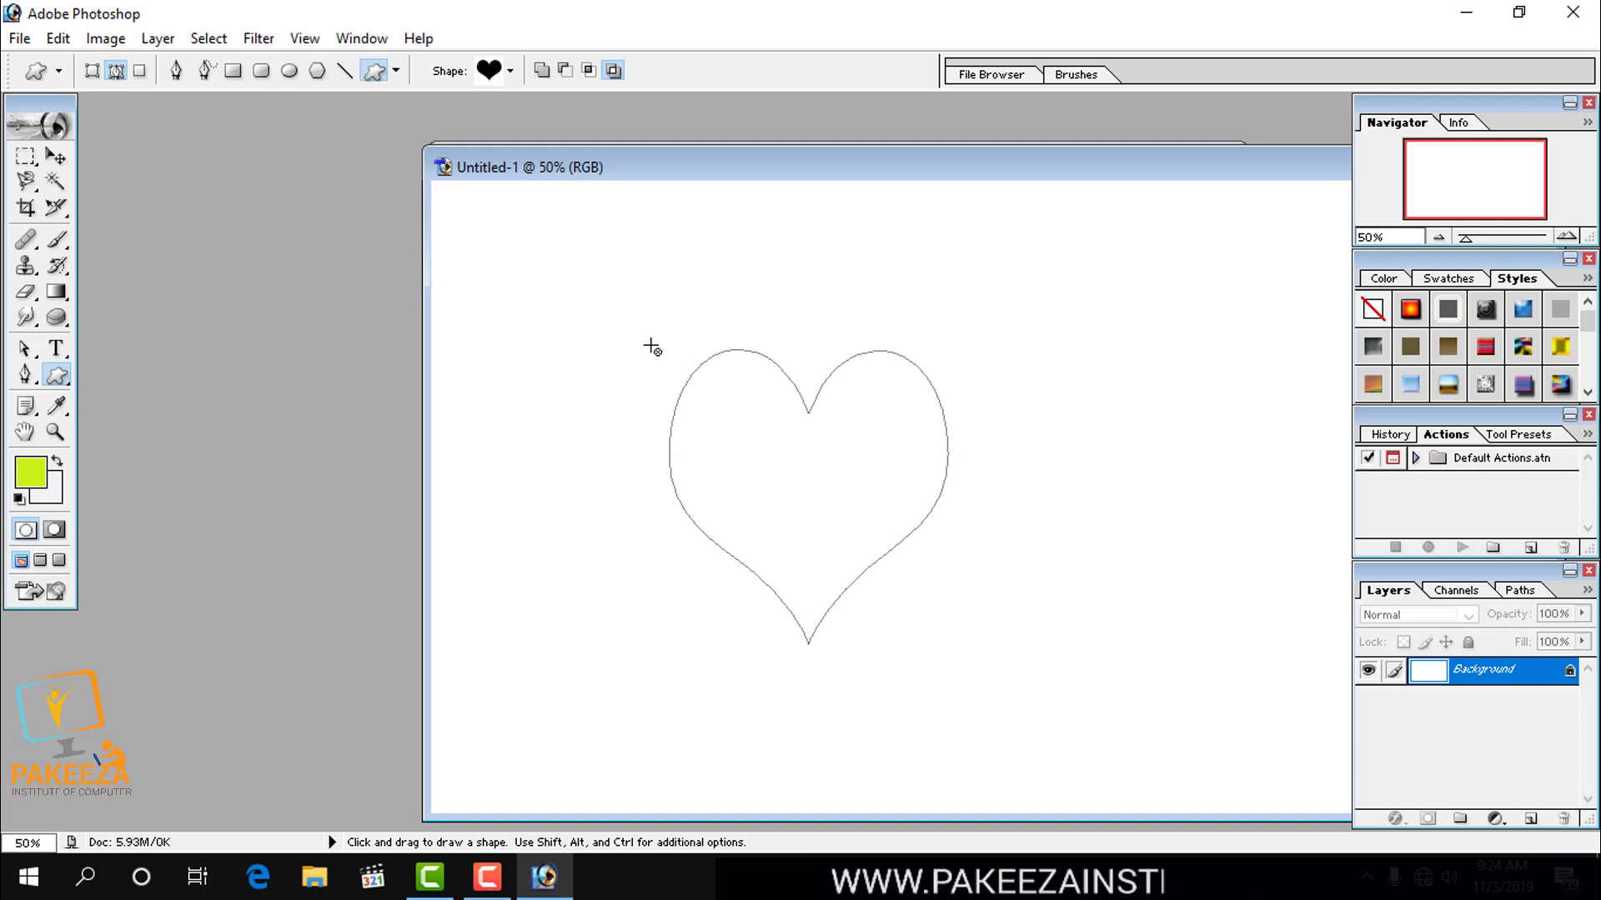
key("ctrl+z")
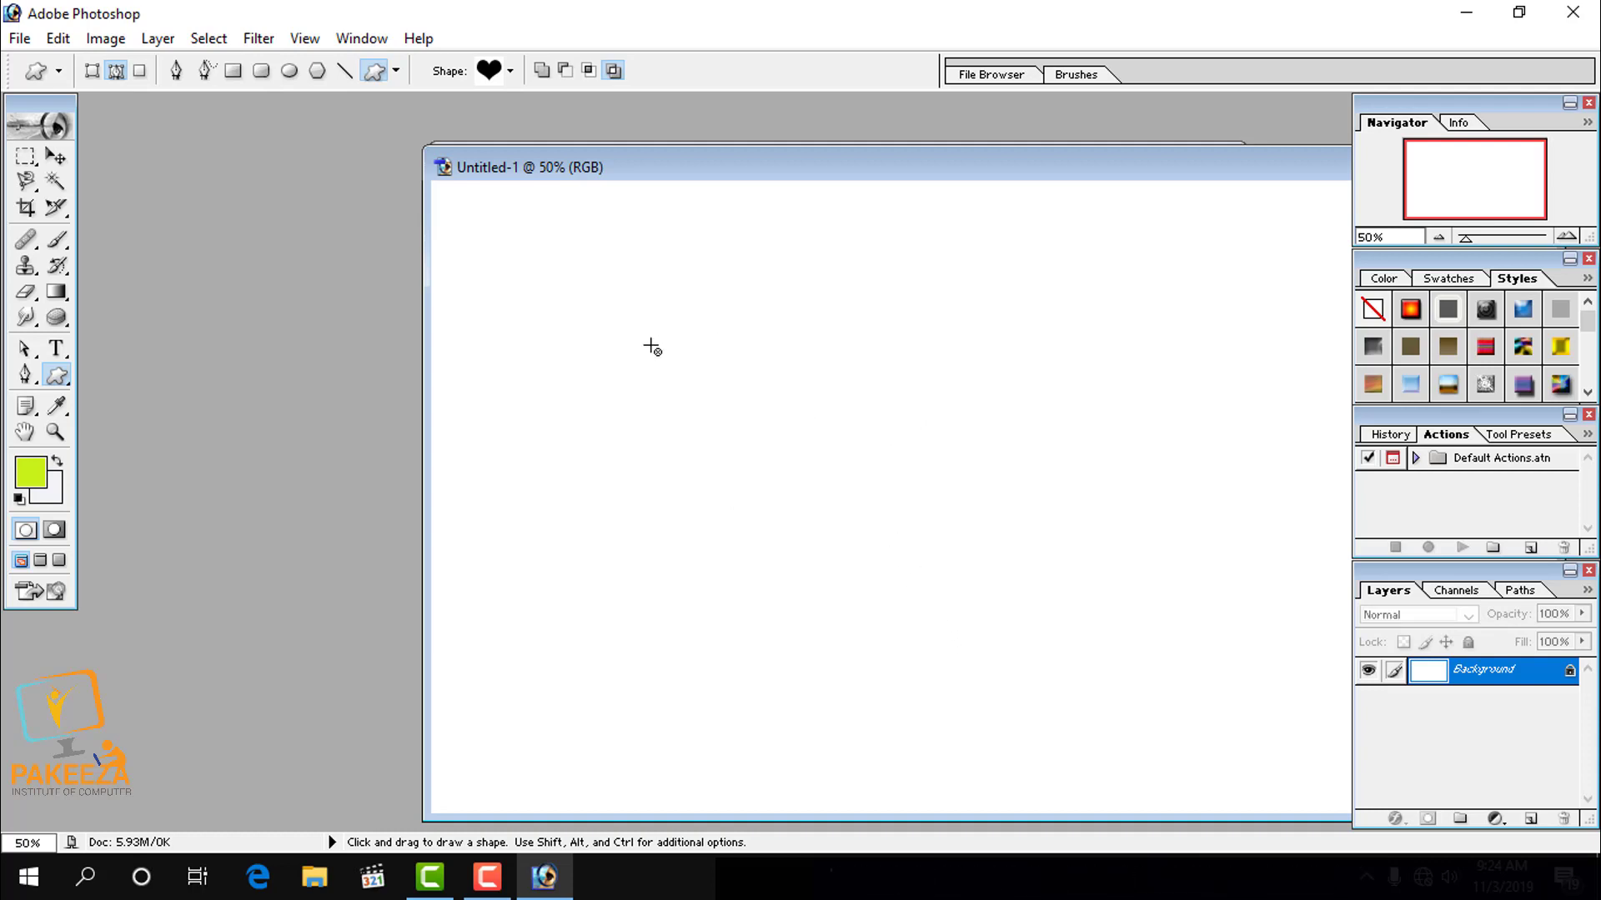
Step: Draw a heart path constrained to its native proportions in the canvas's upper-left area and convert it into a selection
key("shift")
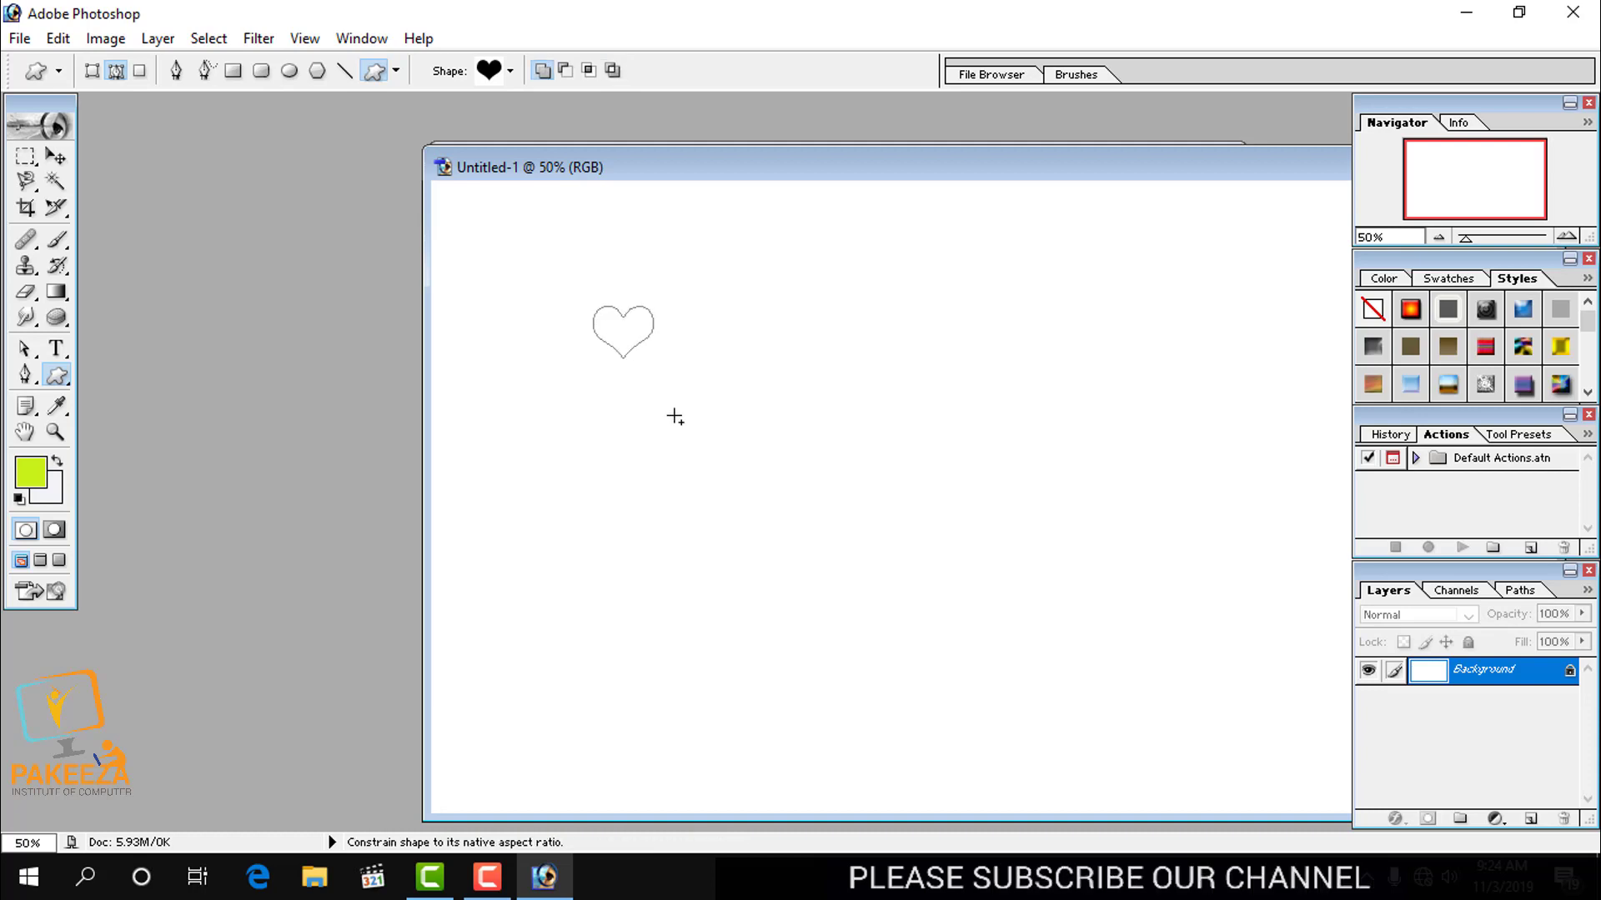
left_click_drag(675, 417, 851, 619)
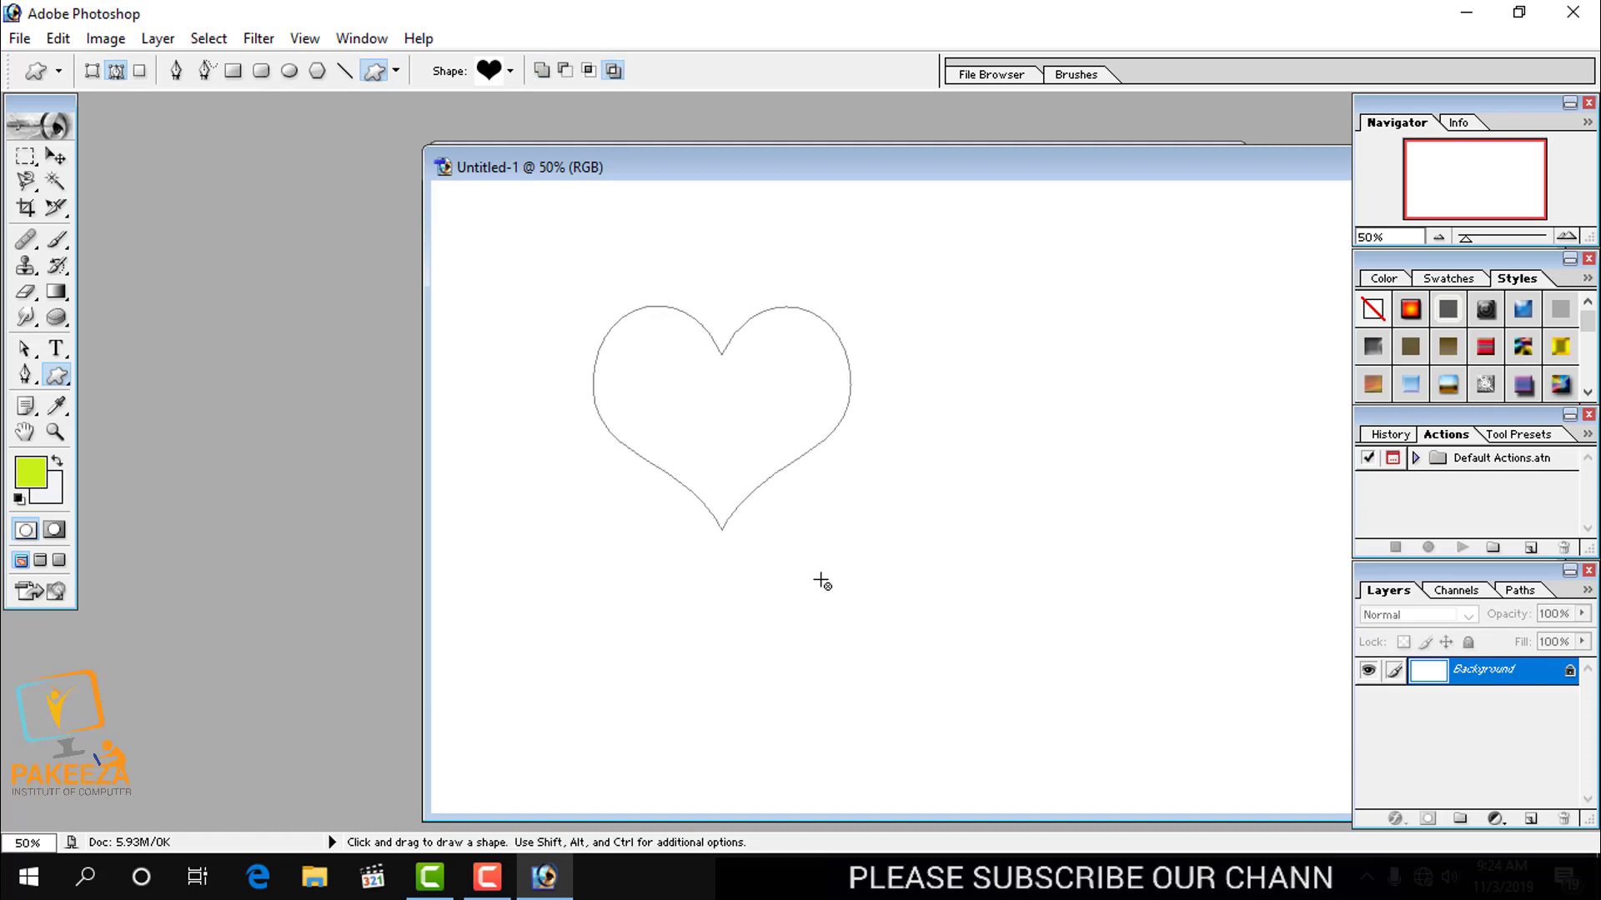
left_click_drag(772, 157, 648, 130)
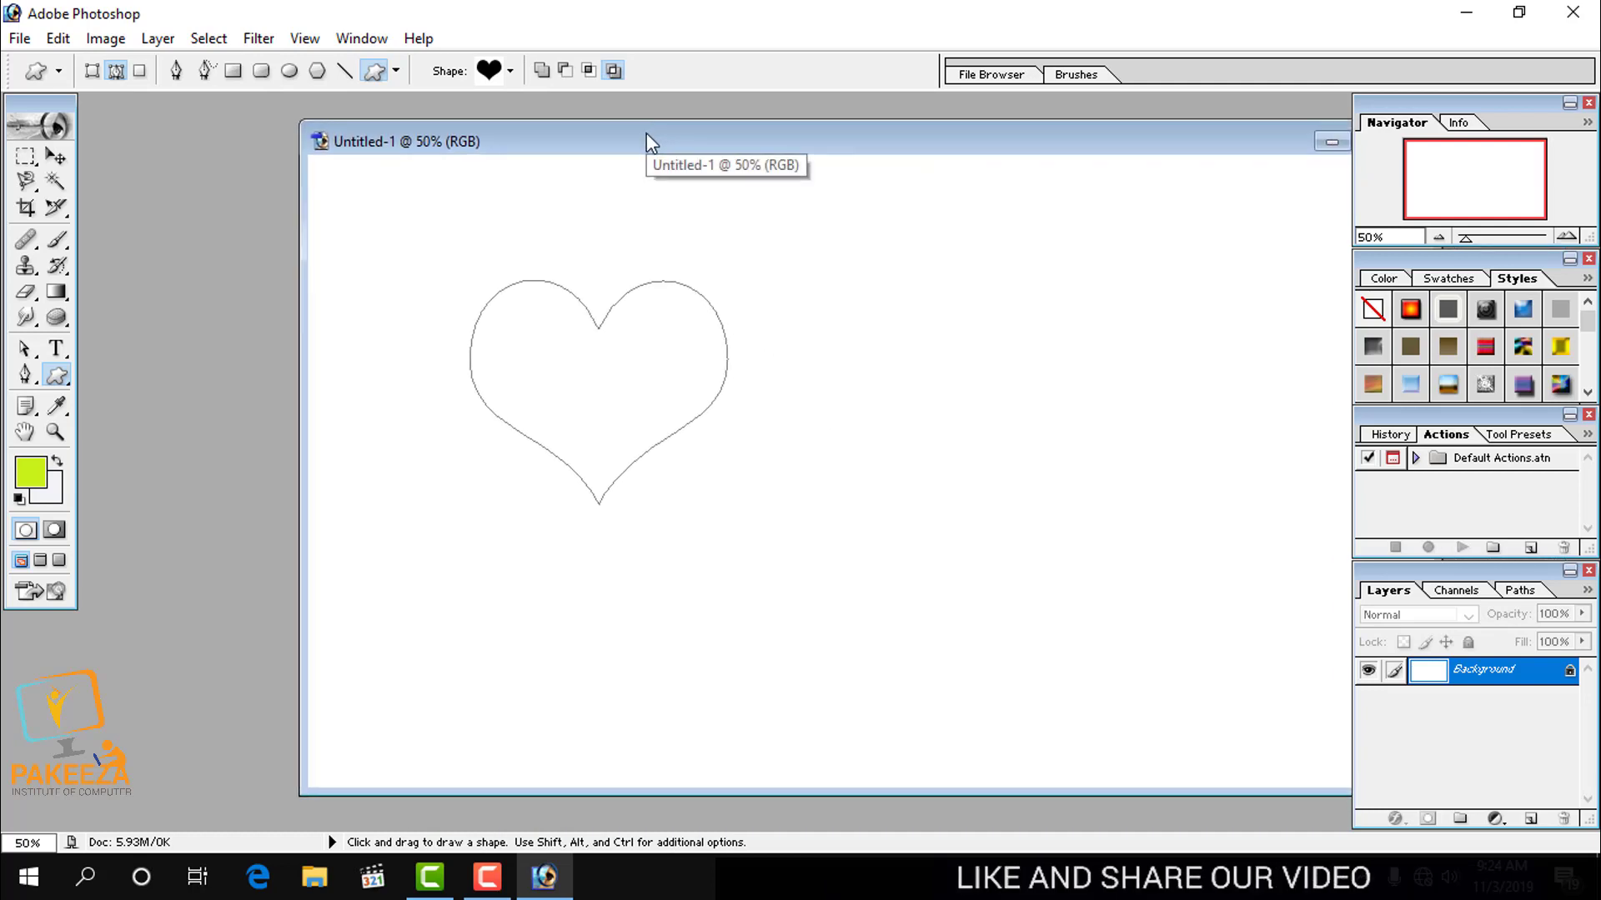
key("ctrl")
key("ctrl+Return")
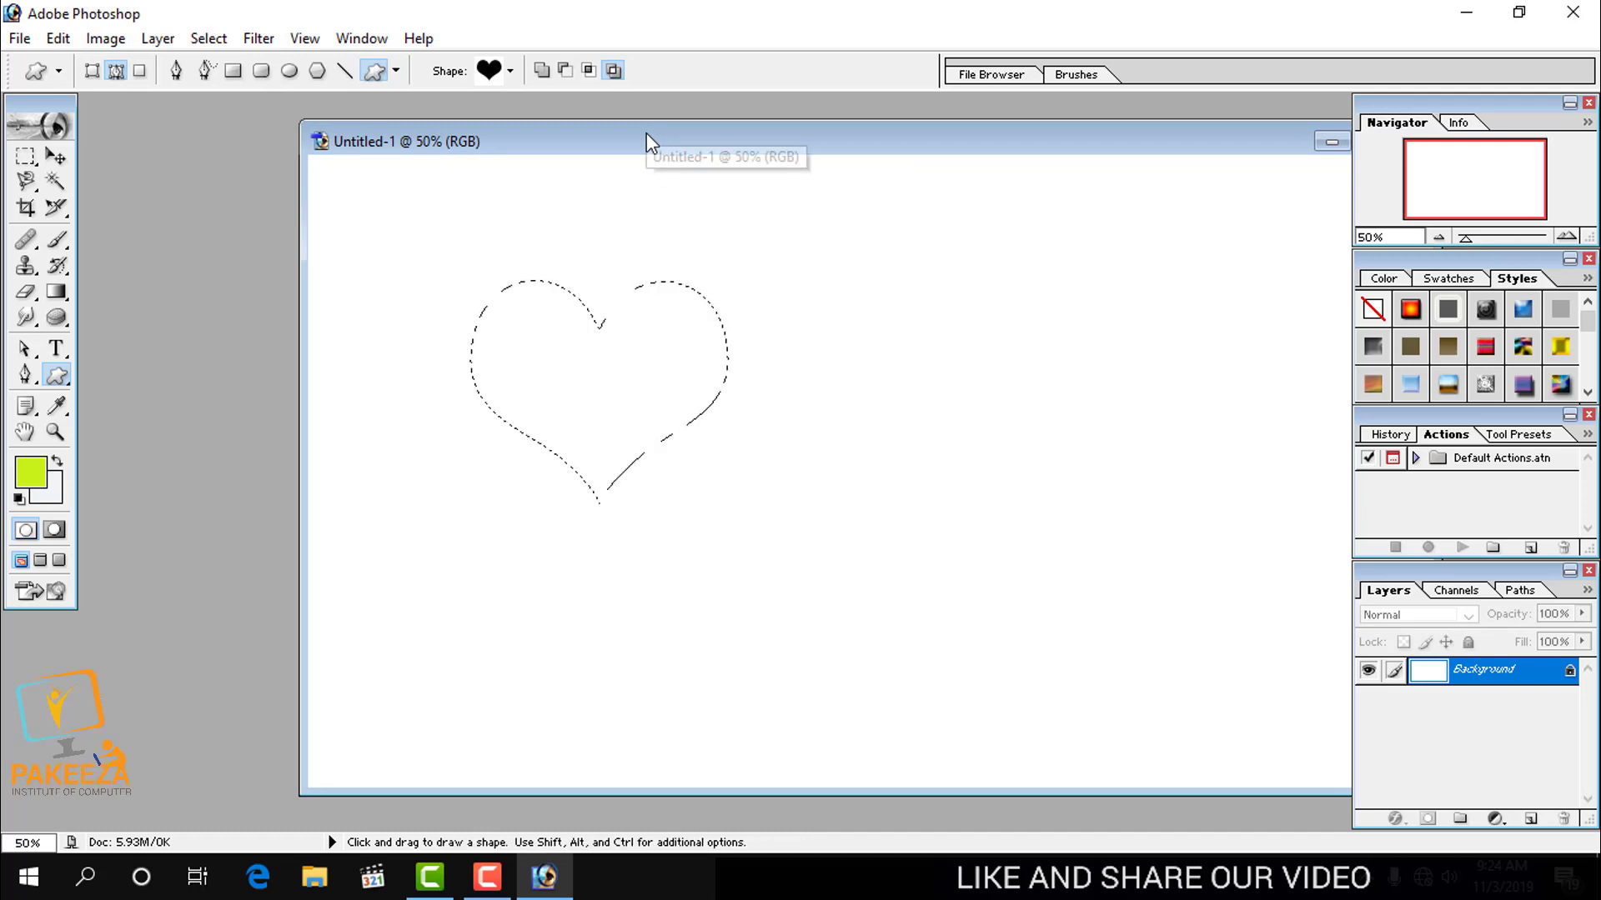
Step: Try a 9 px centered yellow-green stroke around the heart selection and undo it
left_click(24, 159)
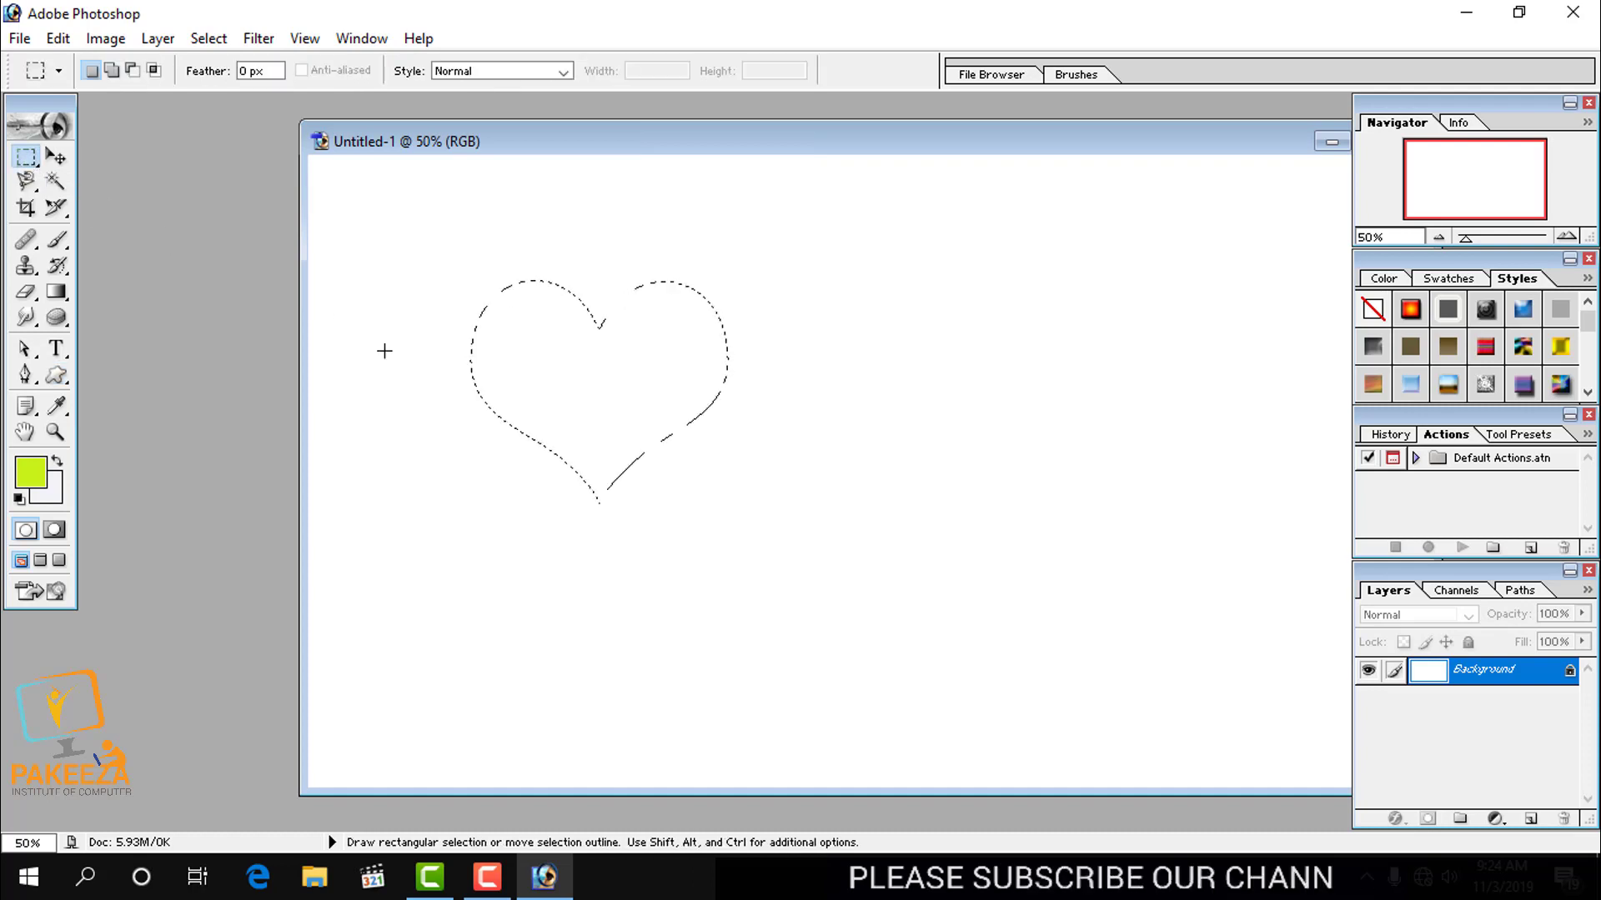
right_click(533, 372)
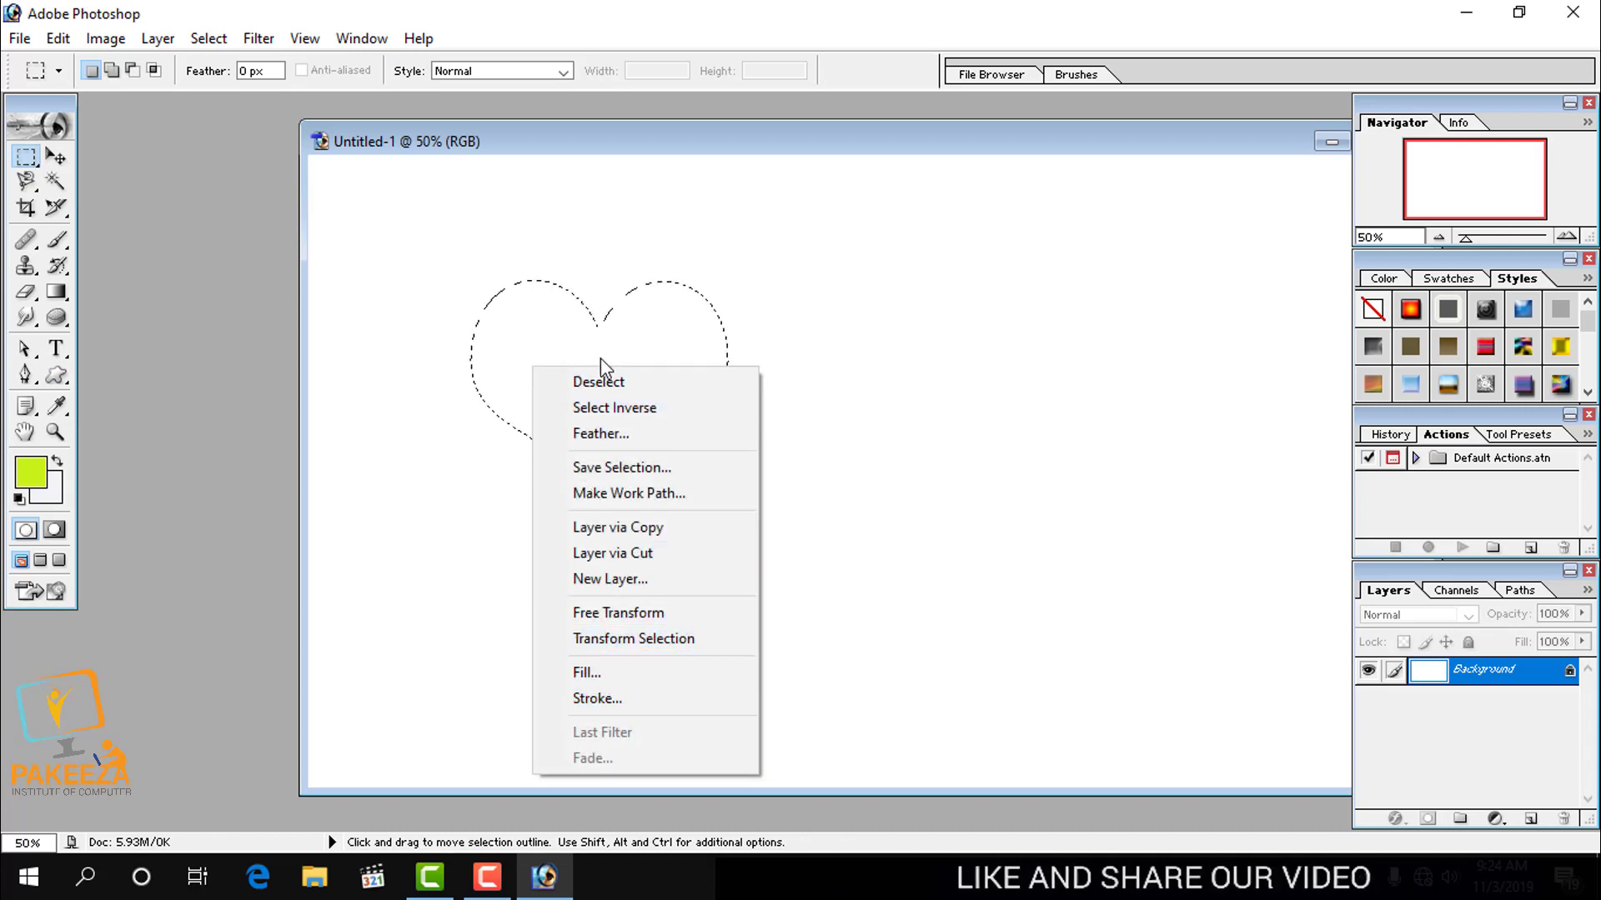
left_click(611, 701)
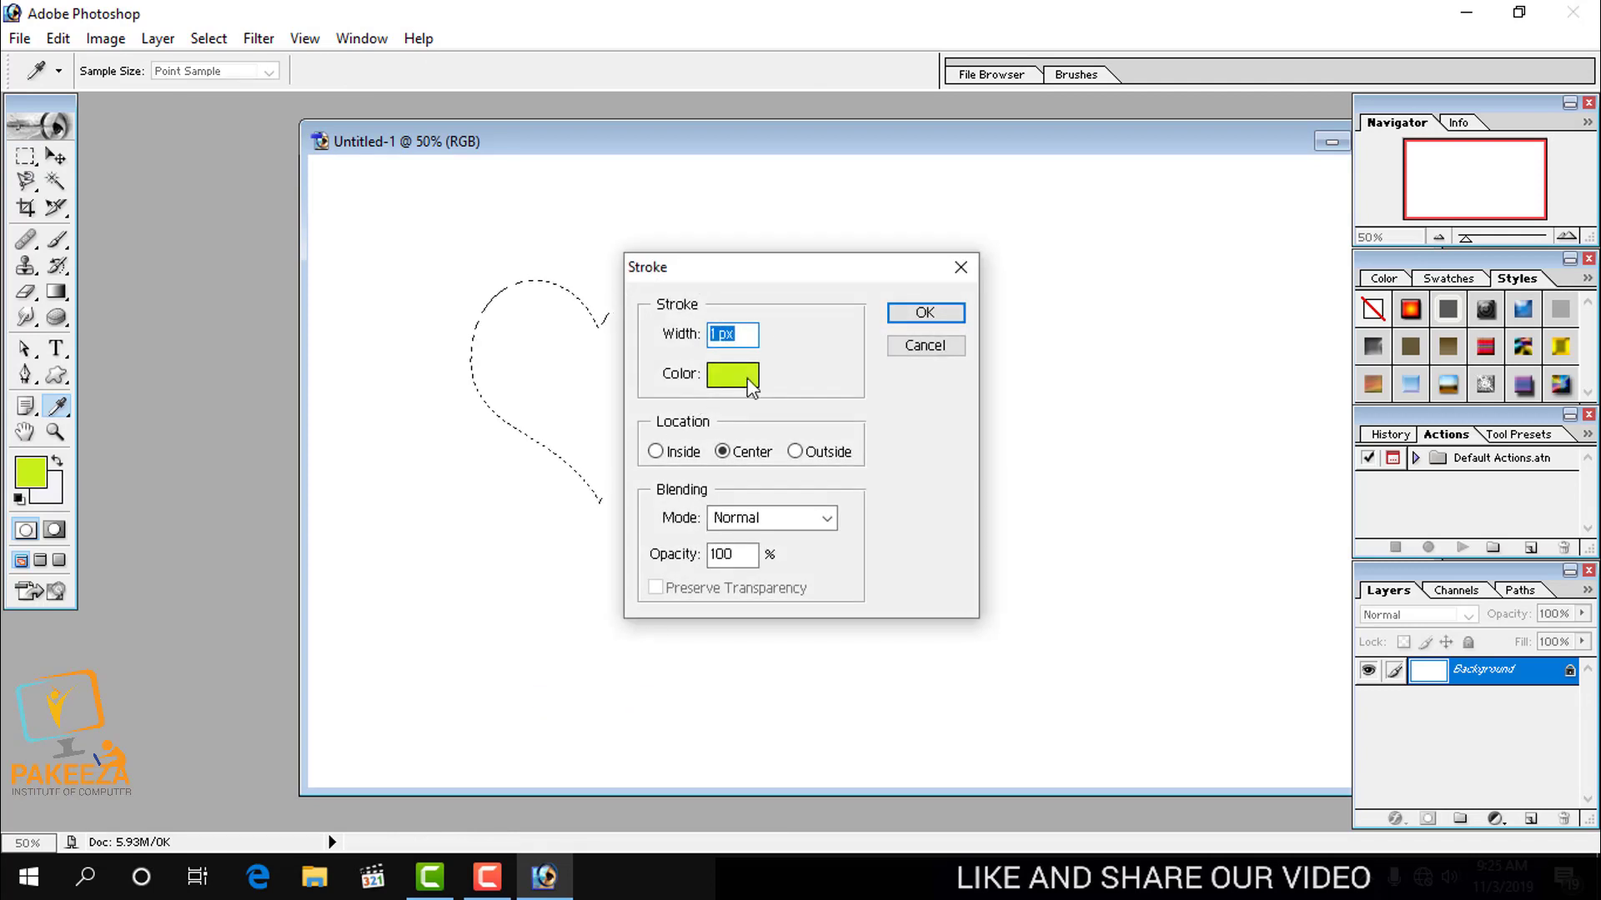
left_click_drag(713, 333, 705, 337)
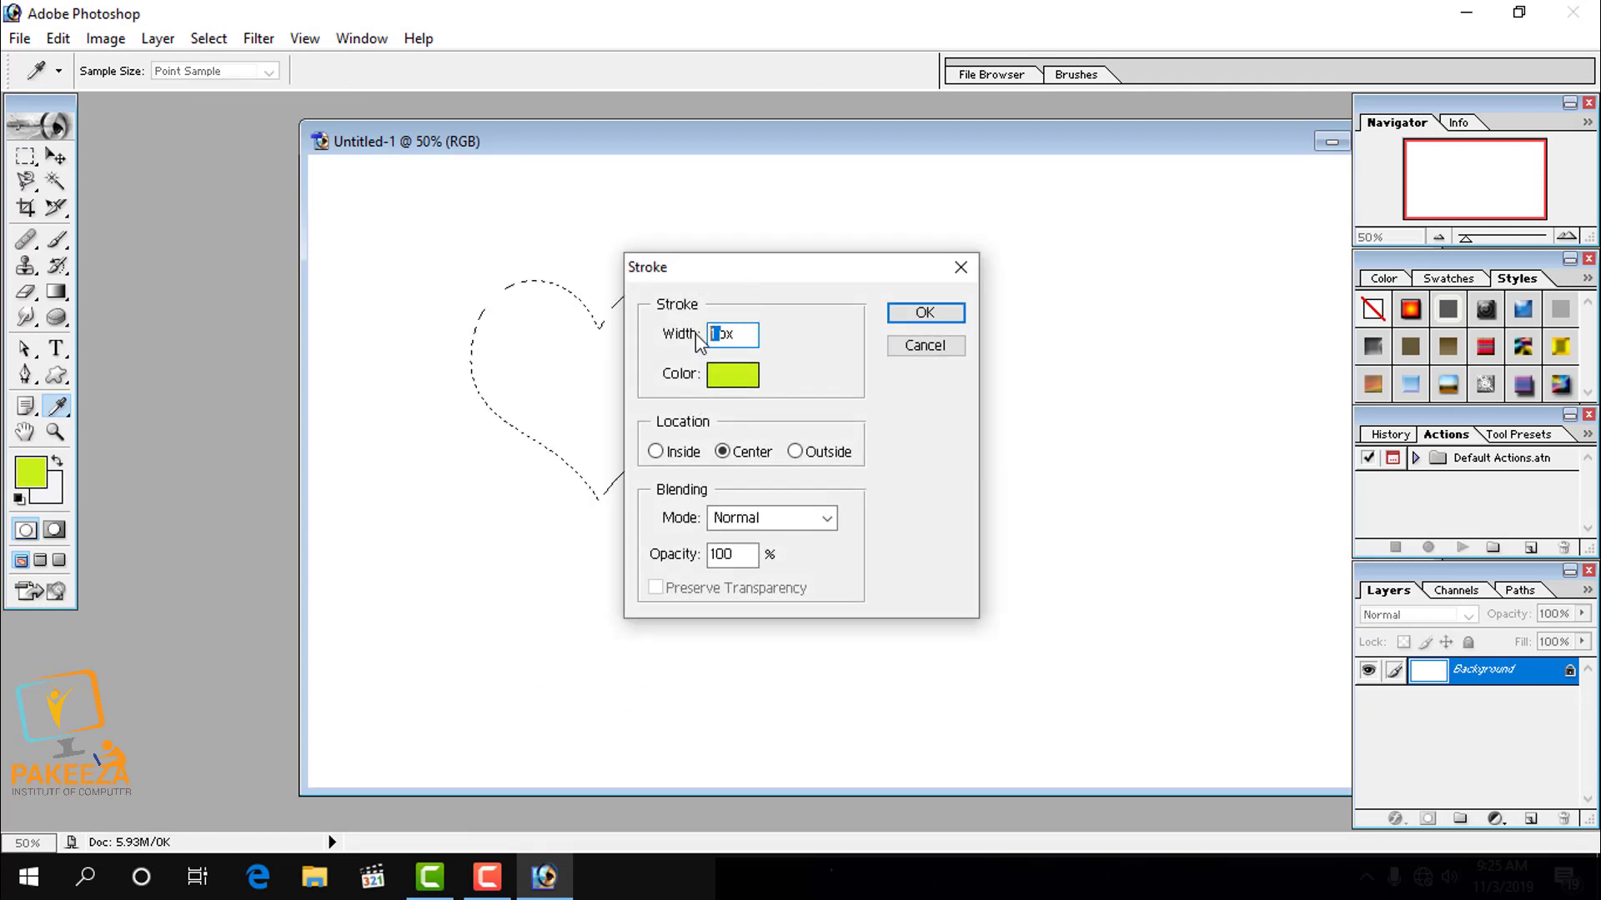
type("9")
key("Return")
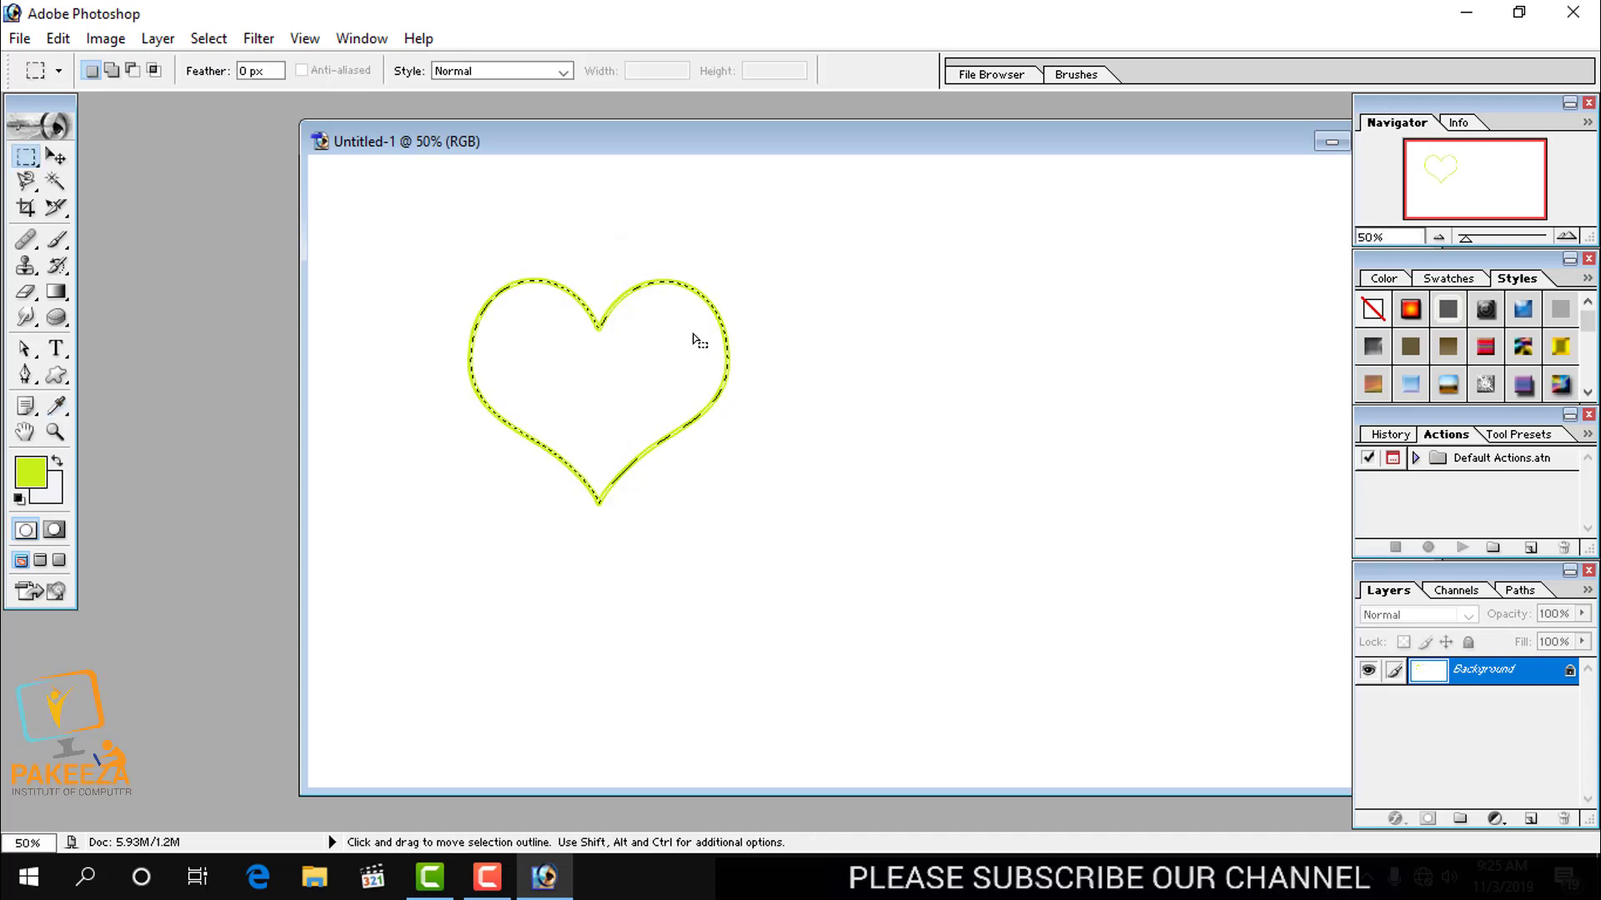
key("z")
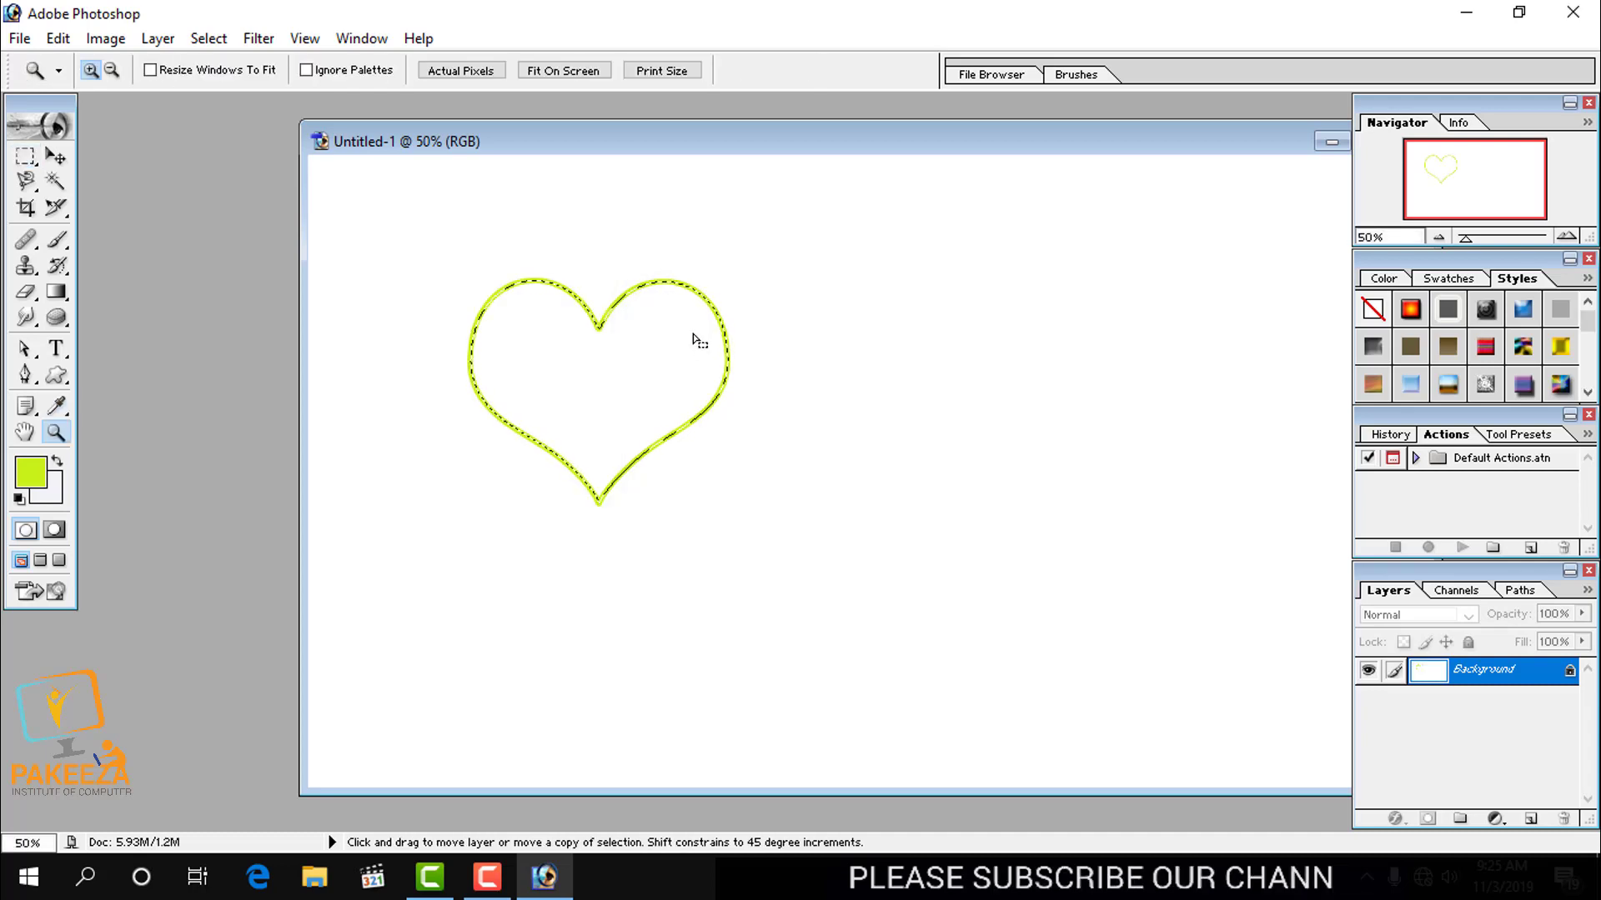
key("ctrl+z")
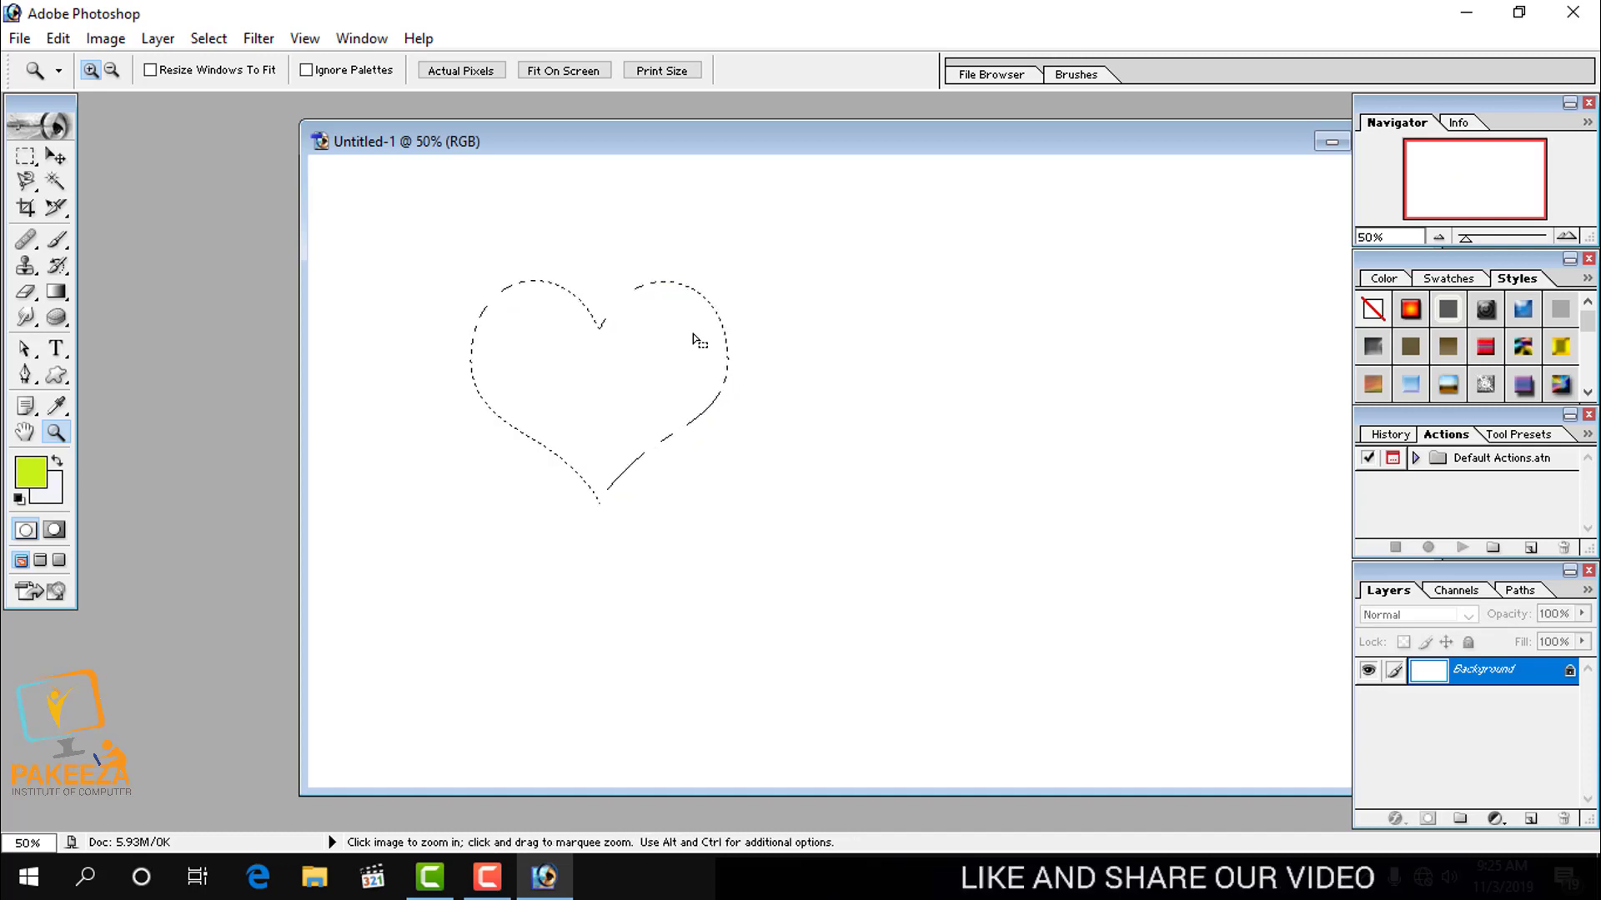
Step: Fill the heart selection with the dark-haired woman photo pattern at 100% opacity in Normal mode
left_click(25, 156)
right_click(568, 360)
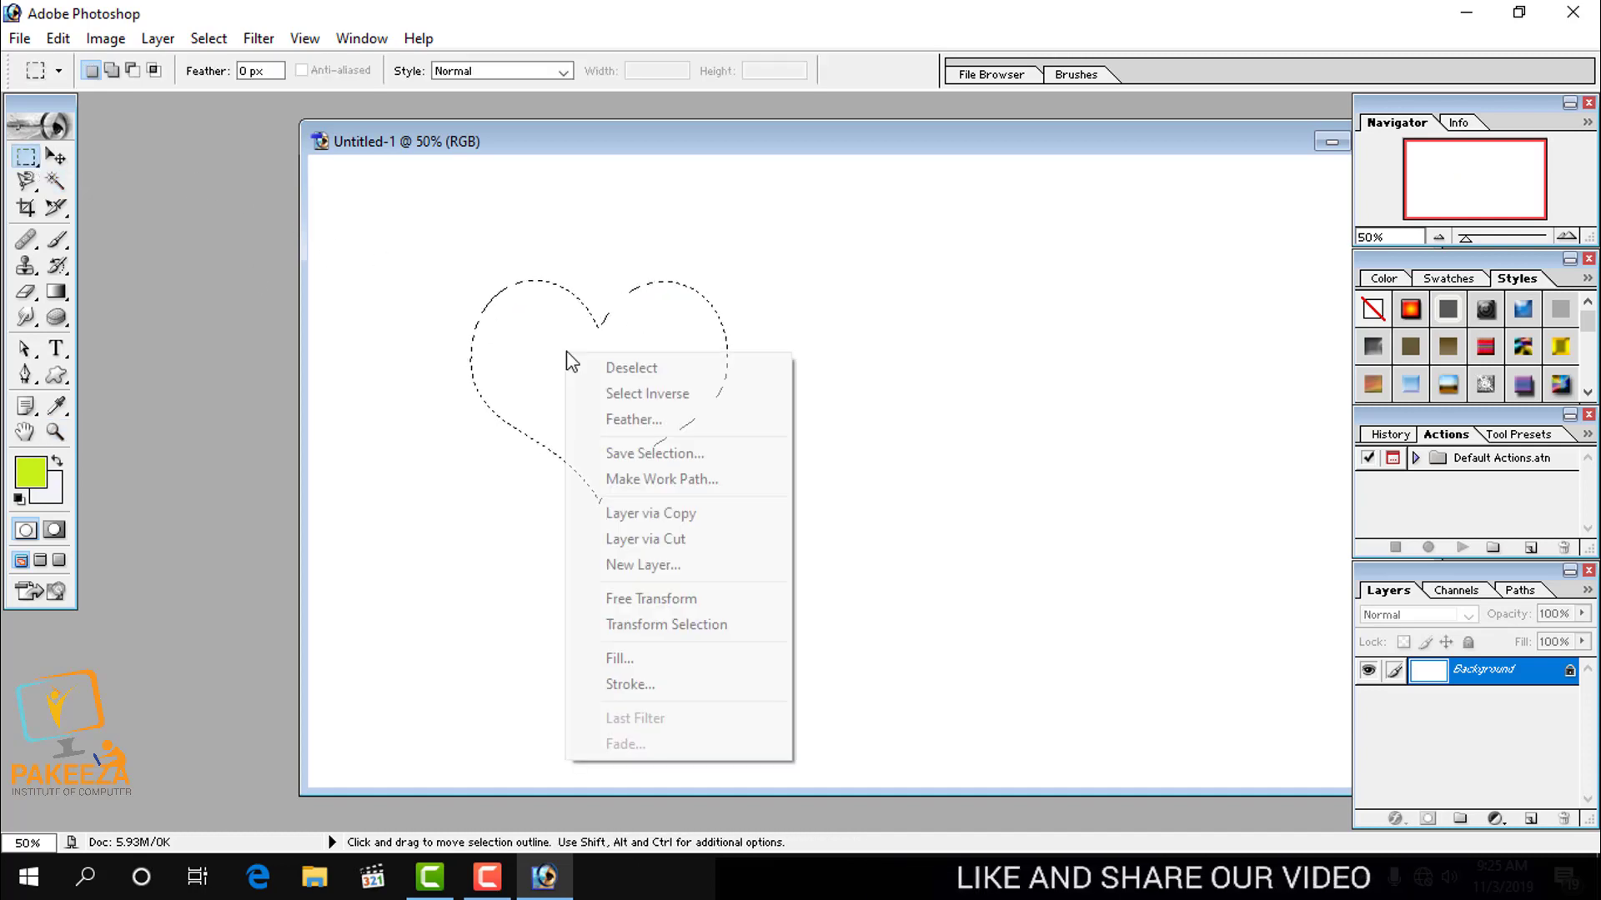
left_click(617, 659)
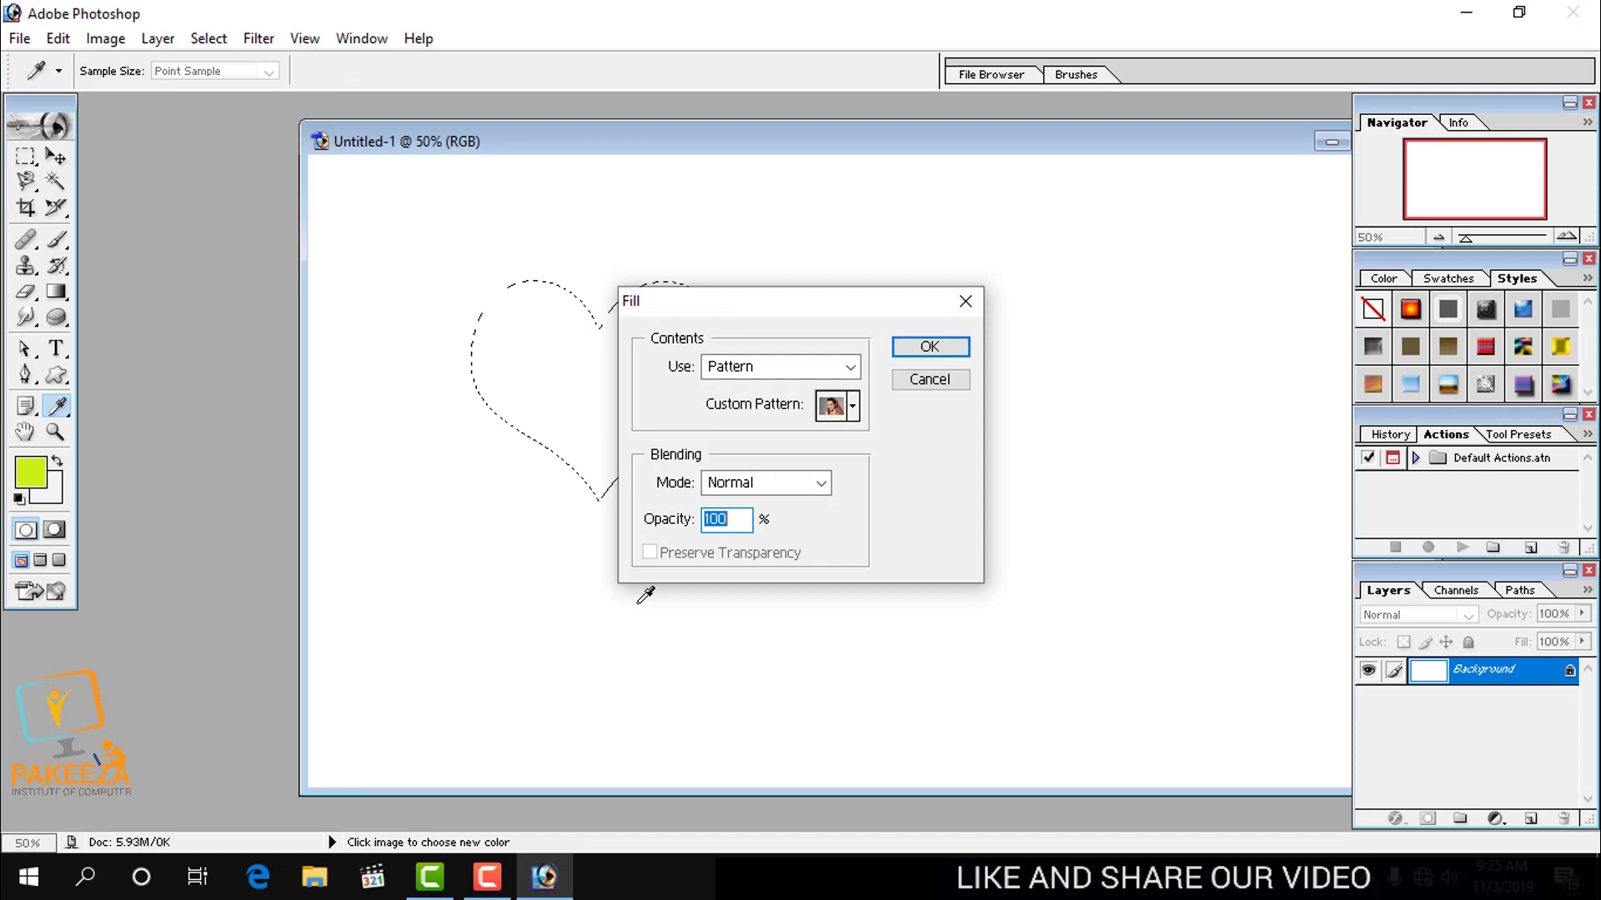
left_click(852, 406)
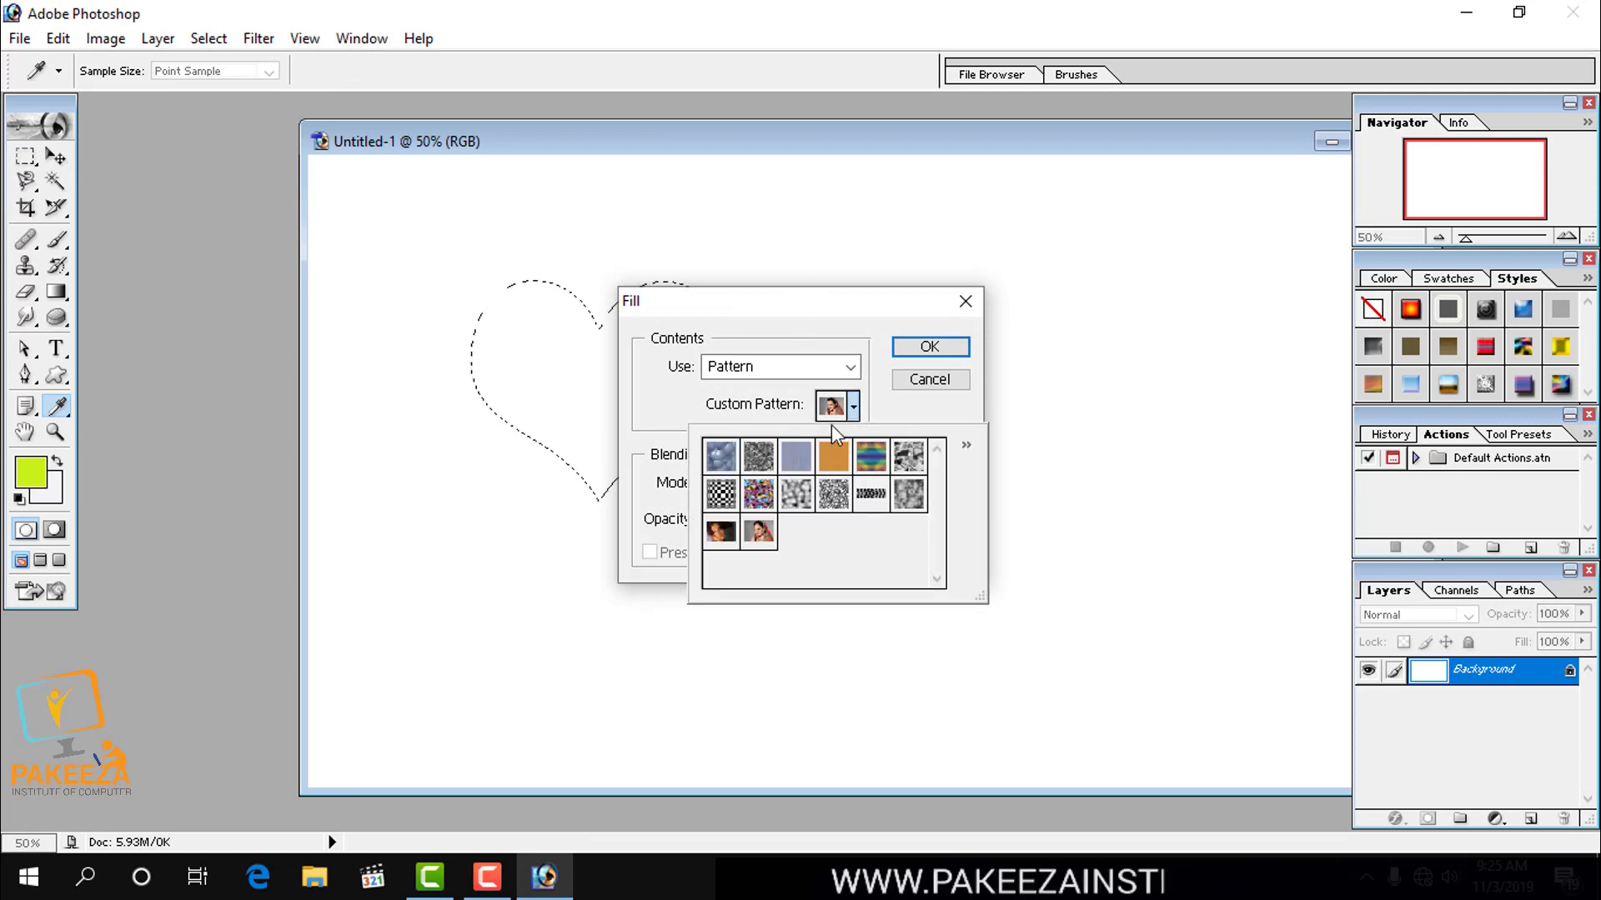
left_click(714, 533)
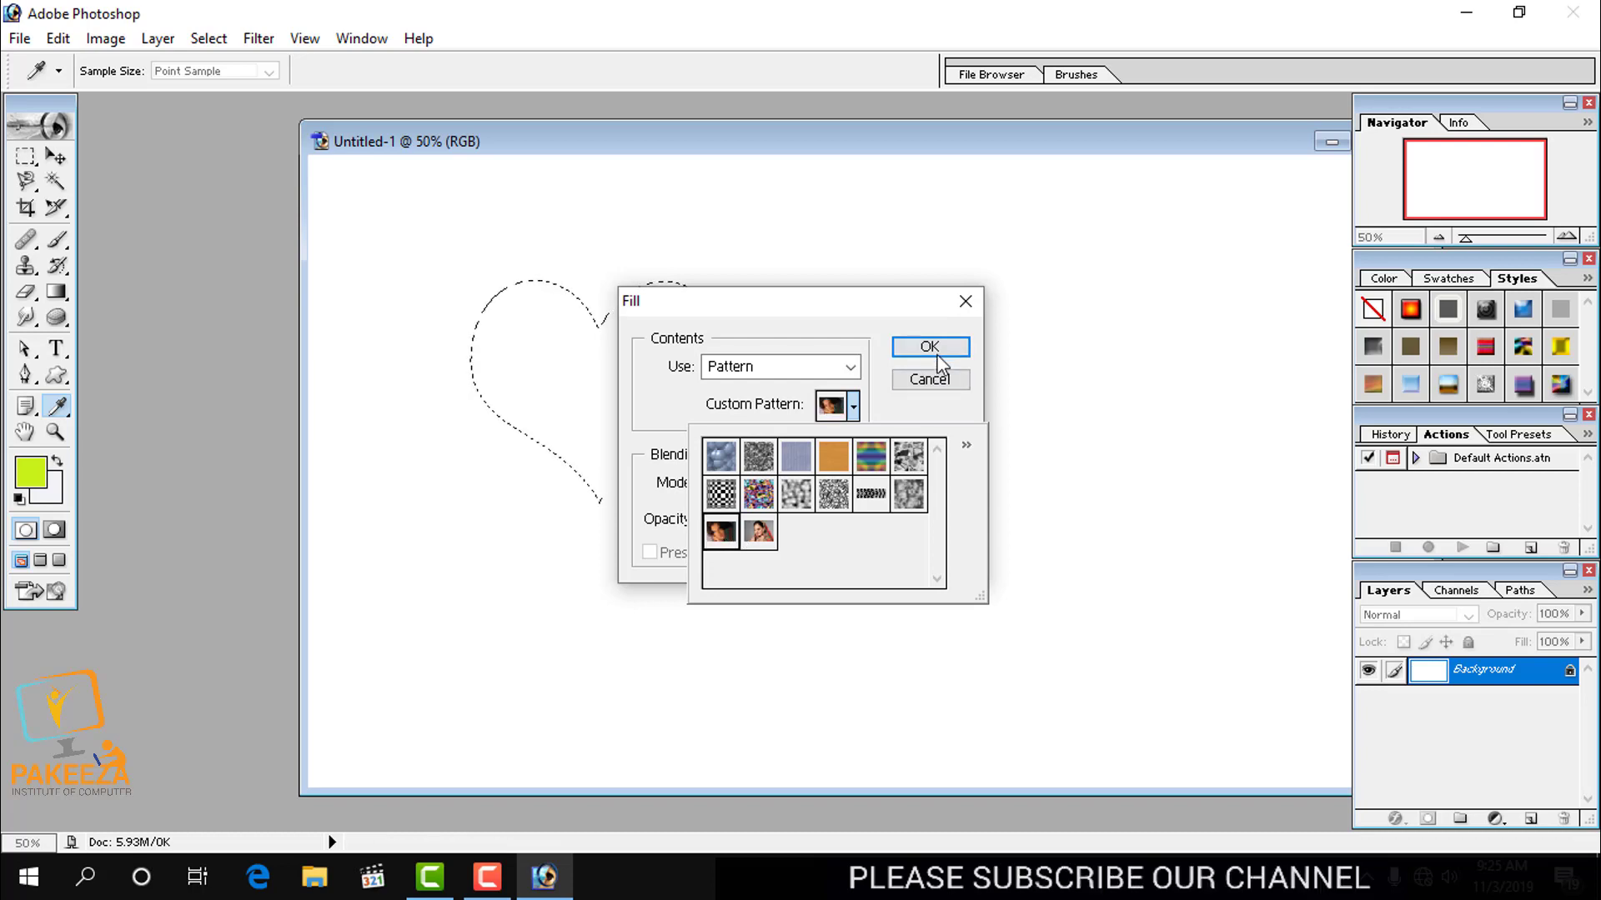
left_click(932, 353)
key("m")
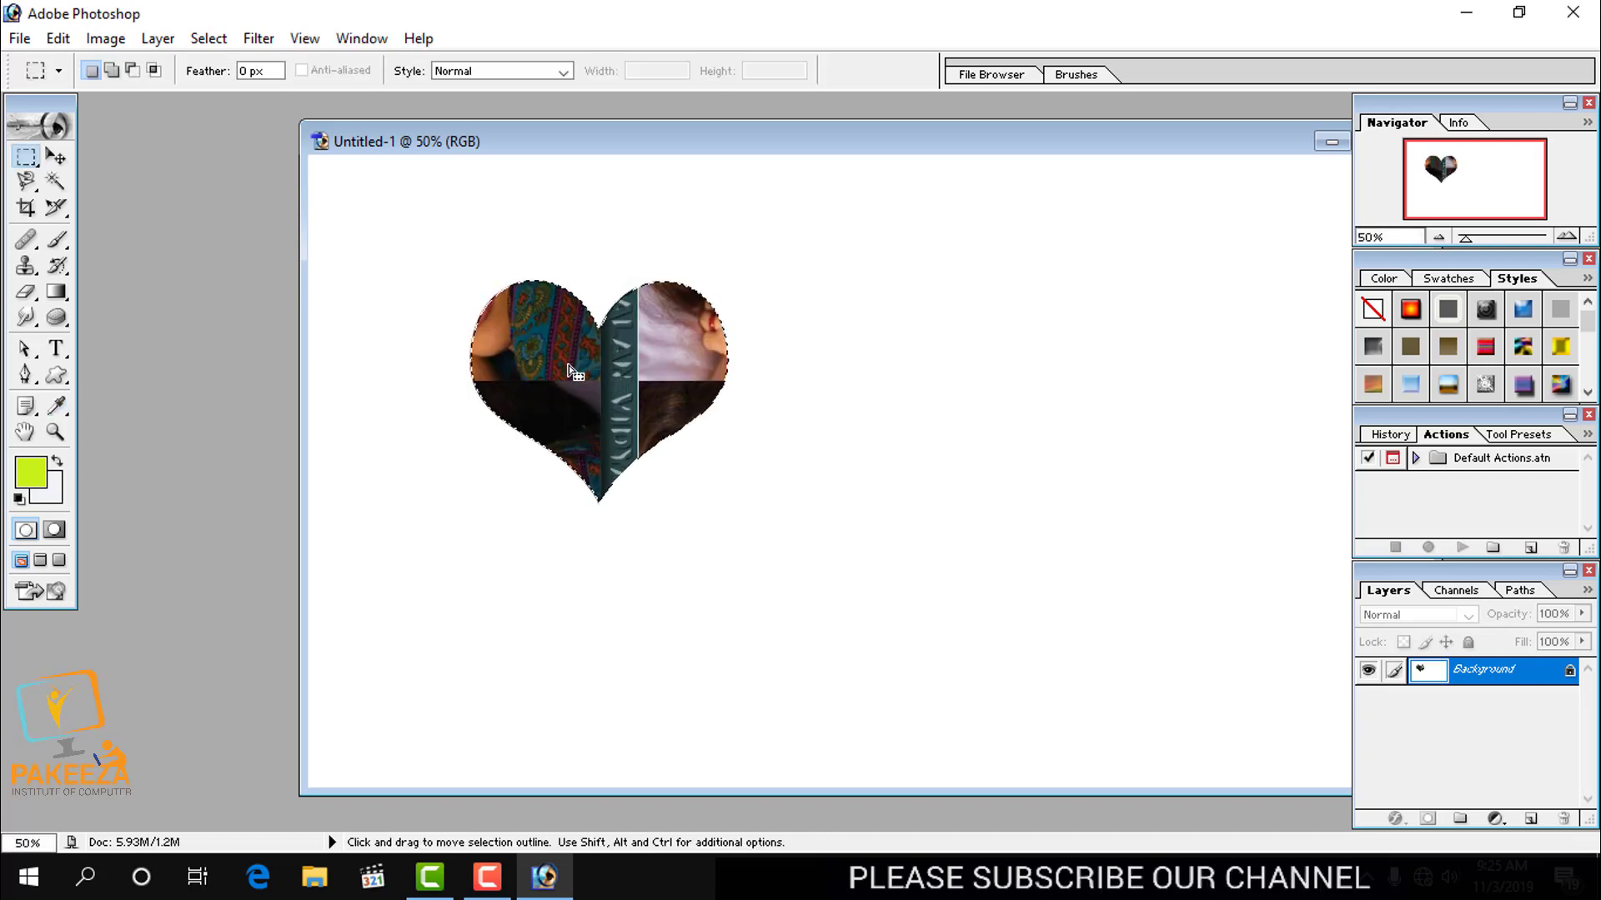
Step: Return to the Custom Shape tool and append the Frames set to the custom shape library
left_click(55, 158)
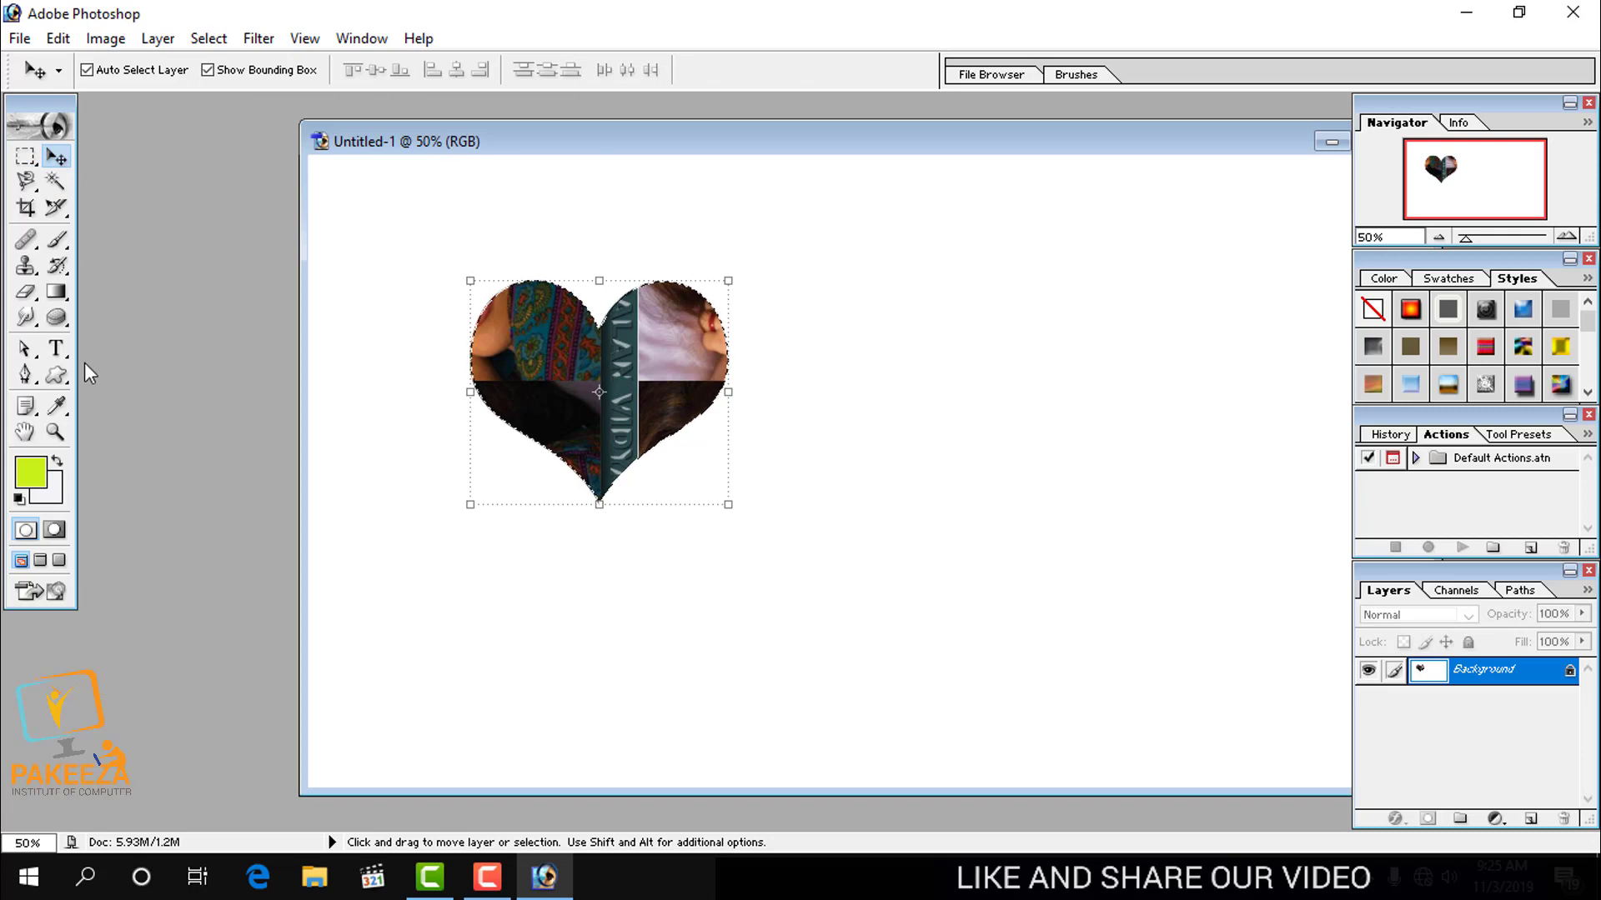
left_click(56, 375)
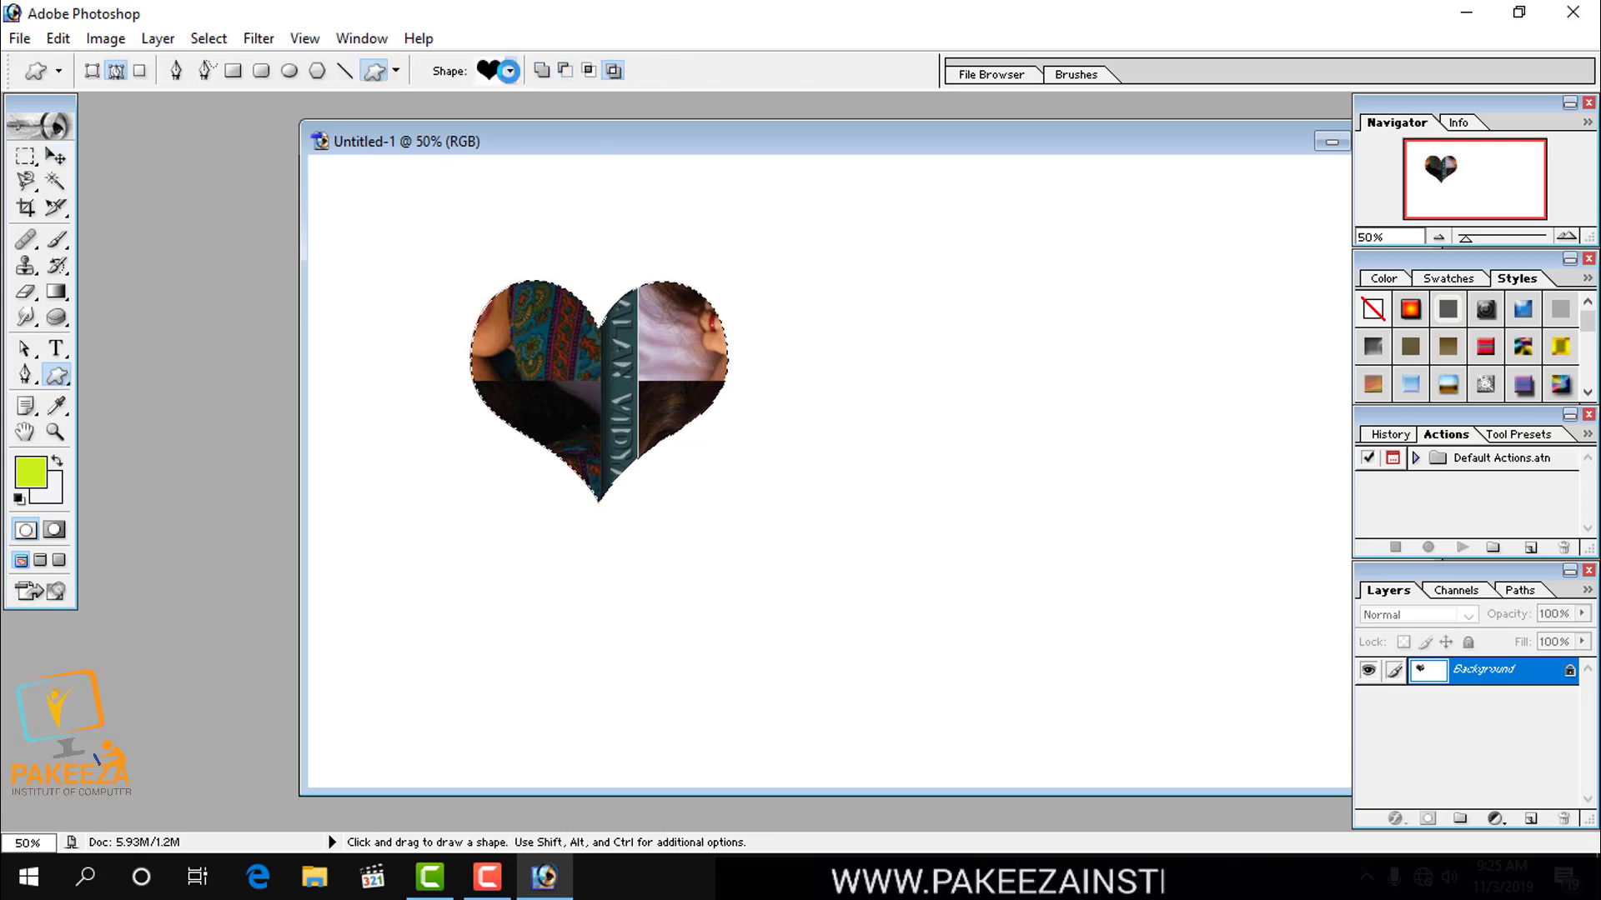
left_click(510, 72)
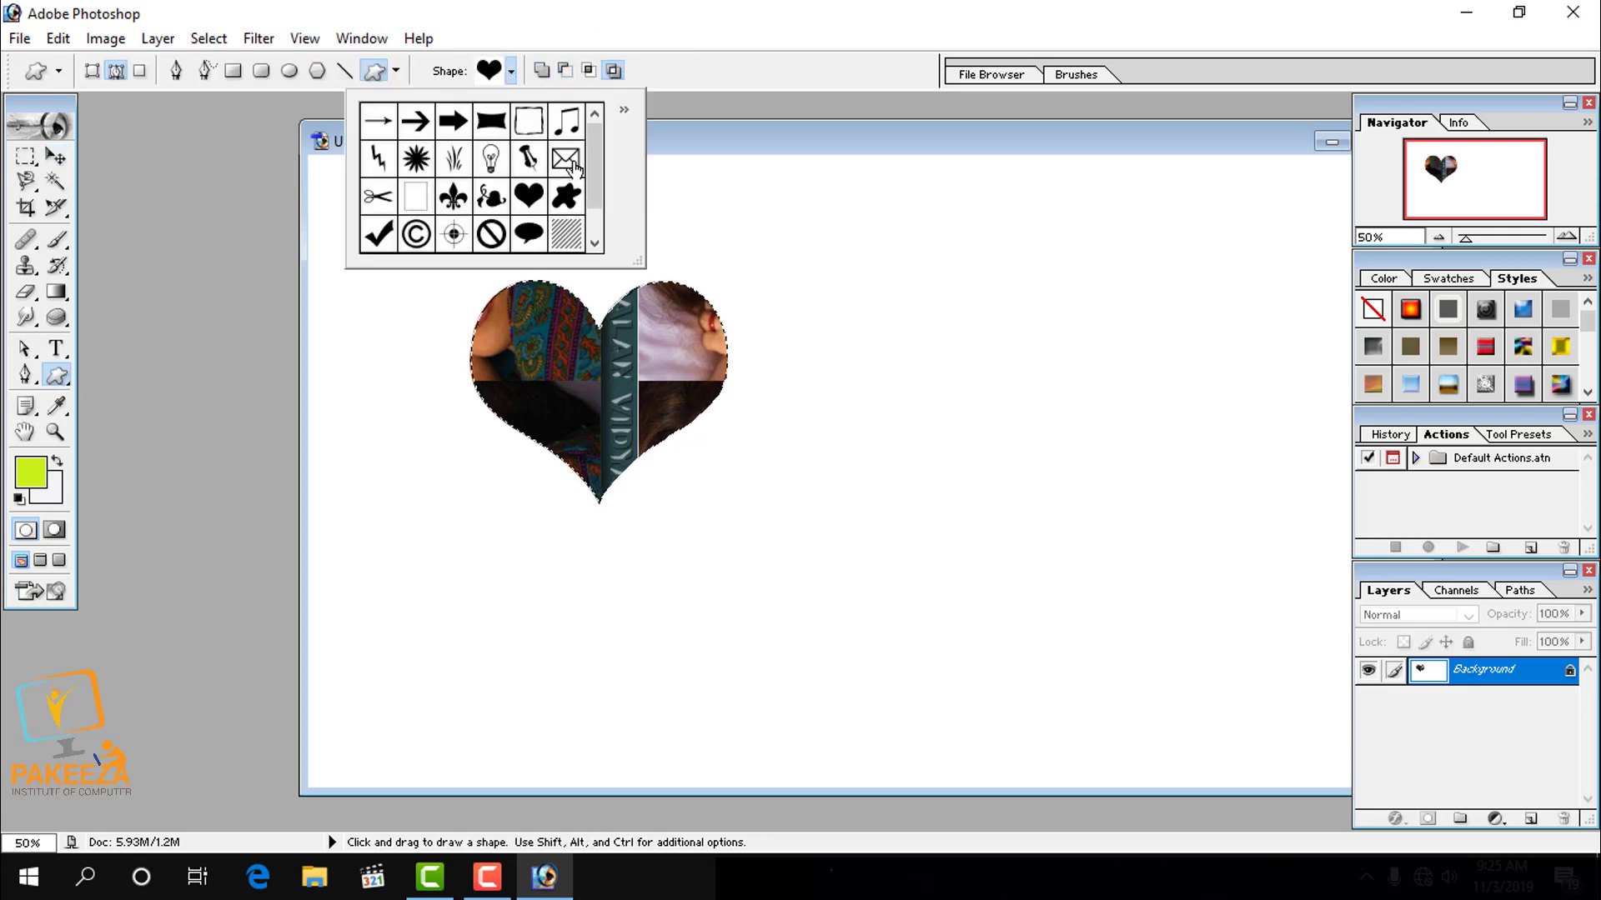
left_click_drag(591, 157, 595, 199)
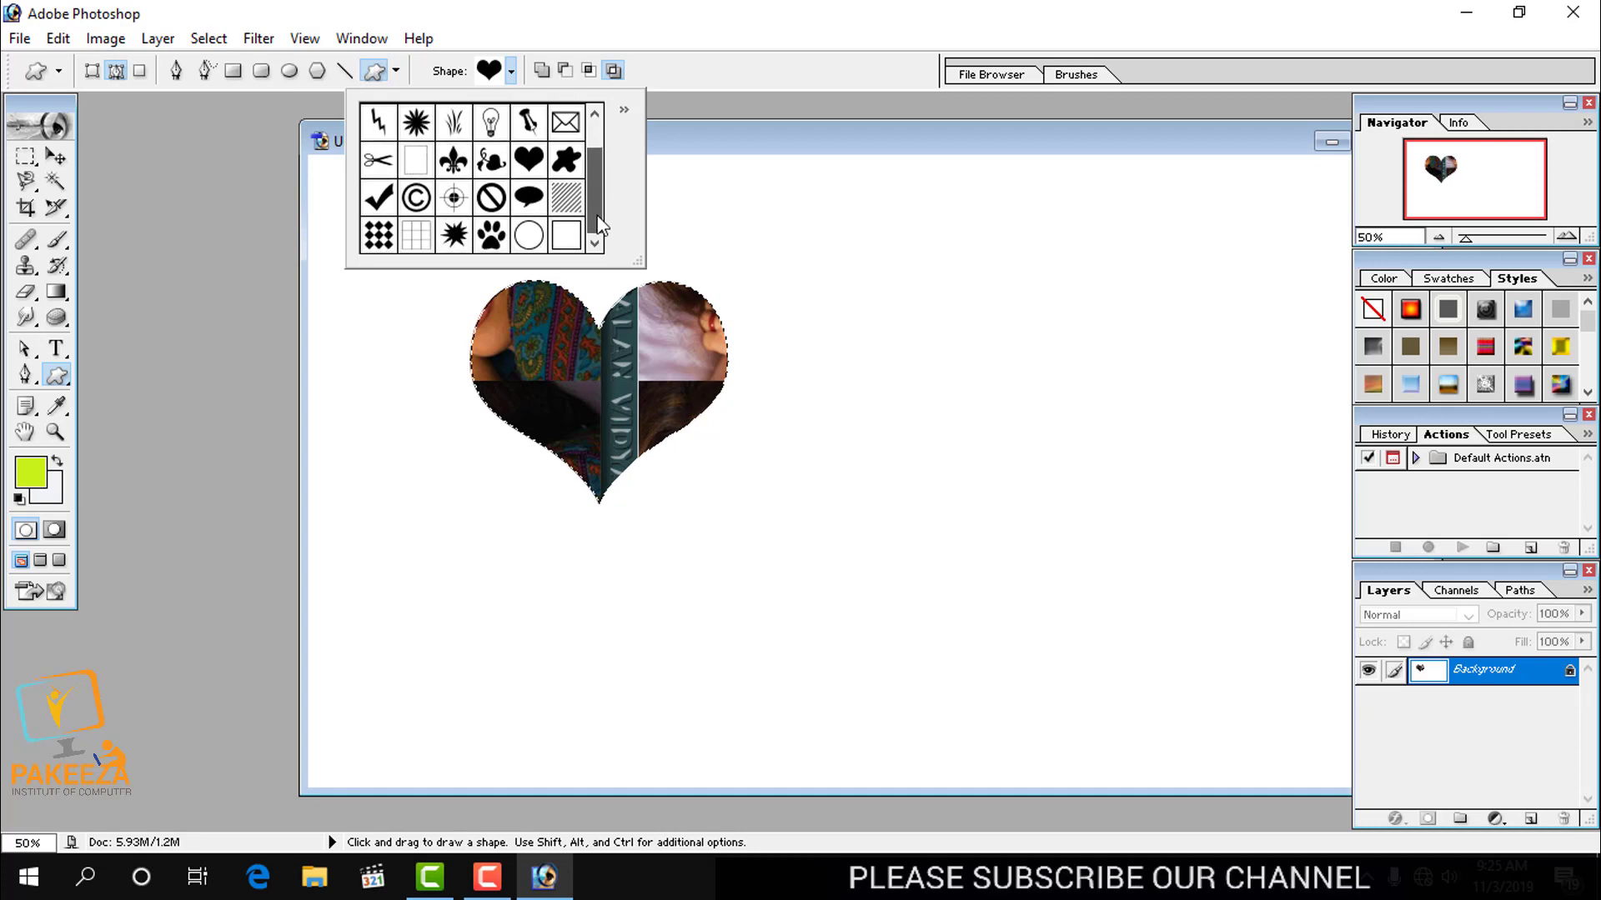
left_click(625, 111)
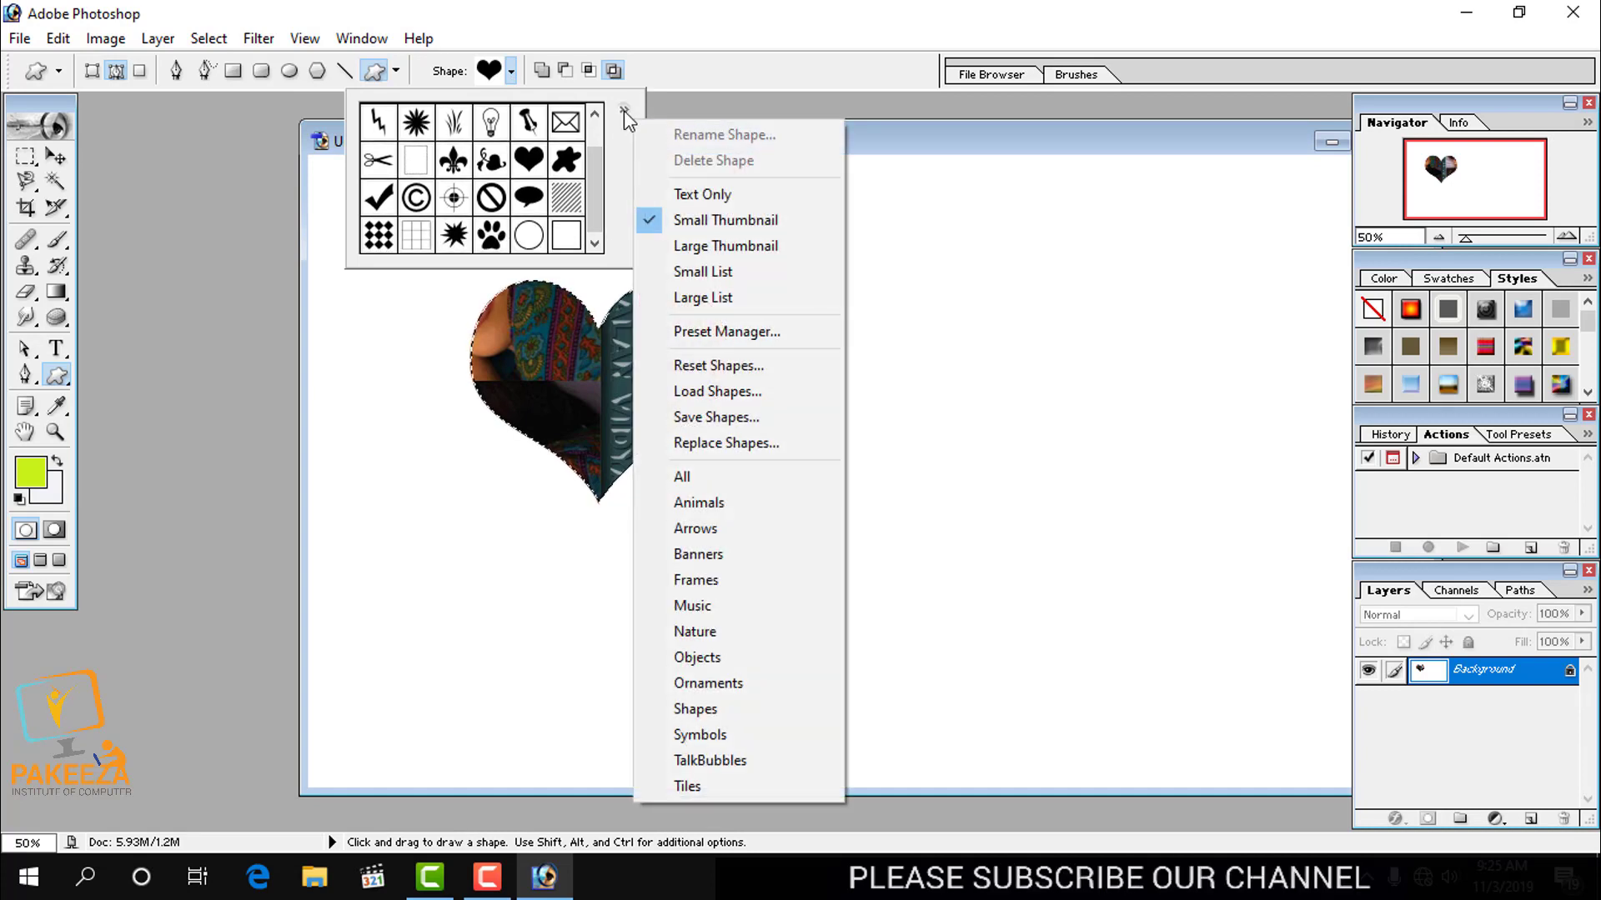
left_click(705, 579)
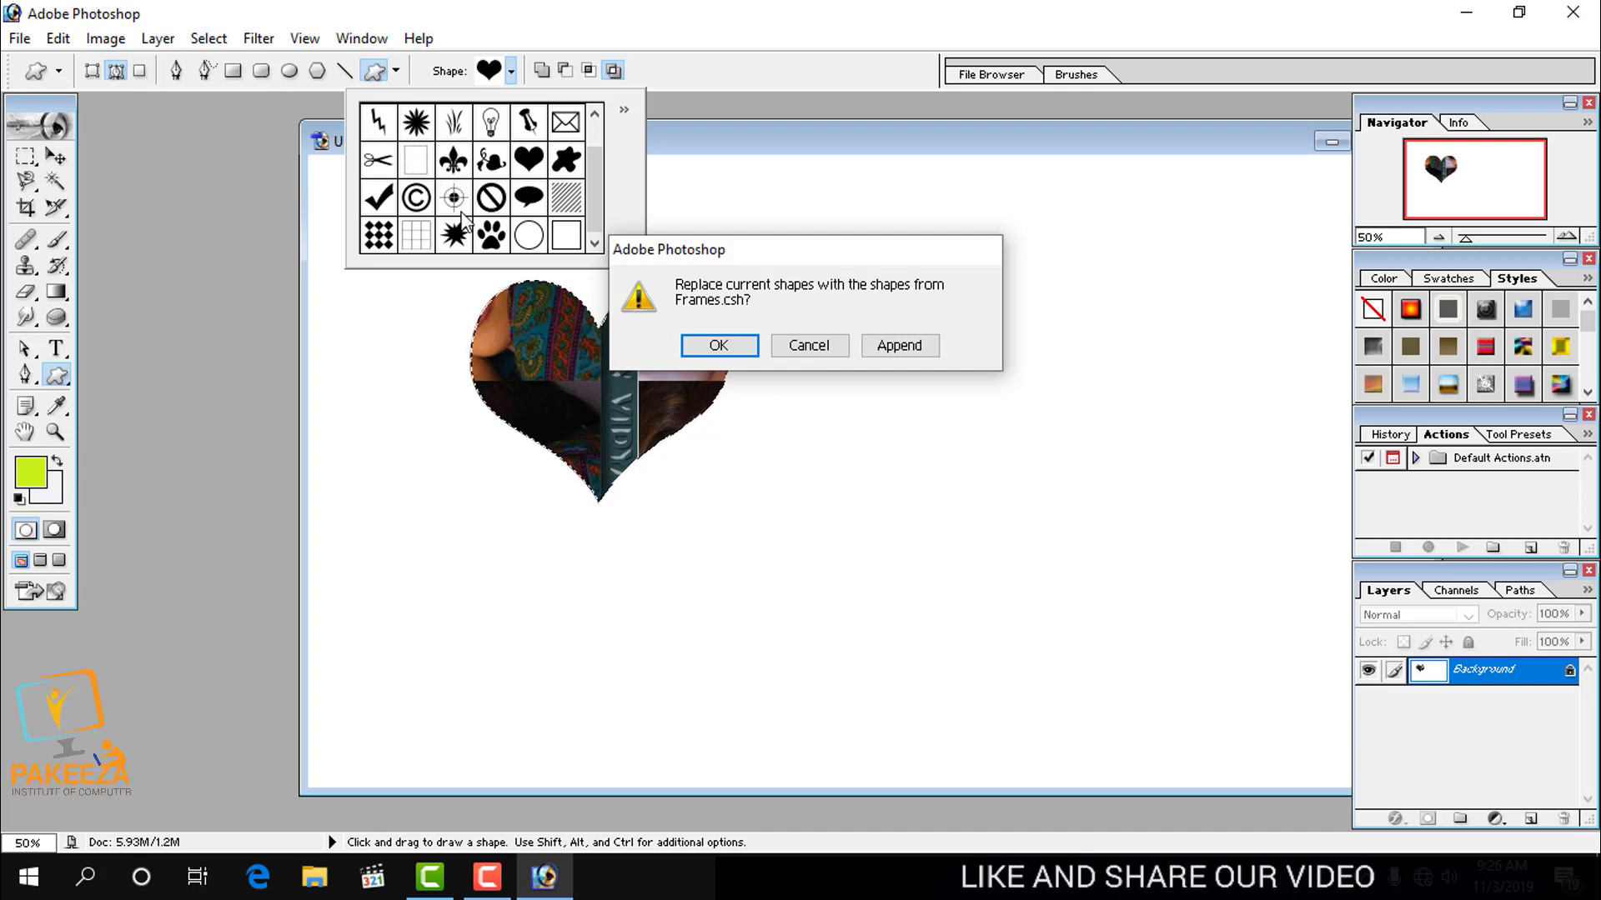
left_click(899, 347)
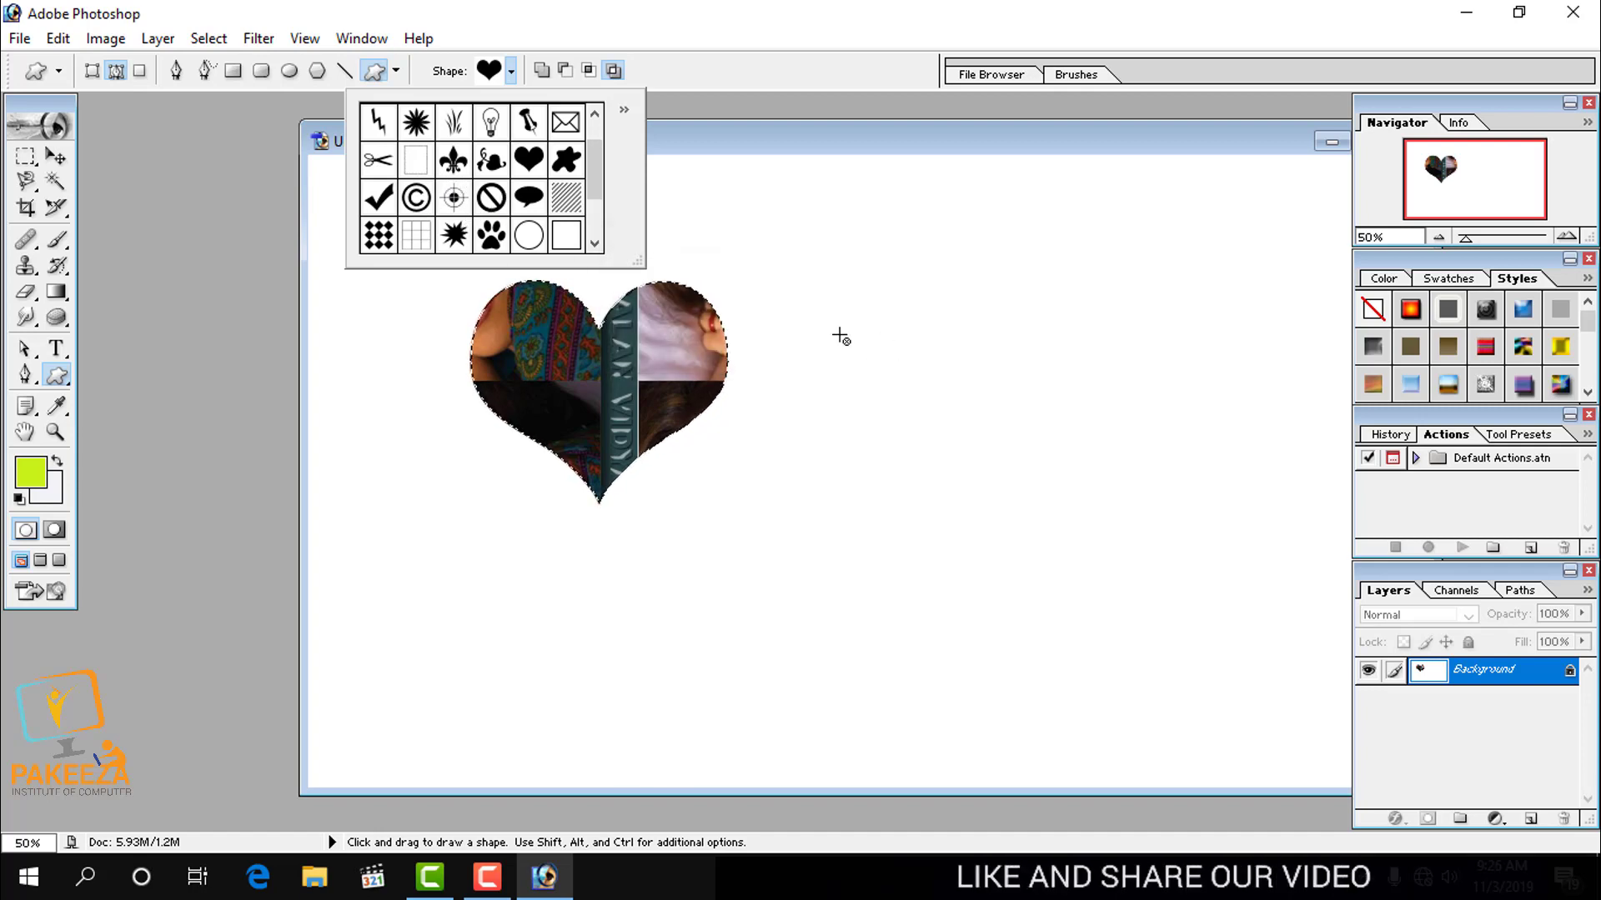
Step: Append the Shapes set to the custom shape library
mouse_move(598, 196)
left_mouse_down()
mouse_move(602, 238)
mouse_move(605, 165)
left_mouse_up()
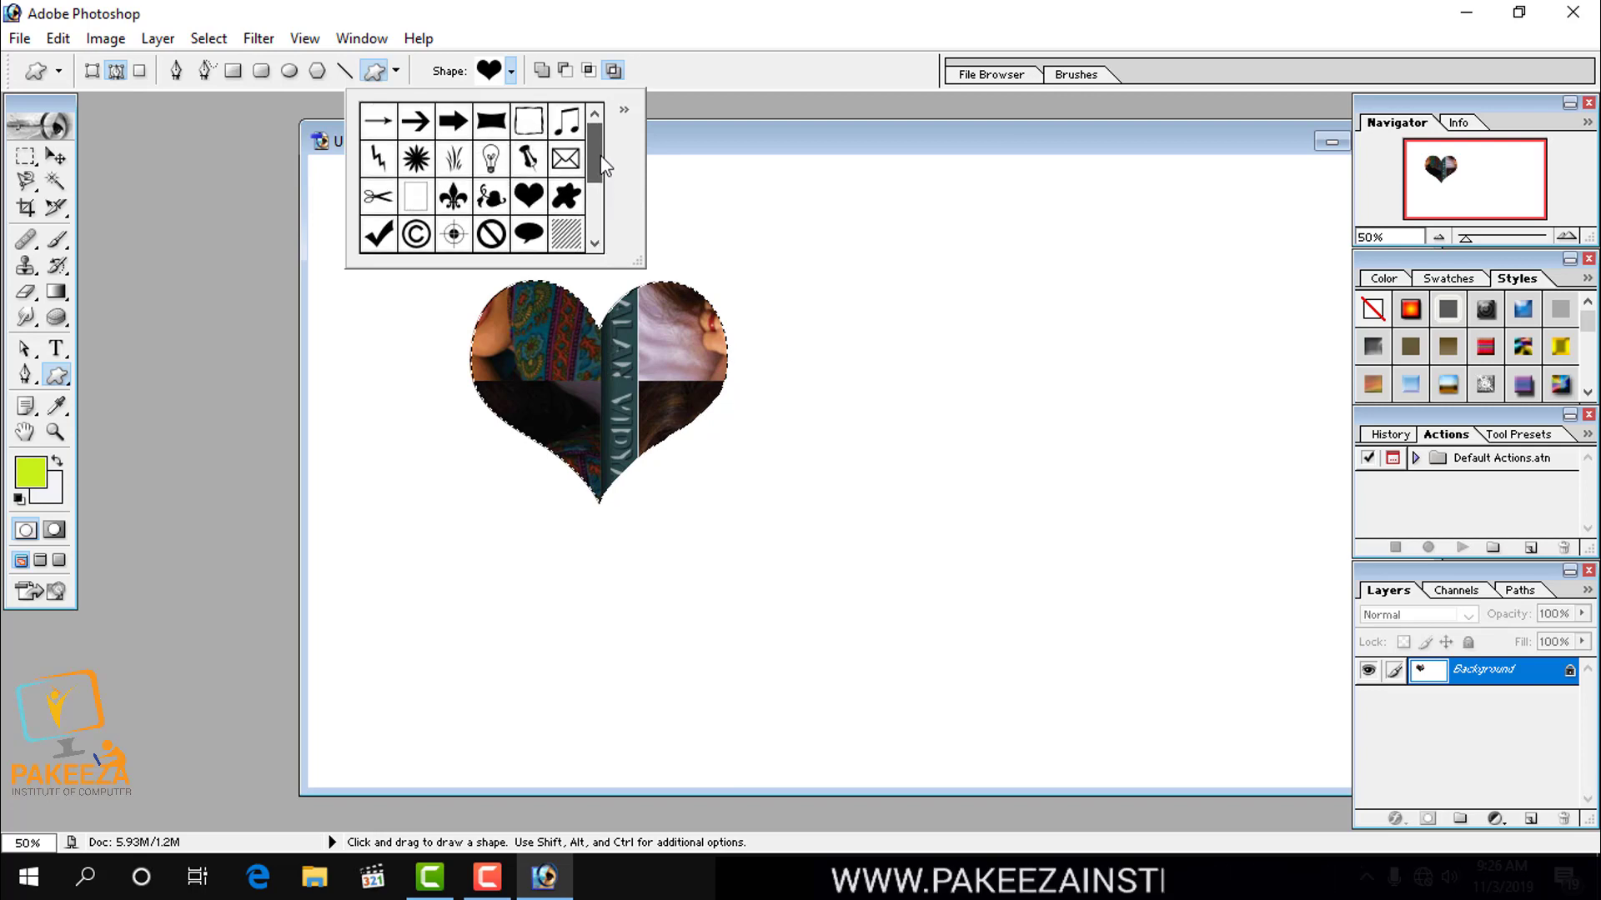
left_click(624, 109)
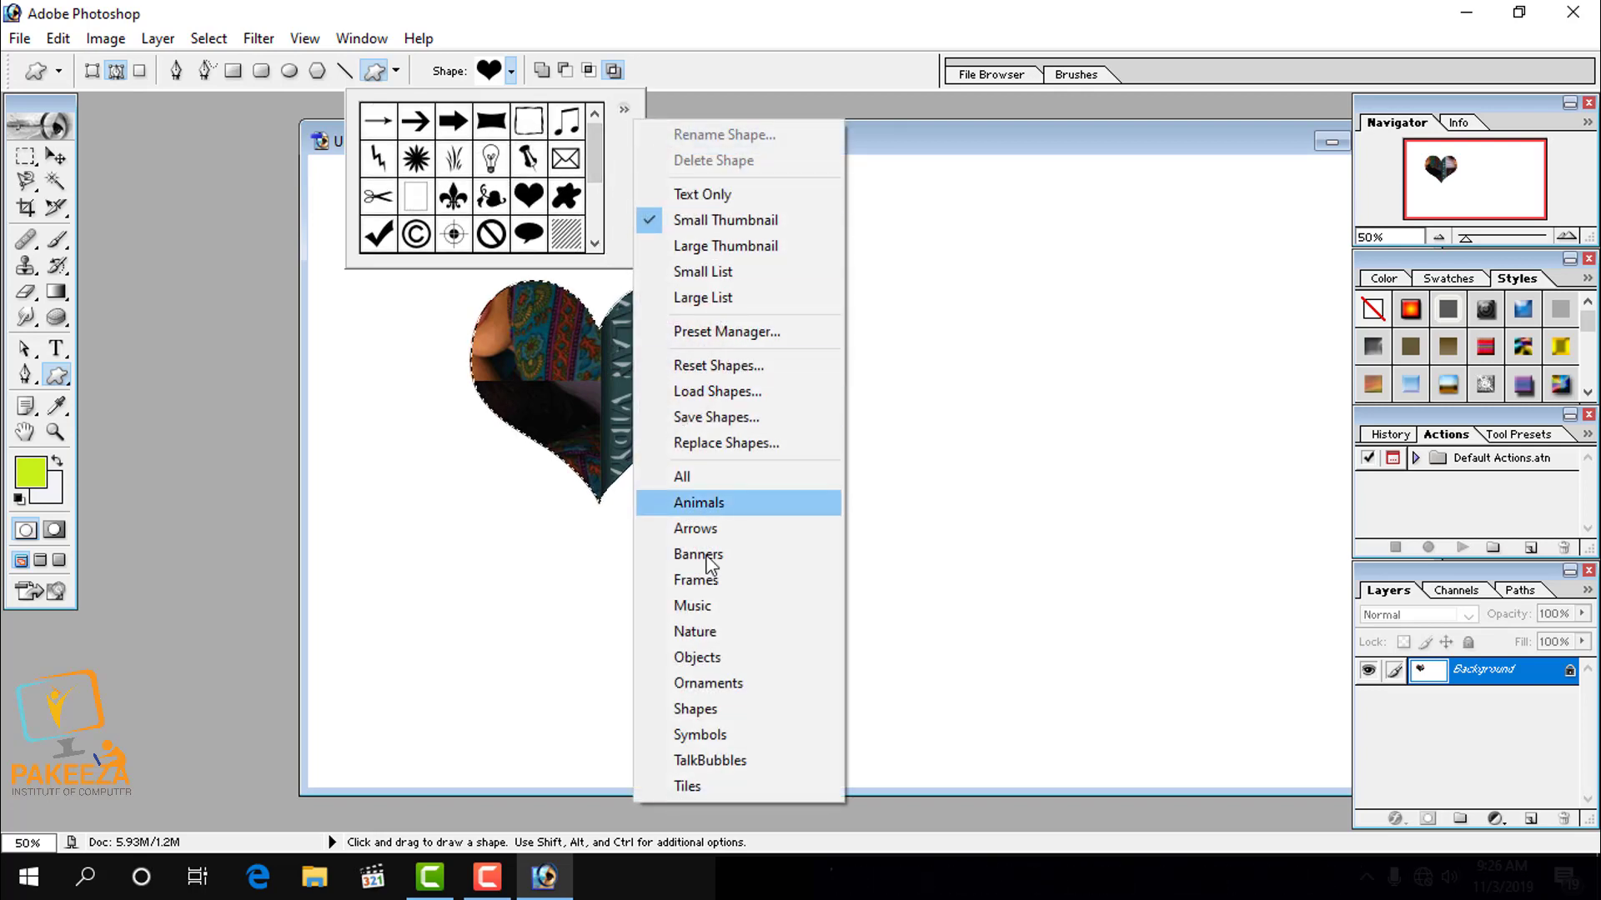
left_click(695, 709)
left_click(884, 347)
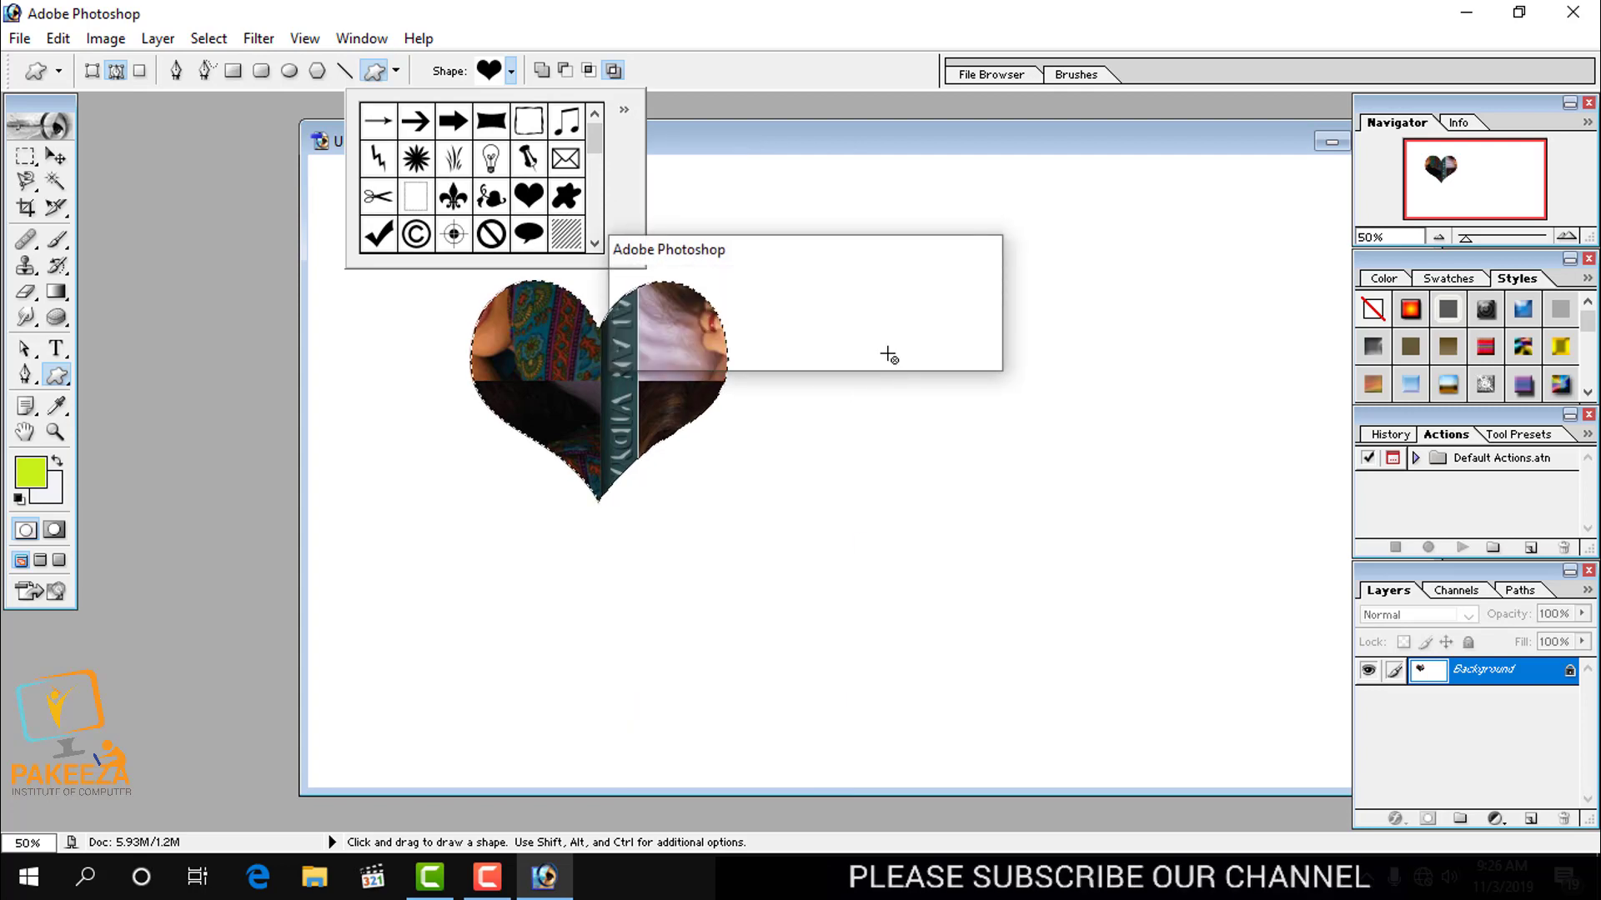
Step: Choose the hollow sunburst shape, draw it as a large path beside the heart, and convert it into a selection
left_click_drag(593, 135, 606, 203)
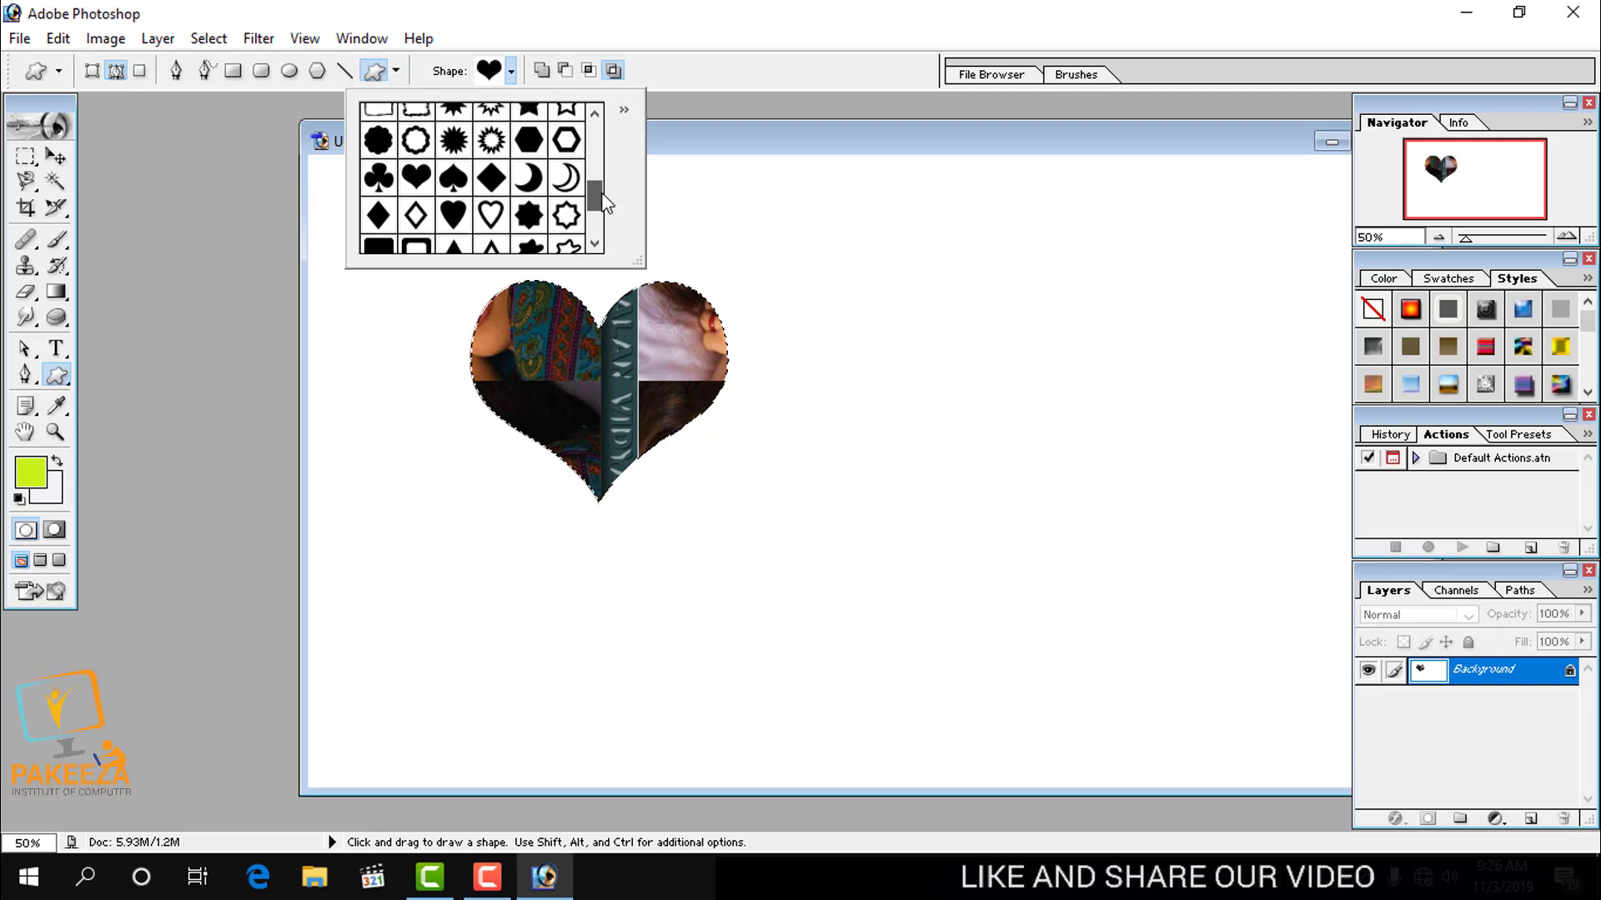
left_click_drag(756, 223, 1134, 575)
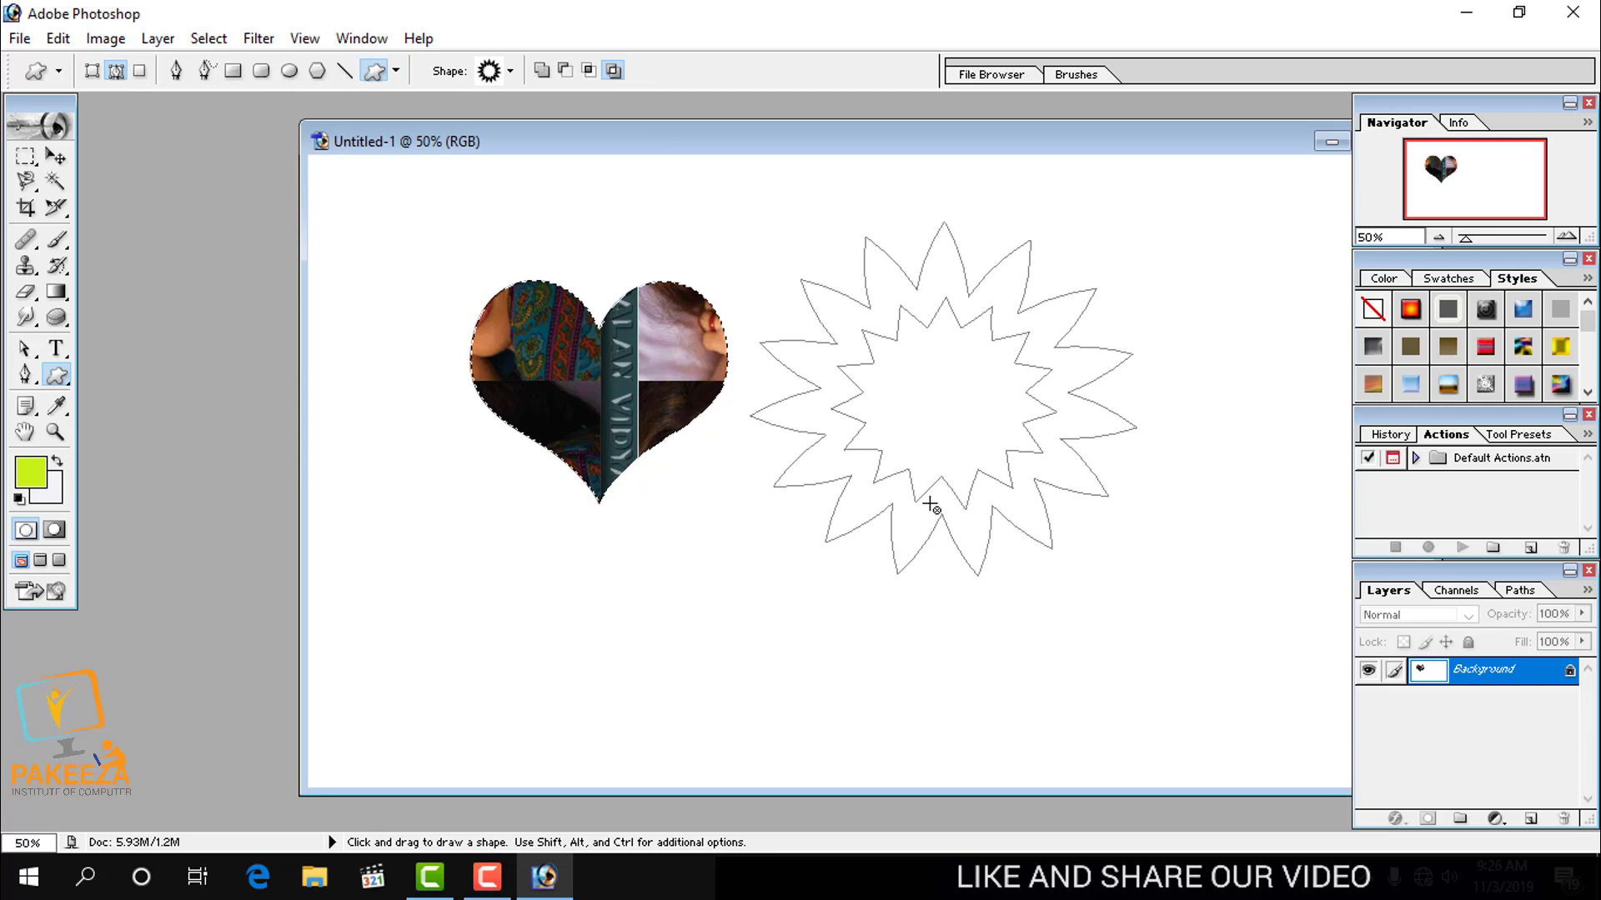
key("ctrl+Return")
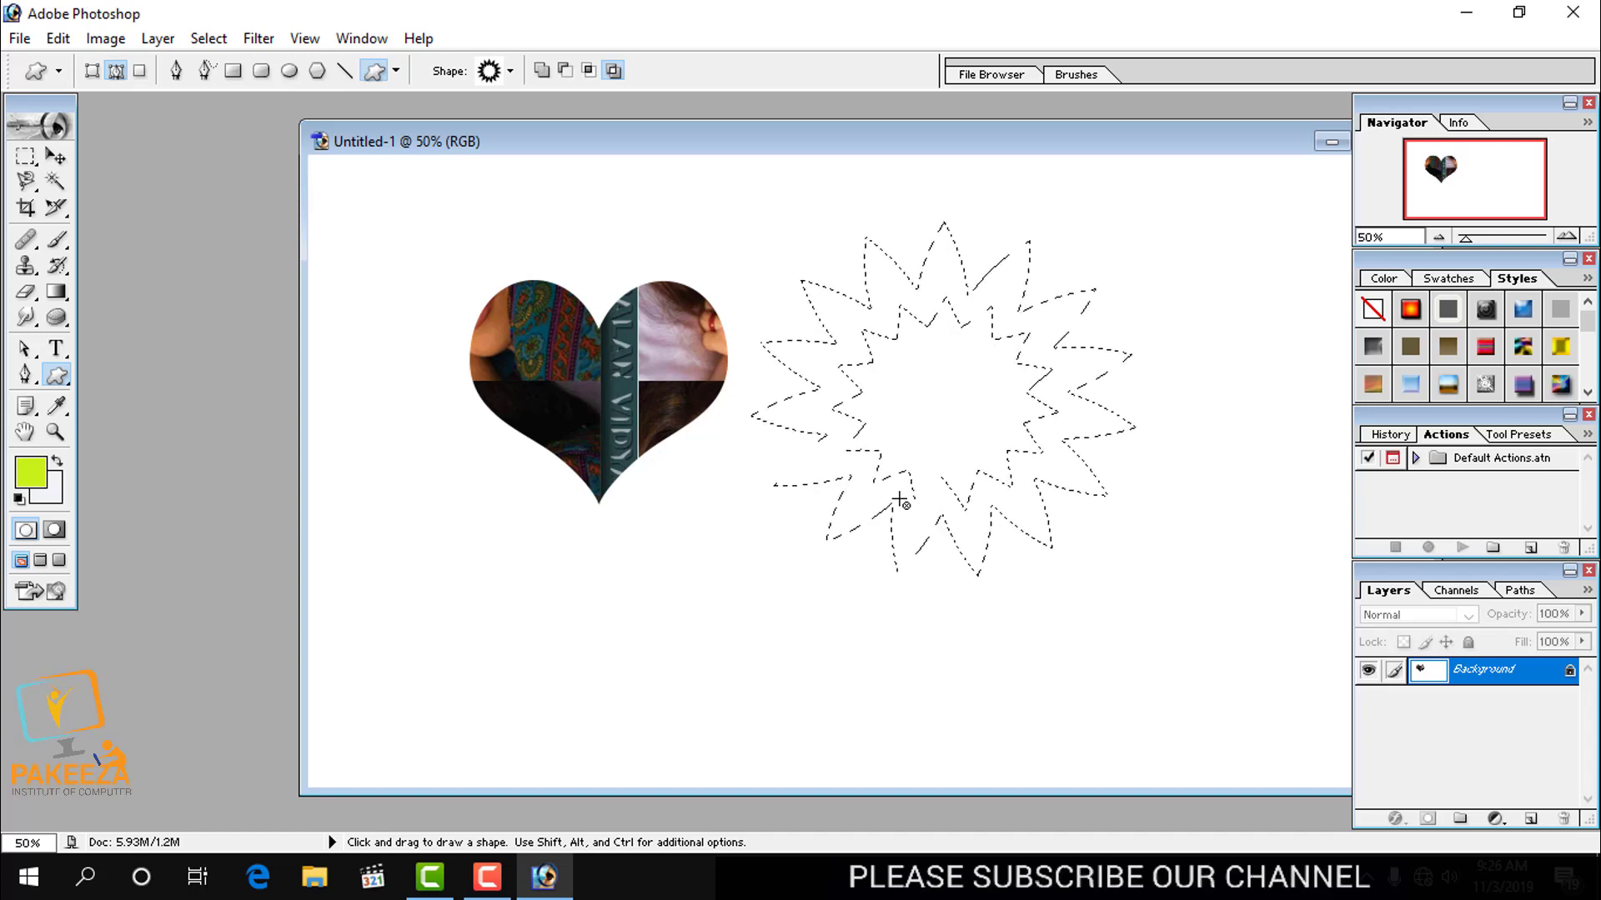
Step: Fill the sunburst ring selection with the same photo pattern at 100% opacity and deselect it
left_click(487, 875)
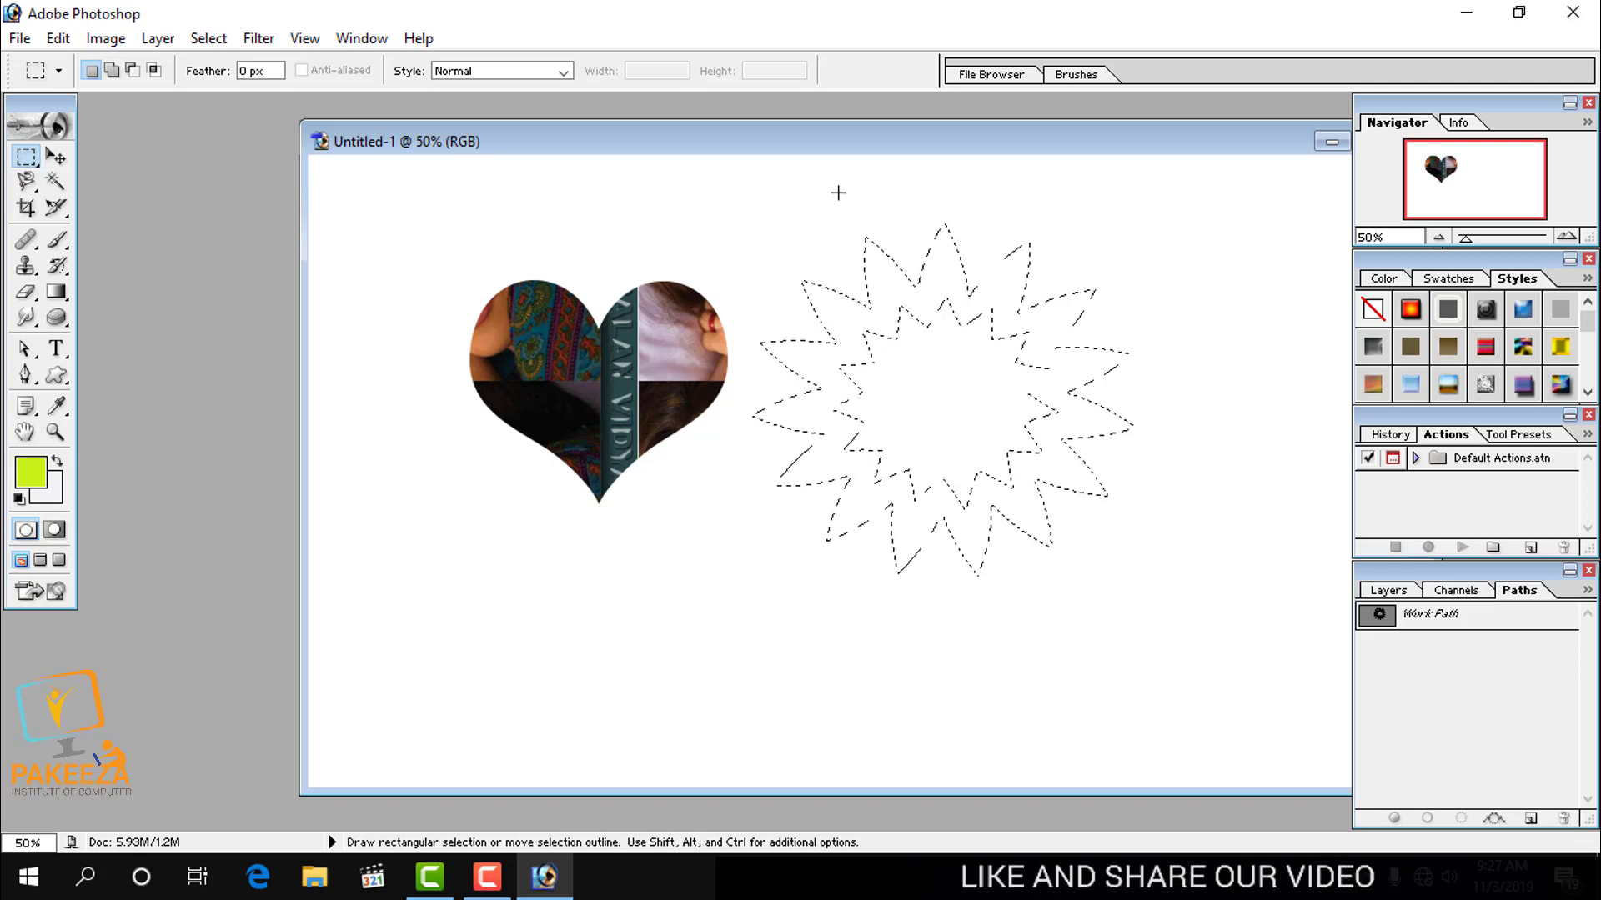
right_click(851, 322)
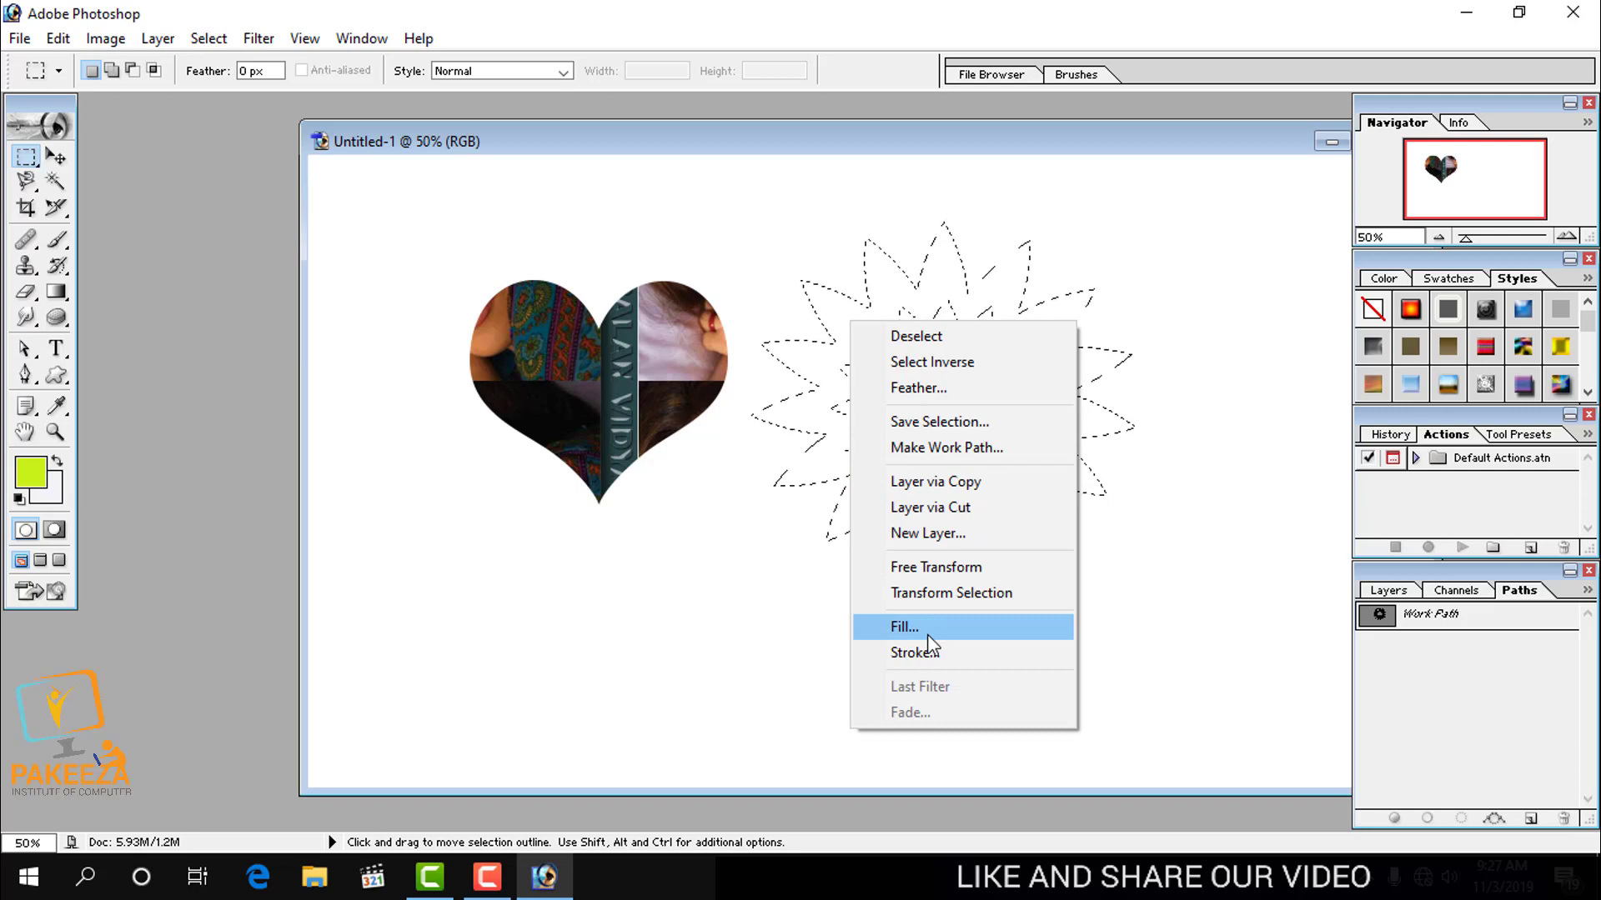
left_click(905, 627)
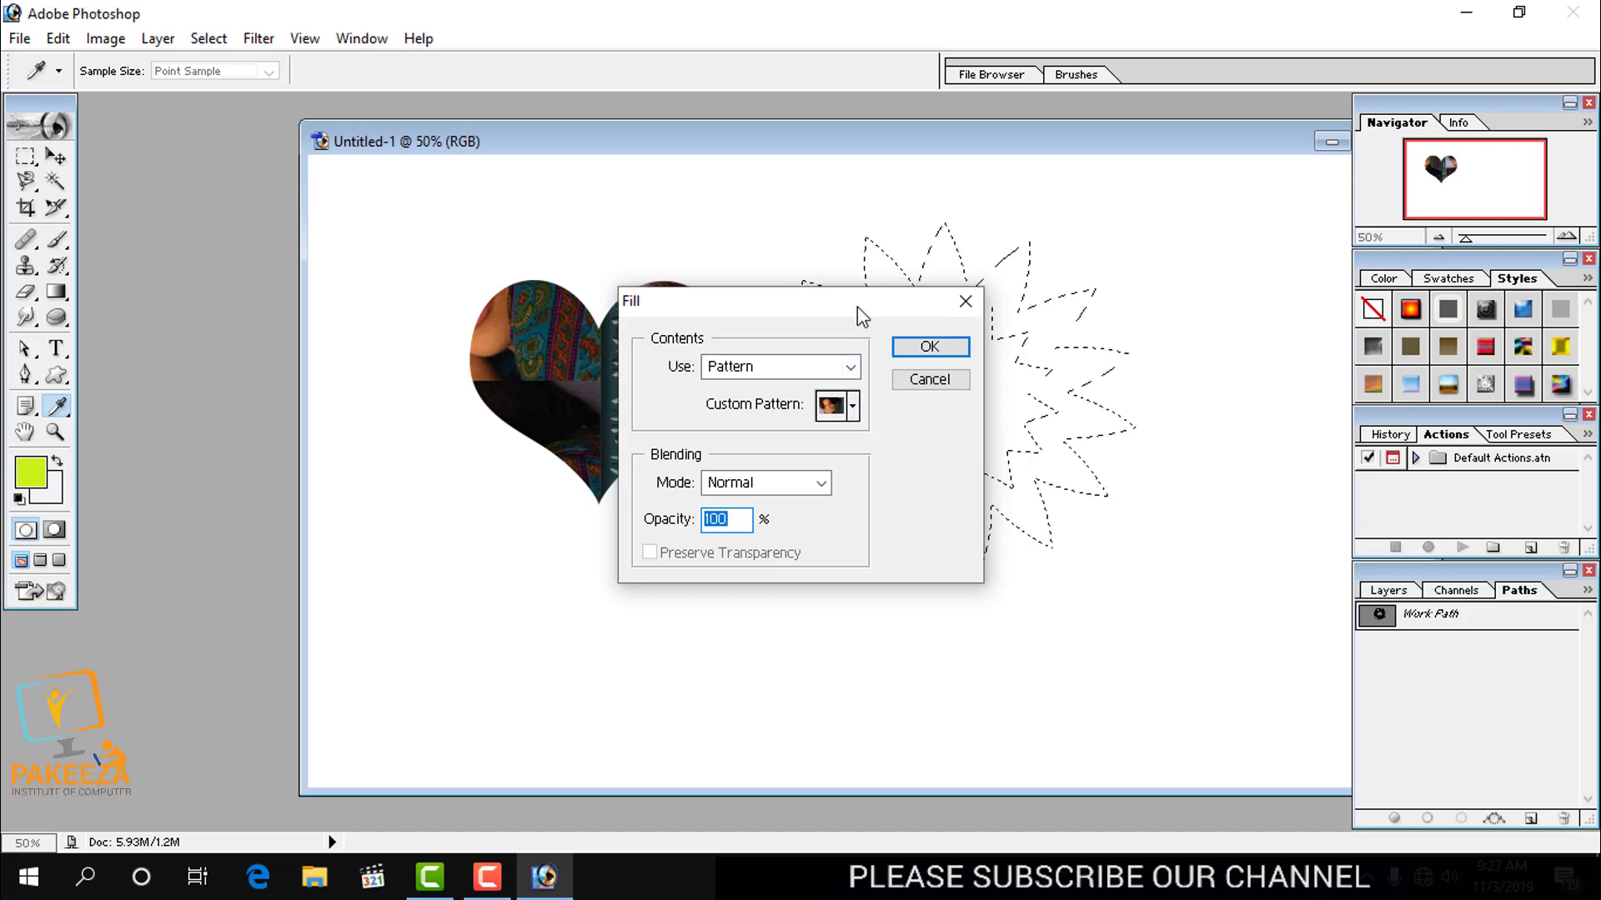
left_click_drag(857, 307, 615, 287)
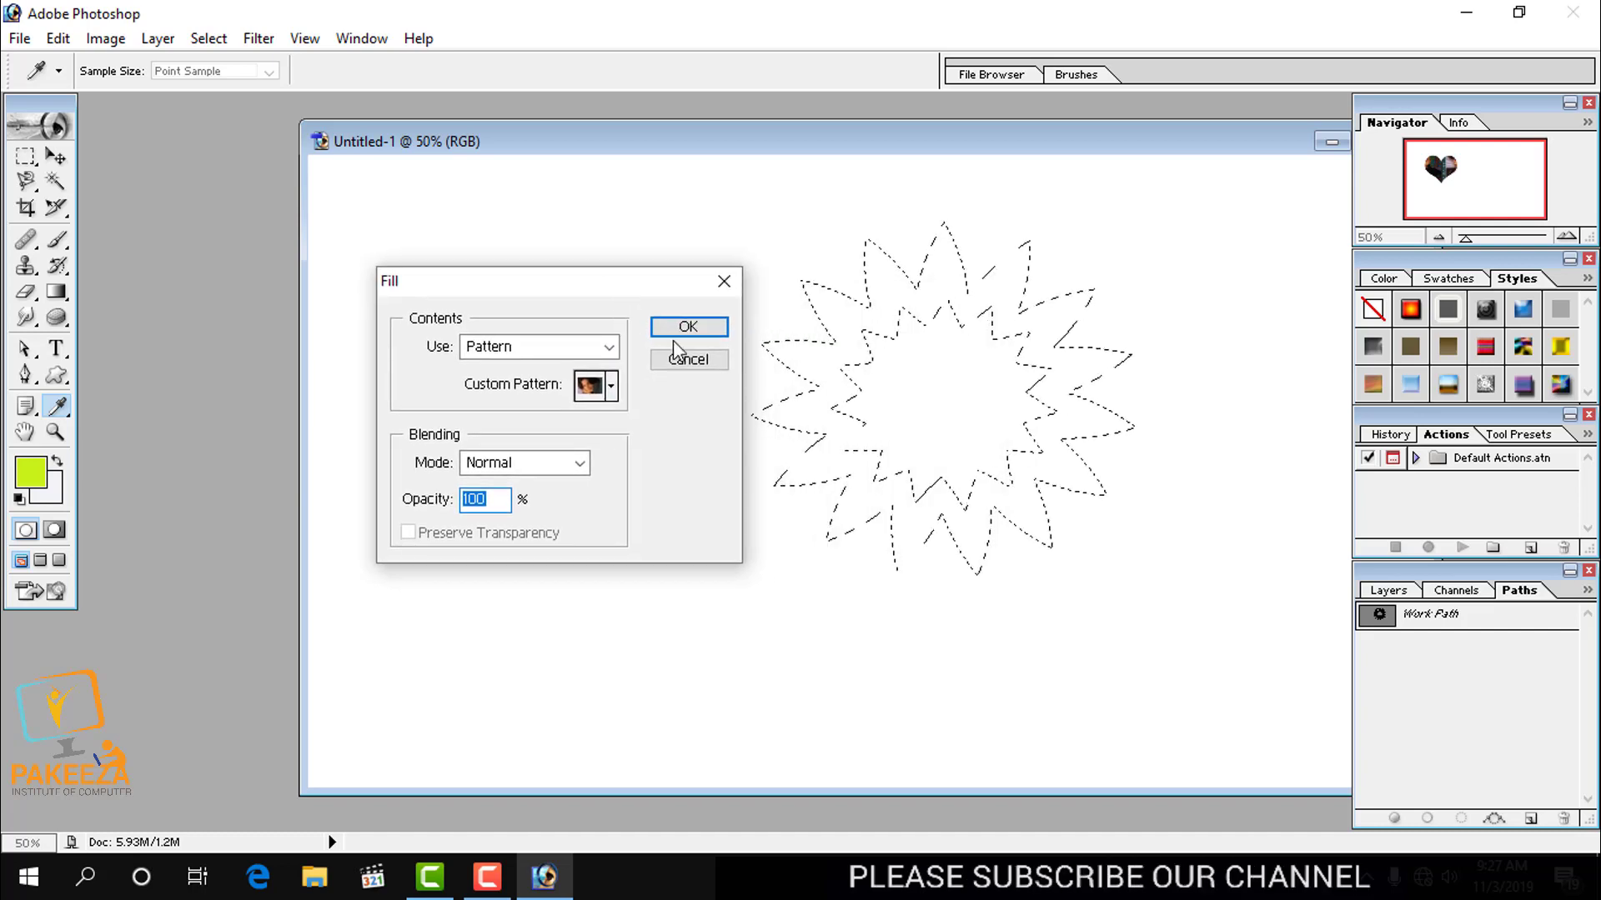
left_click(689, 329)
key("m")
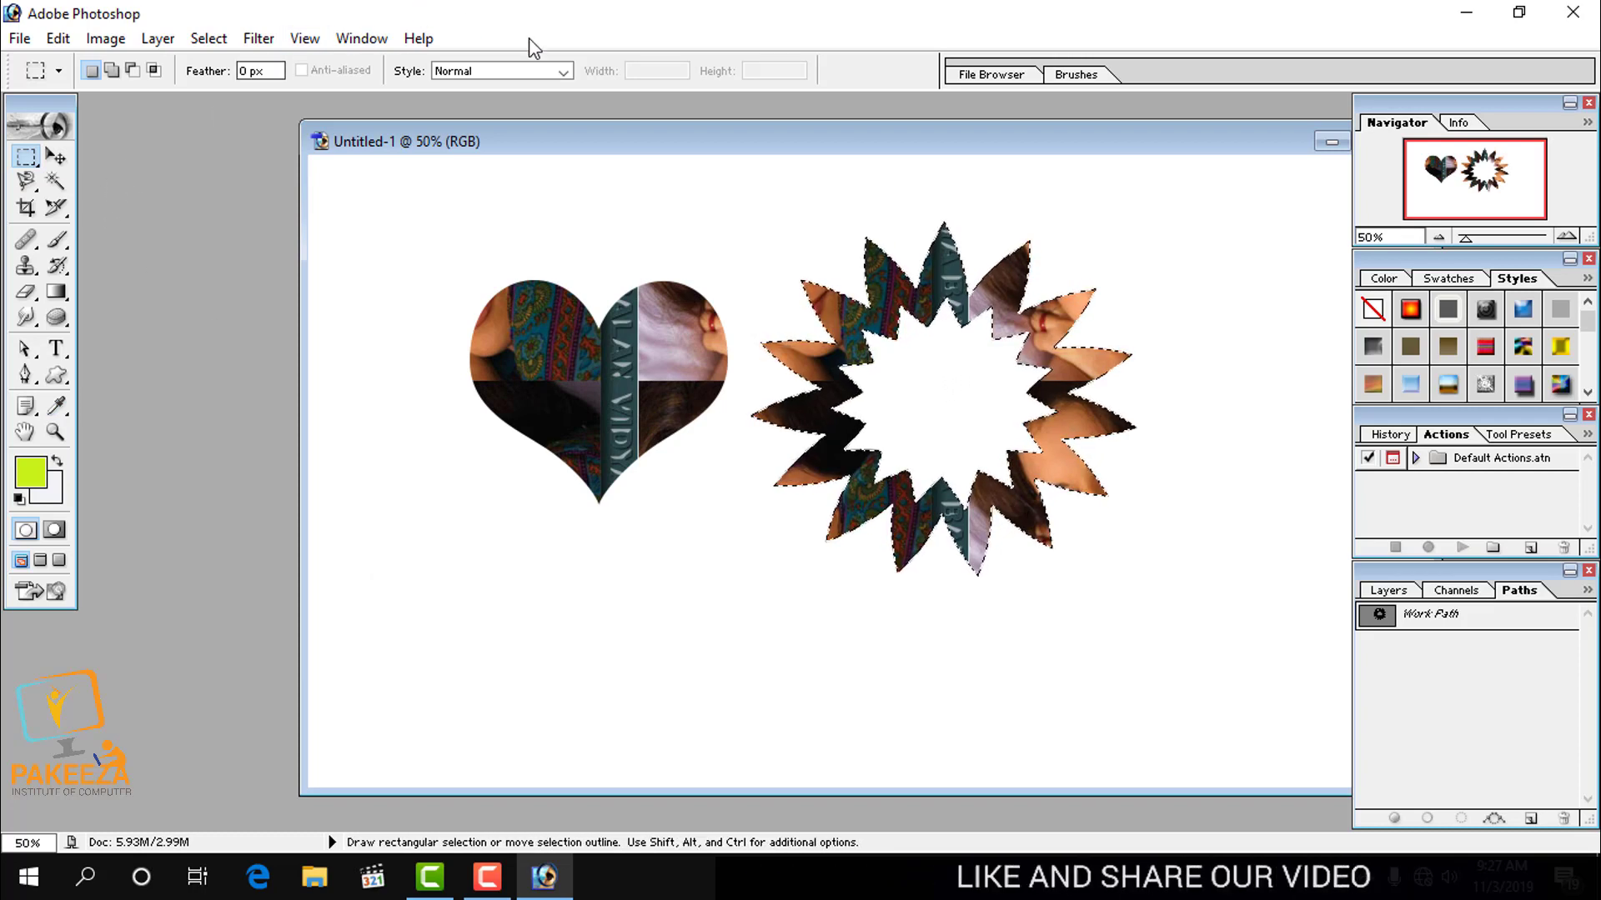
left_click(791, 541)
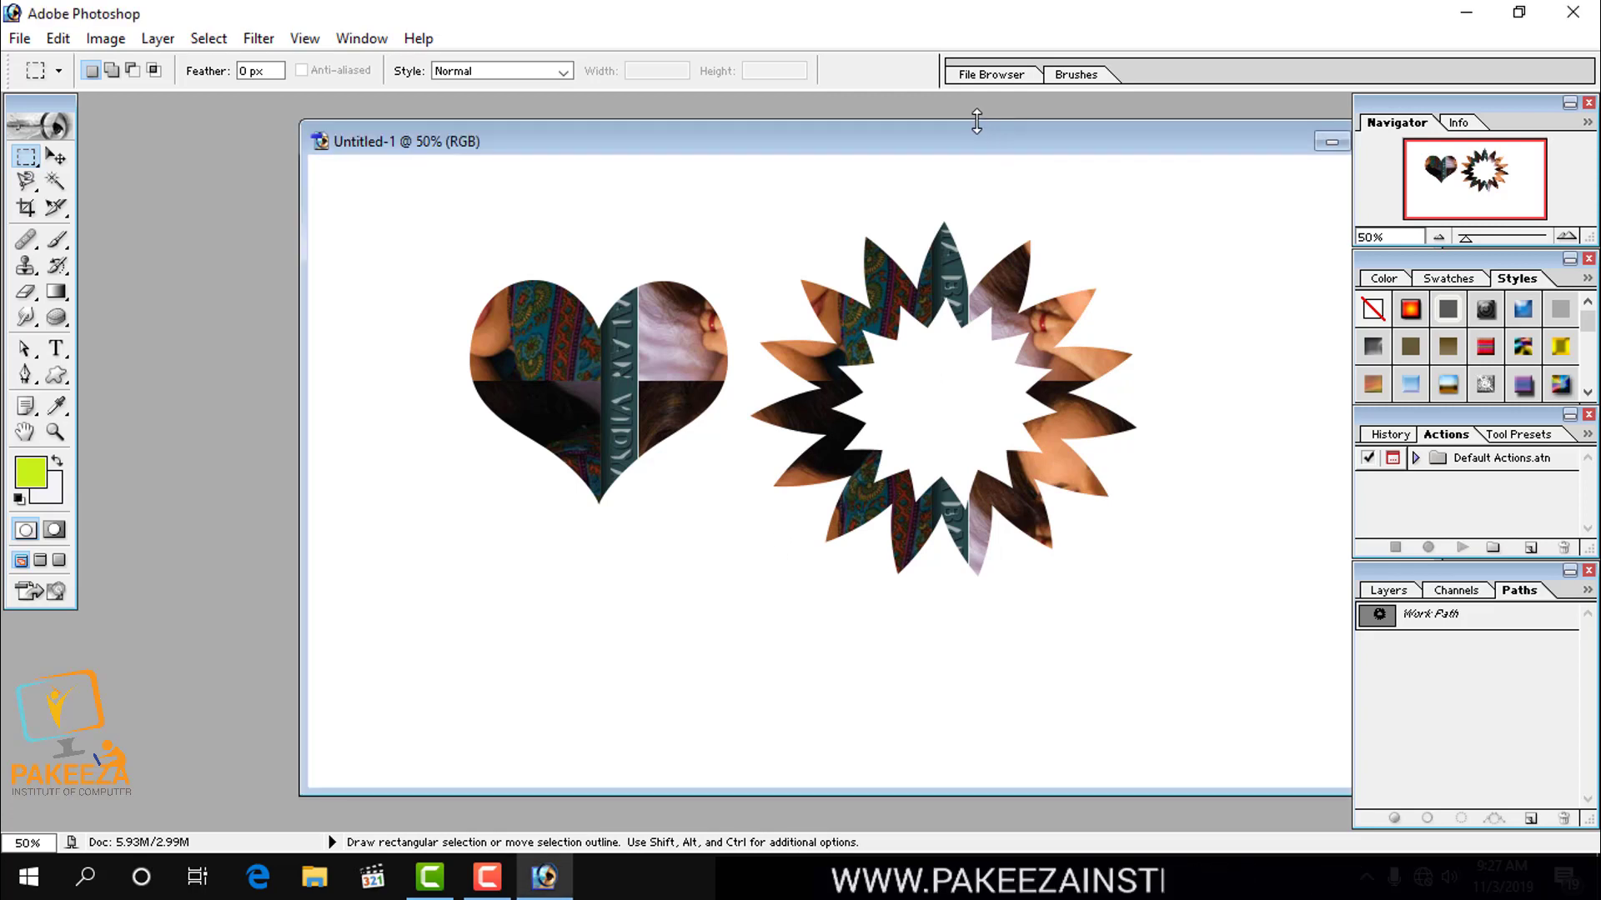
Step: Shift the document window slightly and draw a slanted and a horizontal 1 px line path below the filled shapes
left_click_drag(977, 135, 921, 123)
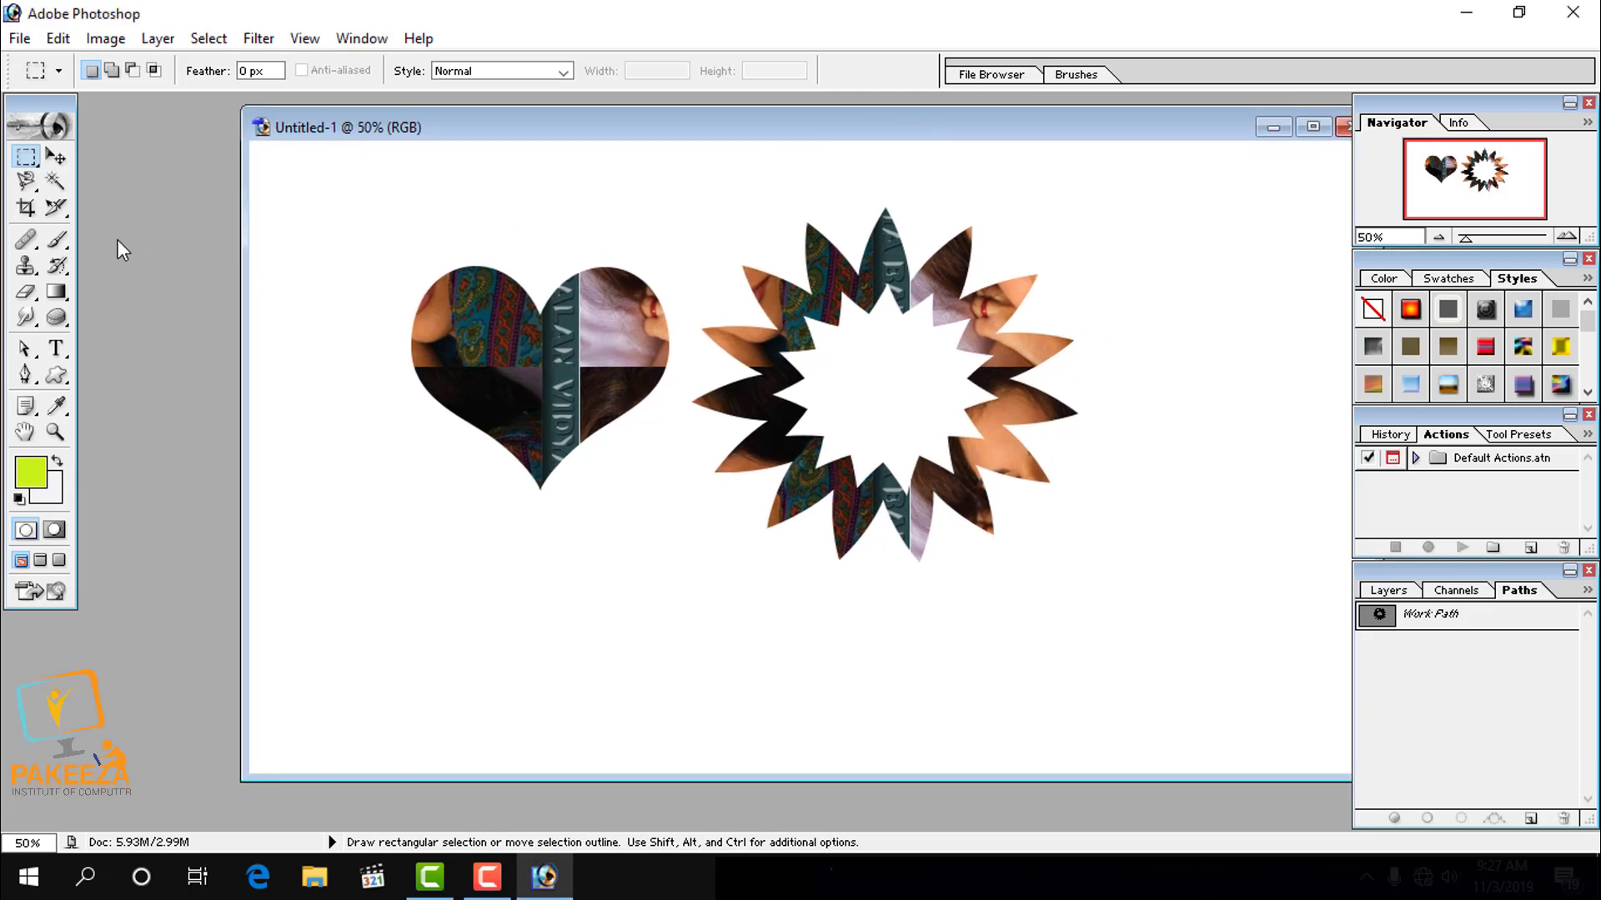
left_click(55, 377)
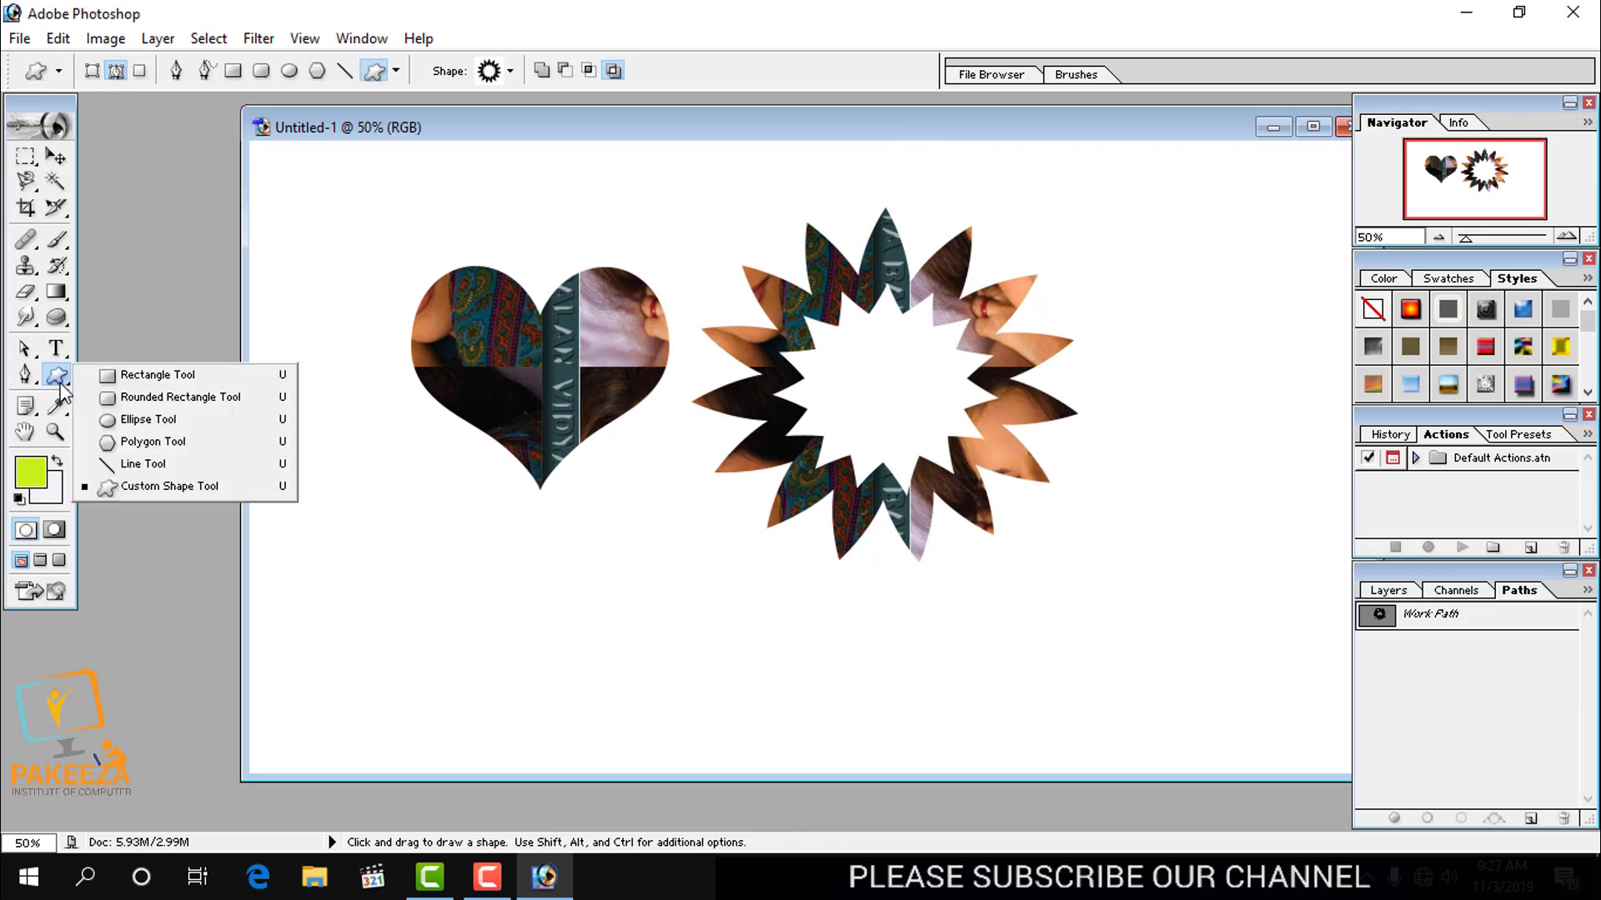
left_click(140, 465)
left_click_drag(509, 627, 1024, 617)
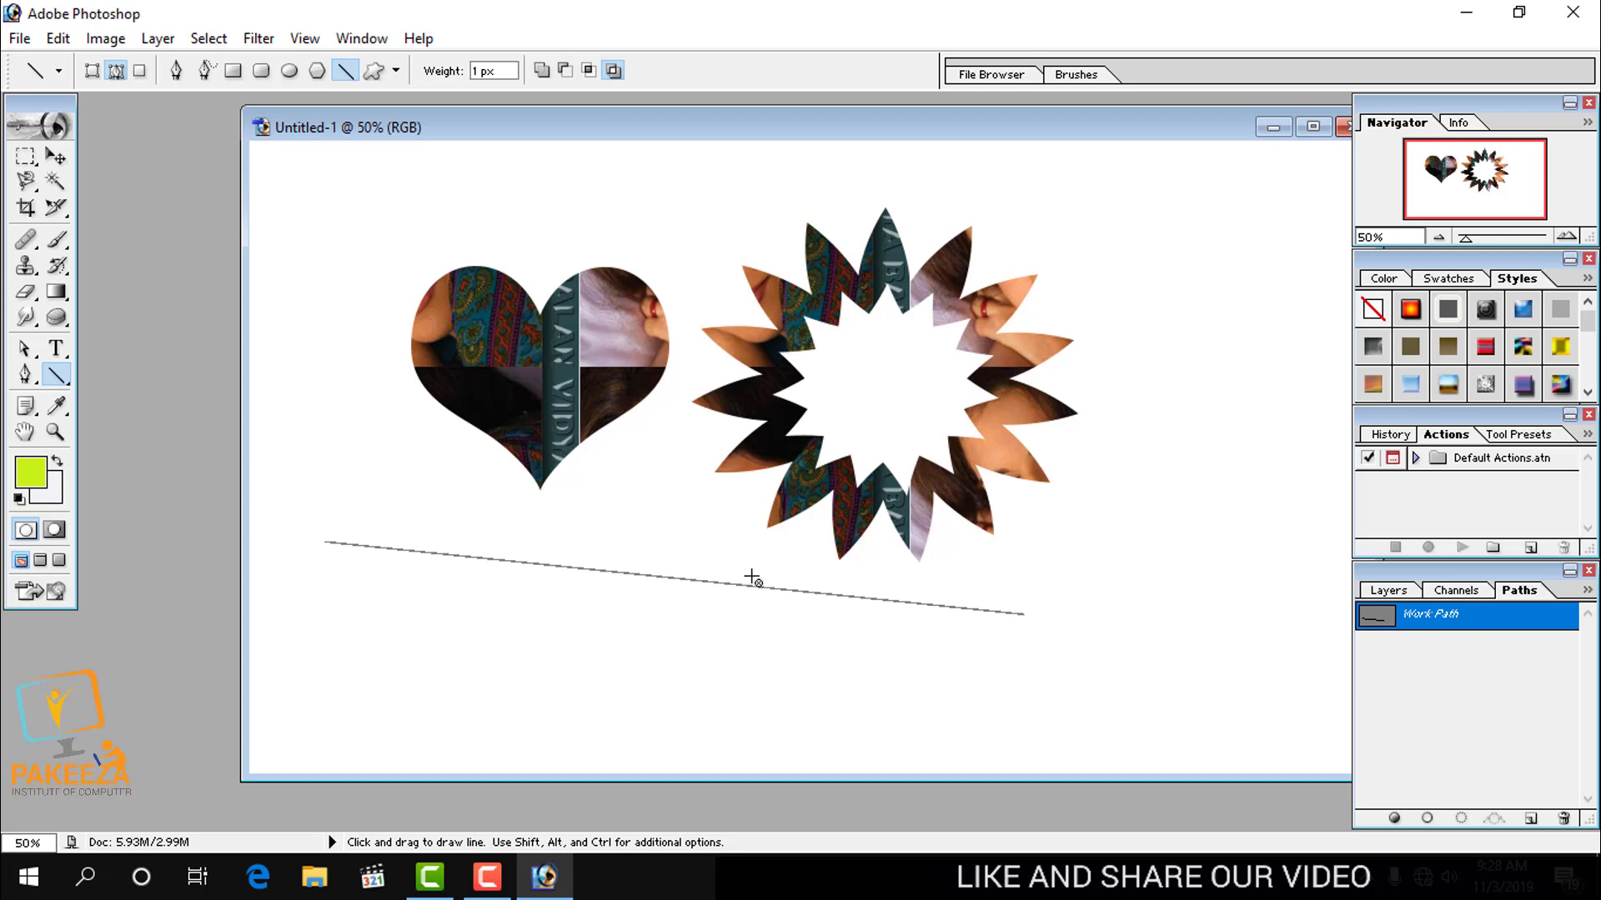
key("shift")
left_click_drag(879, 657, 1263, 658)
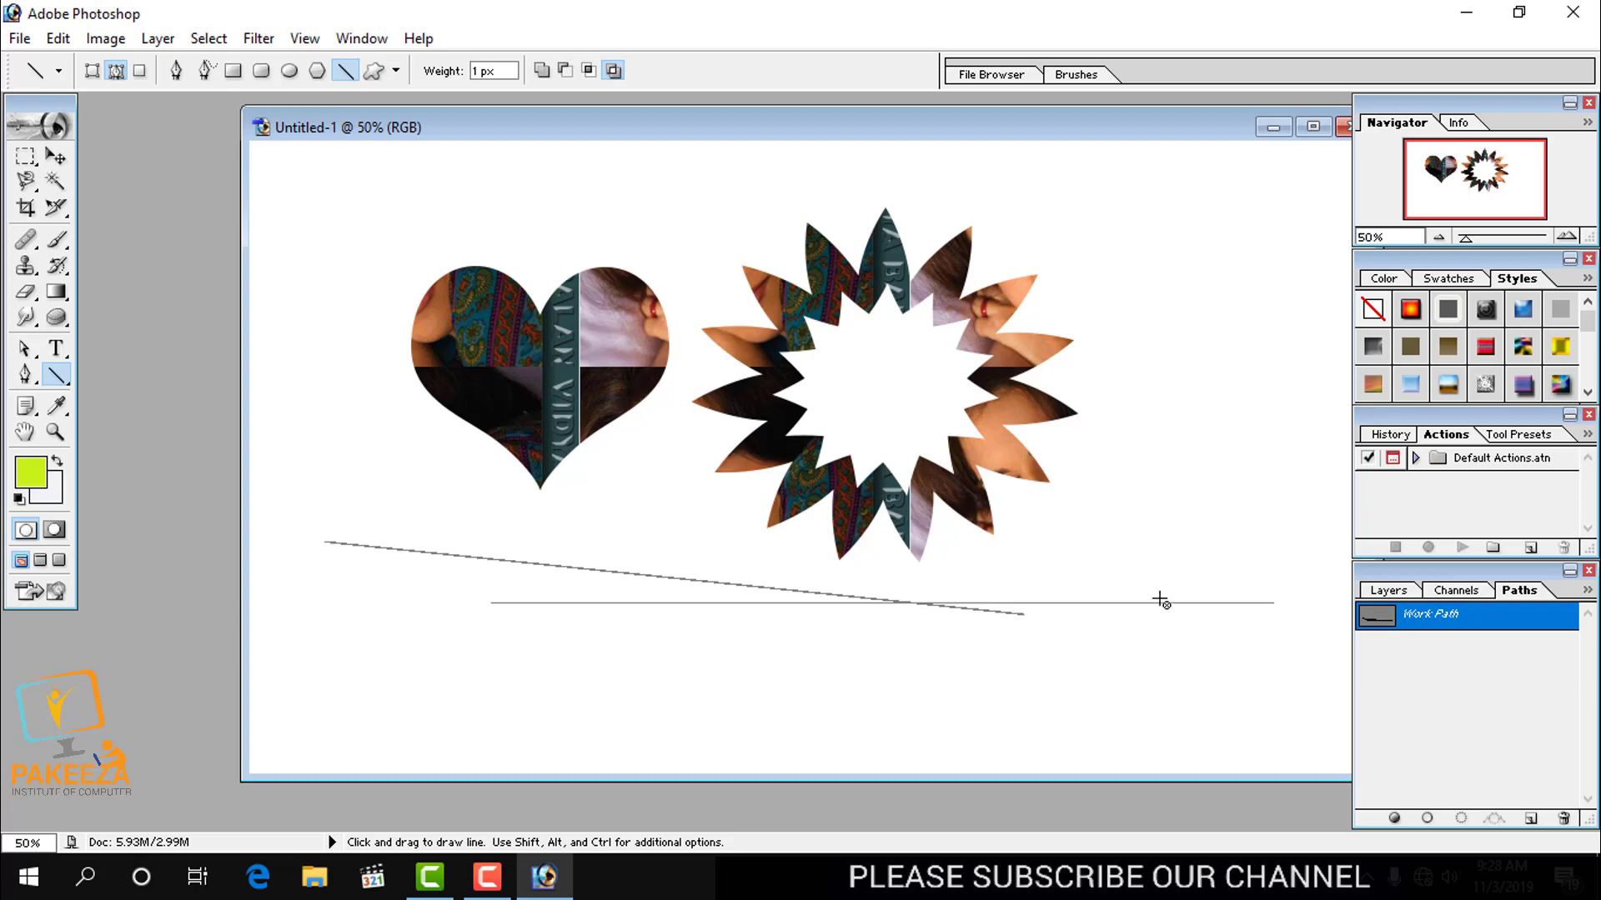
Step: Choose the club custom shape, draw it as a path beside the sunburst ring, and convert the work path into a selection
double_click(477, 134)
left_click(1568, 40)
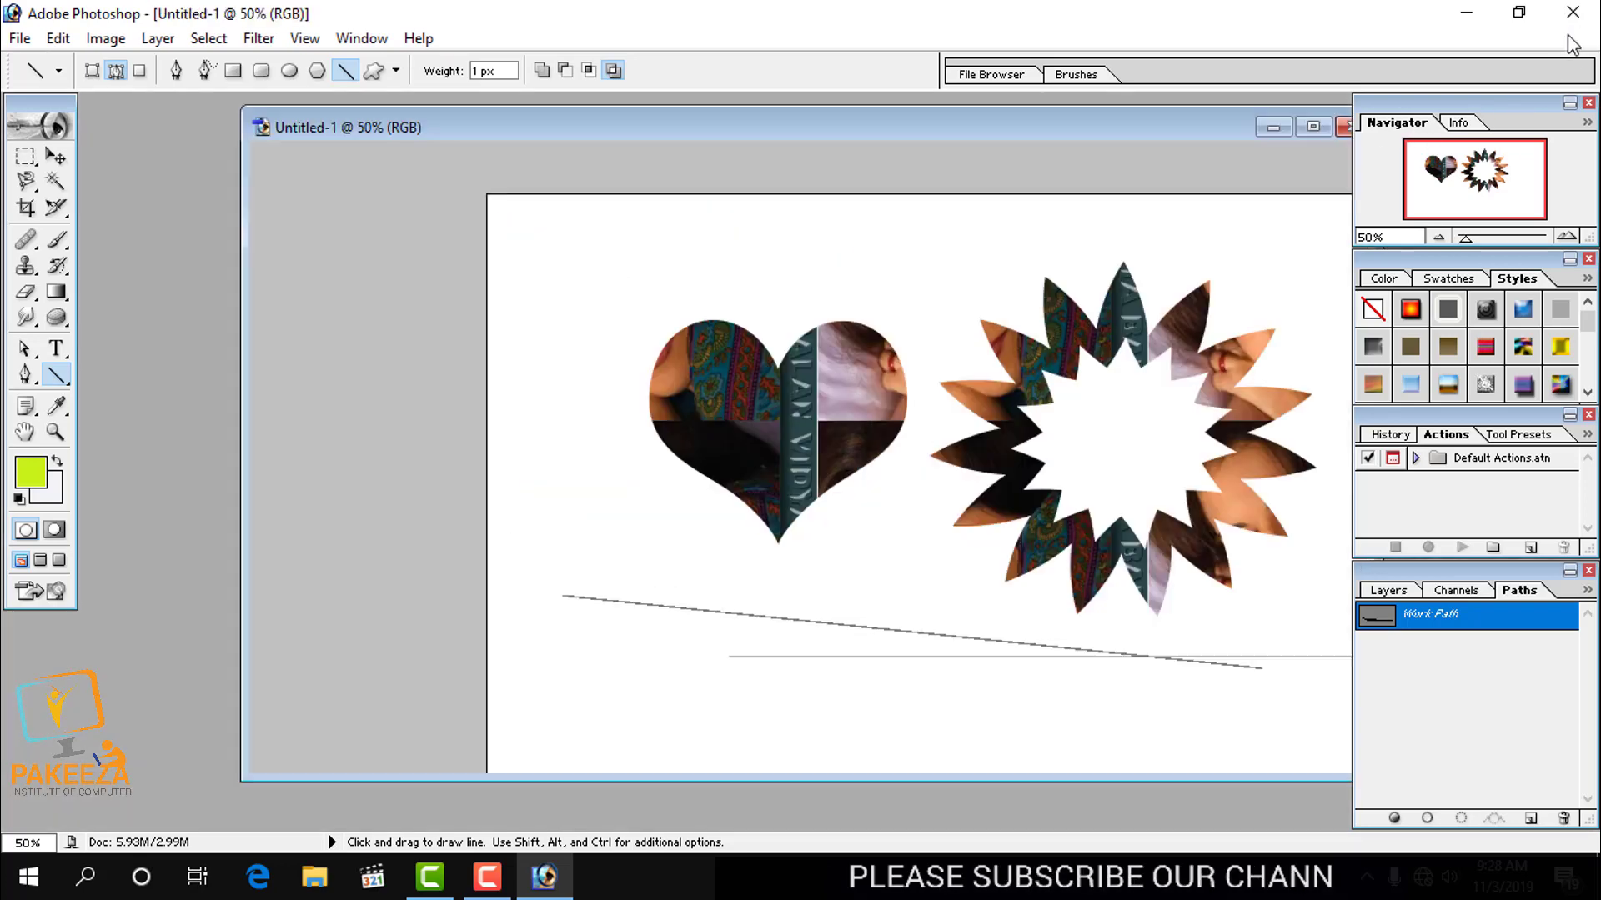
left_click(373, 72)
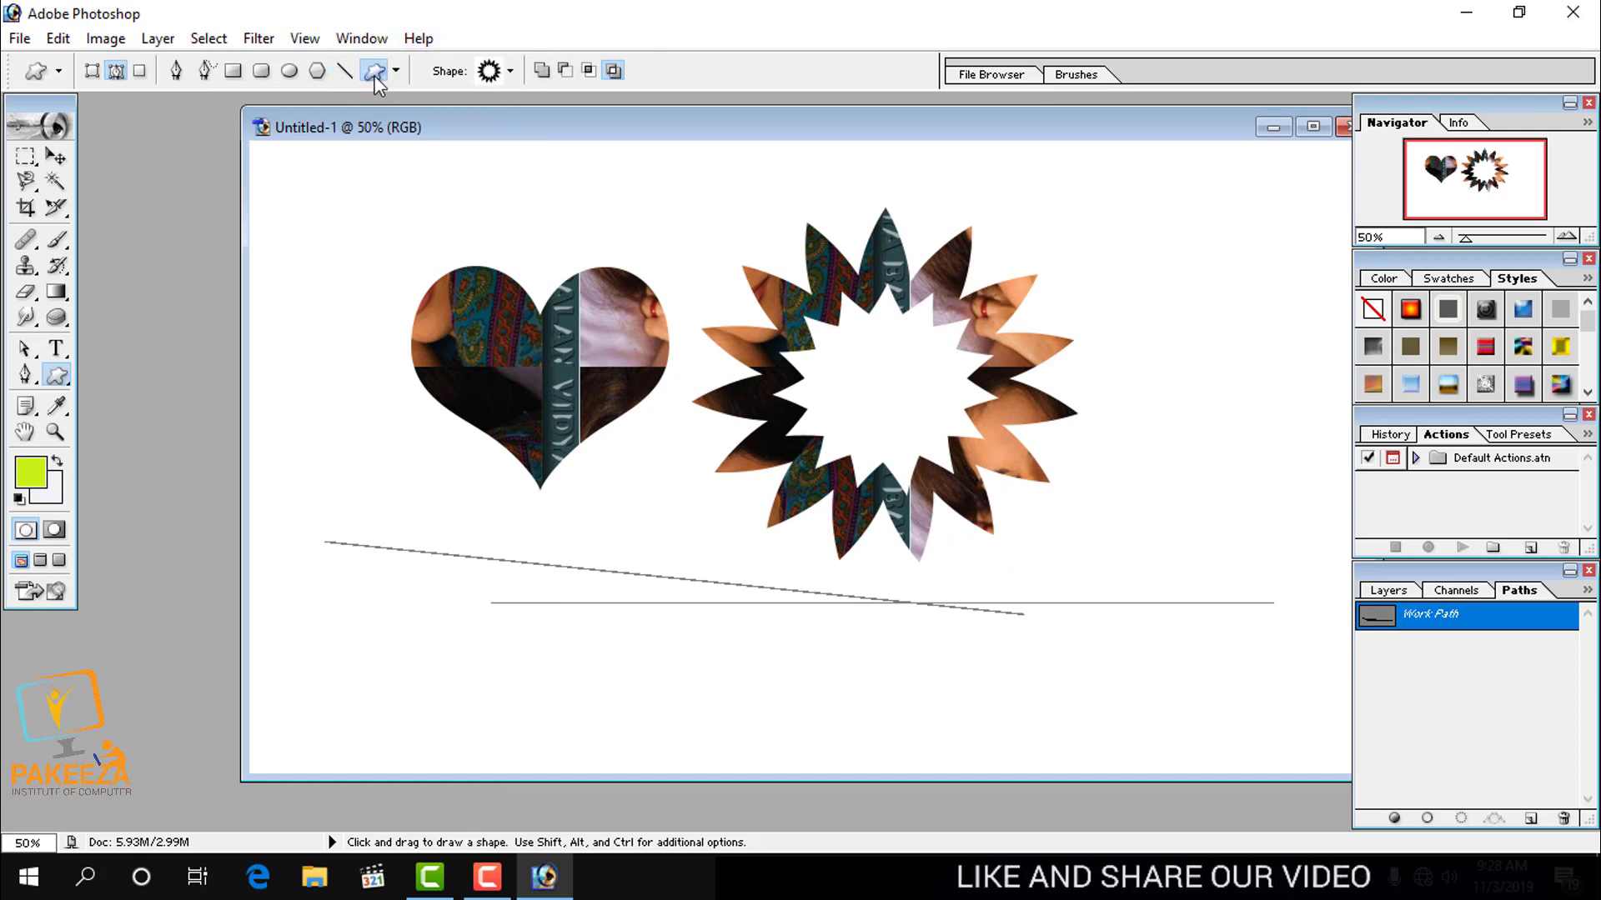
left_click(397, 73)
left_click(419, 38)
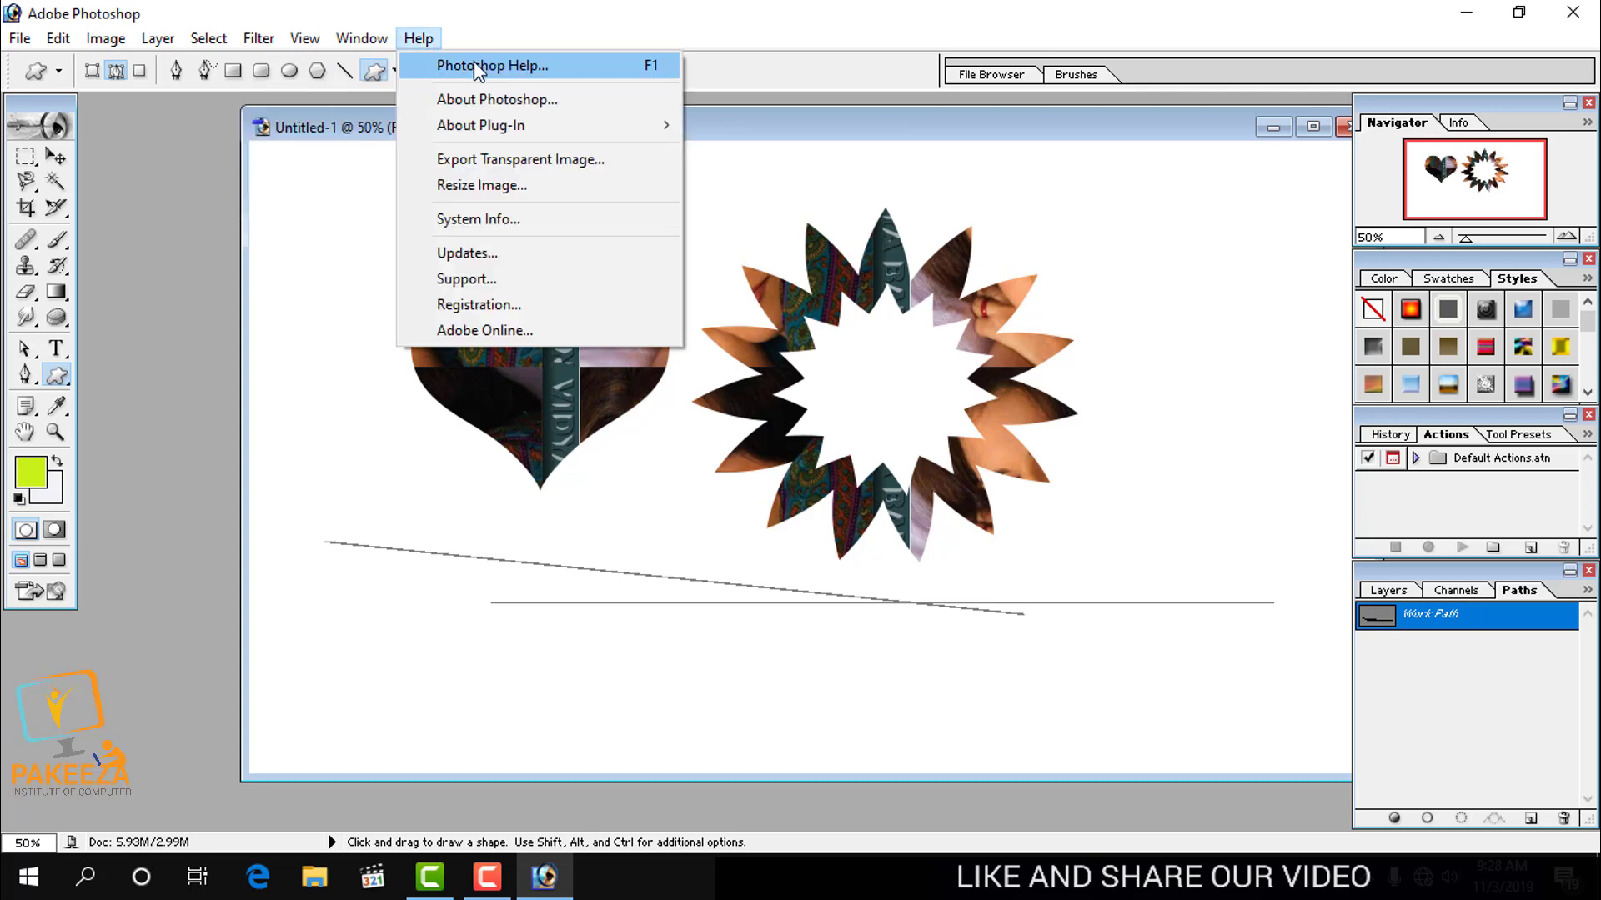
left_click(514, 72)
left_click(512, 72)
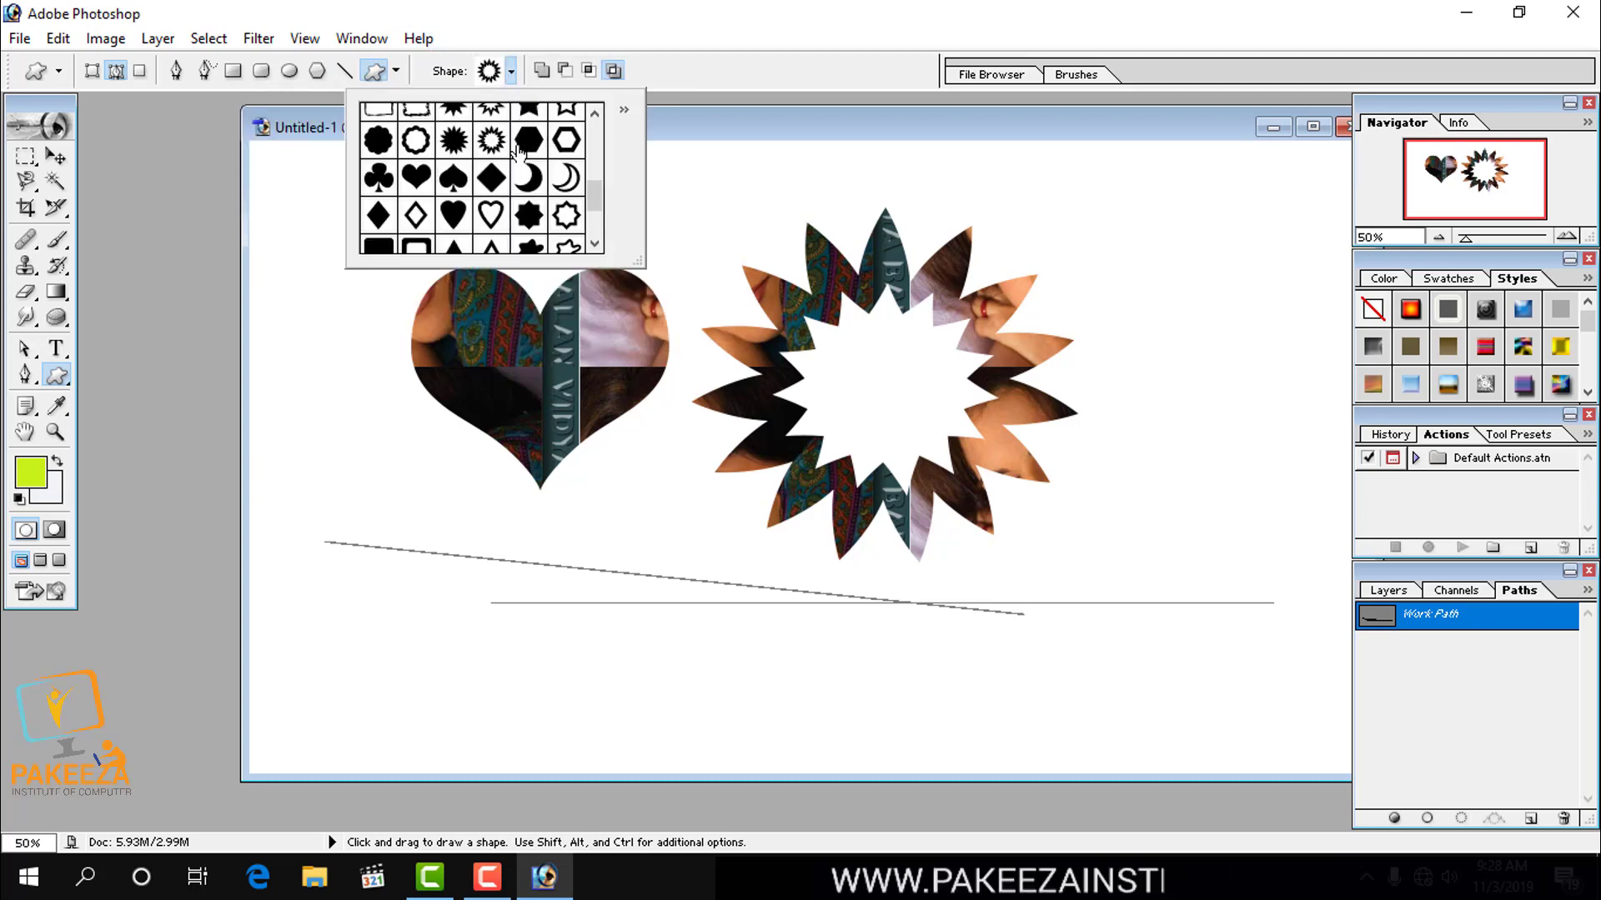
left_click(378, 177)
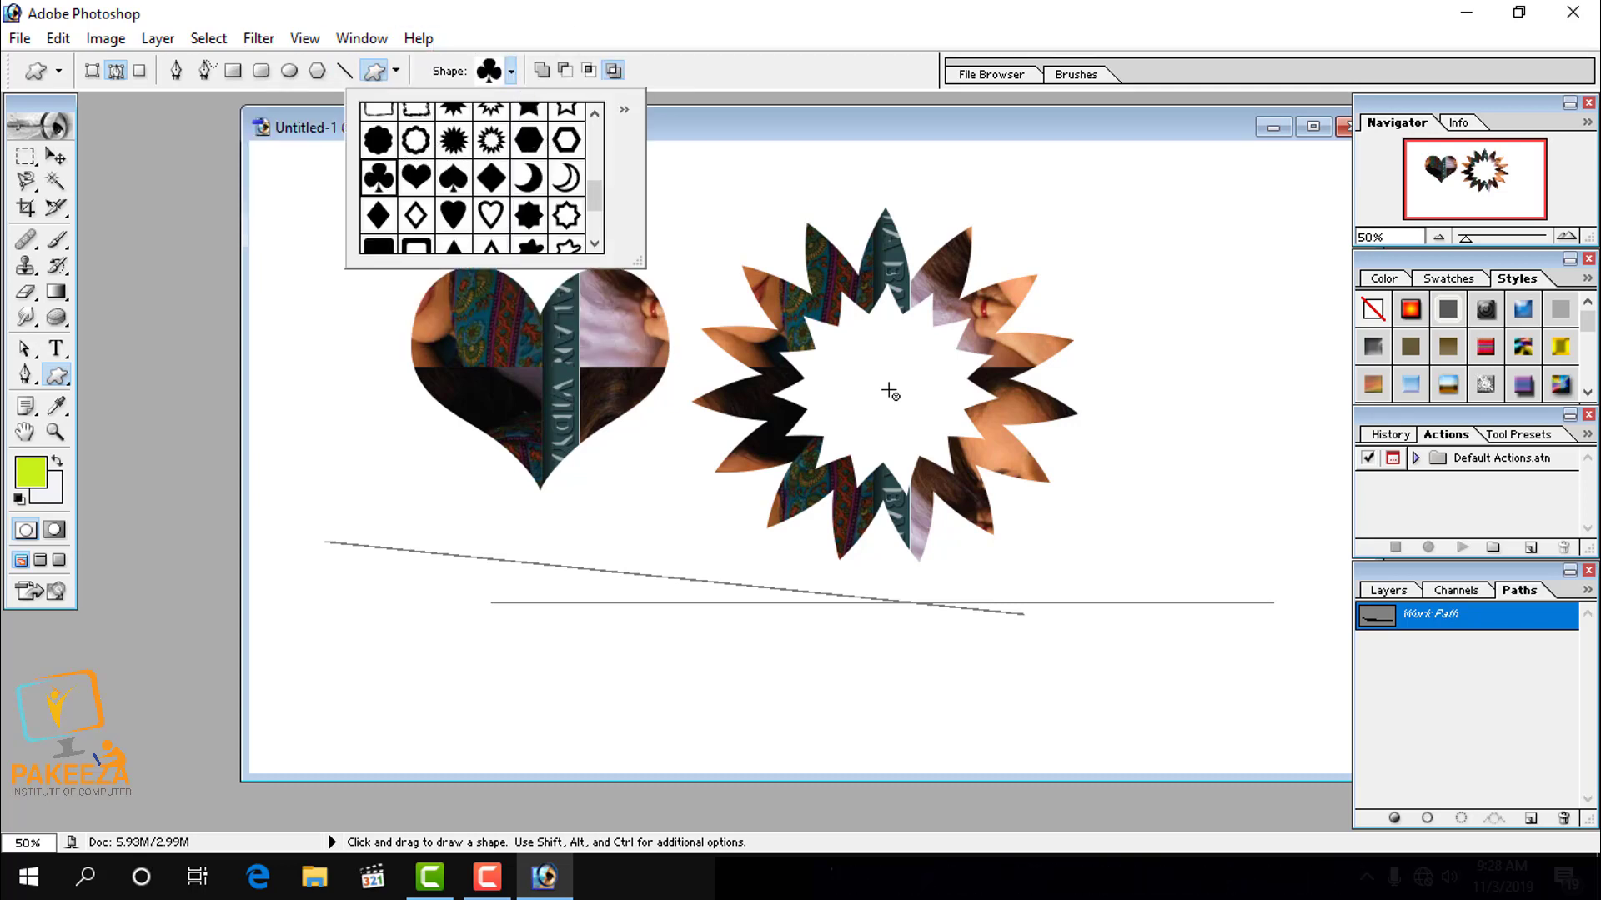
left_click_drag(1100, 260, 1348, 557)
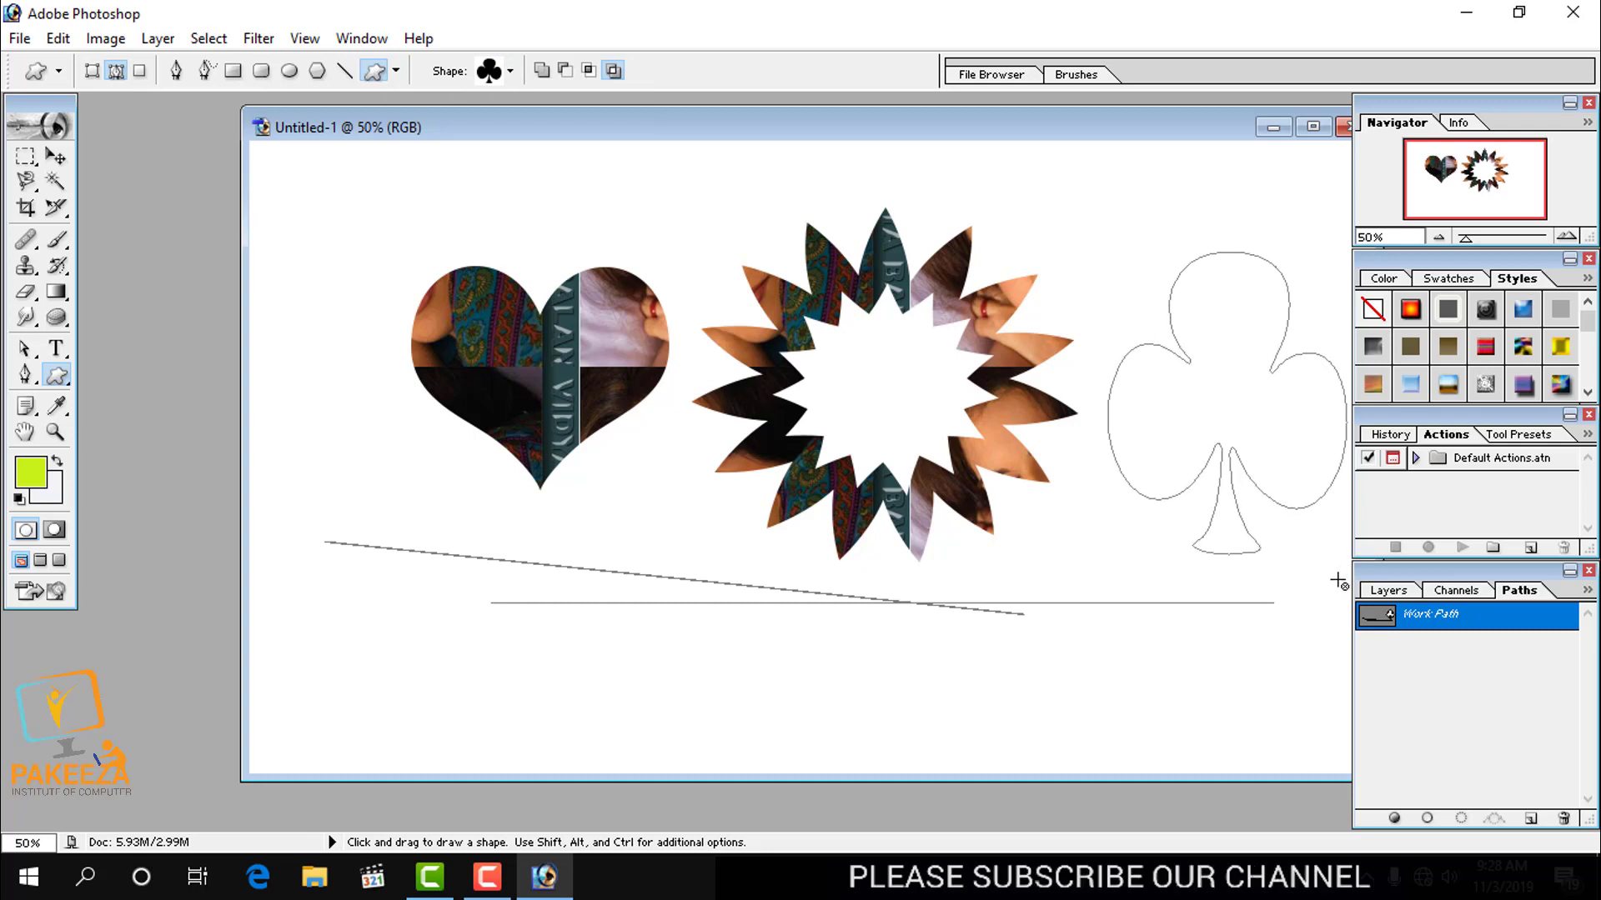
key("ctrl+Return")
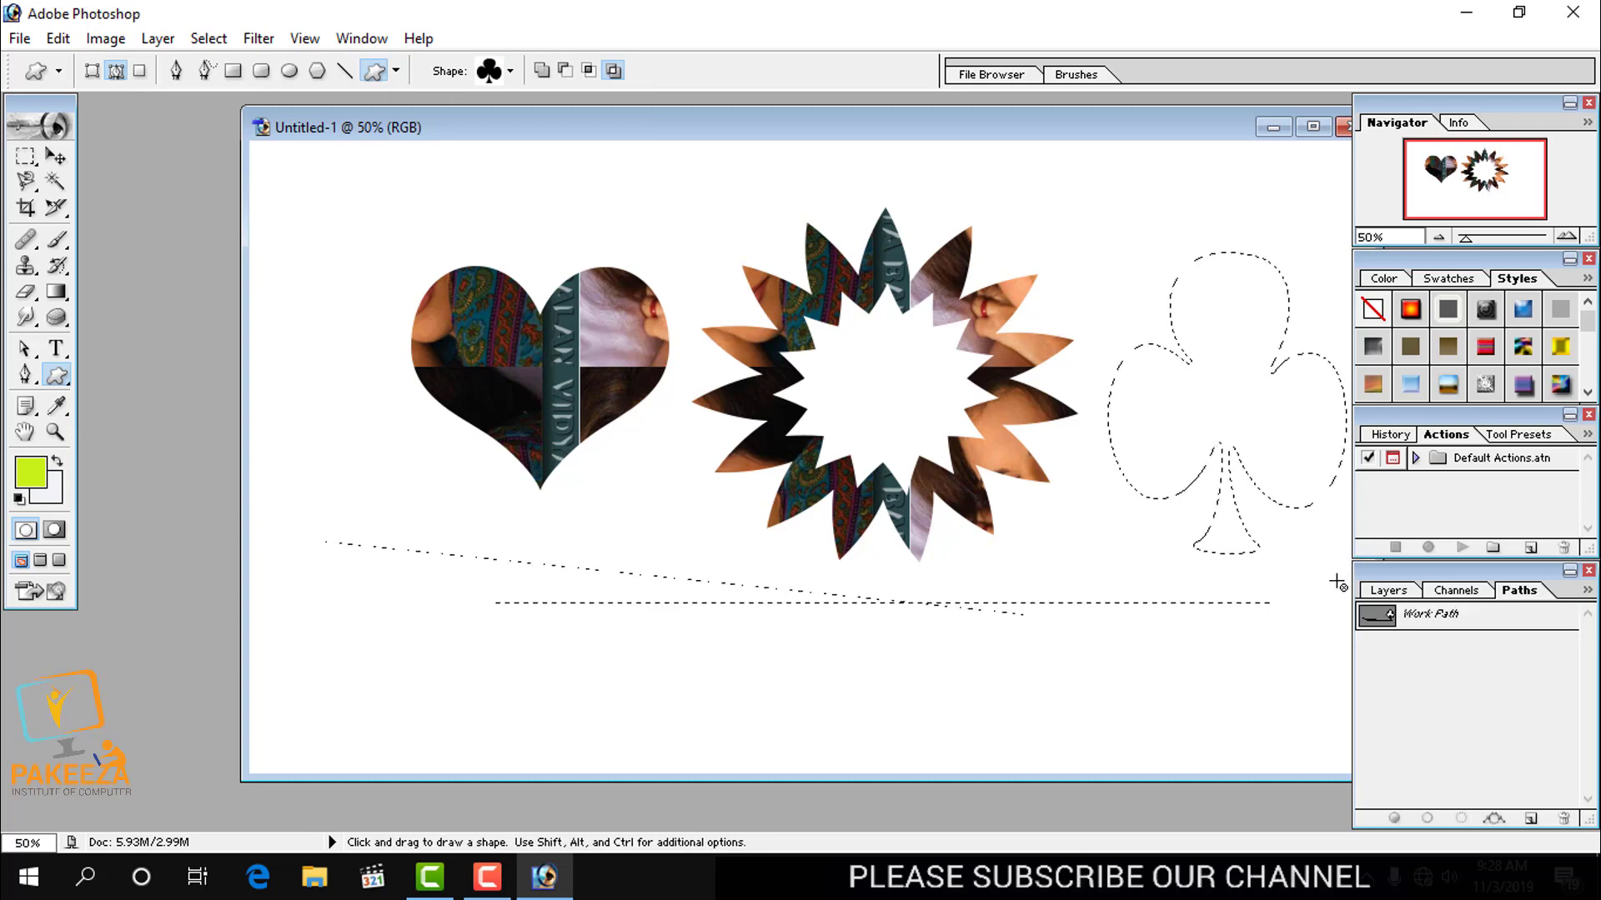
Step: Fill the club and line selection with the woman's portrait pattern in Normal mode at 100% opacity
key("m")
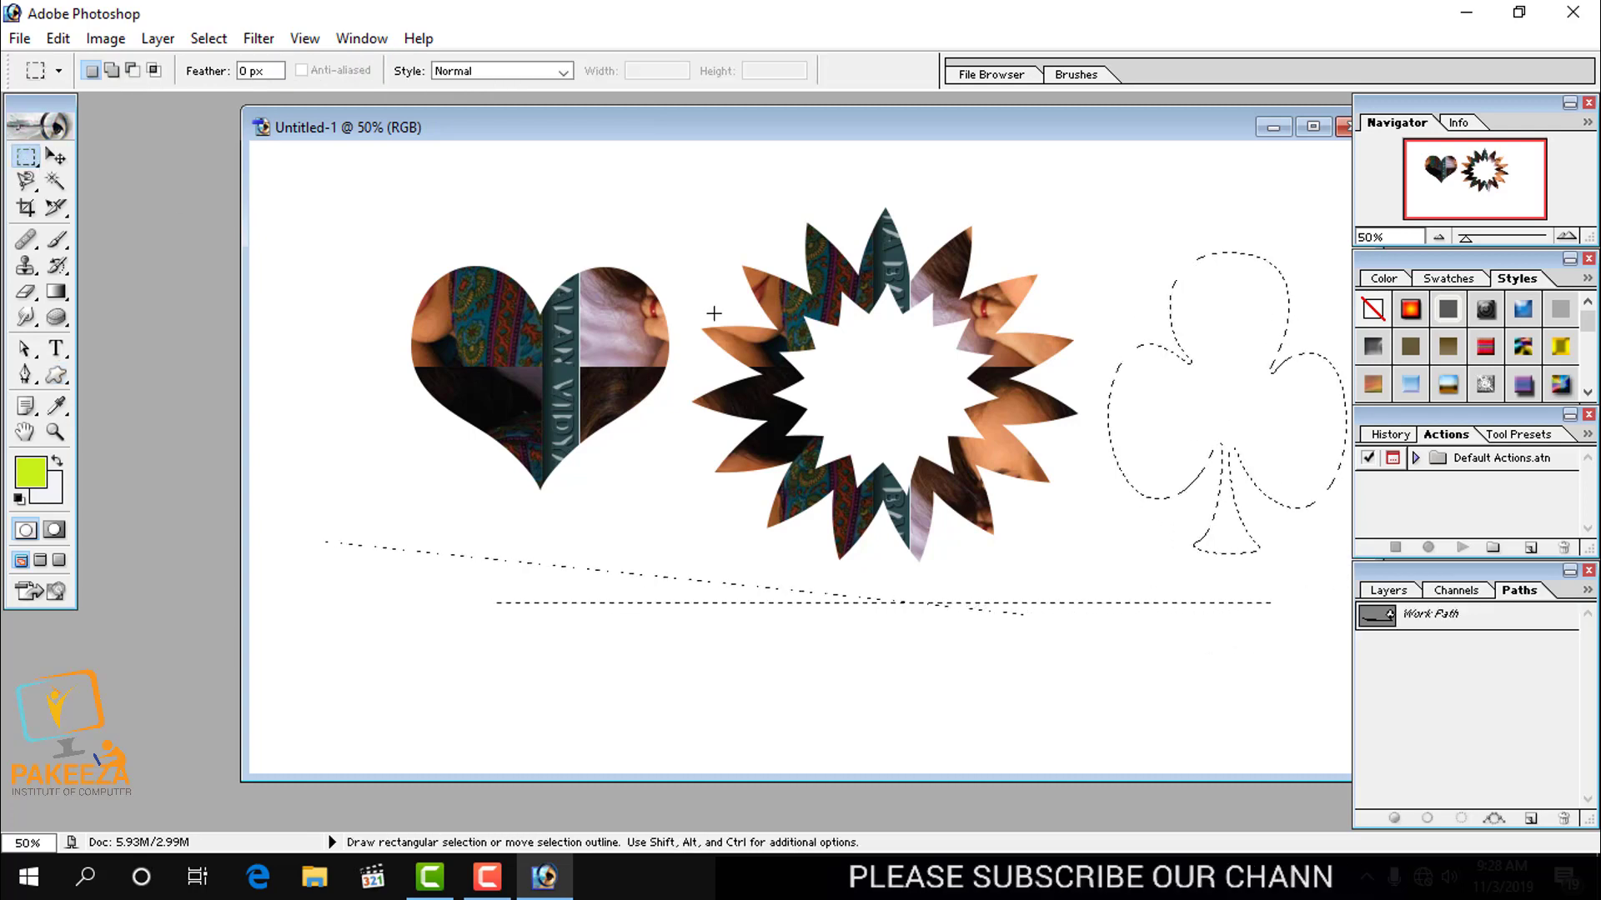
right_click(1194, 400)
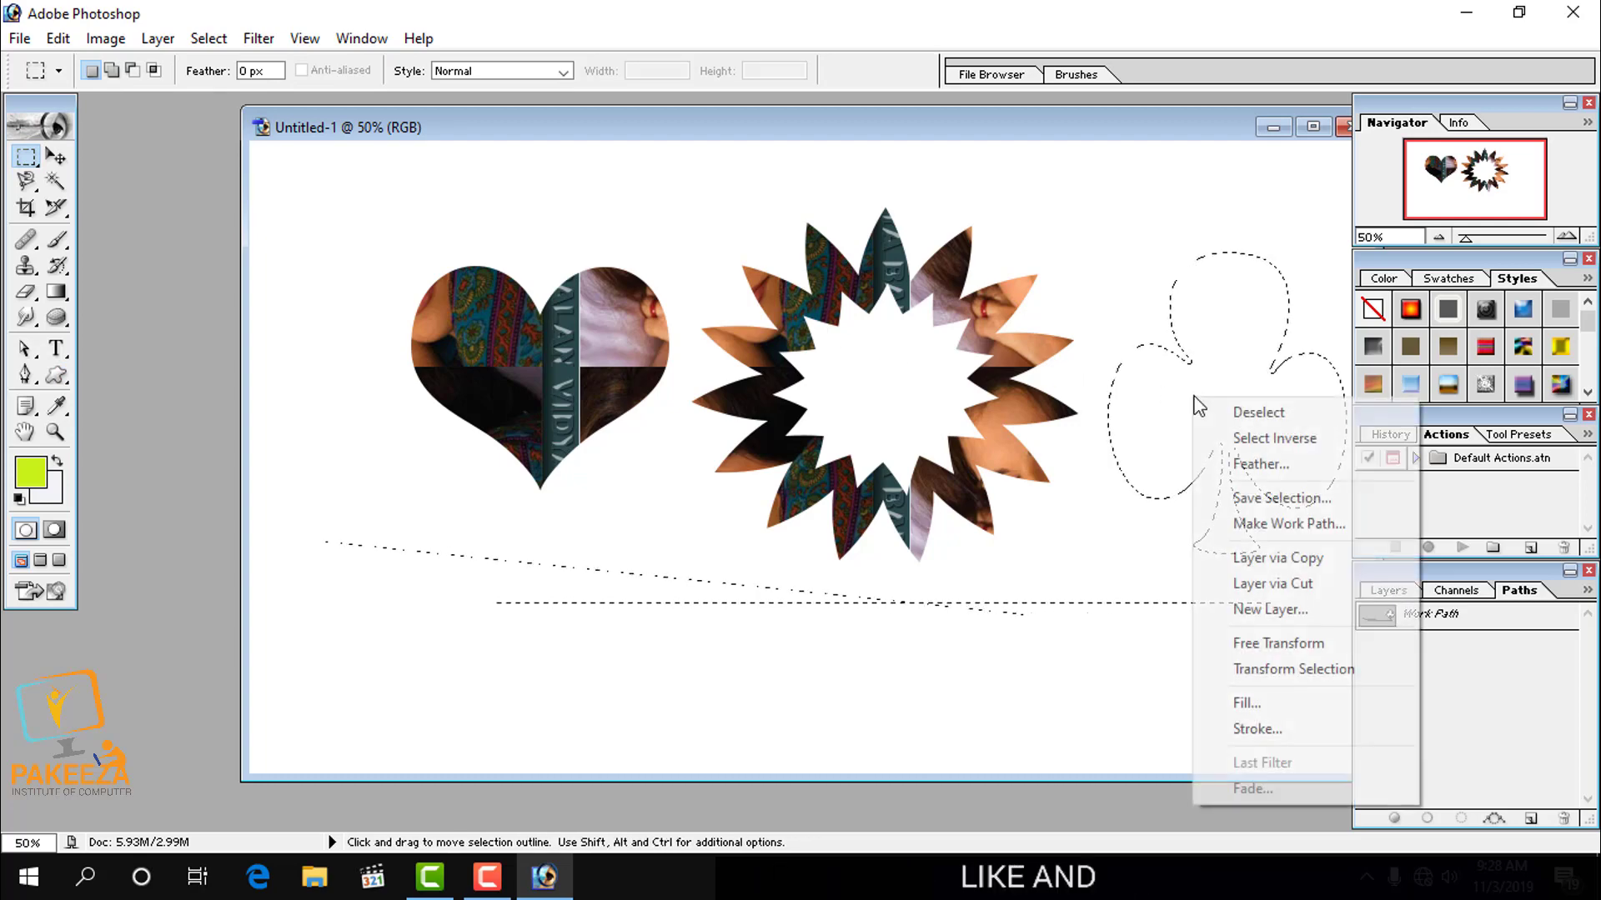
left_click(1254, 709)
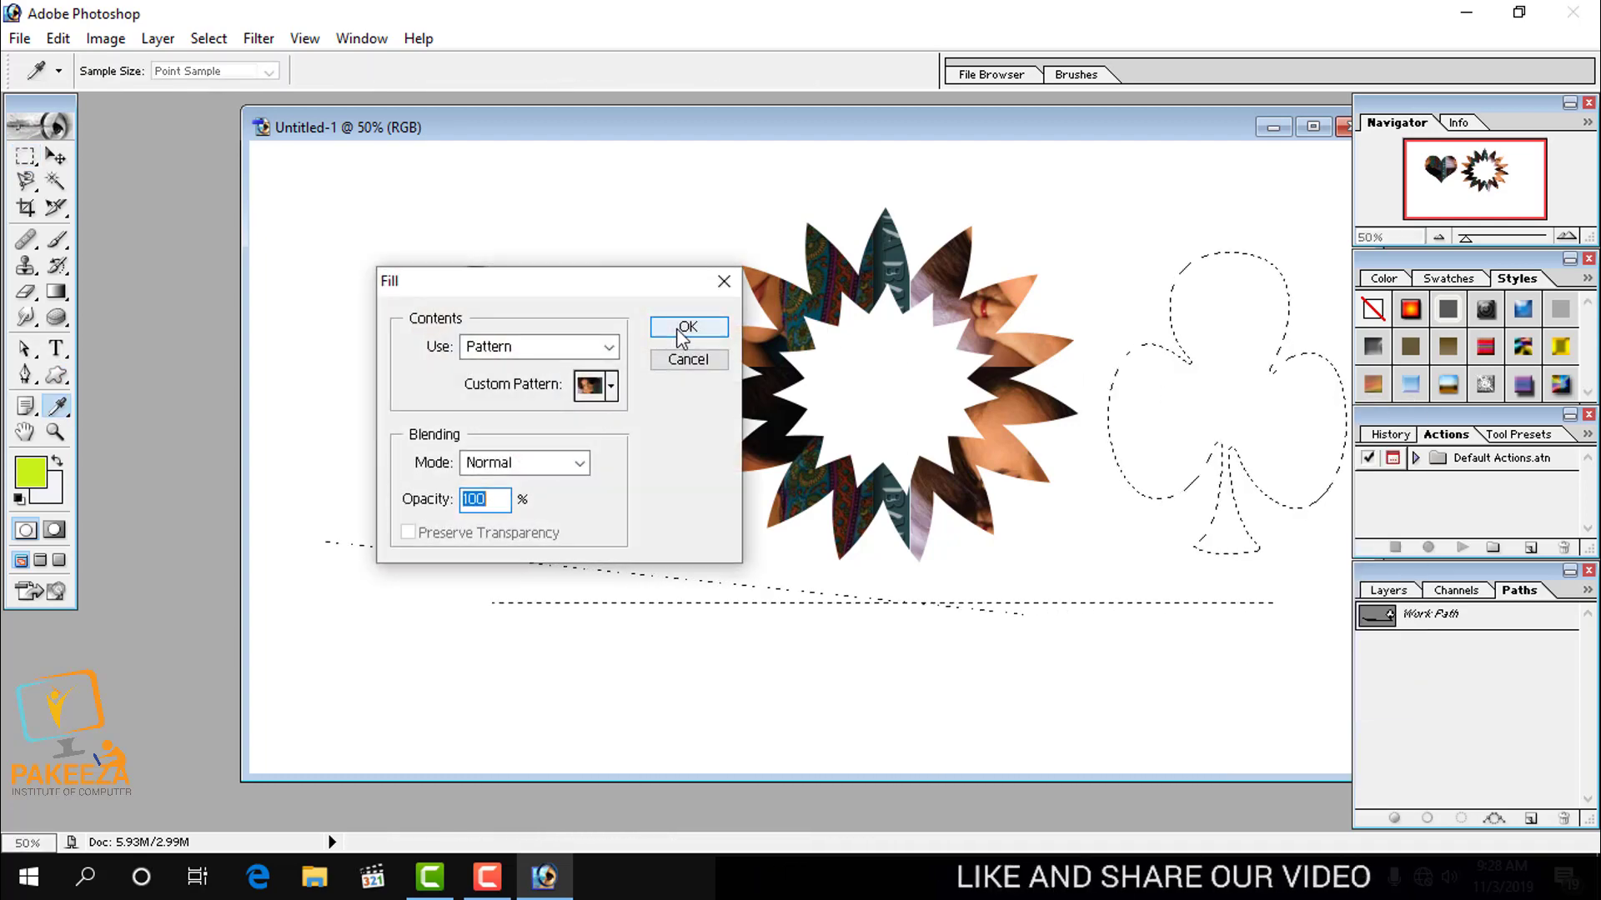
left_click(611, 386)
left_click(517, 510)
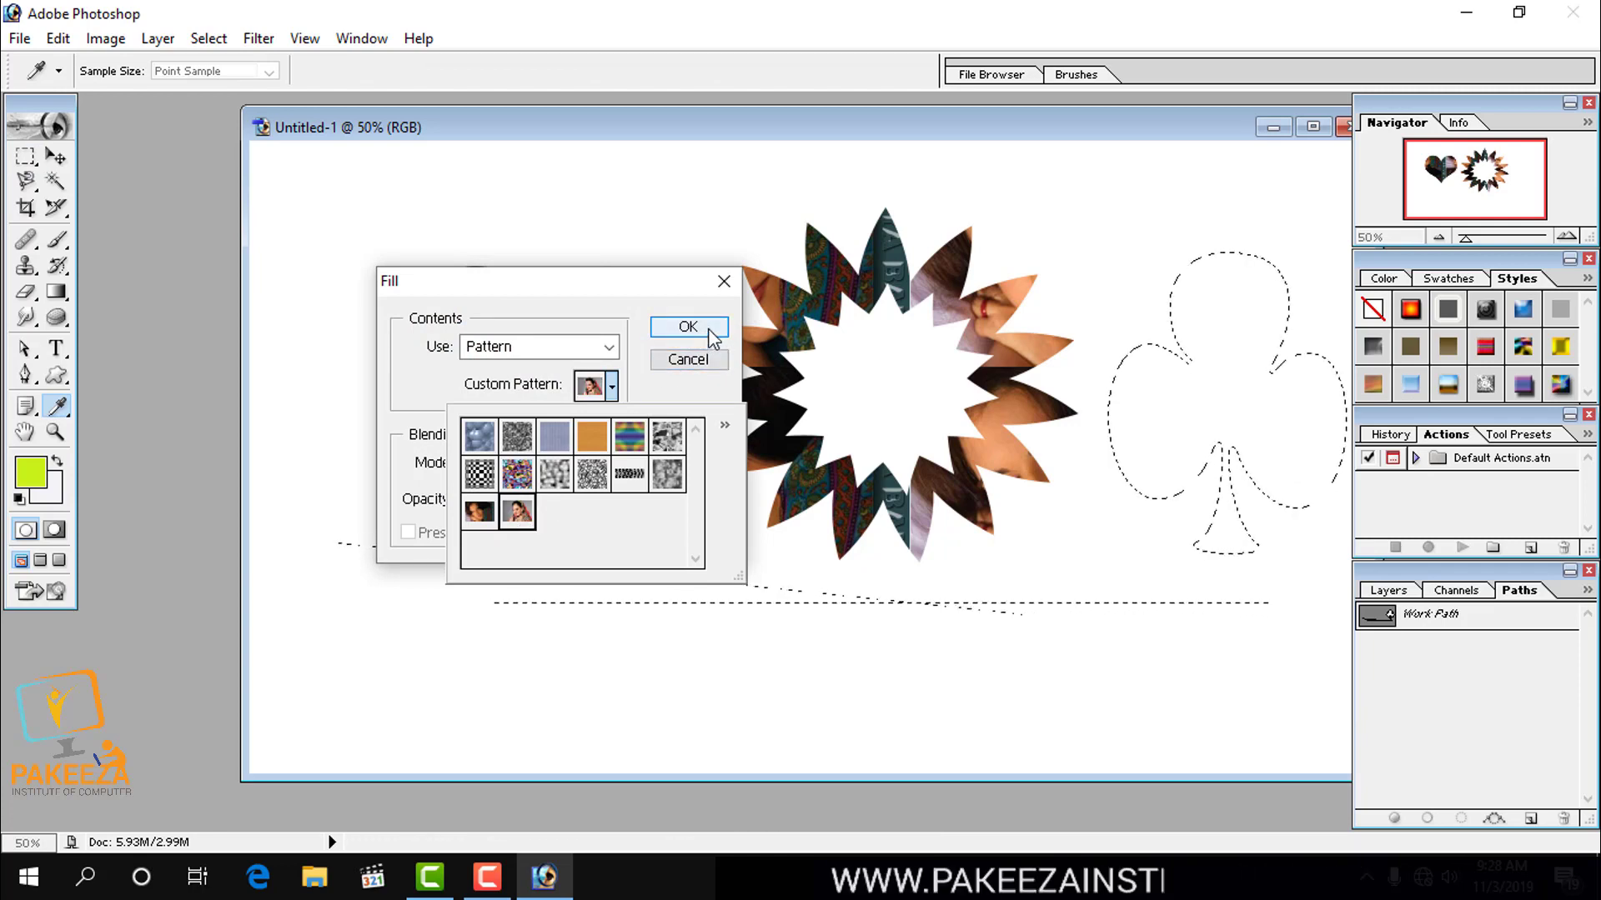
left_click(709, 330)
Step: Stroke the club and line selection with a 10 px red (EB082E) centered outline at 100% opacity and deselect
key("m")
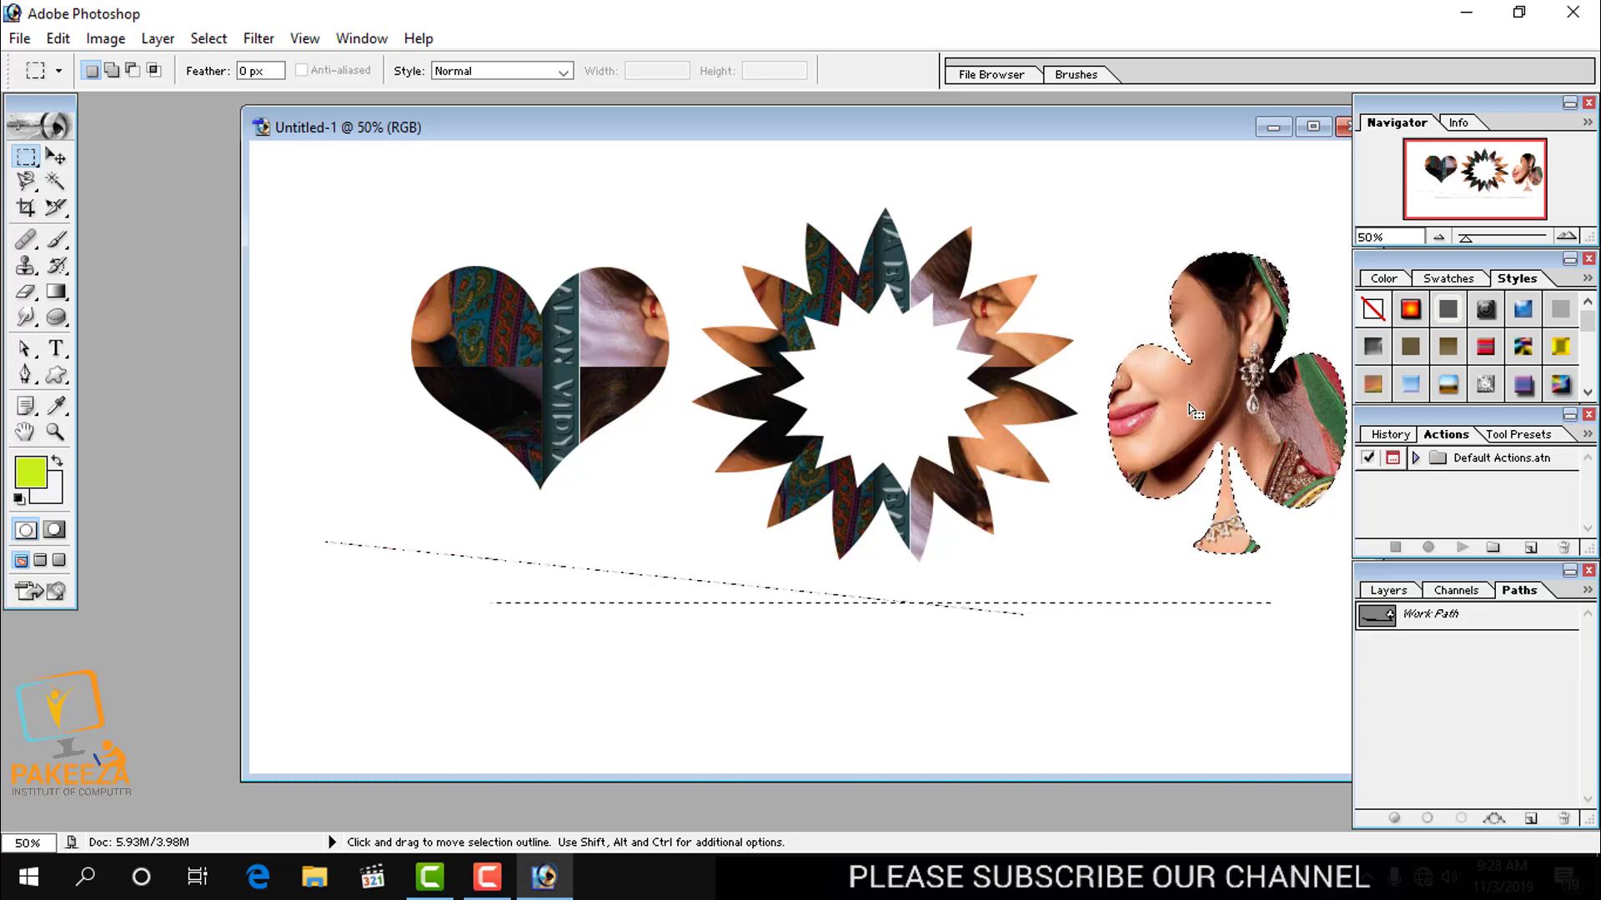
right_click(1193, 500)
left_click(1245, 737)
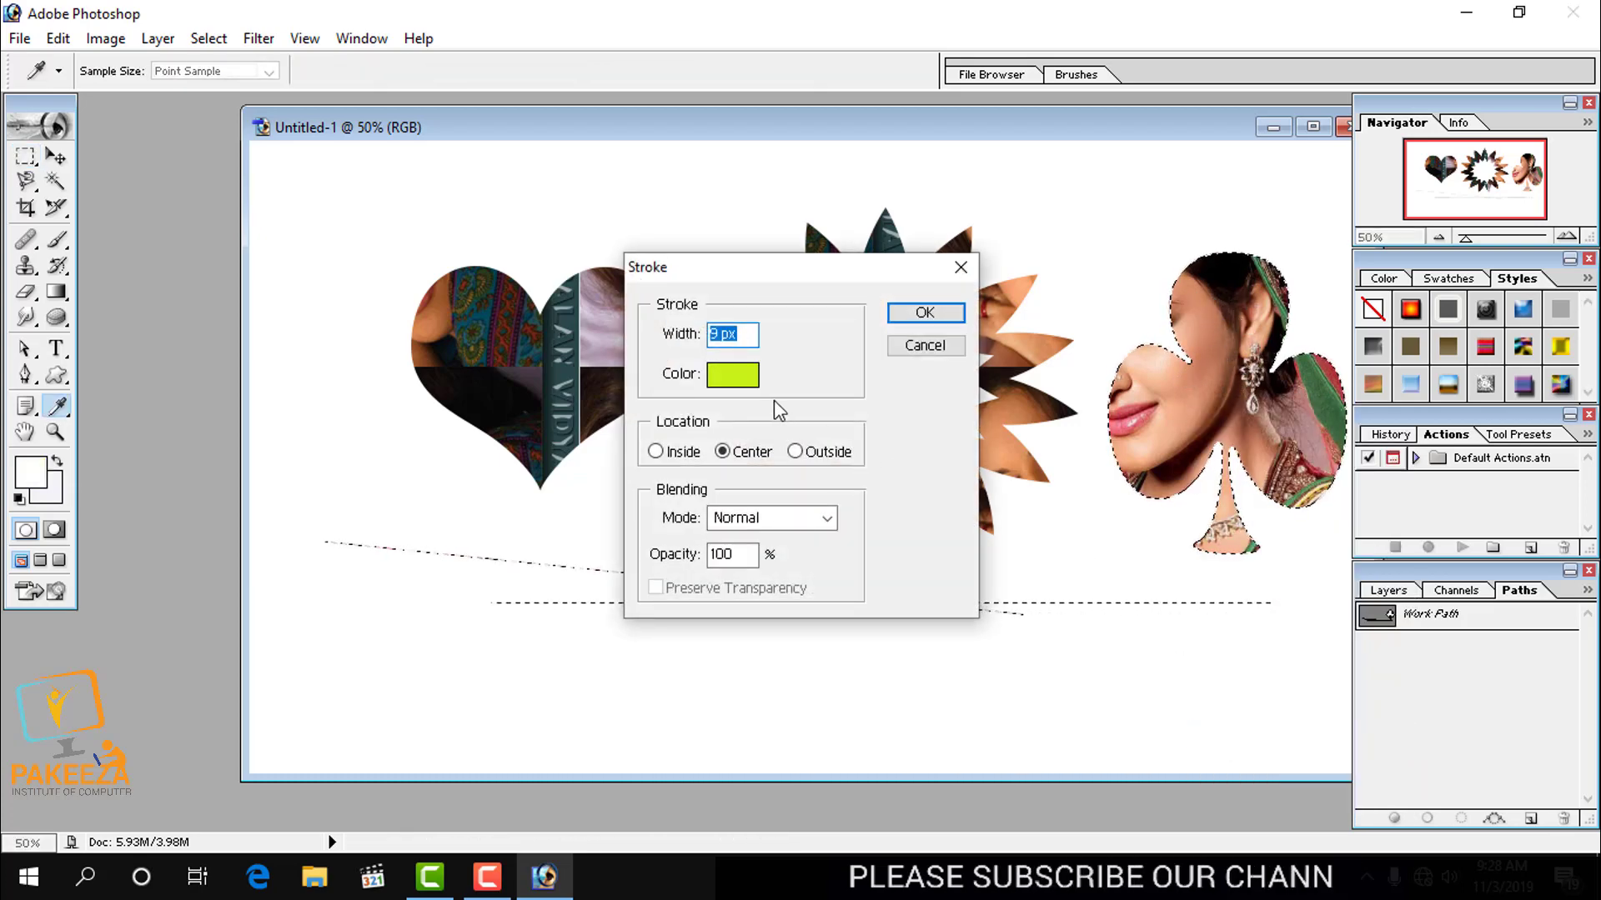
left_click(737, 377)
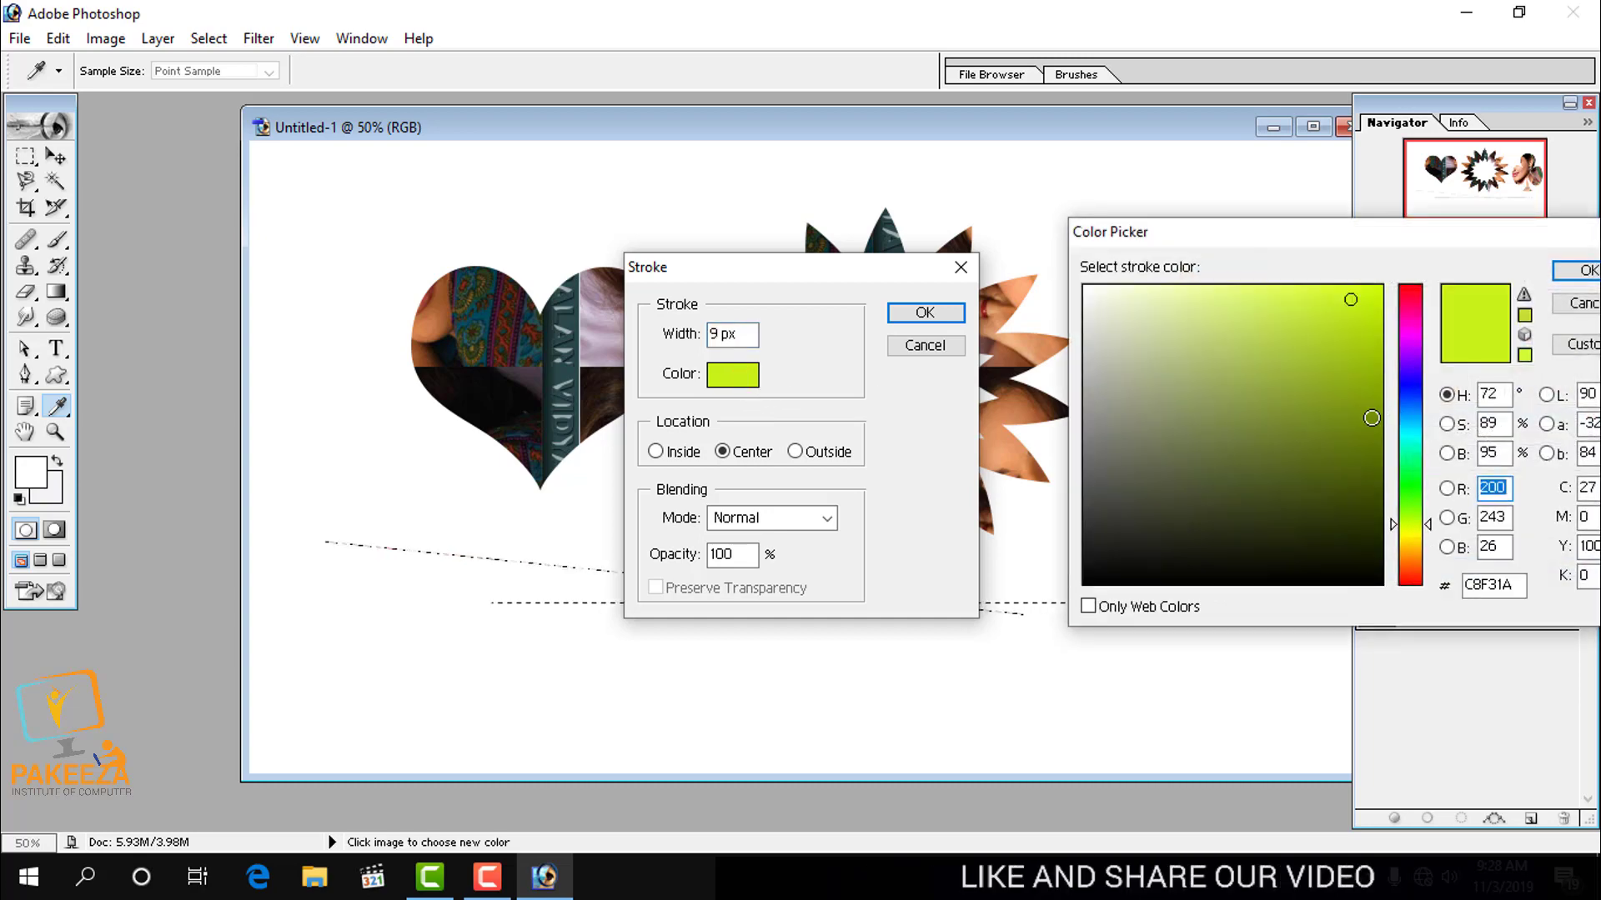
left_click(1414, 294)
left_click(1371, 309)
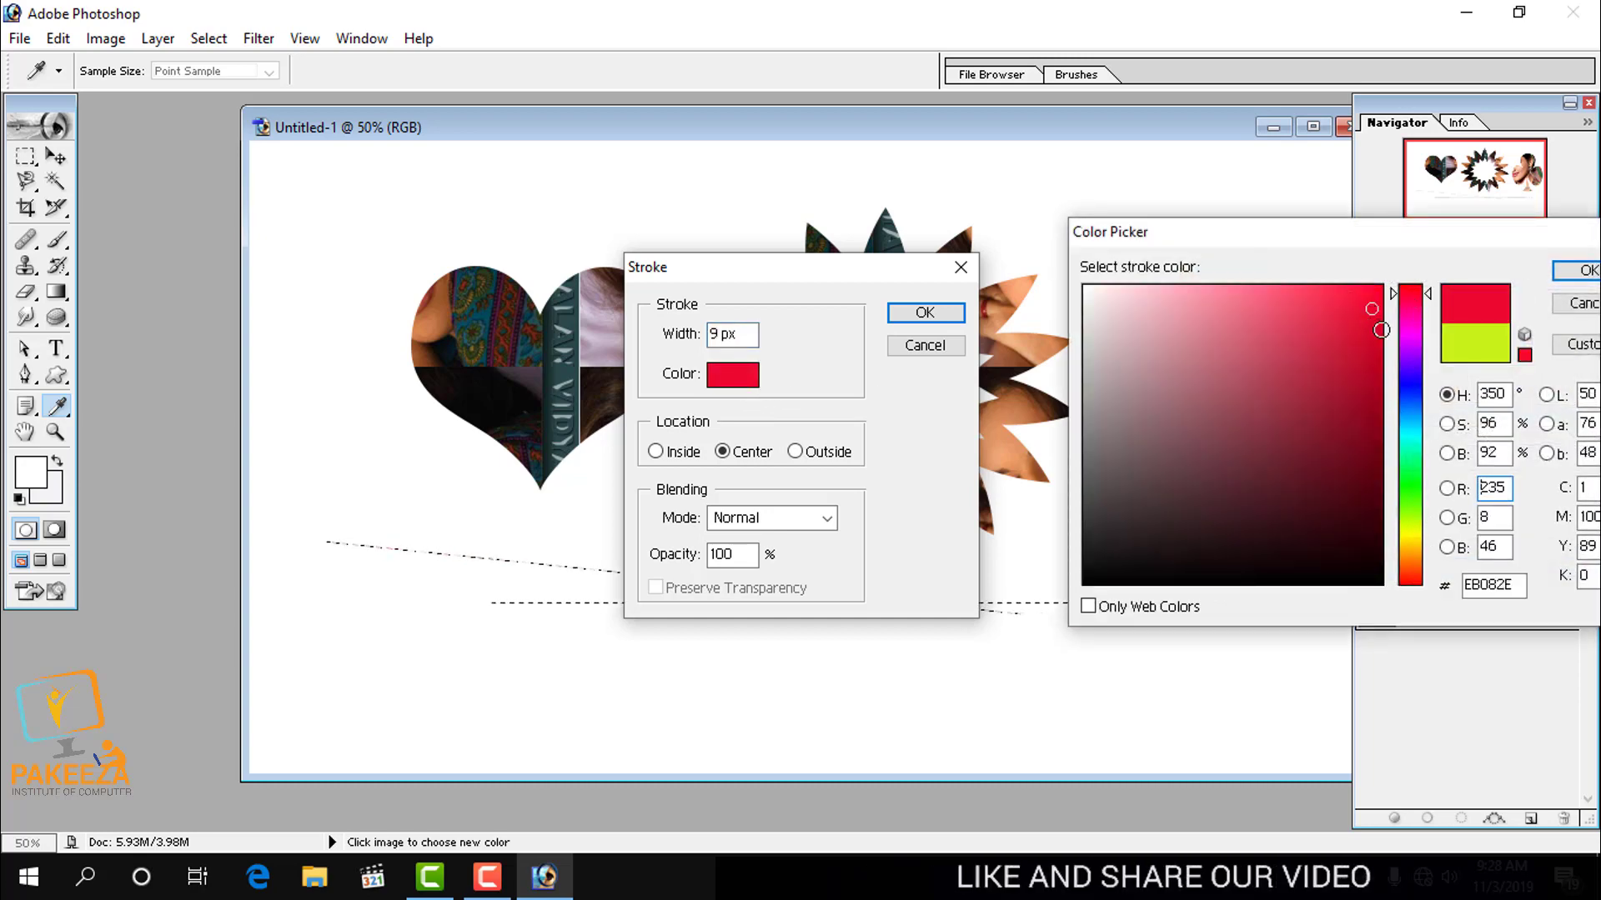
left_click(1567, 275)
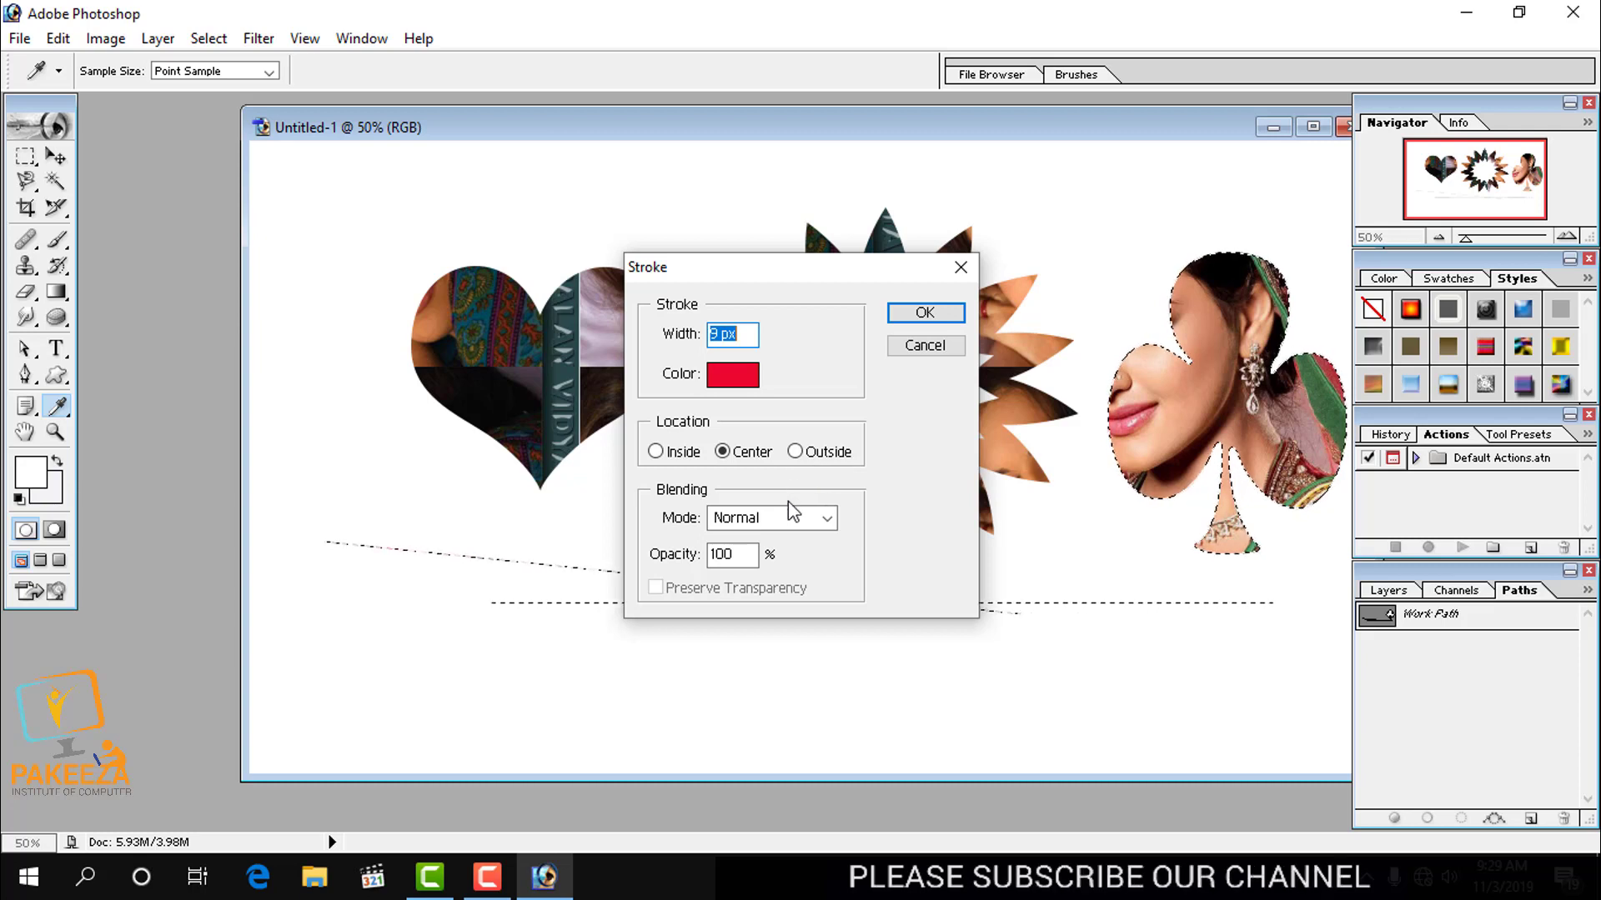
left_click(751, 518)
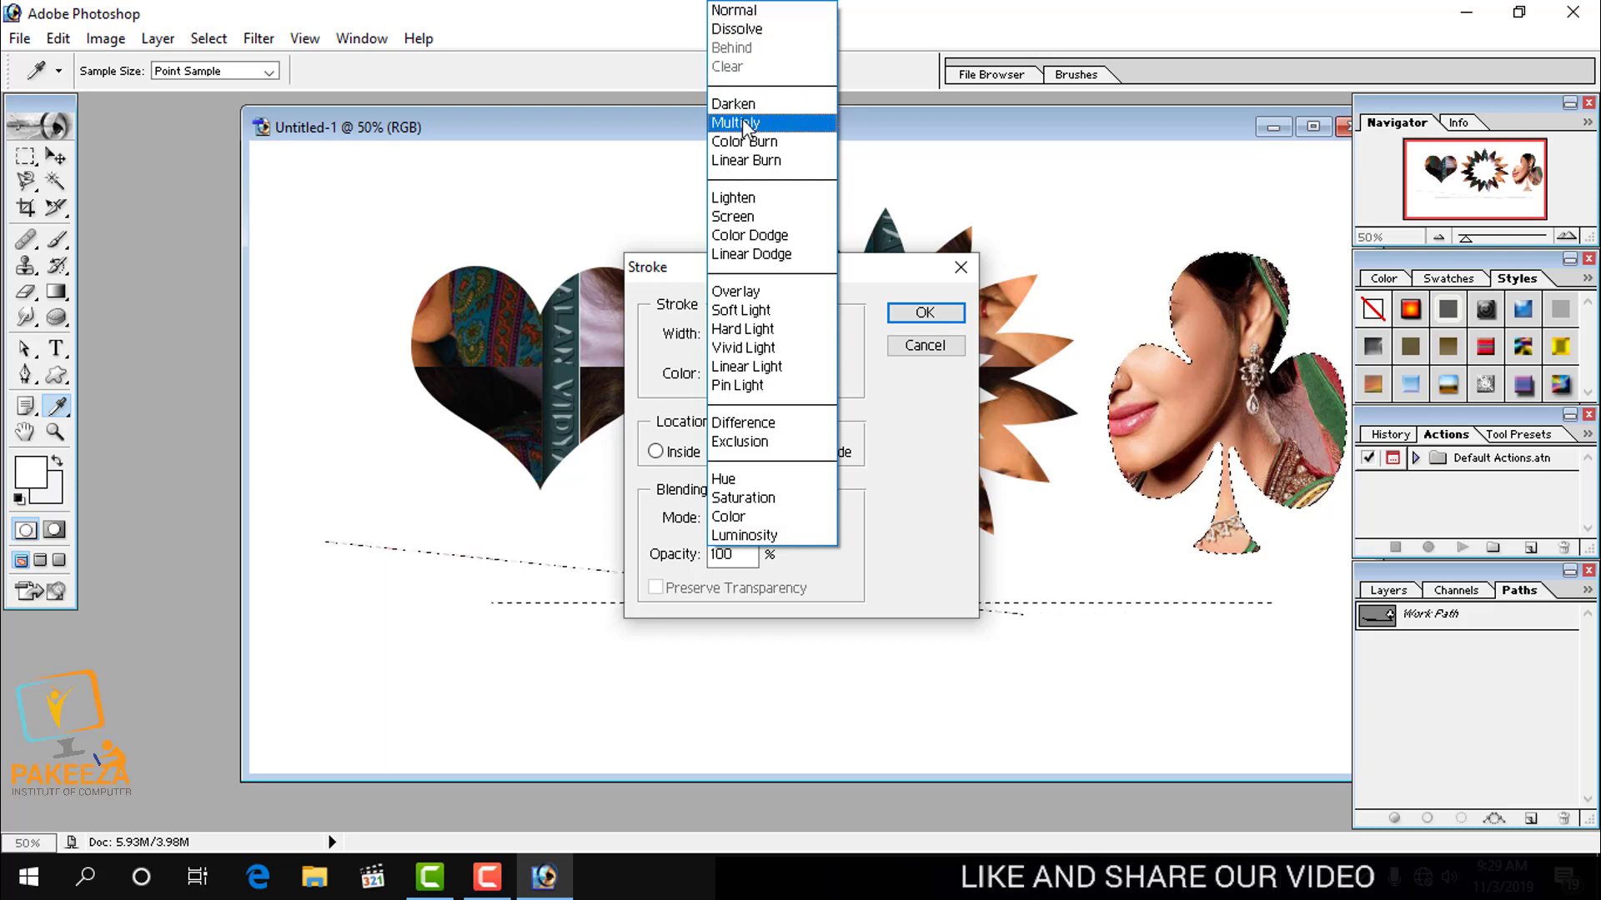
left_click(909, 443)
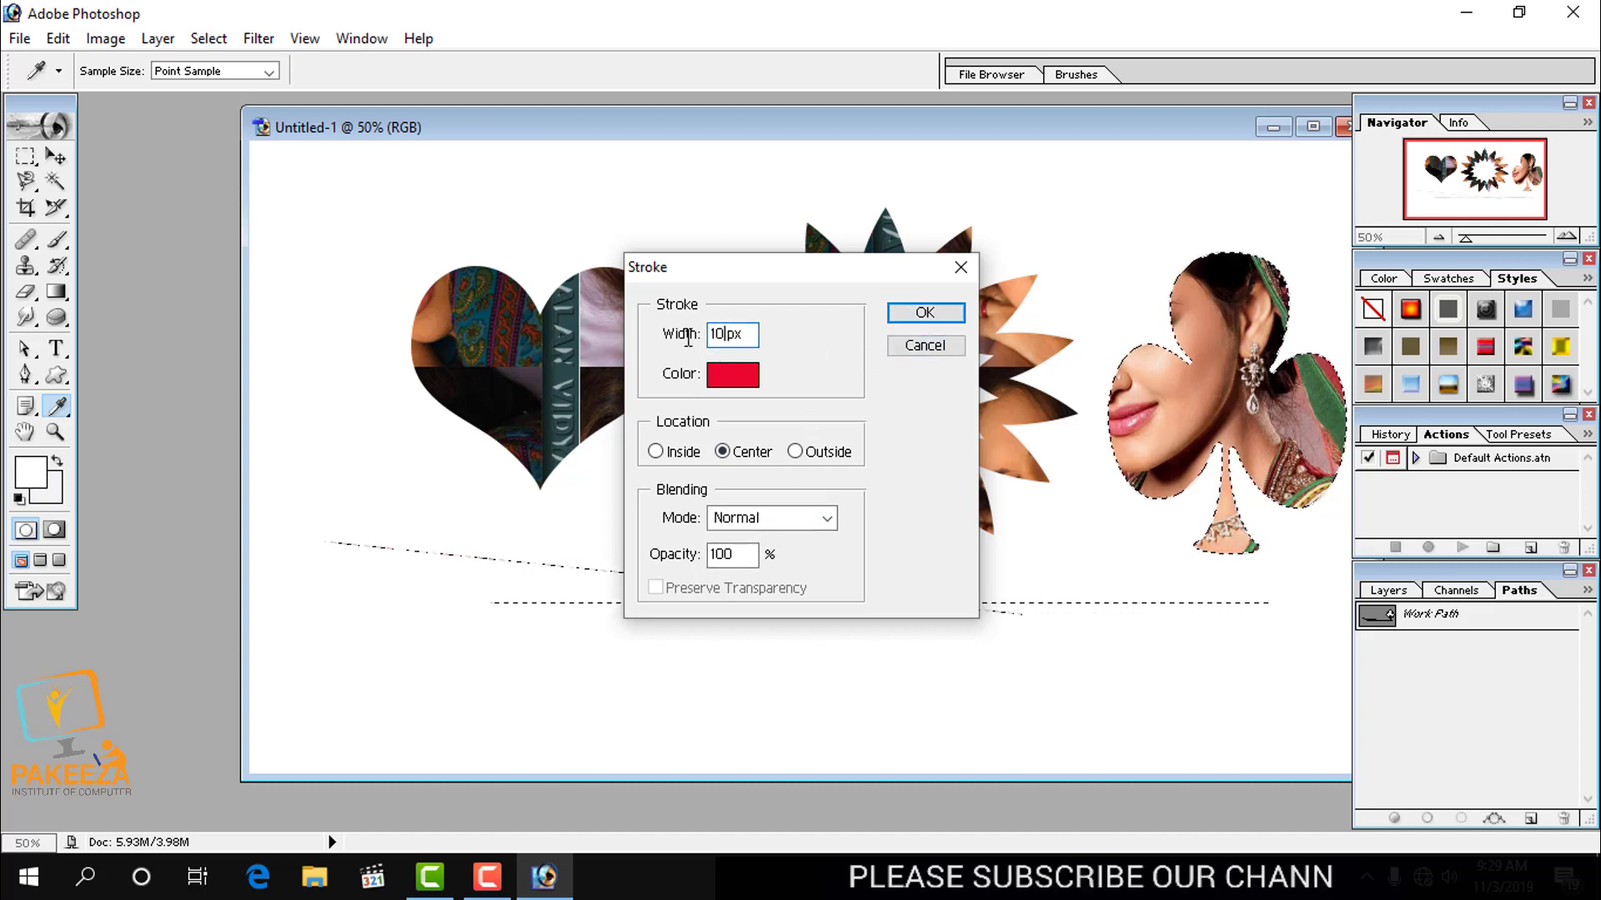
left_click(924, 314)
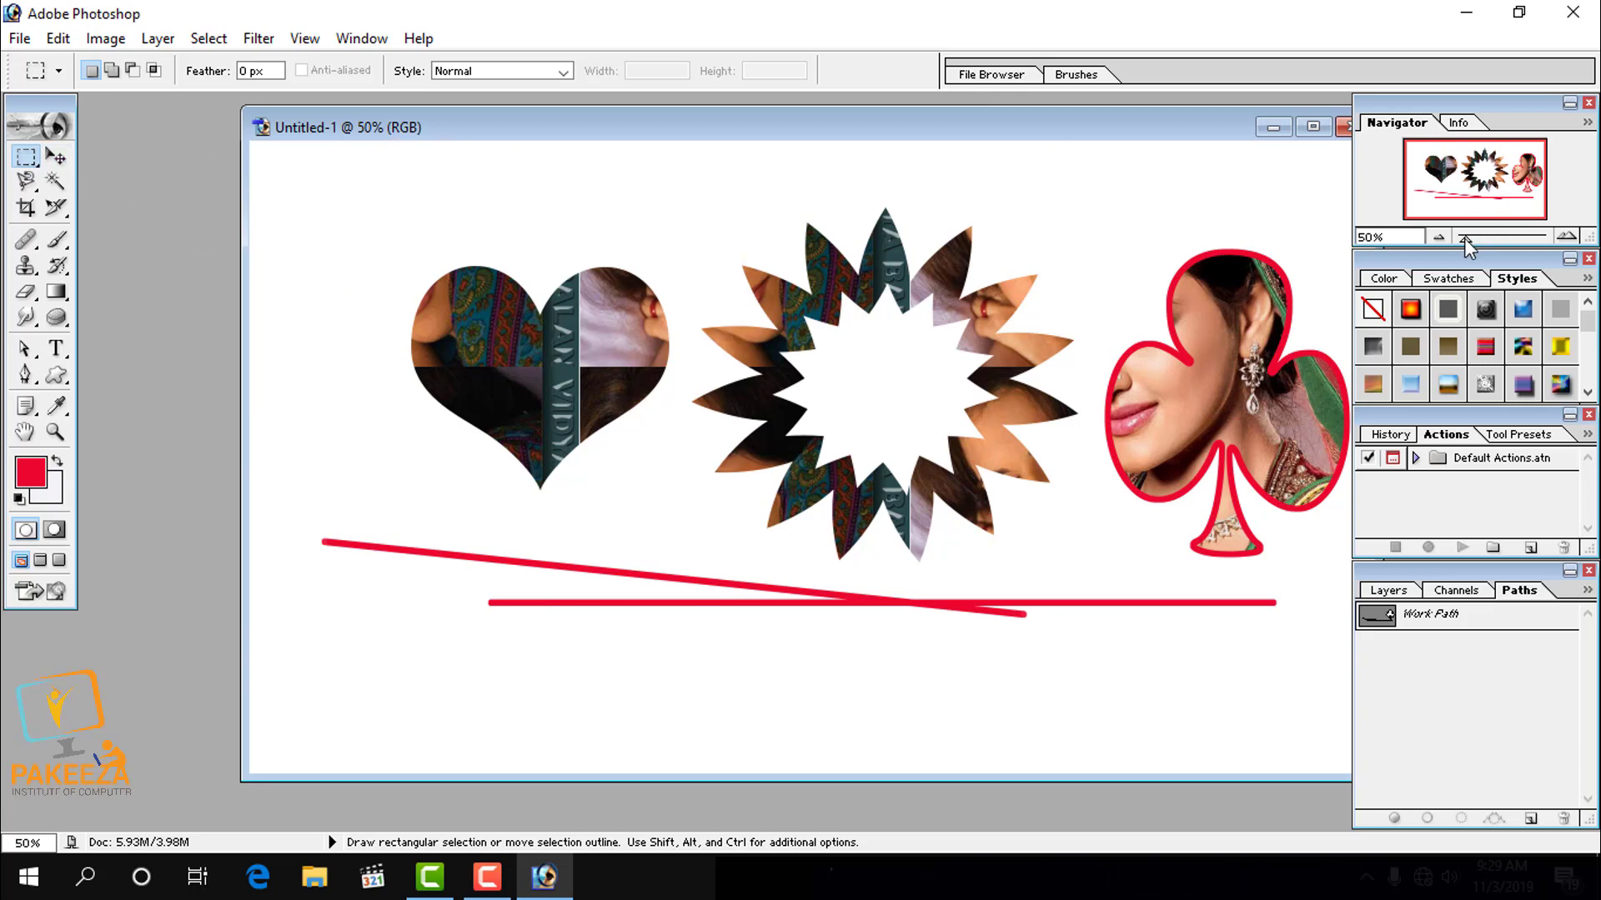
Step: Examine the filled shapes and stroked lines on the whole canvas, ending at a 33.33% zoom with the Move tool active
left_click_drag(1463, 237, 1458, 238)
double_click(742, 132)
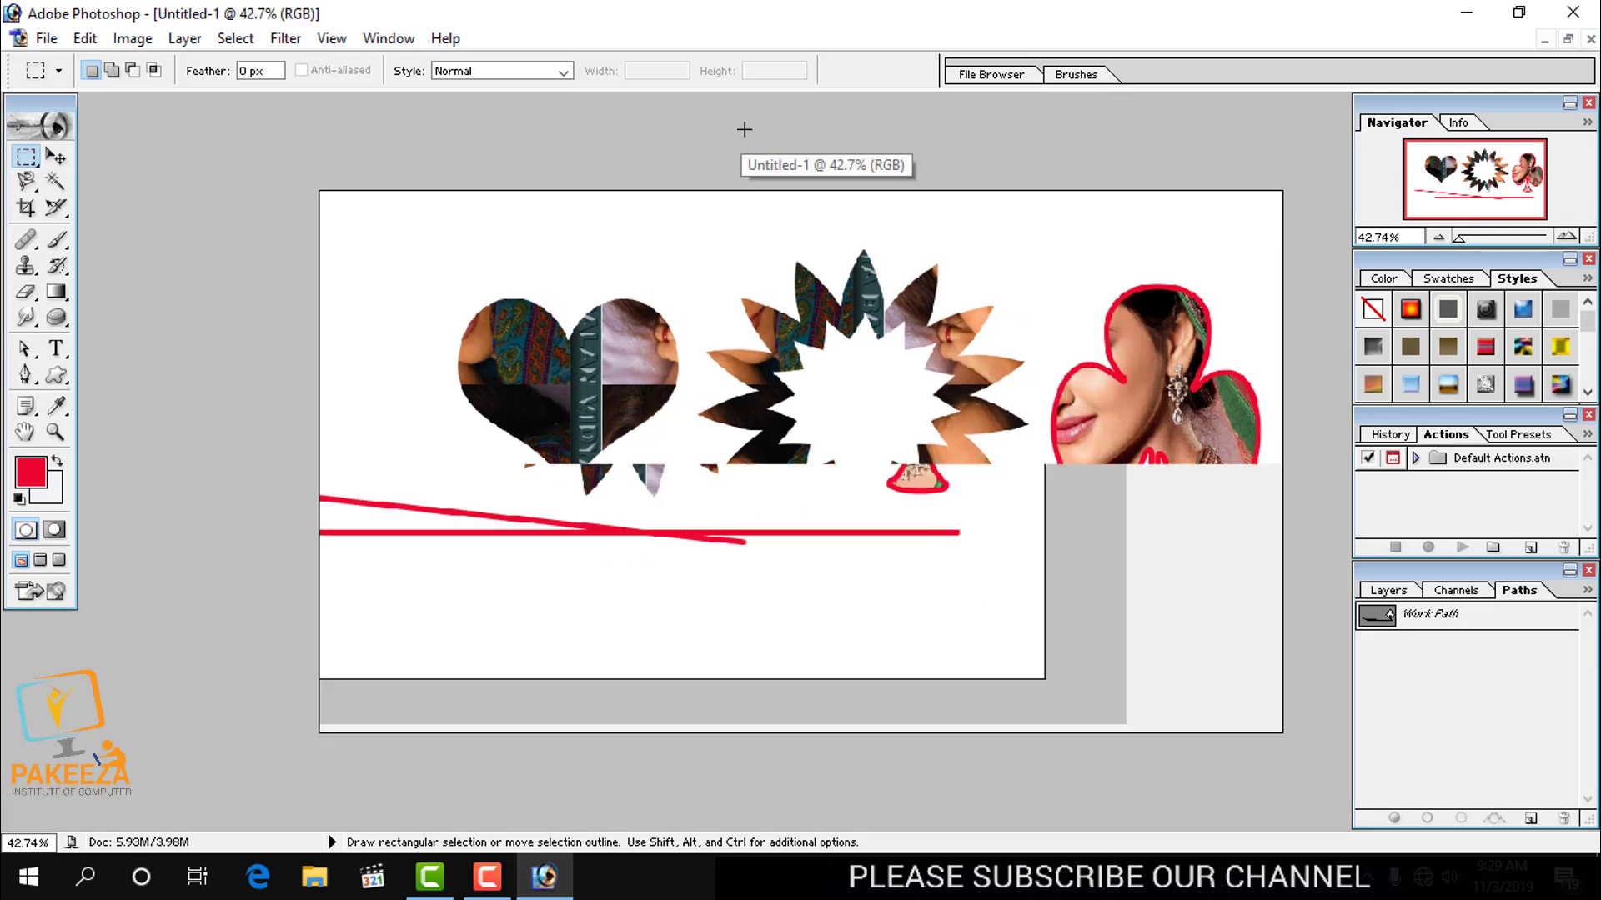
left_click_drag(1459, 237, 1465, 236)
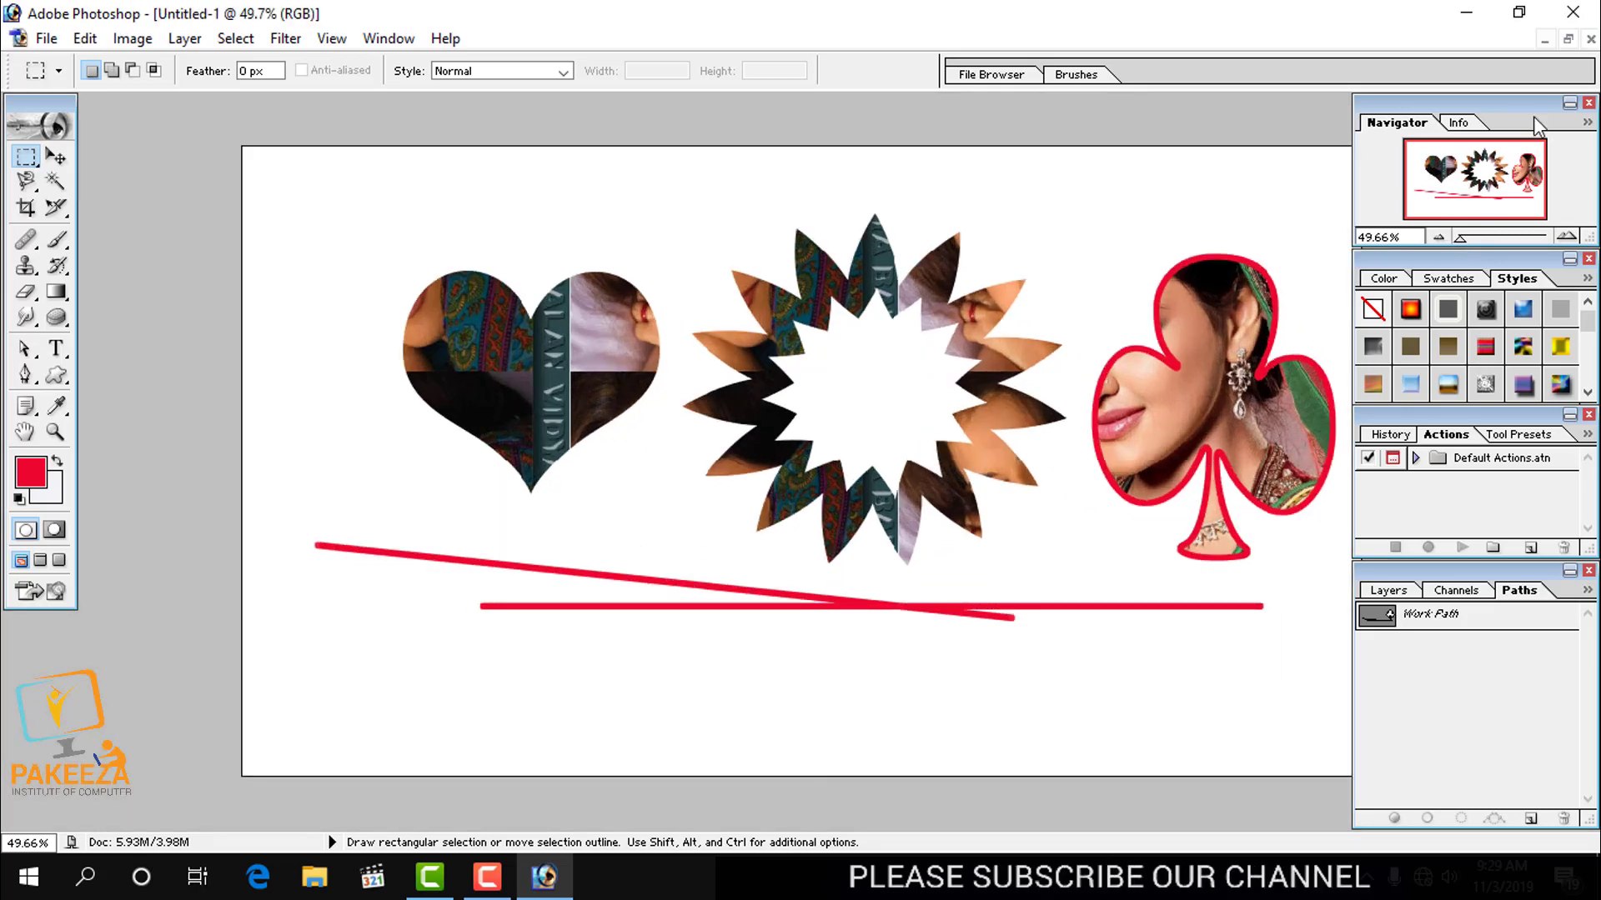
left_click(1567, 39)
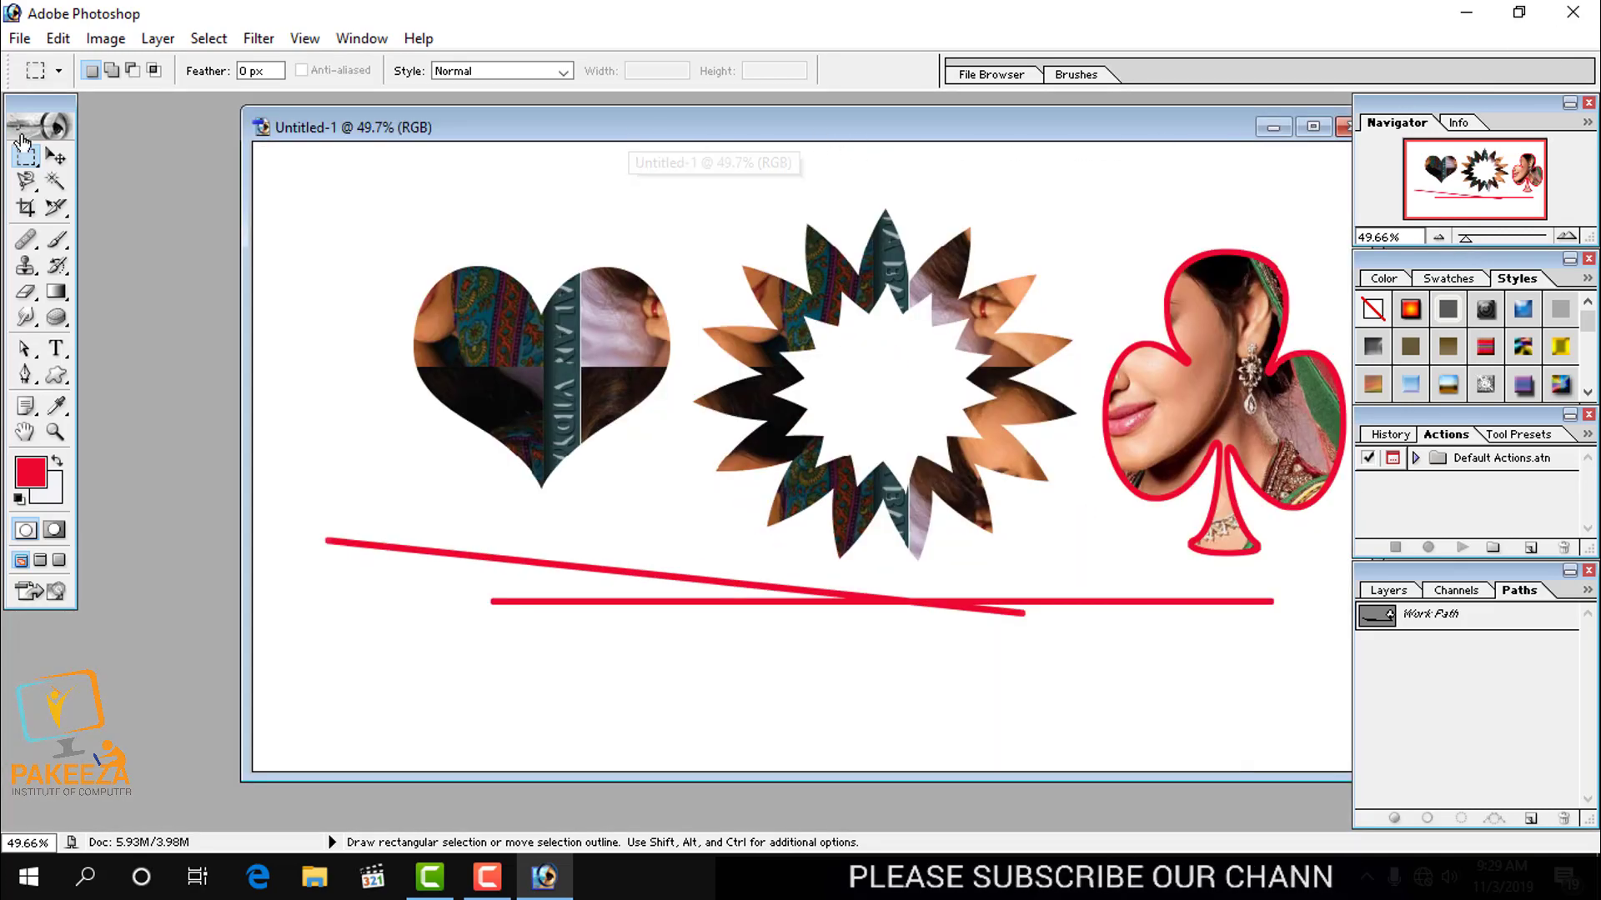
left_click(55, 155)
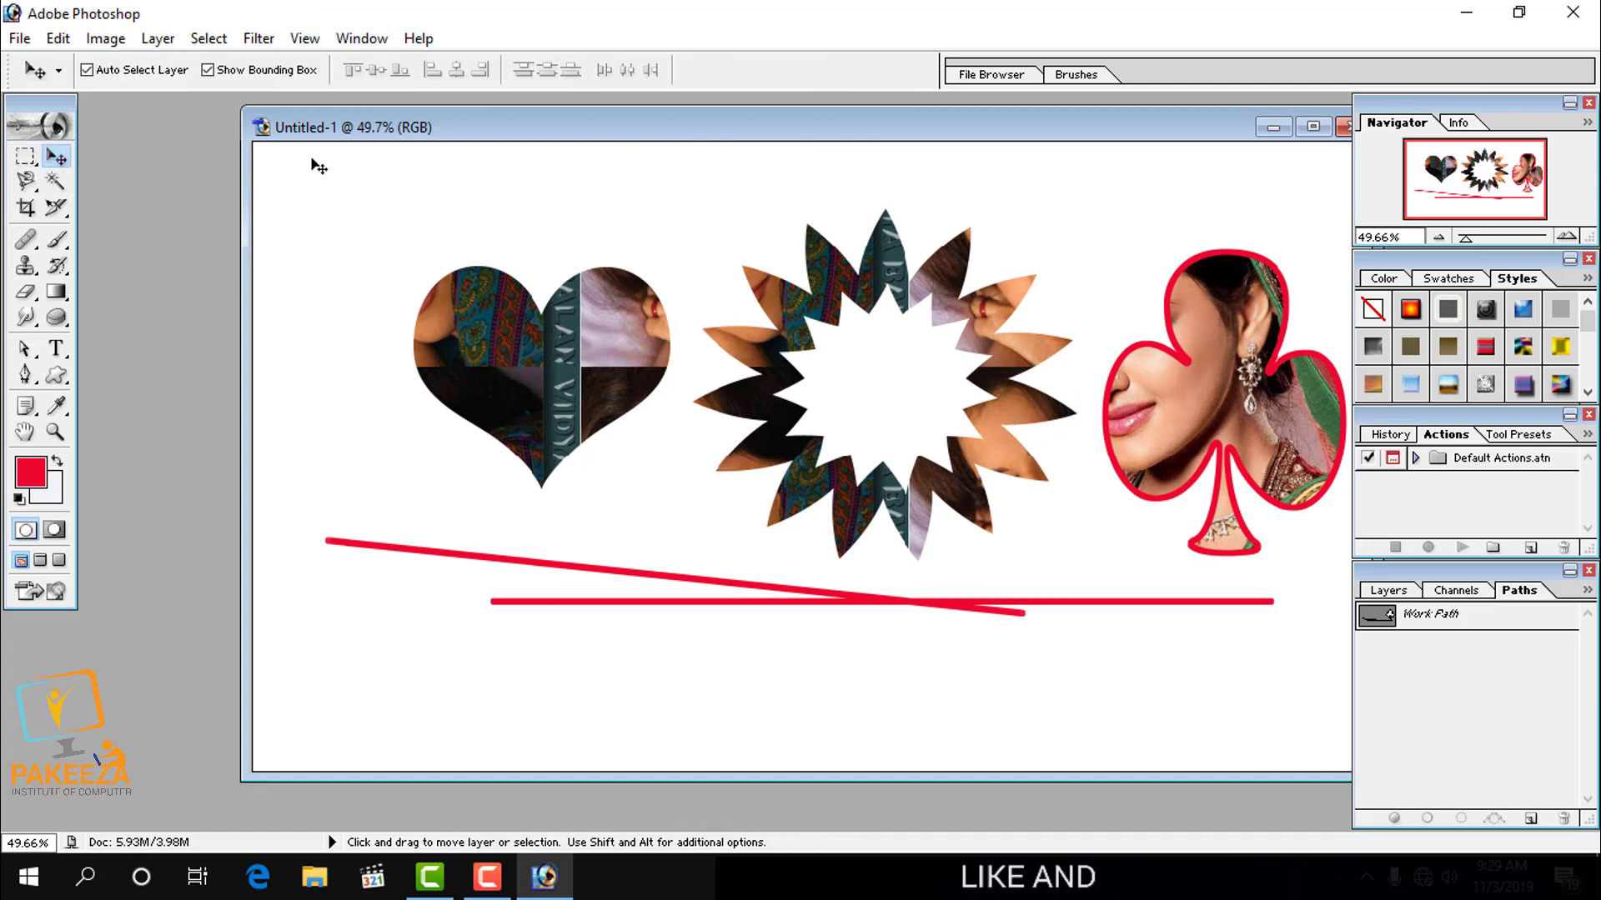
double_click(417, 137)
left_click(505, 152)
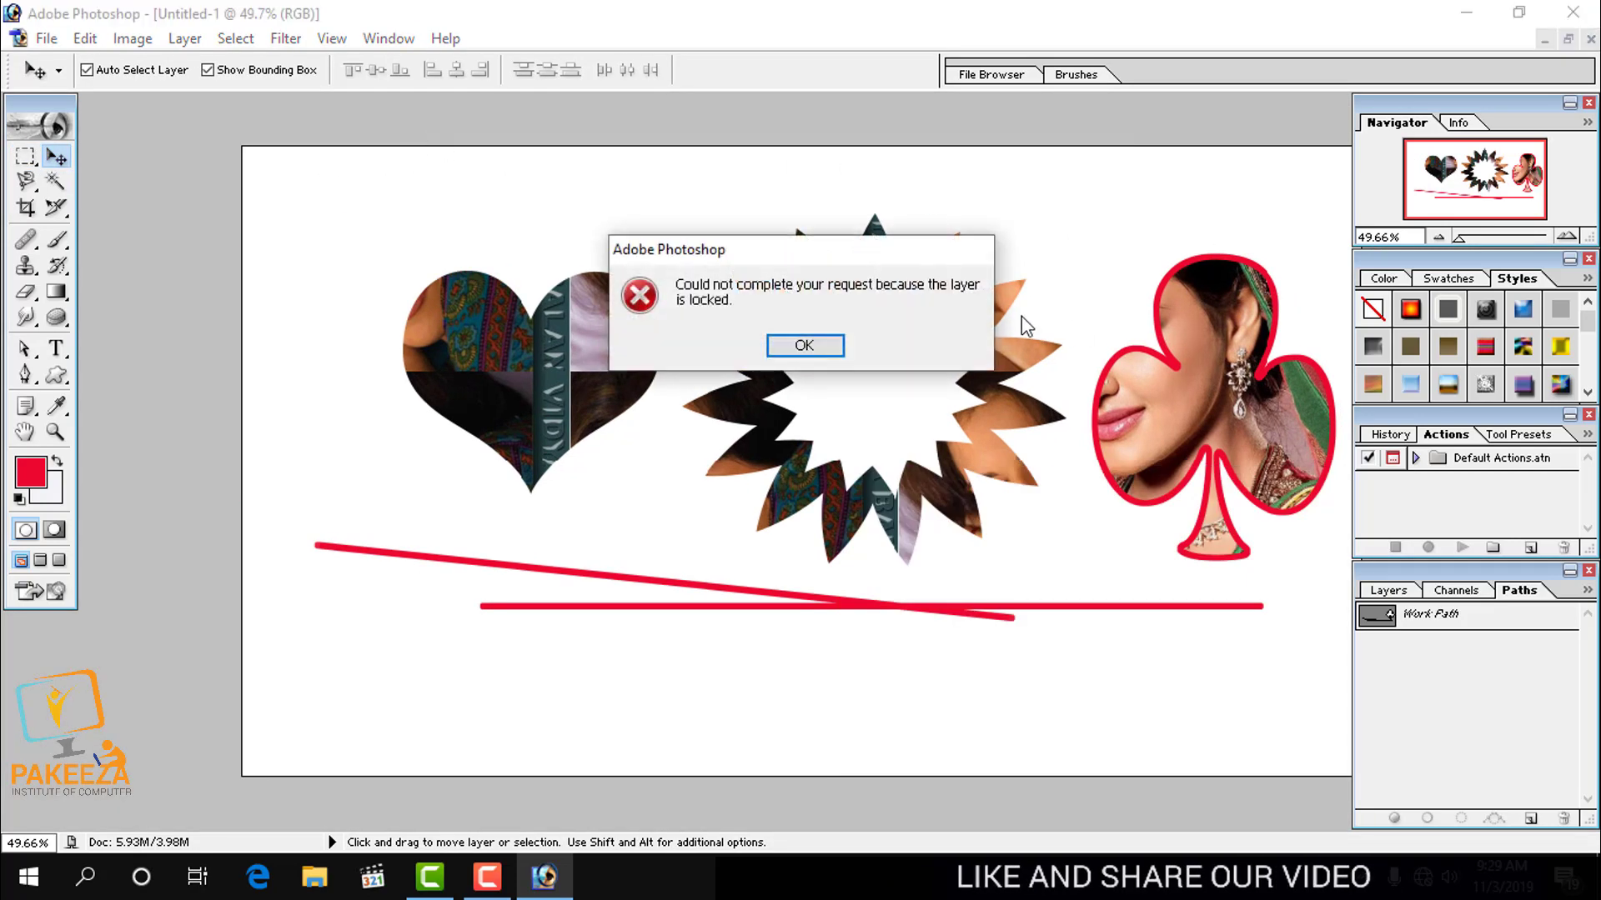
left_click(804, 346)
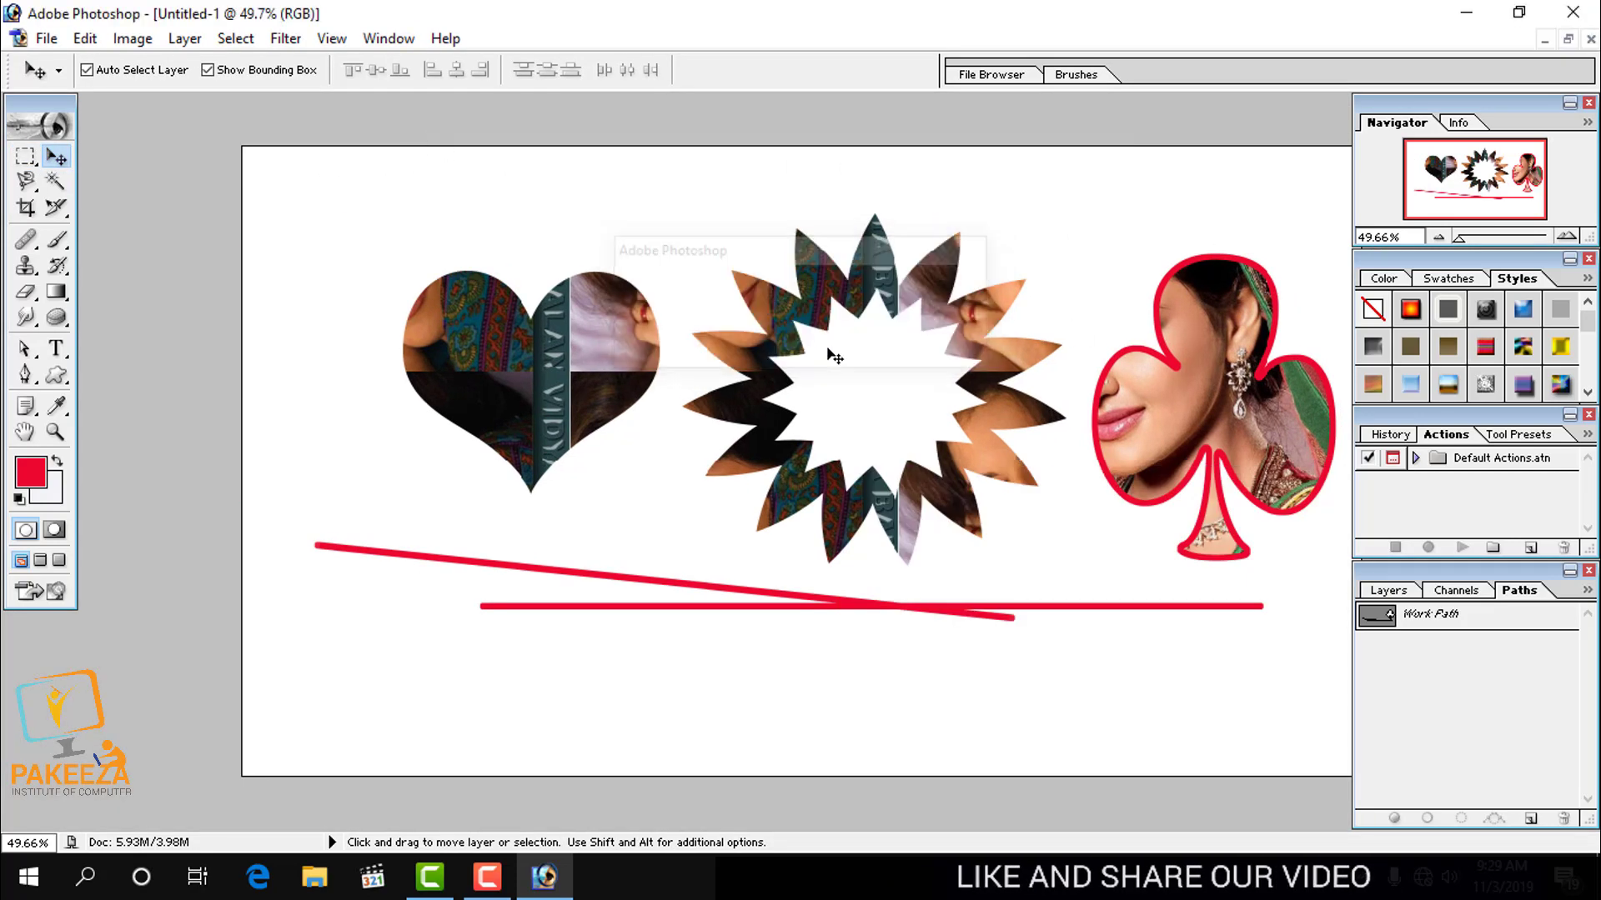
left_click(1568, 39)
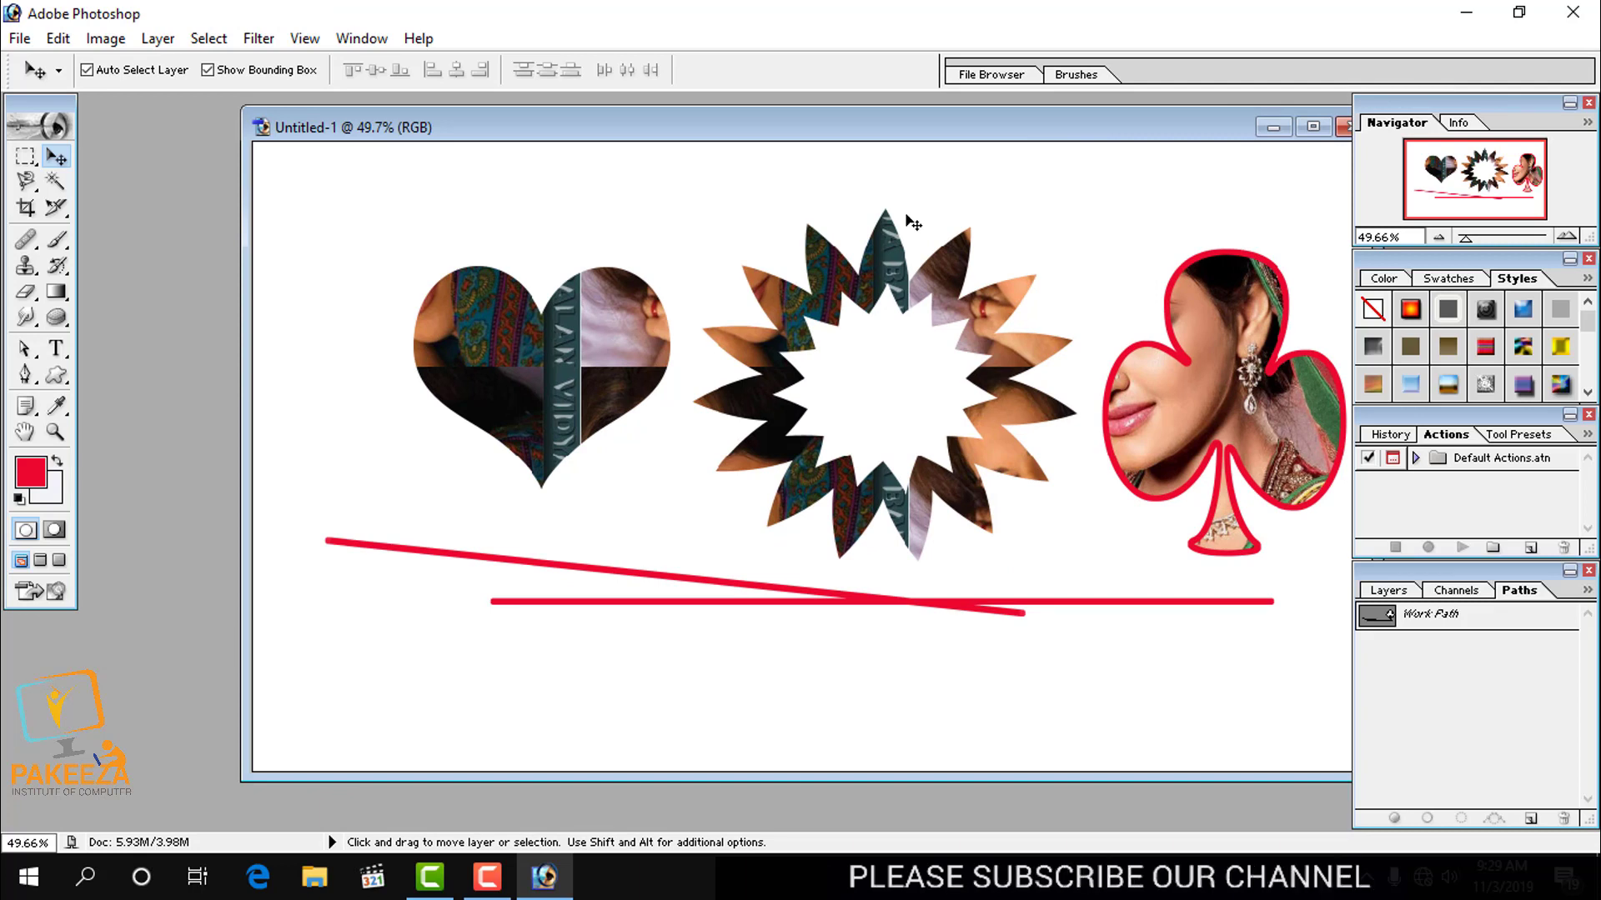
key("ctrl+minus")
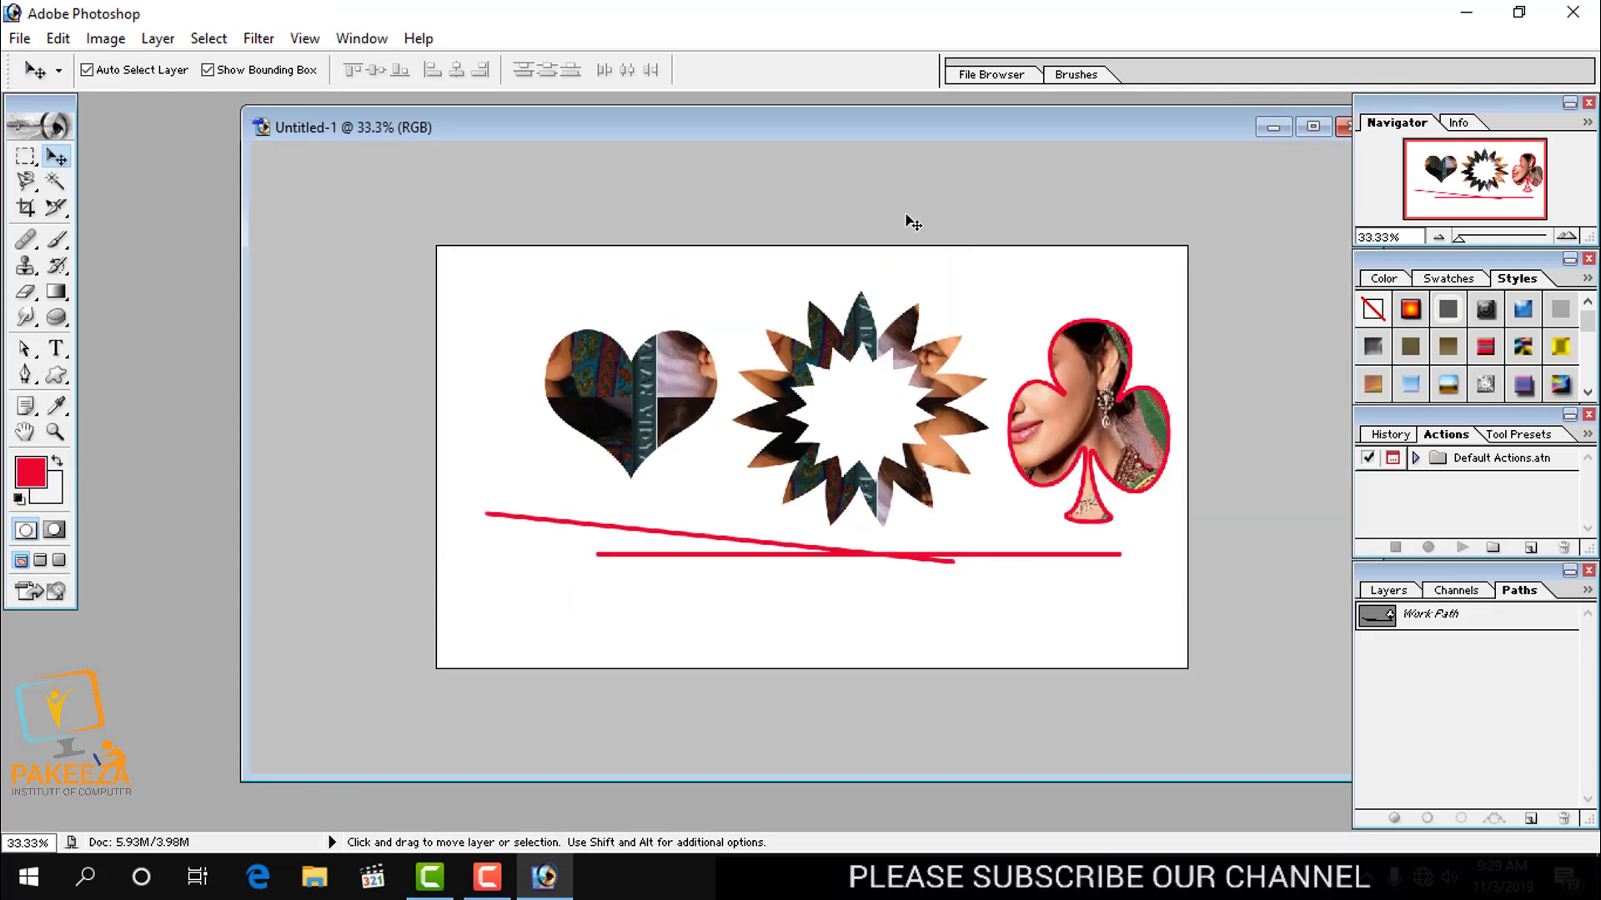